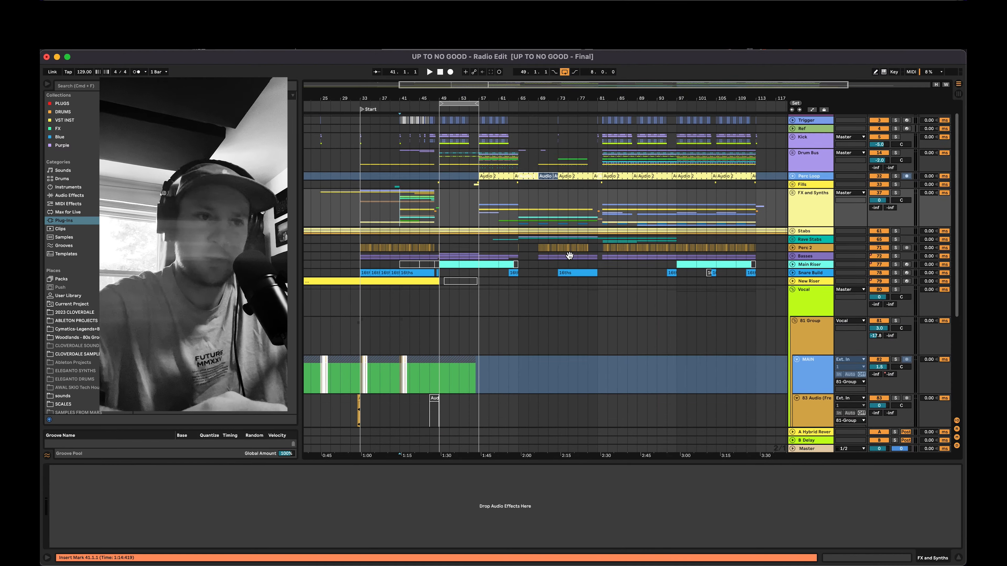
# Solo the Kick group and play the arrangement from bar 49.
pyautogui.scroll(2, 570, 256)
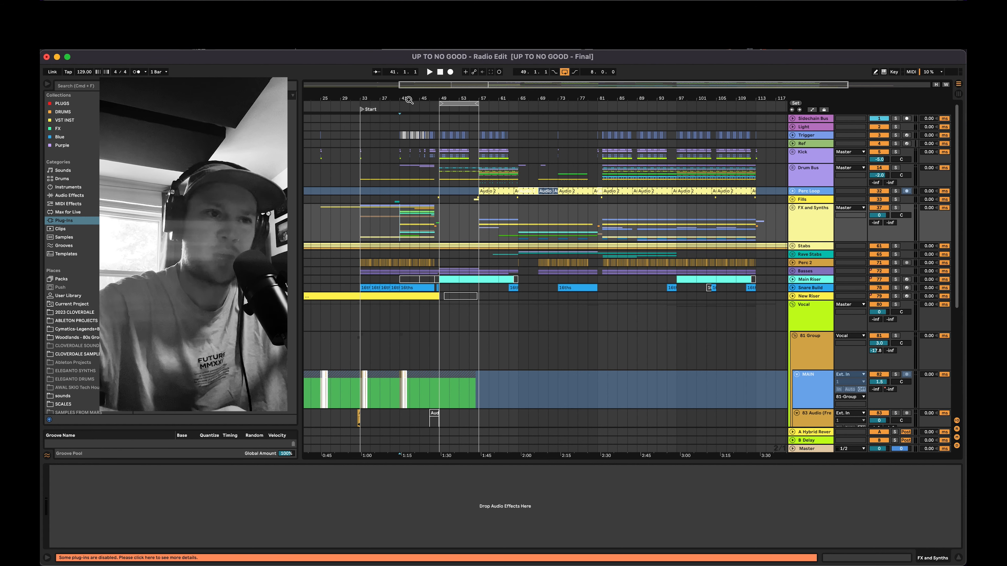
pyautogui.moveTo(408, 100); pyautogui.dragTo(408, 139)
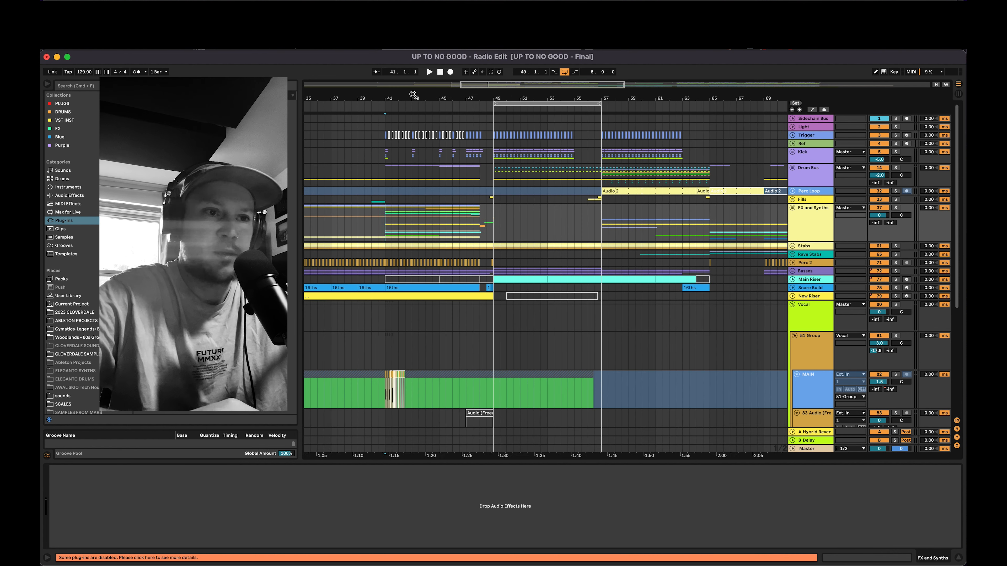
pyautogui.scroll(2, 413, 95)
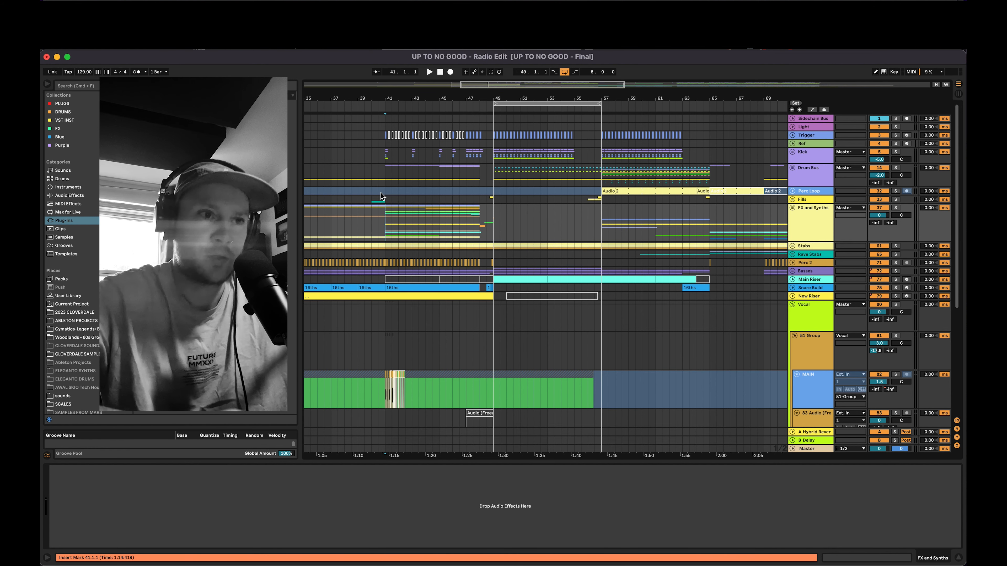
pyautogui.click(806, 161)
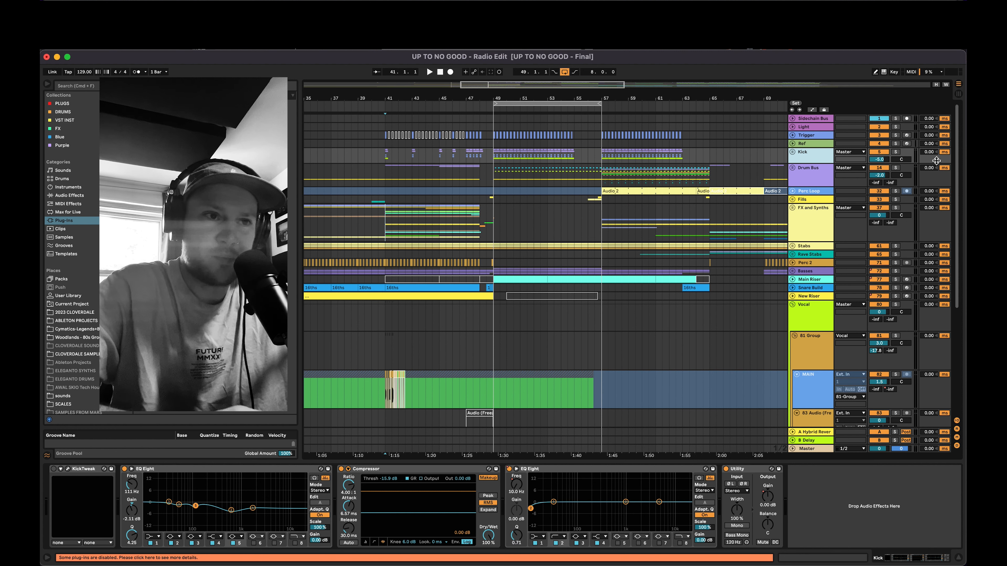
pyautogui.click(895, 153)
pyautogui.click(495, 160)
pyautogui.press('space')
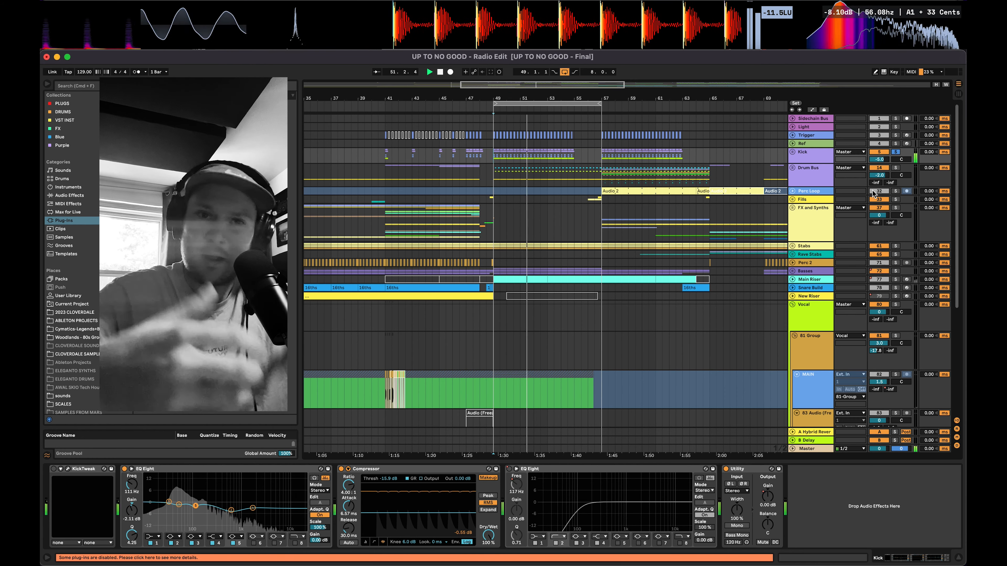
# Add the Drum Bus and Basses groups to the soloed Kick group and play the loop to hear them together.
pyautogui.keyDown('super'); pyautogui.click(895, 169); pyautogui.keyUp('super')
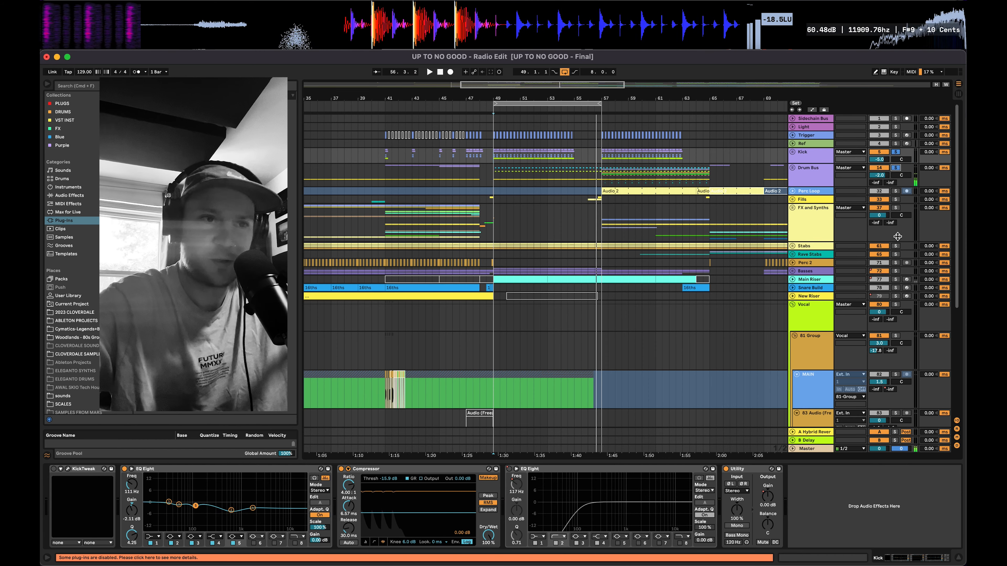
pyautogui.press('space')
pyautogui.press('space')
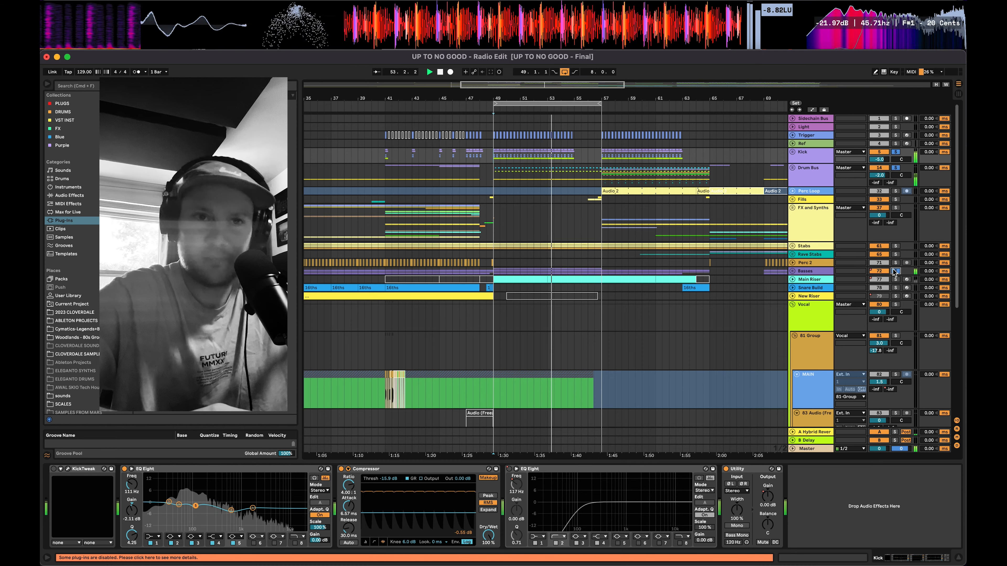
pyautogui.press('space')
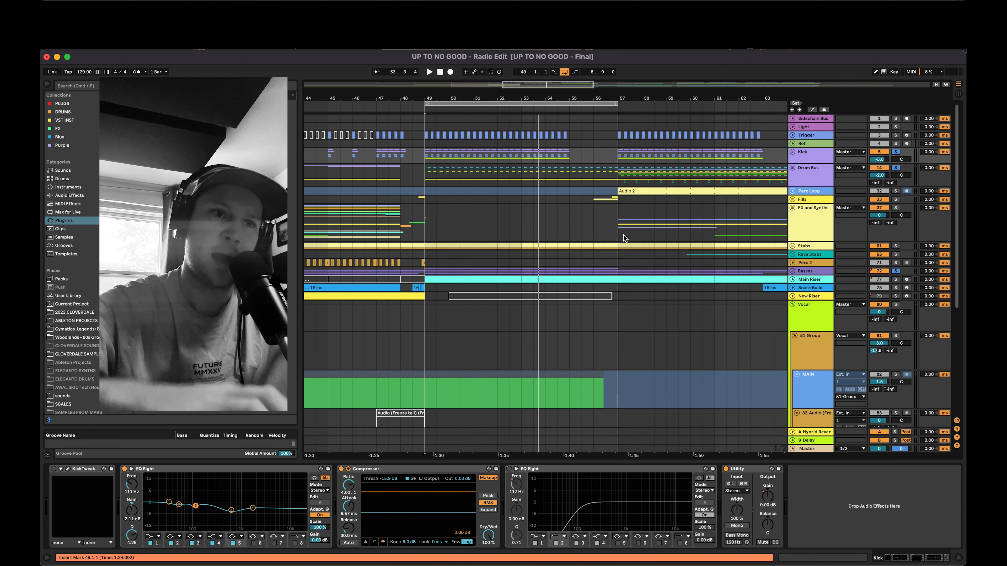
# Unfold the Kick group and switch from layer tracks 10, 11 and 12 to the Kick audio track by changing their activation.
pyautogui.click(808, 160)
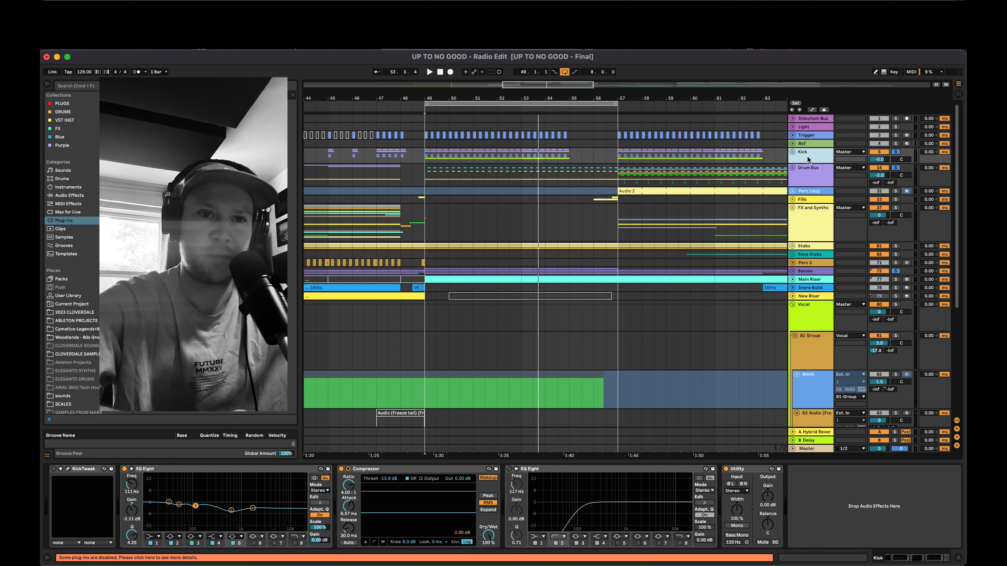
pyautogui.click(792, 152)
pyautogui.scroll(-4, 762, 239)
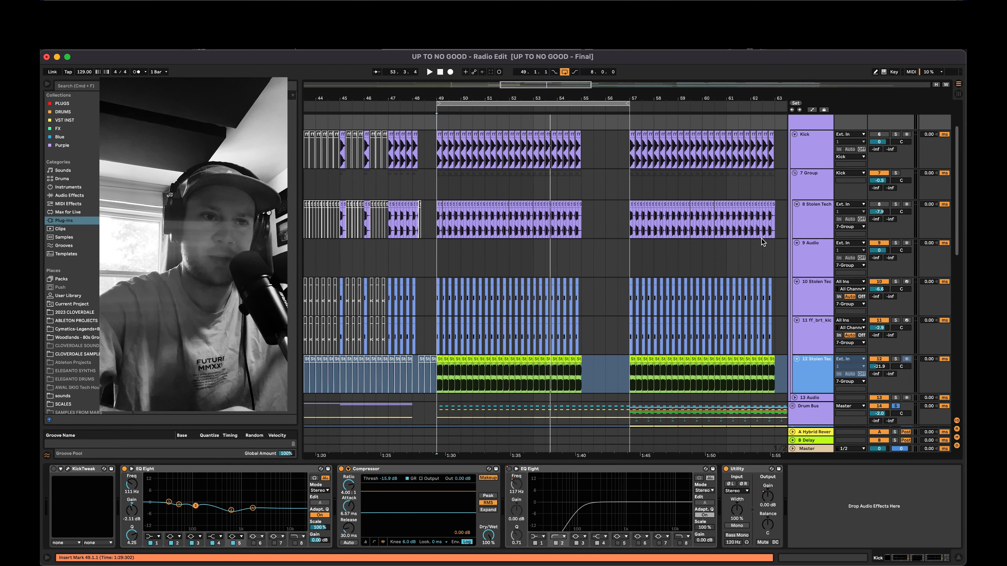
pyautogui.click(814, 260)
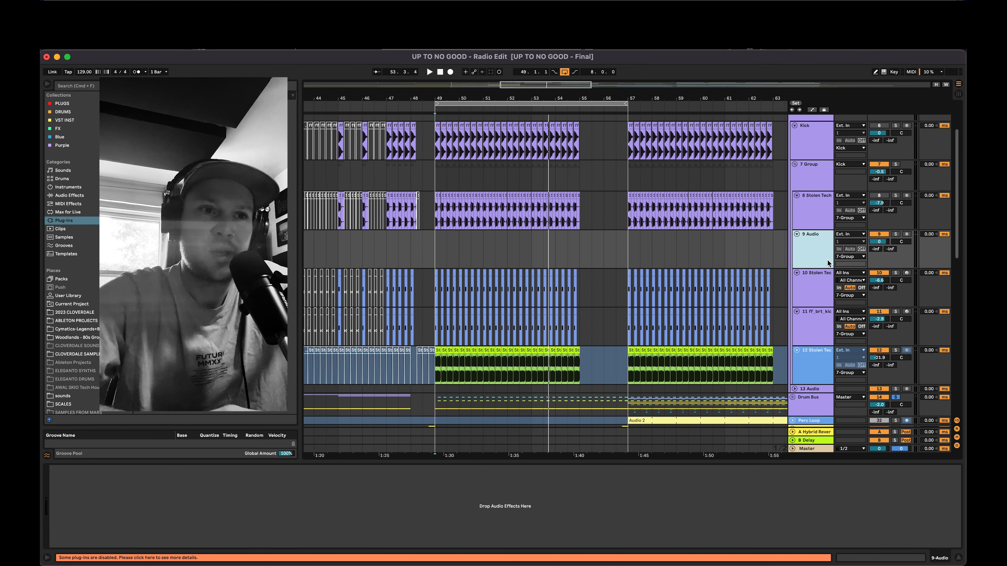
pyautogui.click(817, 371)
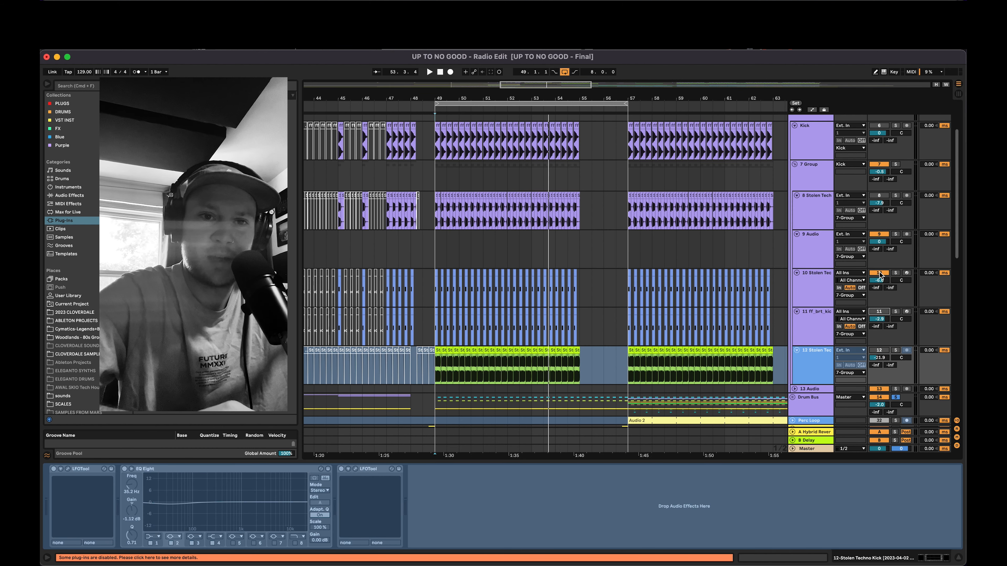
pyautogui.scroll(1, 879, 272)
pyautogui.scroll(3, 879, 272)
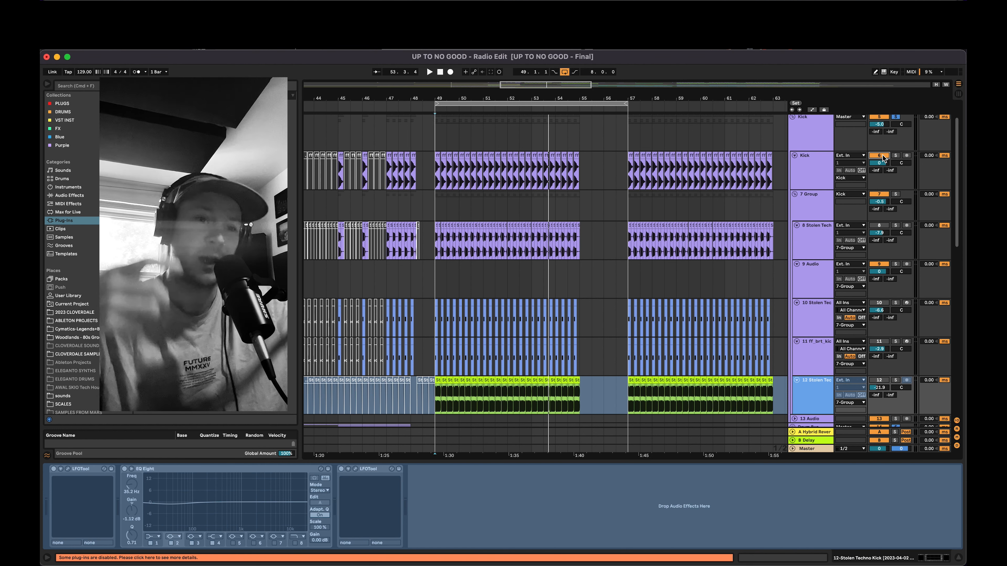
# Solo the Kick audio track, play it from bar 49, and release the solo.
pyautogui.moveTo(447, 99); pyautogui.dragTo(447, 119)
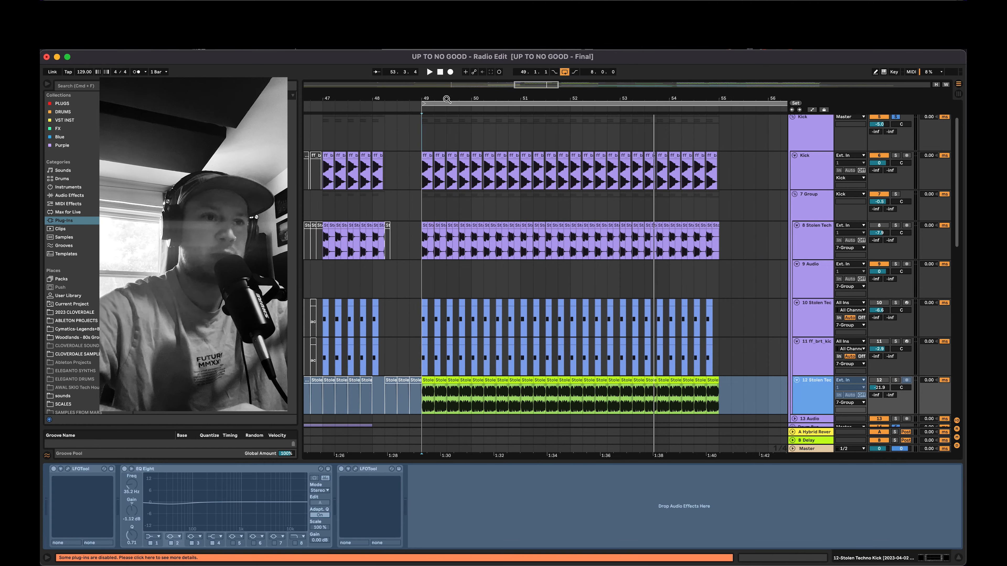
pyautogui.scroll(-1, 561, 248)
pyautogui.scroll(1, 763, 183)
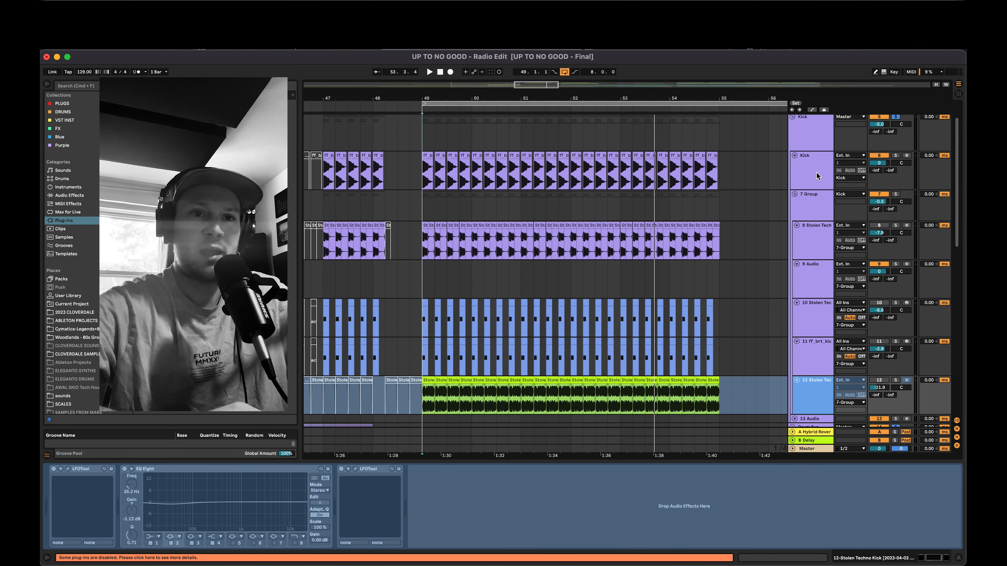
pyautogui.click(897, 174)
pyautogui.click(895, 155)
pyautogui.click(420, 180)
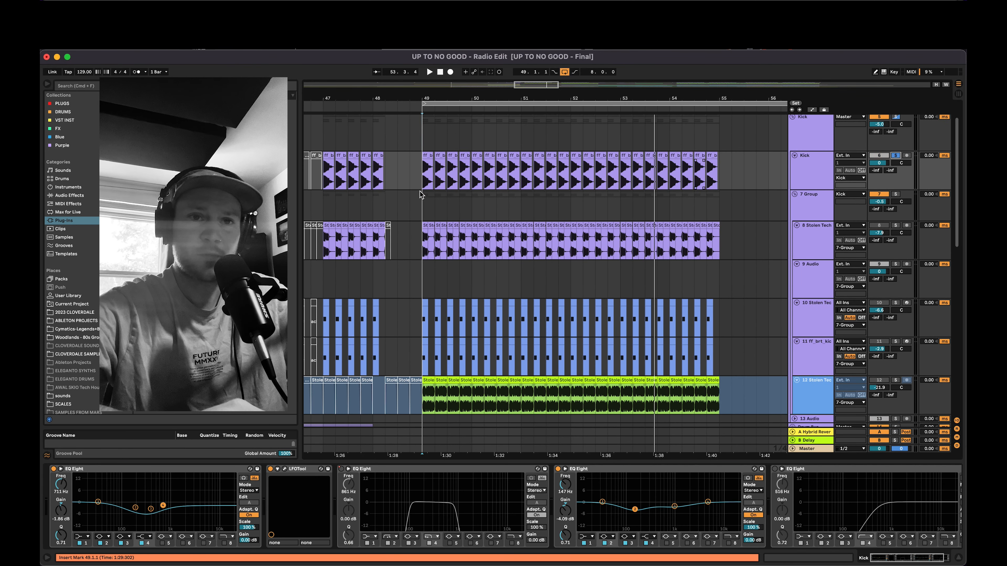
pyautogui.press('space')
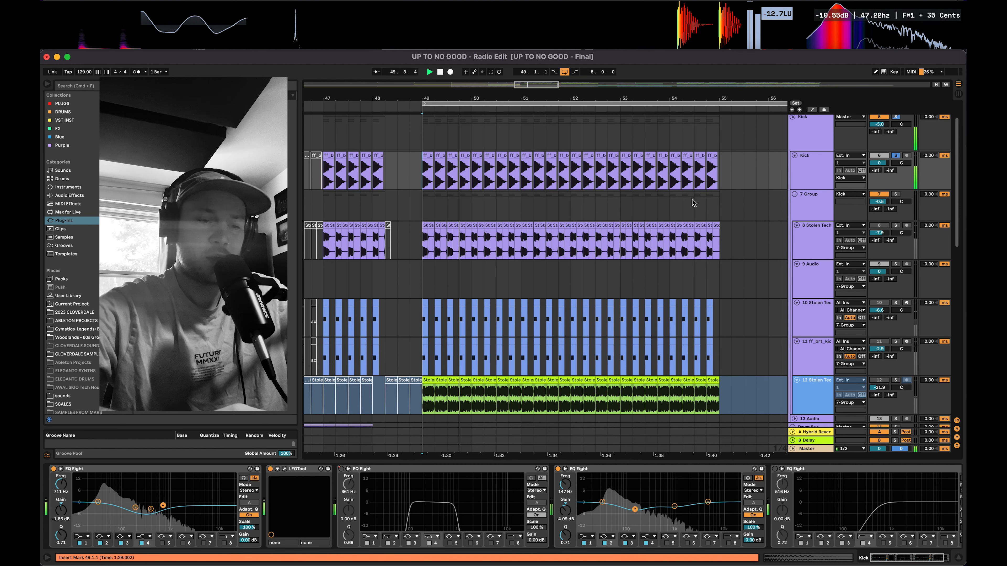
pyautogui.click(805, 171)
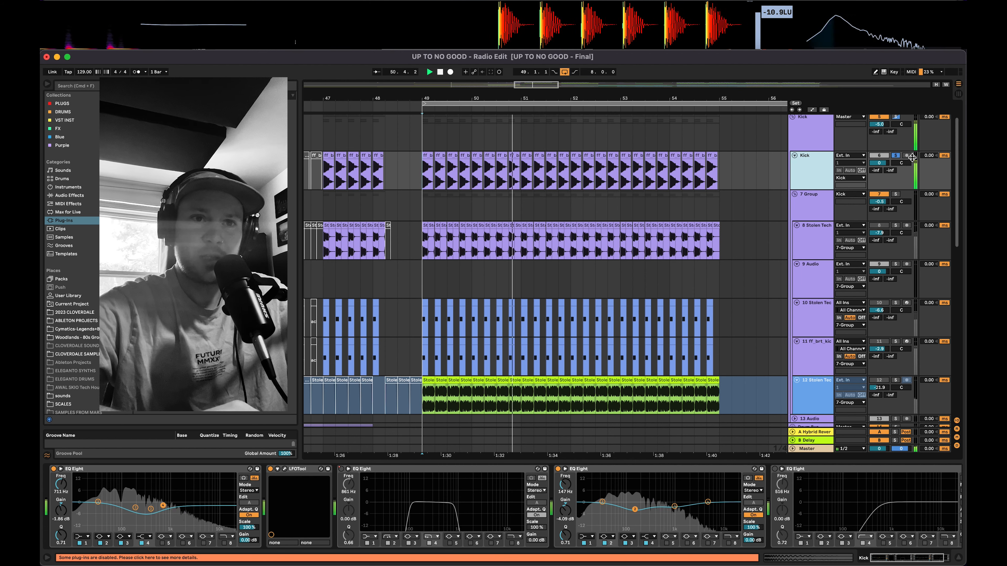
pyautogui.click(895, 156)
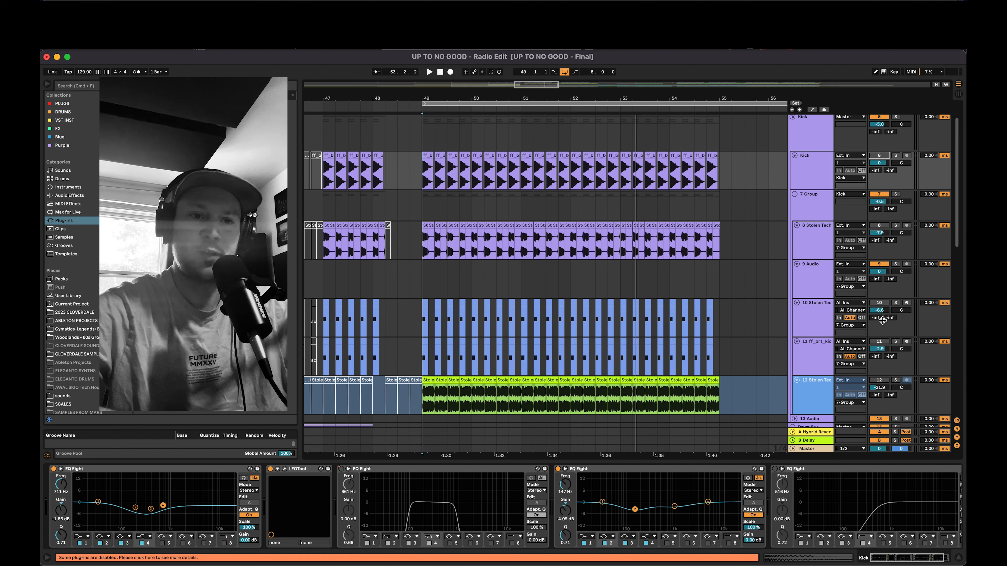
# Inspect the track 11 kick sampler, the Kick track's device chain and its first clip waveform at bar 49.
pyautogui.click(815, 363)
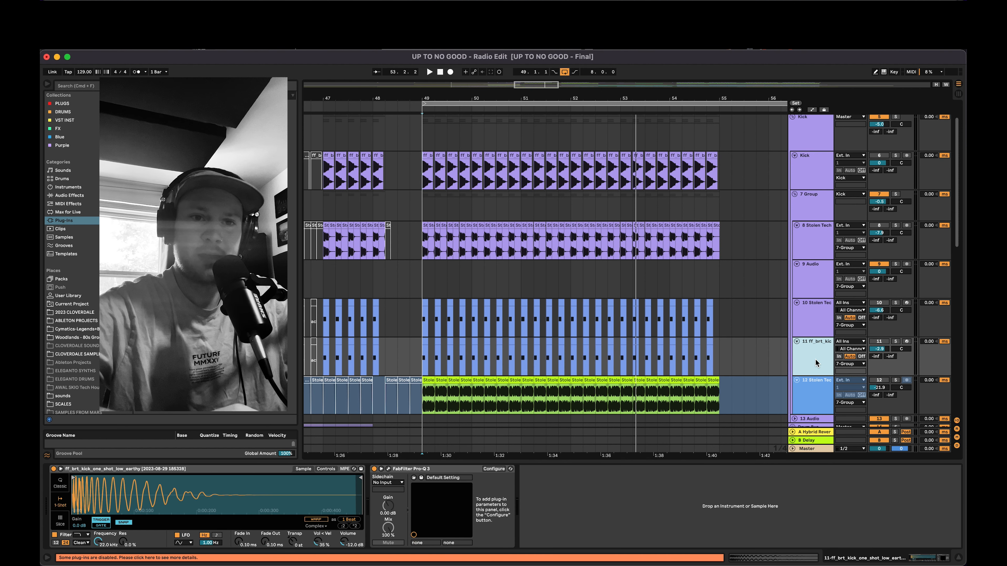
pyautogui.click(814, 168)
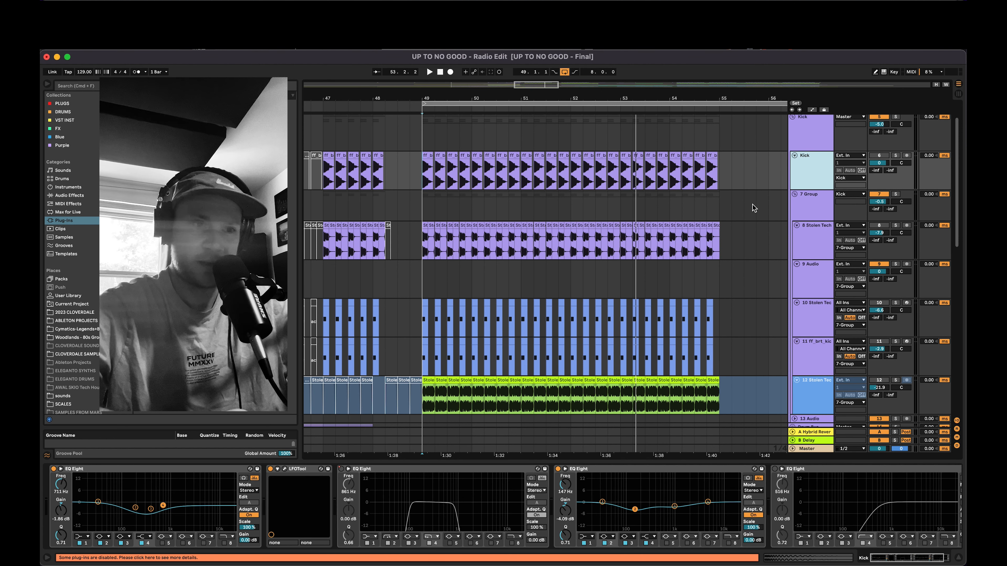
pyautogui.moveTo(426, 92); pyautogui.dragTo(424, 153)
pyautogui.click(454, 159)
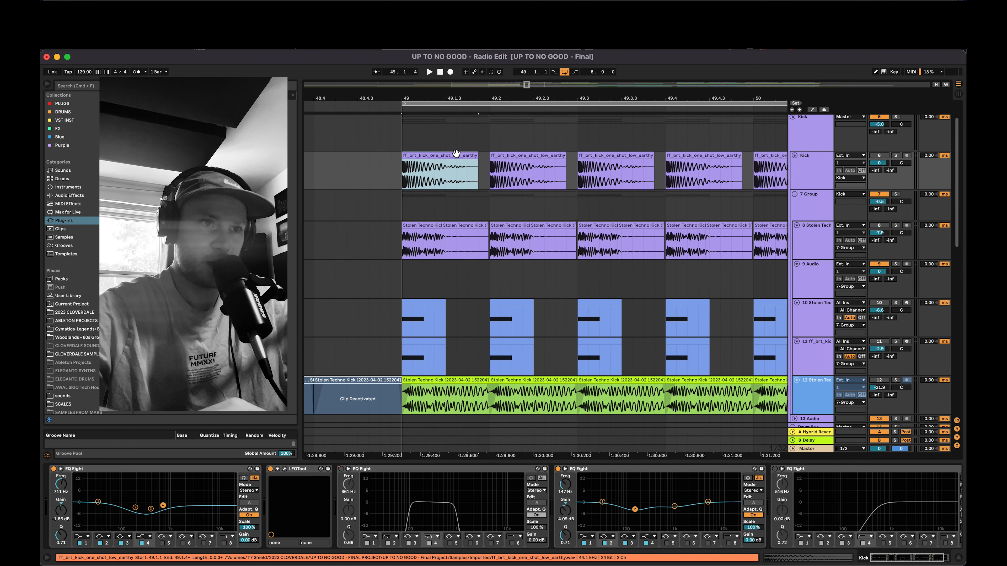
pyautogui.moveTo(456, 95); pyautogui.dragTo(456, 70)
pyautogui.hscroll(3, 614, 268)
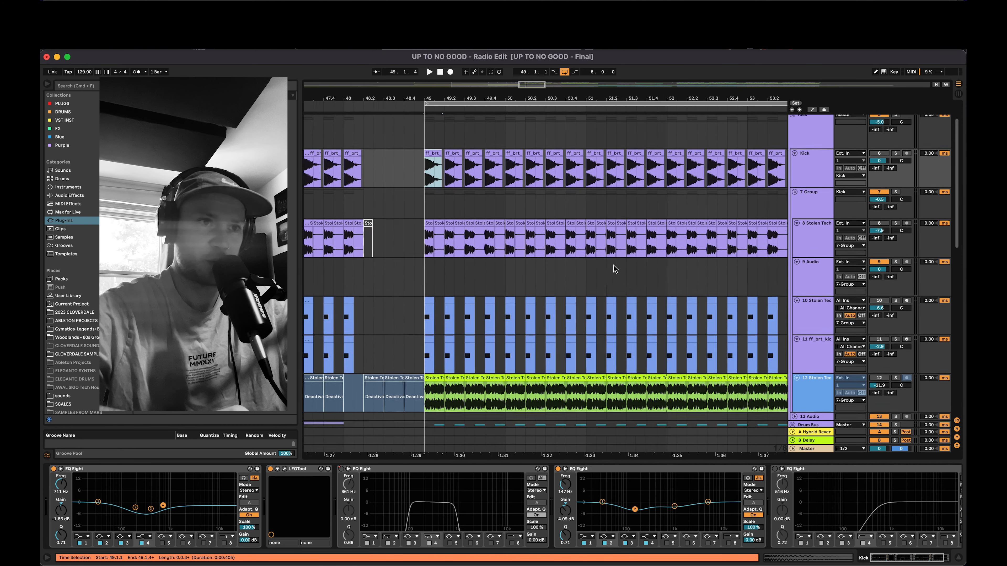
pyautogui.scroll(-1, 614, 268)
# Activate the ff_brt_kick track 11 and the Stolen Techno Kick track 10.
pyautogui.click(819, 333)
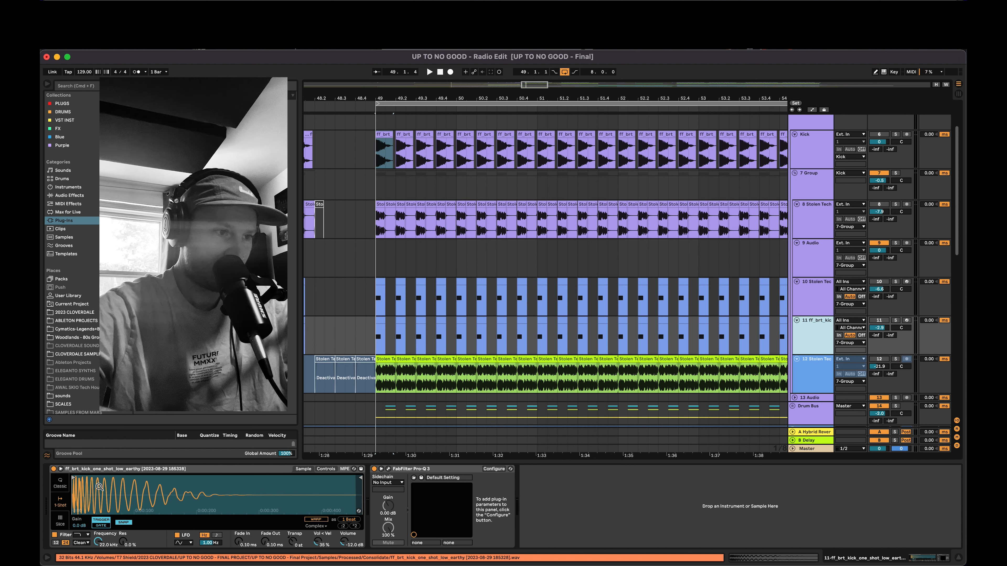
pyautogui.click(879, 321)
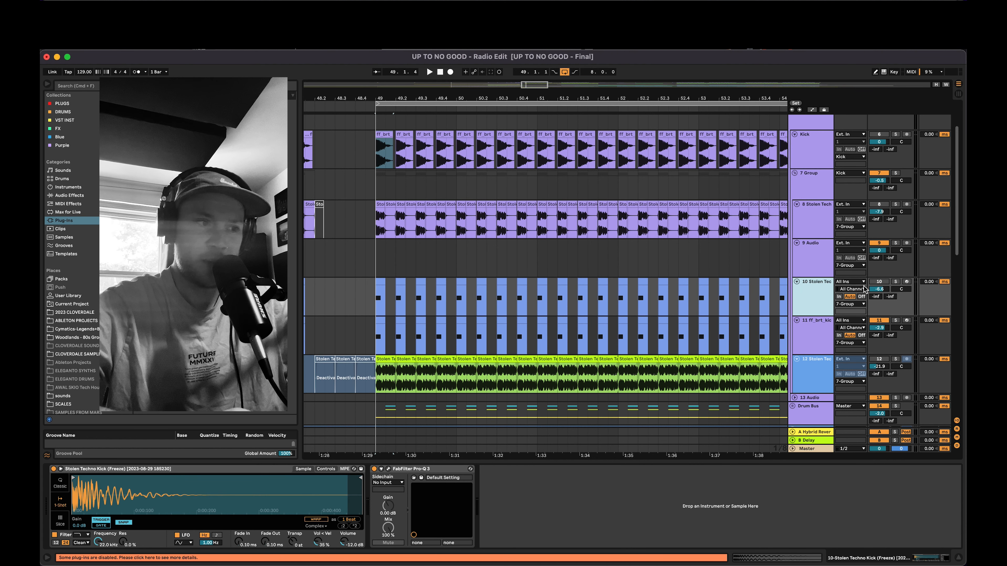
pyautogui.click(875, 281)
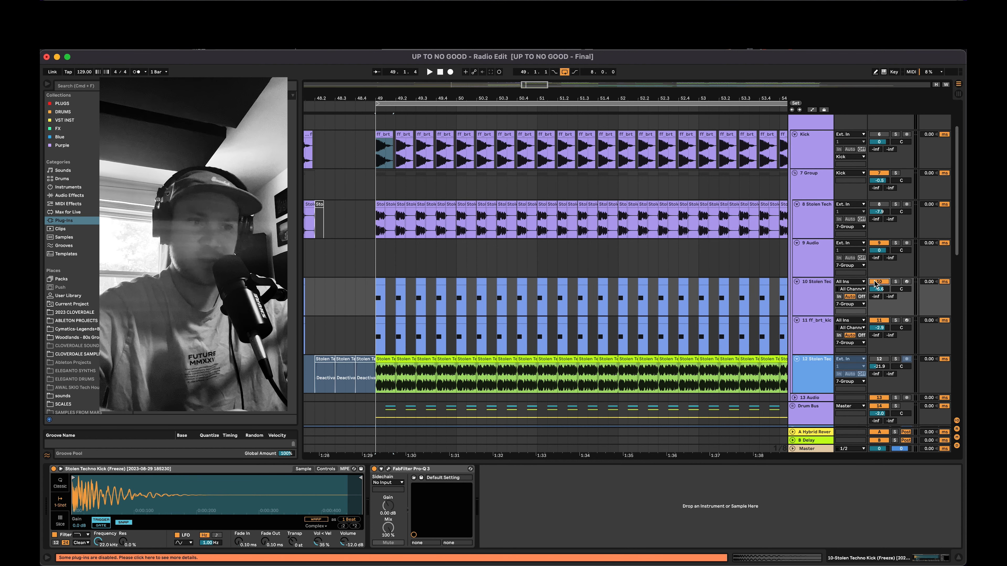
# Play from bar 49 with track 10 soloed, add track 11 to the solo, and release both solos.
pyautogui.click(371, 303)
pyautogui.press('space')
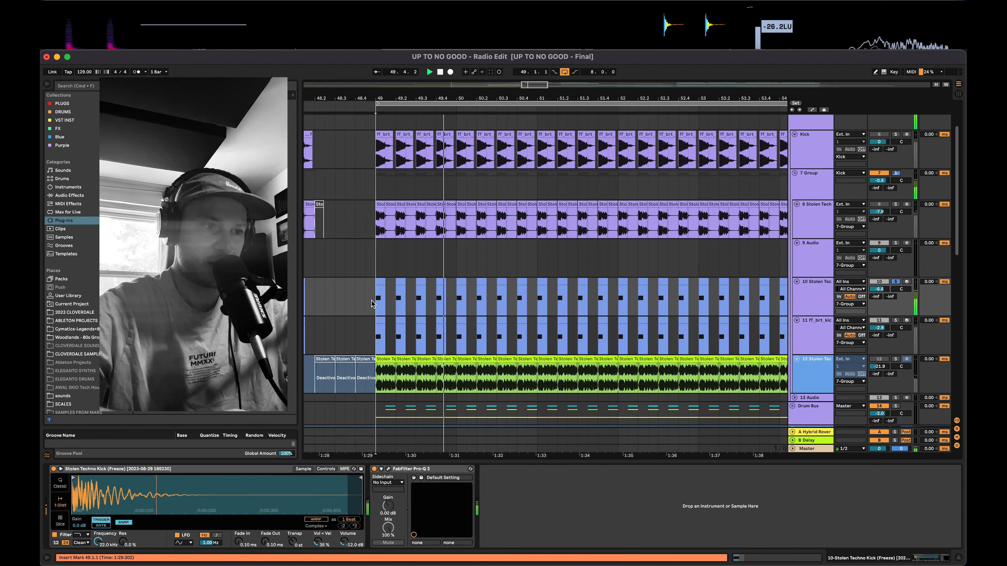
pyautogui.click(896, 320)
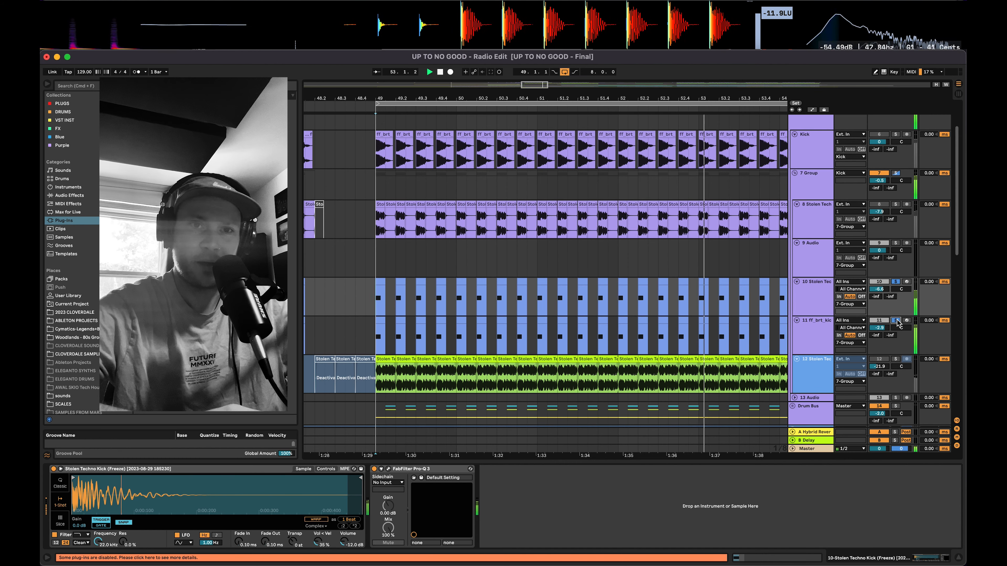
pyautogui.click(896, 320)
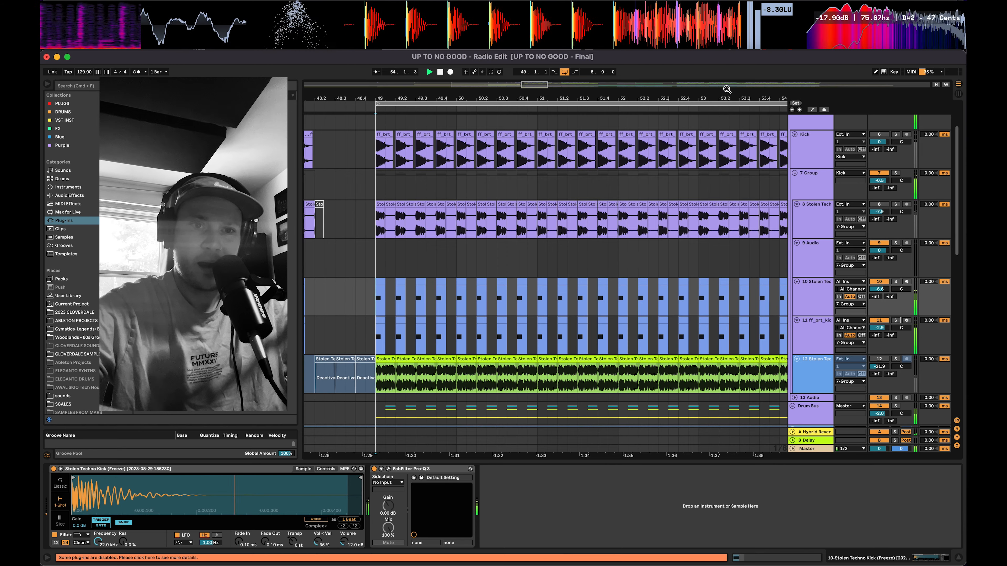
# Deactivate layer tracks 10 and 11, activate the Kick audio track, and play the transition into bar 49.
pyautogui.moveTo(725, 96); pyautogui.dragTo(721, 89)
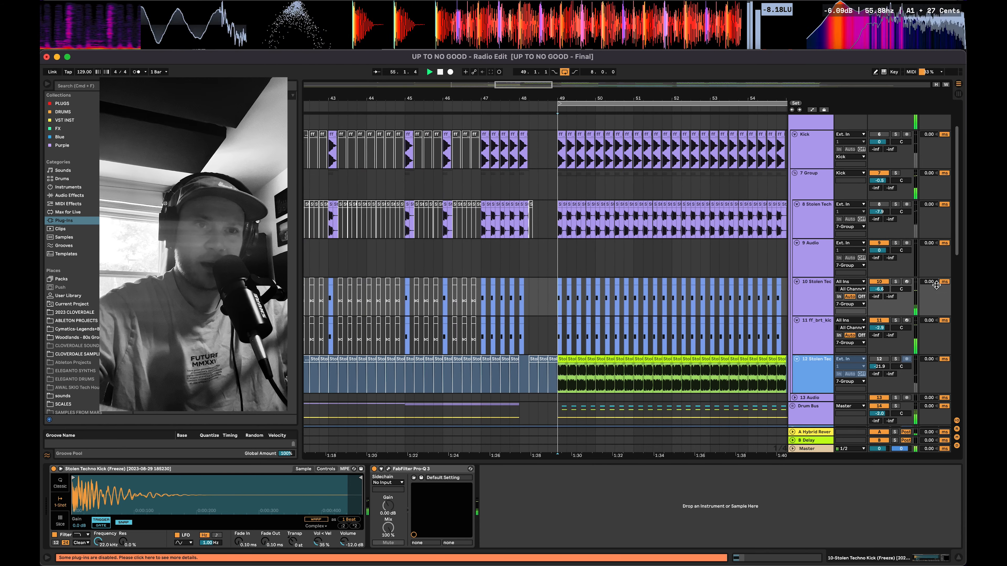
pyautogui.click(815, 298)
pyautogui.keyDown('shift'); pyautogui.click(814, 341); pyautogui.keyUp('shift')
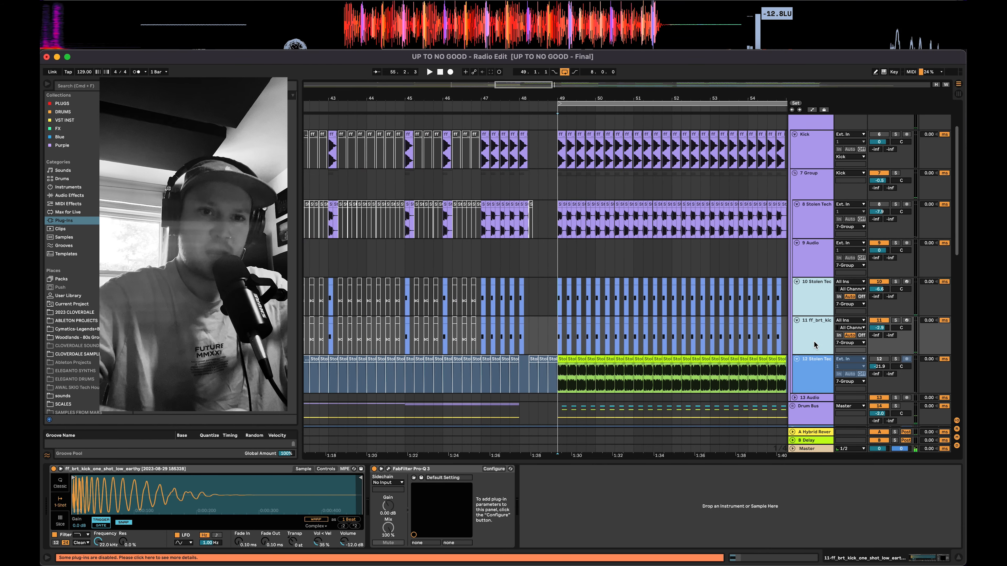
pyautogui.click(878, 321)
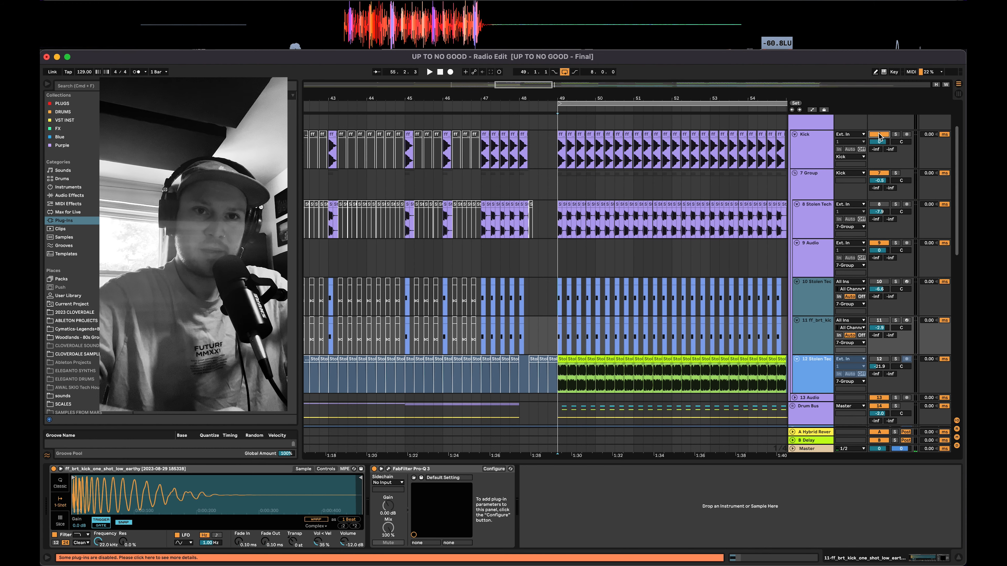
pyautogui.click(551, 147)
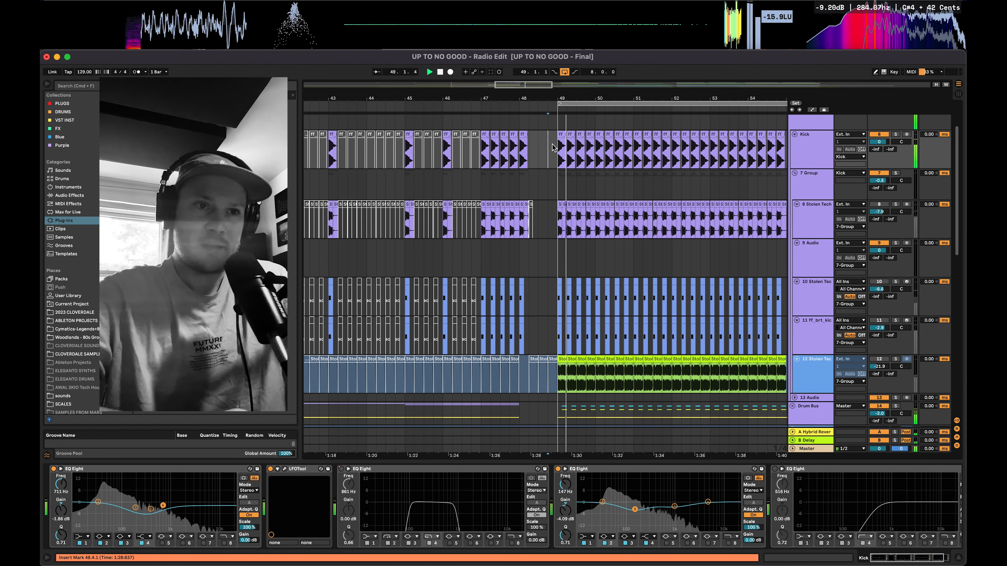
# Deactivate the Kick audio track and reactivate layer tracks 10 and 11.
pyautogui.click(877, 135)
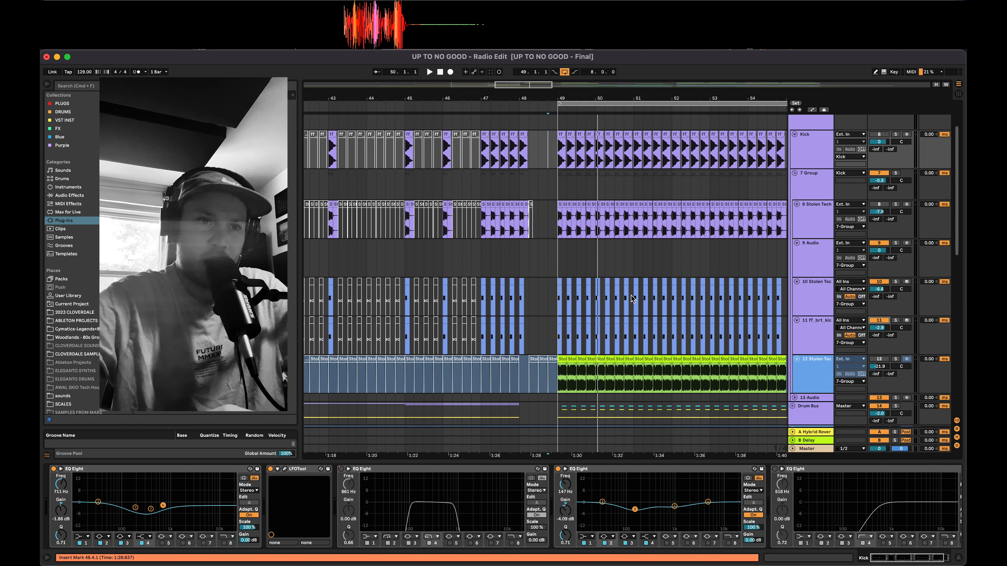
pyautogui.hscroll(3, 632, 299)
pyautogui.hscroll(2, 632, 299)
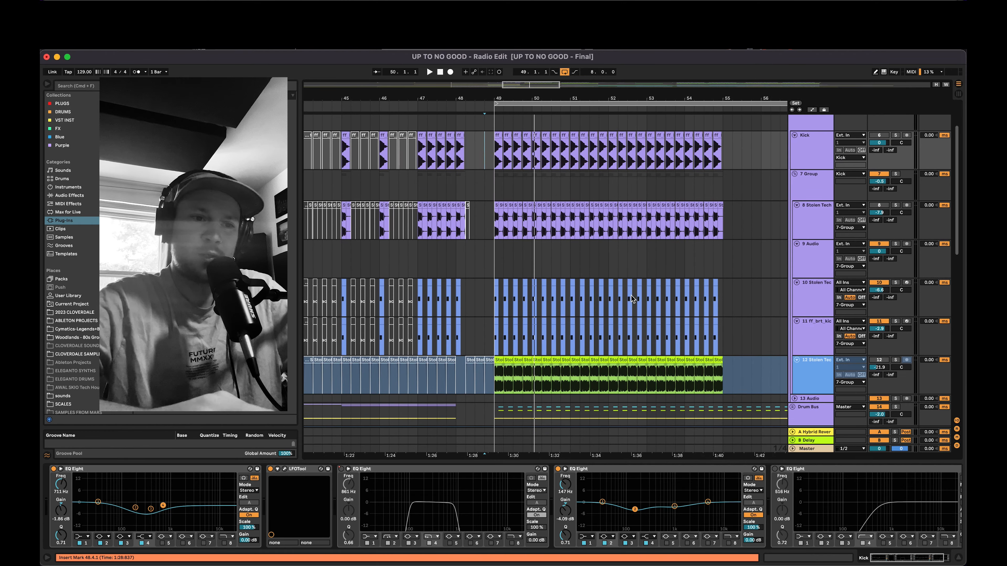
# Play the soloed Stolen Techno Kick track 12 from bar 49, stop, and release its solo.
pyautogui.scroll(-3, 632, 299)
pyautogui.hscroll(2, 632, 300)
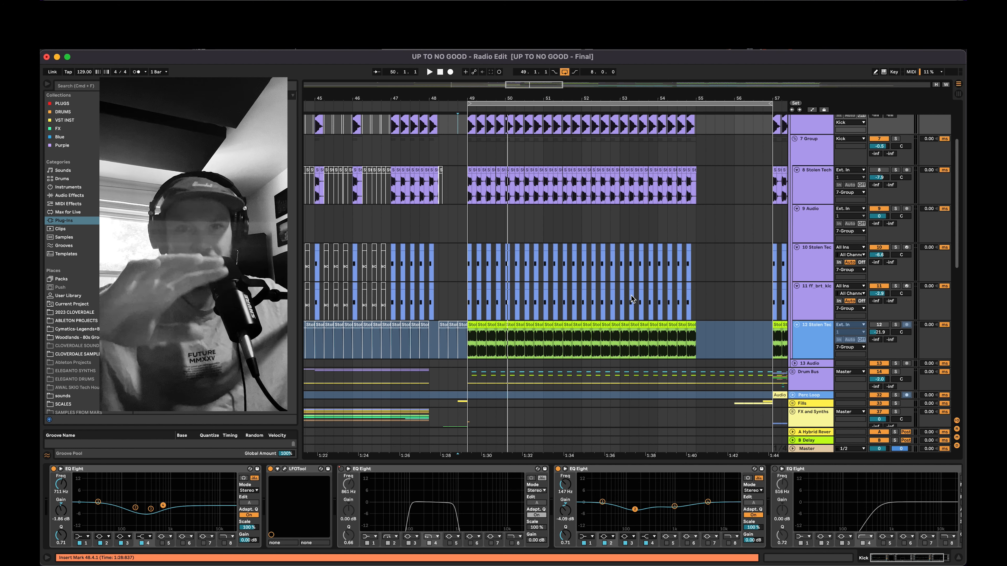
pyautogui.hscroll(2, 631, 300)
pyautogui.scroll(-1, 632, 300)
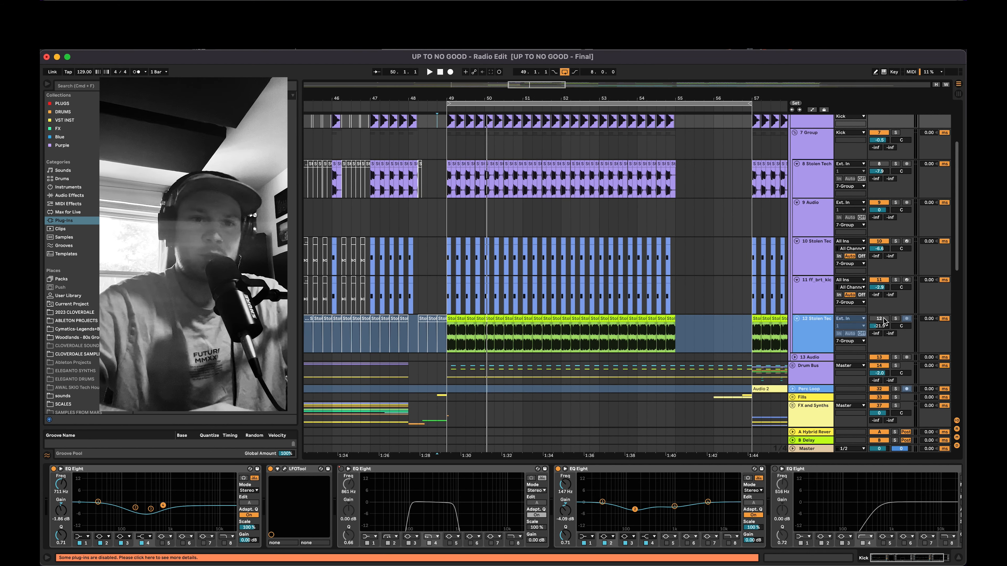
pyautogui.click(896, 320)
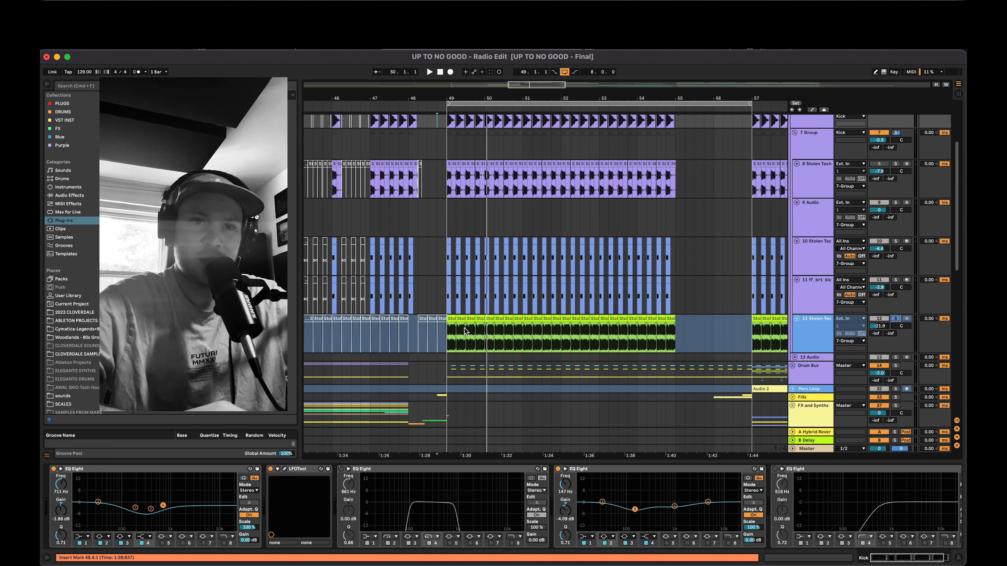
pyautogui.click(451, 320)
pyautogui.press('space')
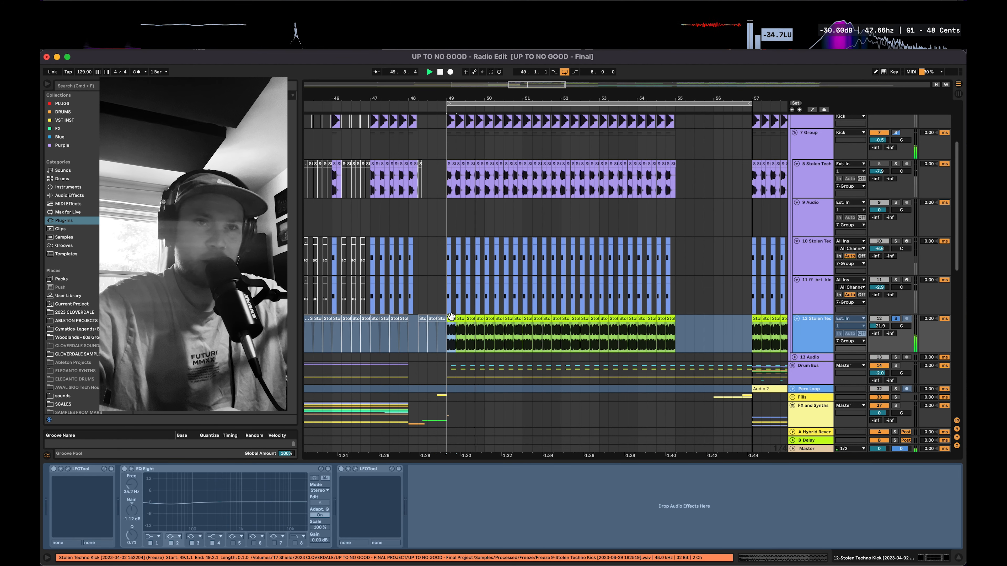
pyautogui.press('space')
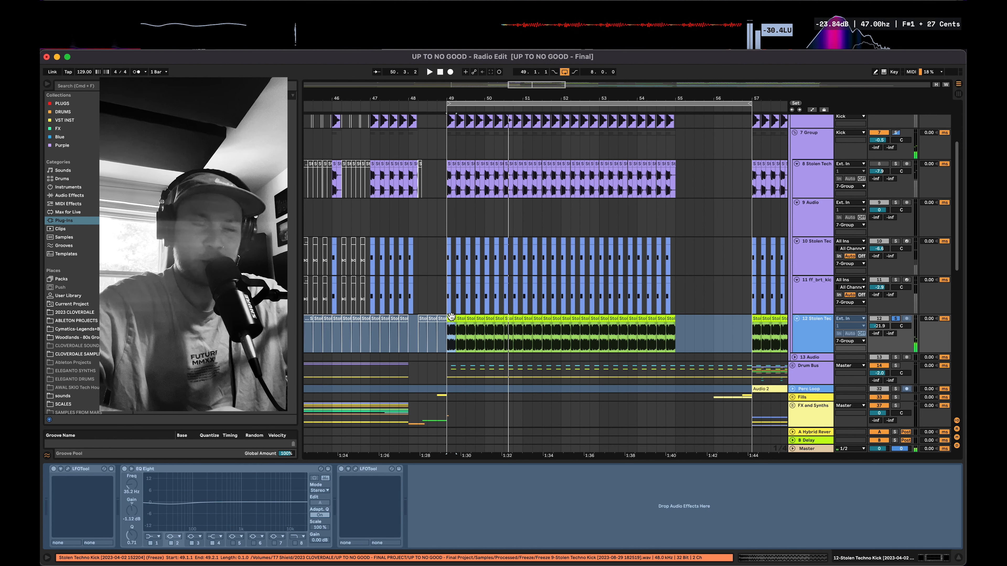
pyautogui.click(895, 319)
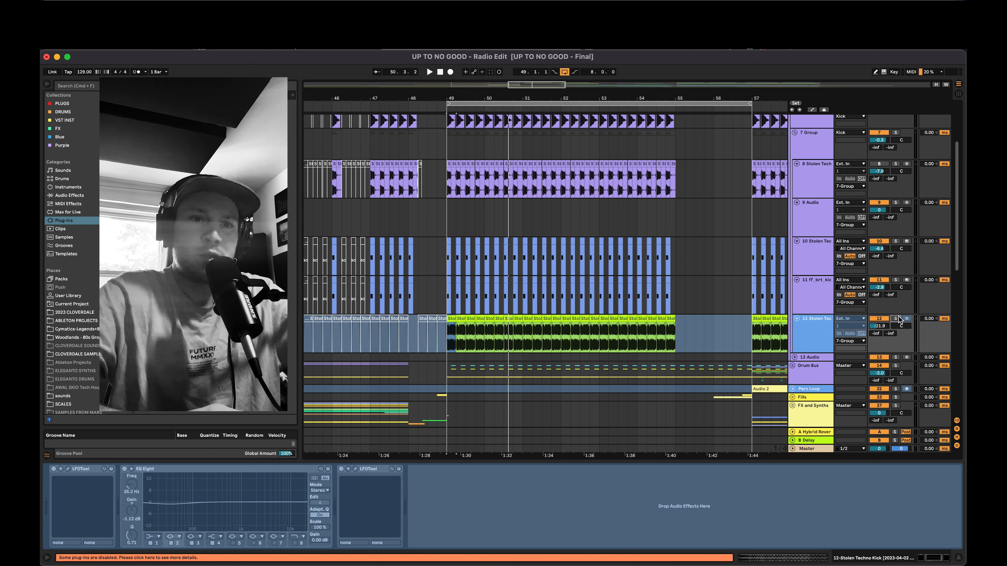
# Solo track 12 again, then unfold the Basses group and play bars 49 to 57 with the group soloed instead.
pyautogui.click(896, 319)
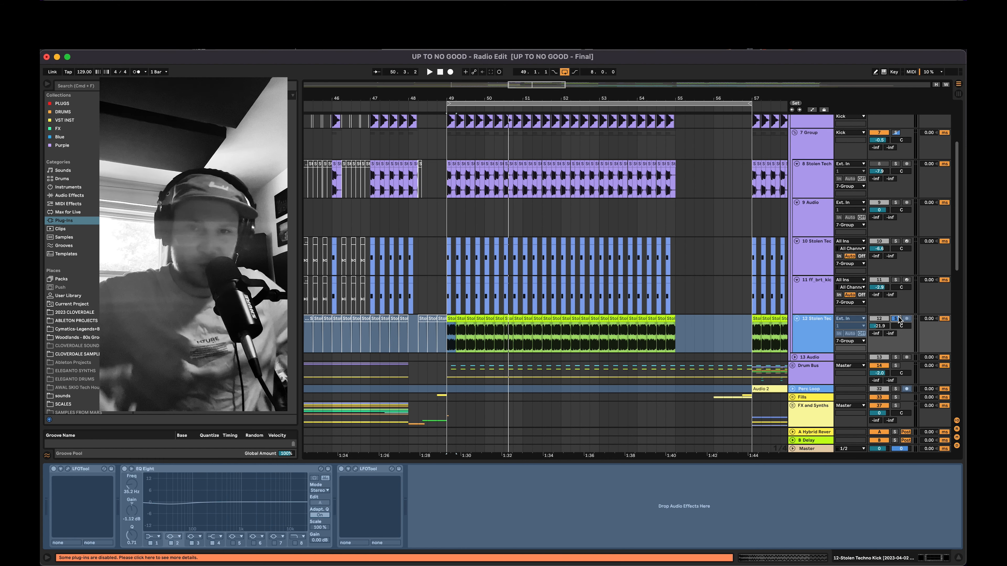
pyautogui.scroll(-8, 898, 320)
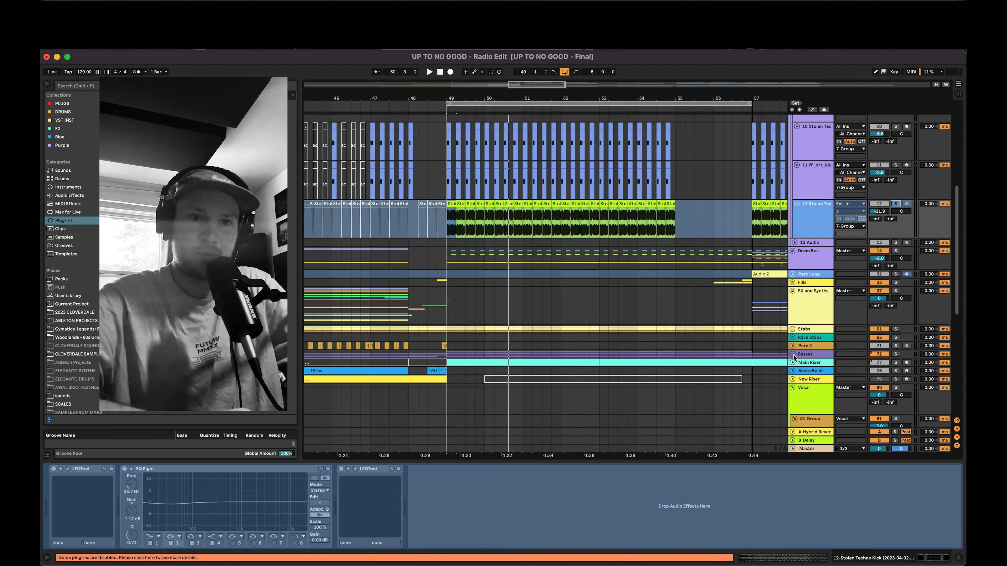
pyautogui.click(792, 354)
pyautogui.click(807, 363)
pyautogui.scroll(-6, 808, 363)
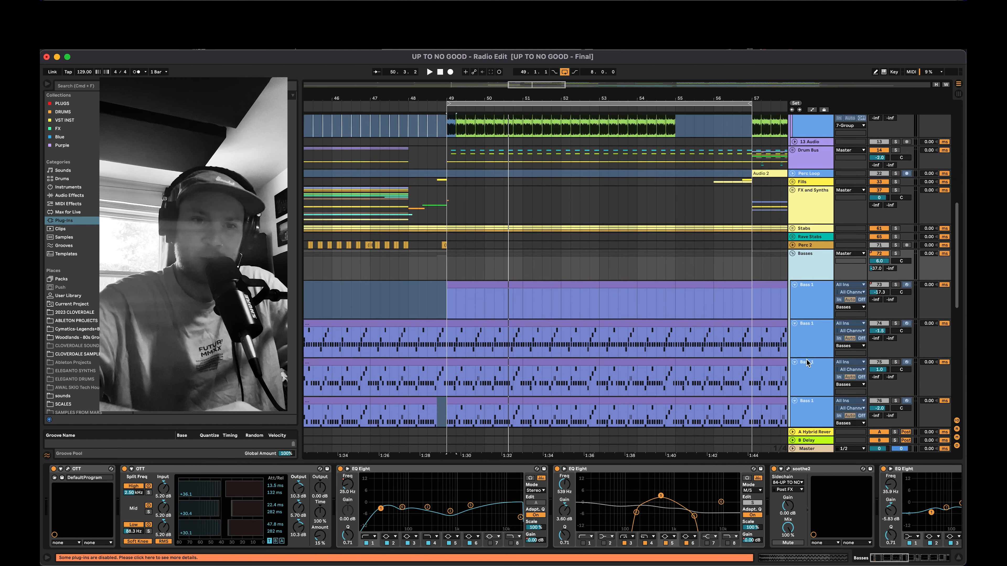
pyautogui.click(895, 252)
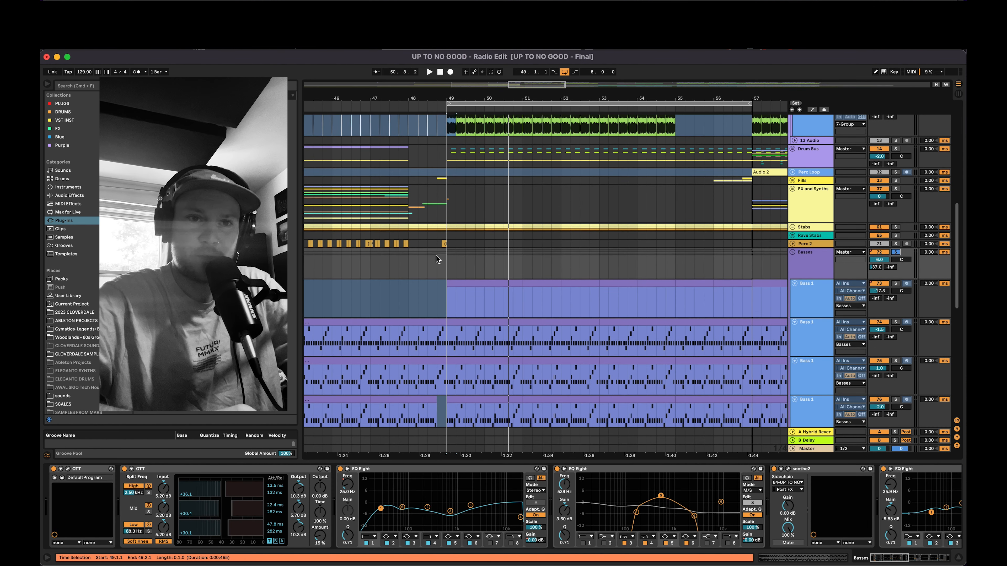
pyautogui.moveTo(447, 259); pyautogui.dragTo(752, 273)
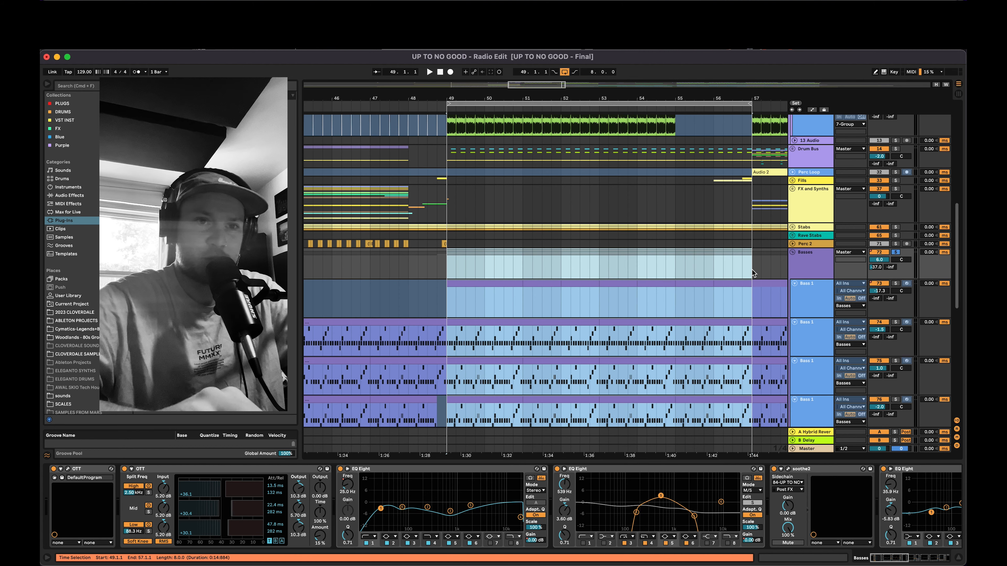
pyautogui.scroll(-4, 752, 273)
pyautogui.press('space')
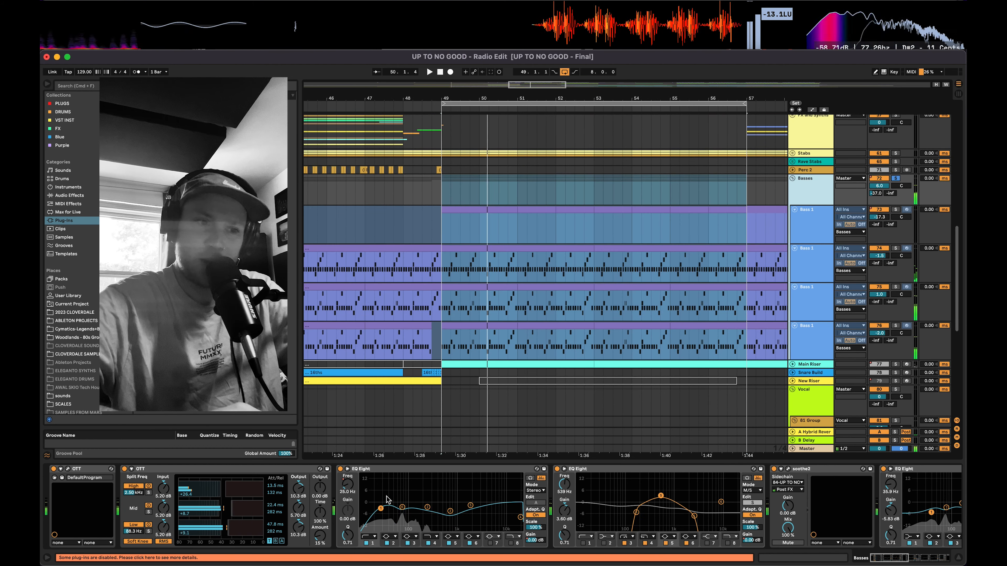
# Solo the Stolen Techno Kick track 12 together with the Basses group and display the Basses effect chain.
pyautogui.scroll(5, 721, 321)
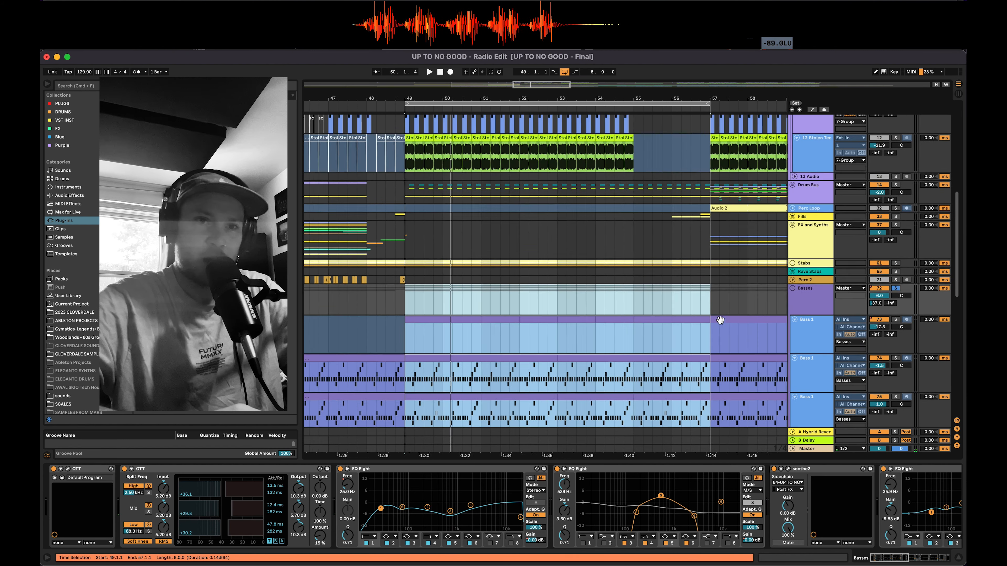
pyautogui.scroll(2, 721, 320)
pyautogui.click(888, 191)
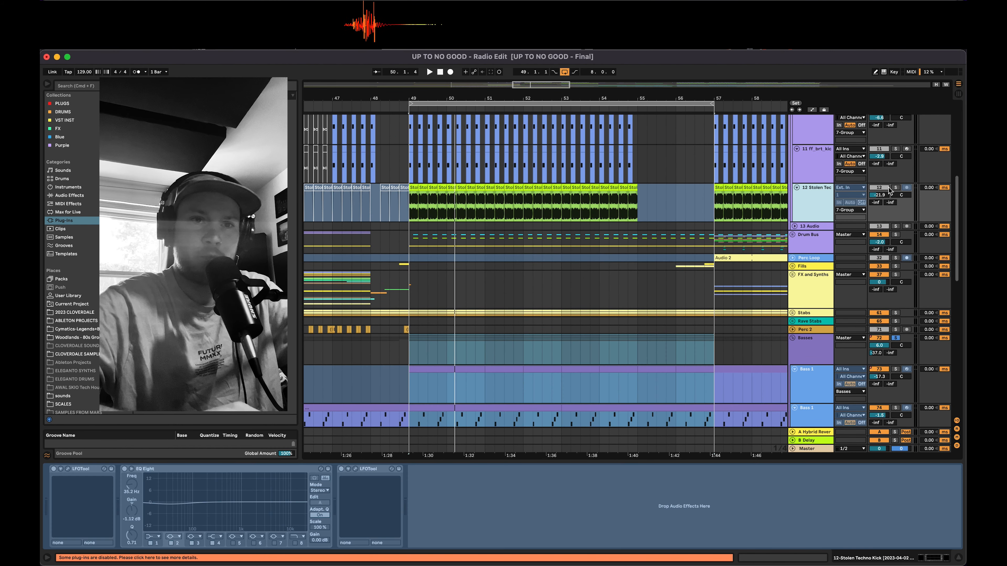
pyautogui.click(895, 188)
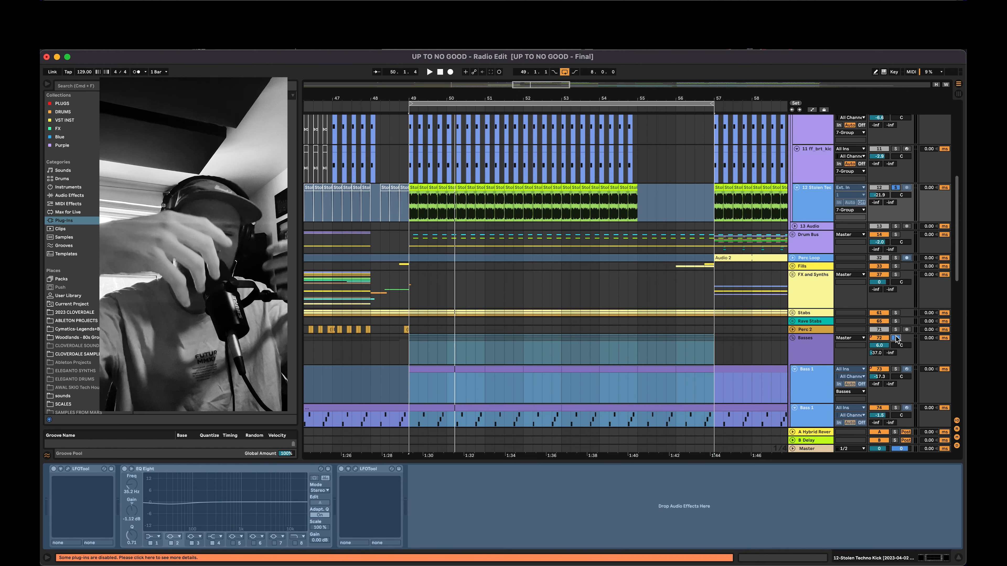
pyautogui.scroll(-2, 777, 313)
pyautogui.scroll(1, 777, 313)
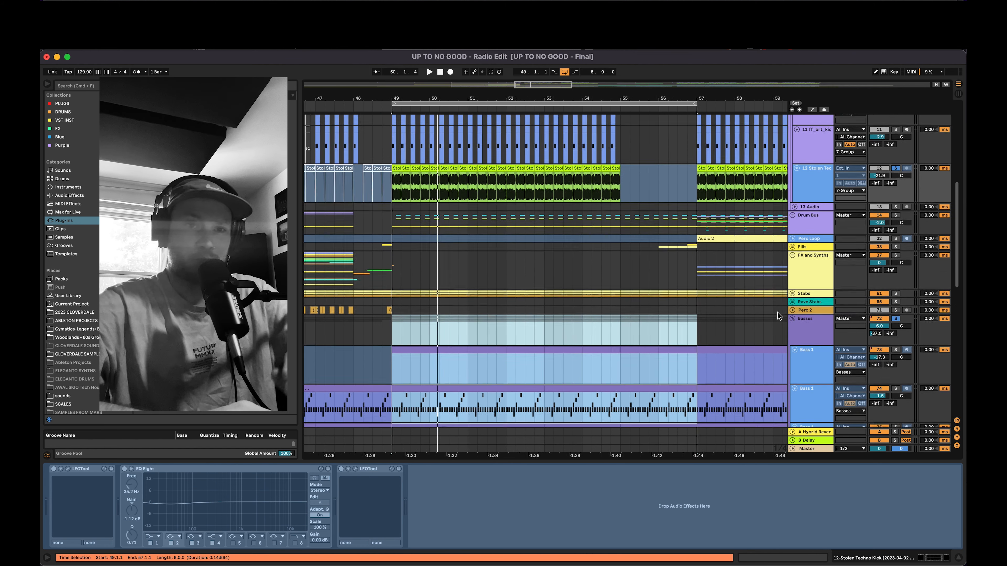
pyautogui.scroll(1, 777, 313)
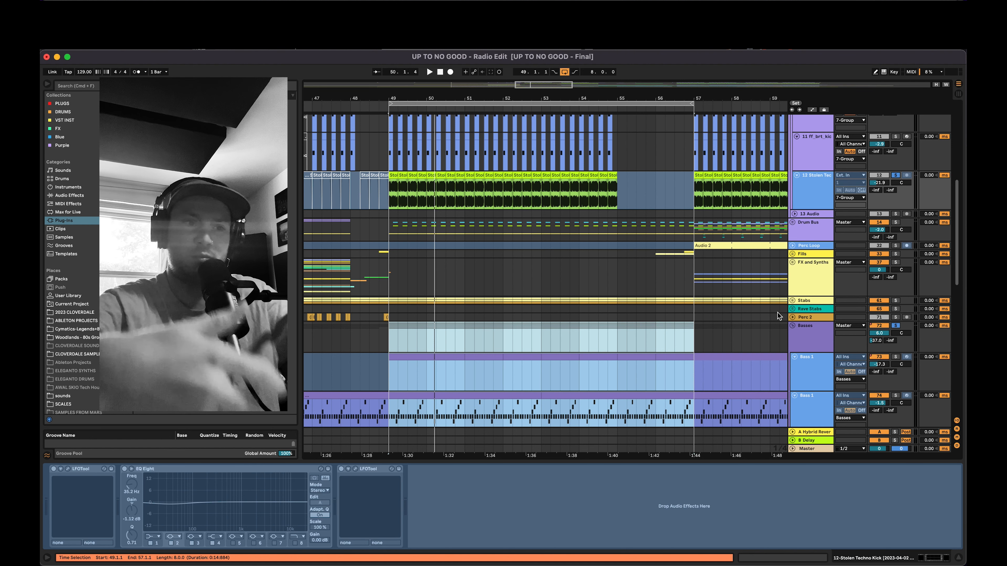
pyautogui.click(805, 329)
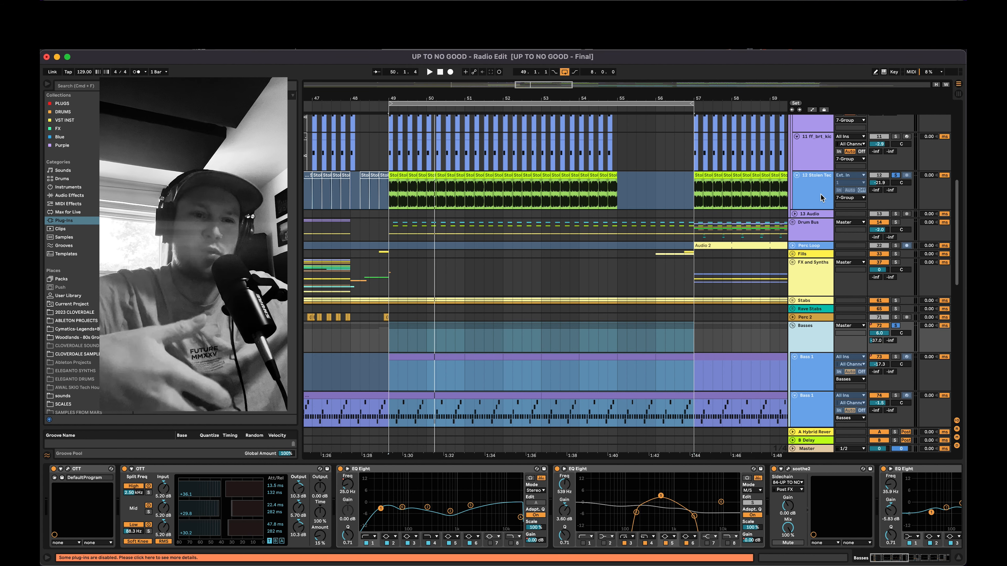
# Release the solos and examine the device chains from track 12 up through the kick layers to the main Kick group.
pyautogui.click(895, 176)
pyautogui.scroll(5, 824, 242)
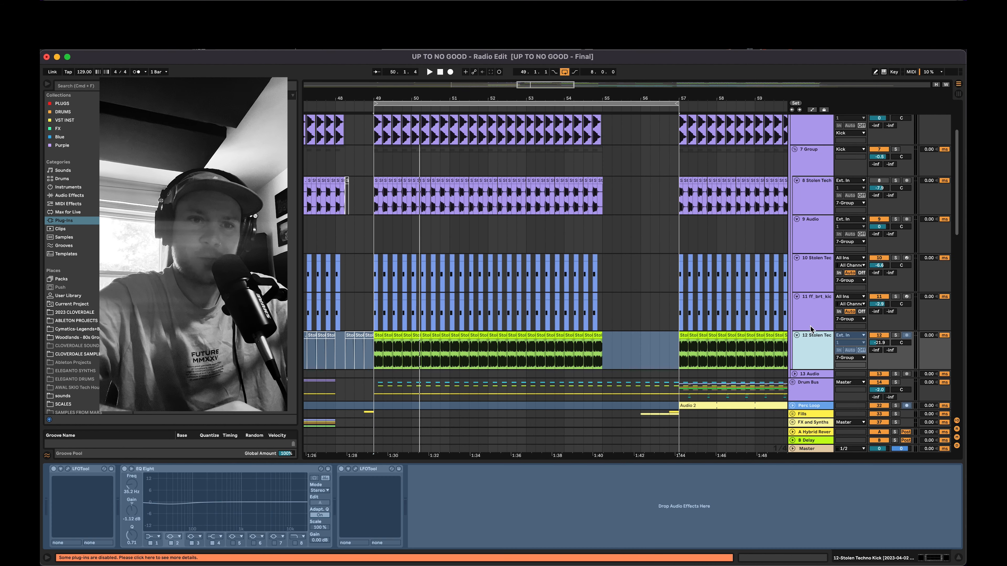
pyautogui.press('Up')
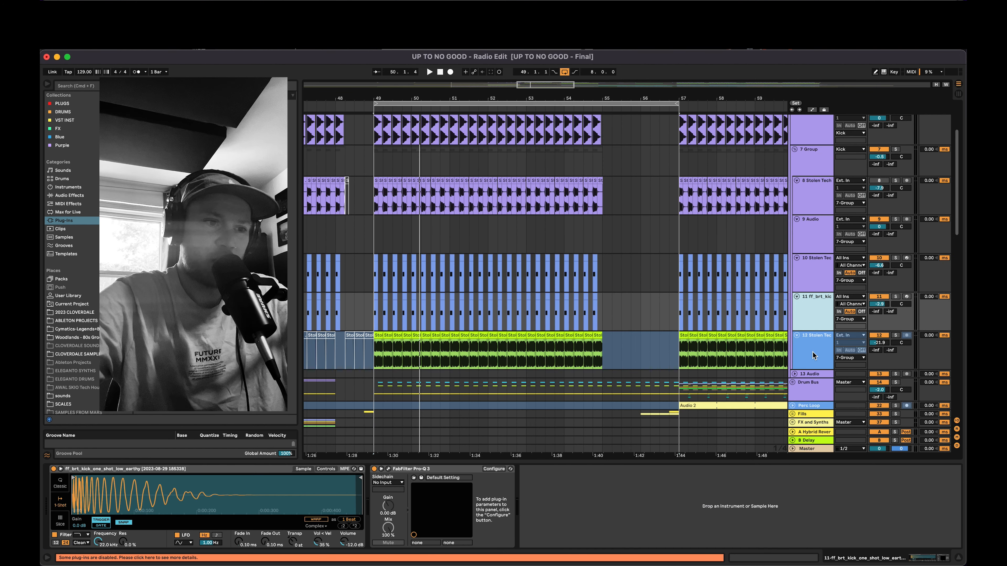
pyautogui.press('Up')
pyautogui.press('Up')
pyautogui.press('Up')
pyautogui.press('Up')
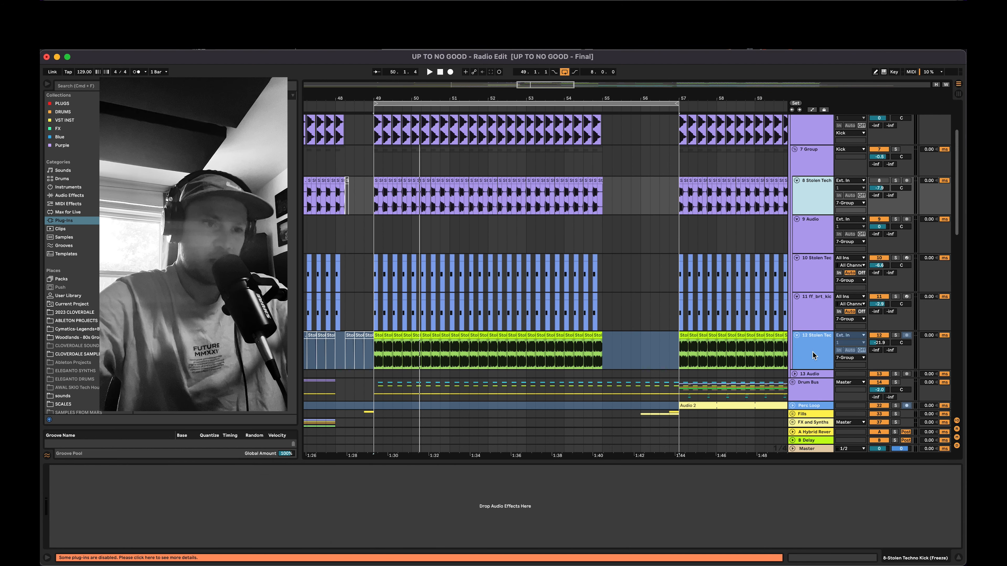
pyautogui.scroll(2, 813, 355)
pyautogui.scroll(1, 813, 355)
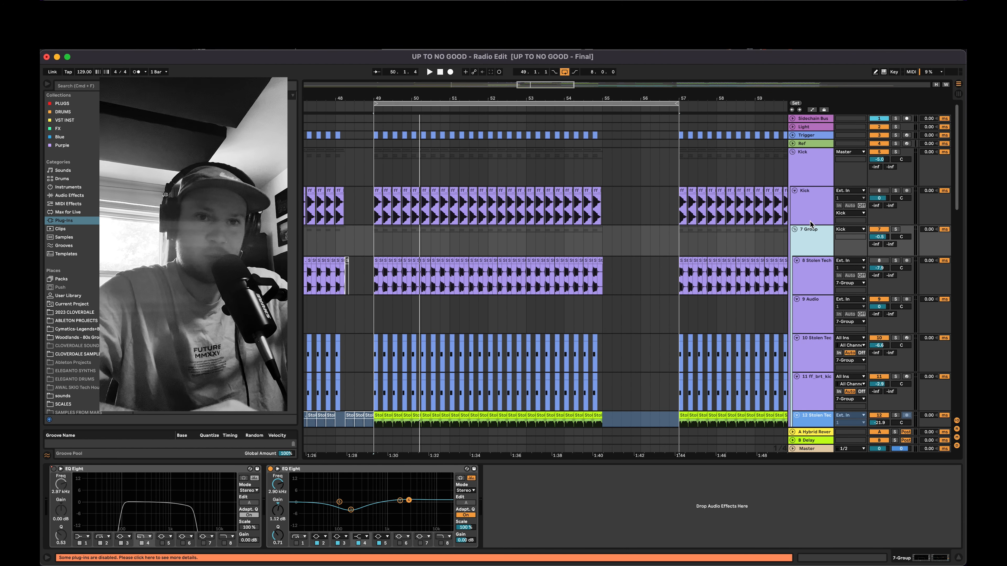
pyautogui.press('Up')
pyautogui.click(809, 172)
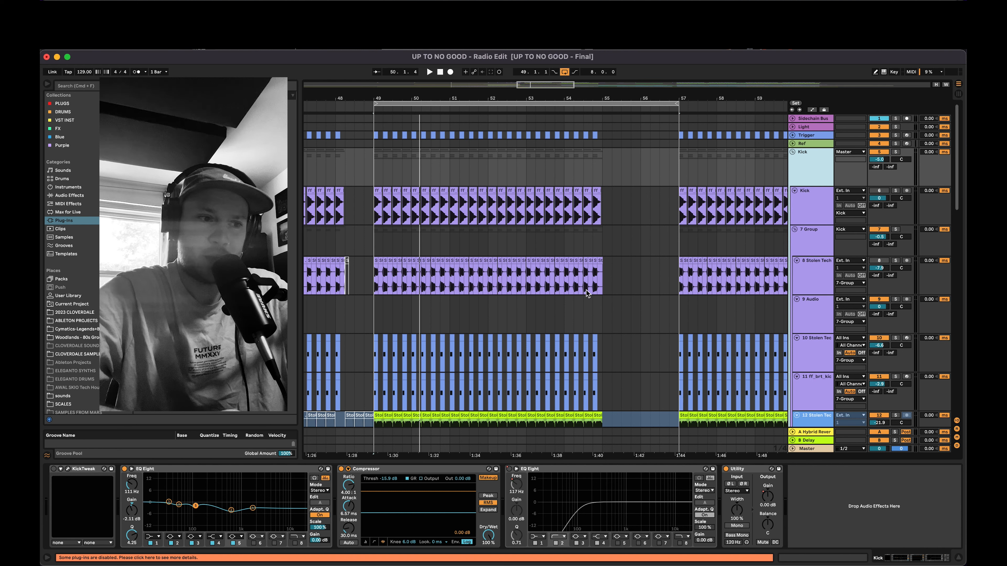
# Open the KickTweak plug-in on the Kick group, turn the device off, and lower its effect amount slightly.
pyautogui.click(68, 469)
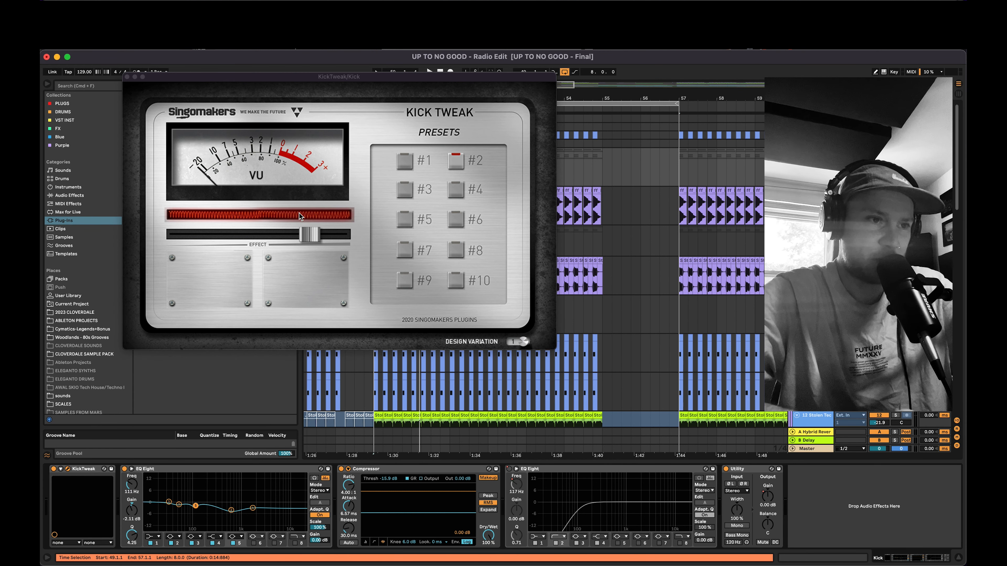
pyautogui.click(53, 468)
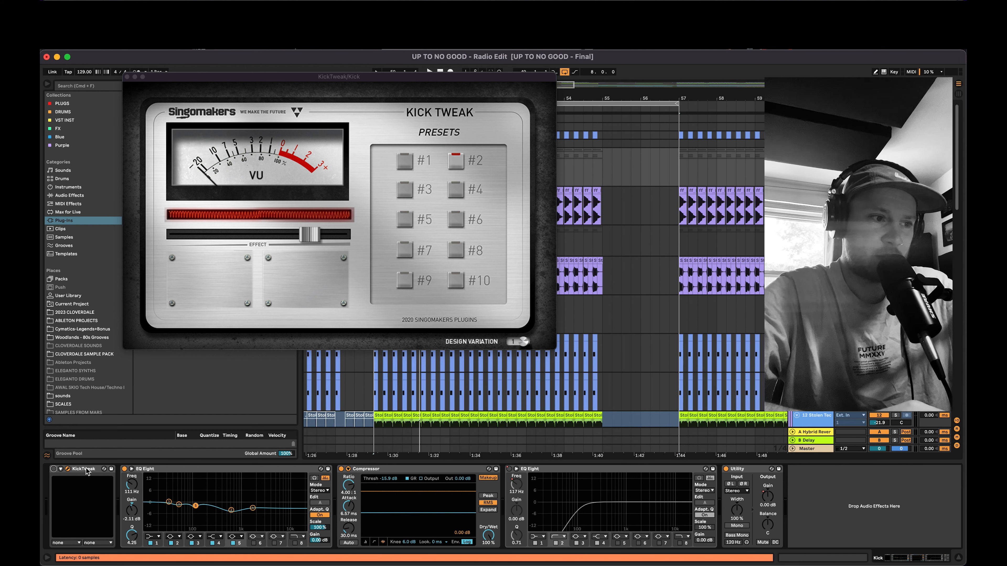
pyautogui.click(405, 161)
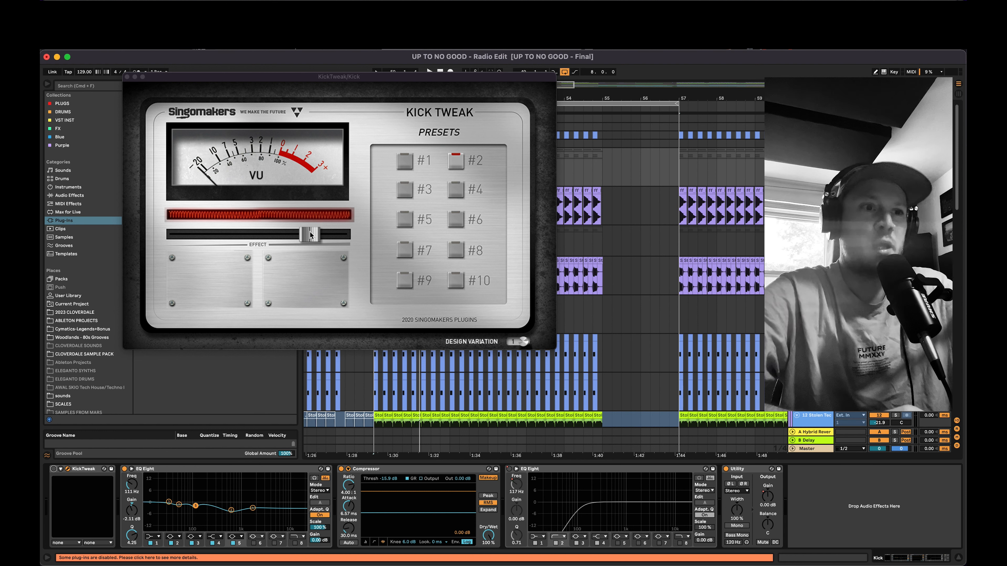
pyautogui.click(408, 162)
pyautogui.click(405, 190)
pyautogui.moveTo(293, 238)
pyautogui.mouseDown()
pyautogui.moveTo(361, 257)
pyautogui.moveTo(254, 238)
pyautogui.moveTo(276, 237)
pyautogui.mouseUp()
# Try KickTweak presets #1 and #2, select preset #3, and close the plug-in window.
pyautogui.click(404, 161)
pyautogui.click(456, 160)
pyautogui.click(405, 163)
pyautogui.click(404, 189)
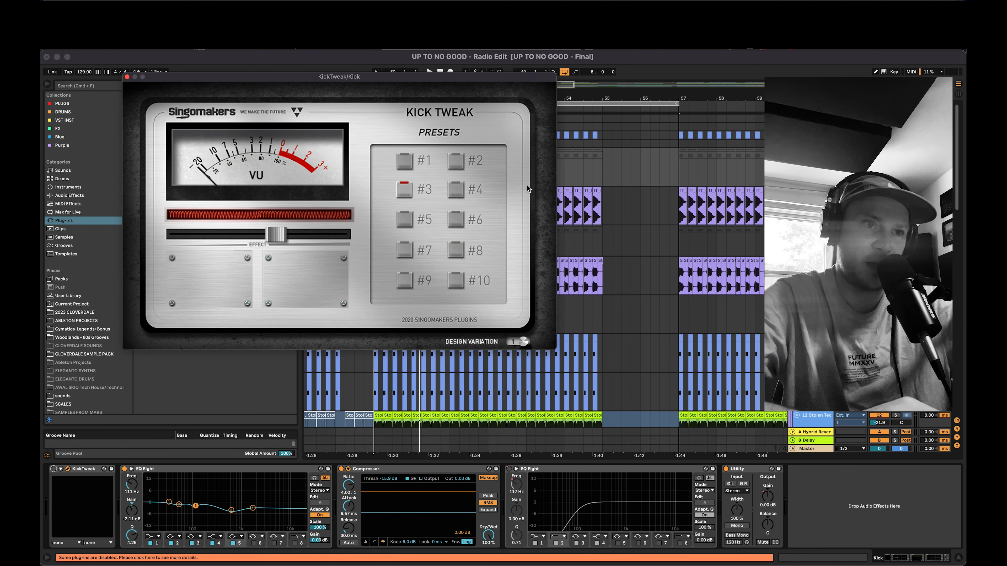
pyautogui.click(127, 76)
# Solo the Drum Bus group and start playback from bar 49.
pyautogui.scroll(-6, 598, 327)
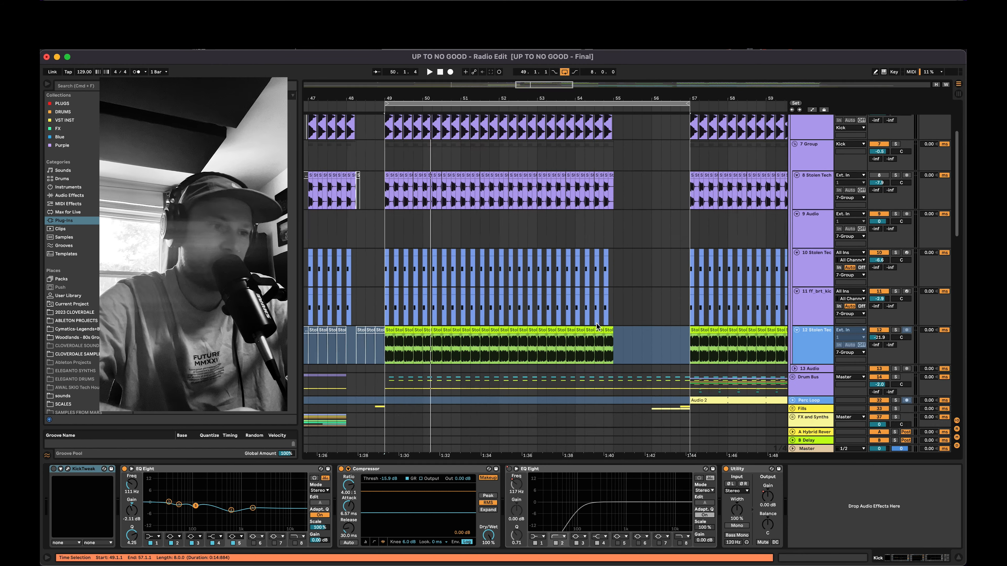
pyautogui.scroll(3, 598, 327)
pyautogui.scroll(3, 597, 327)
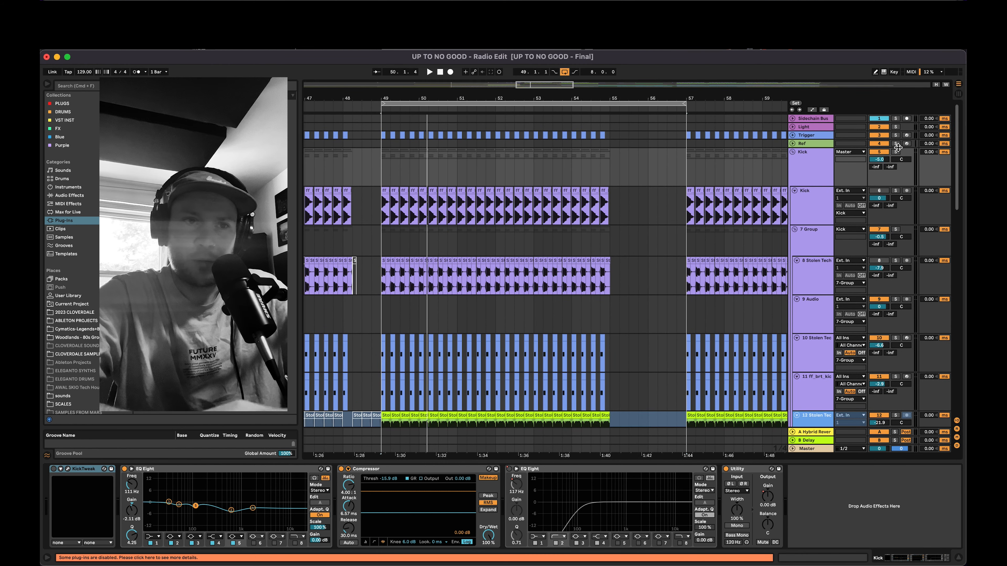
pyautogui.scroll(-8, 833, 218)
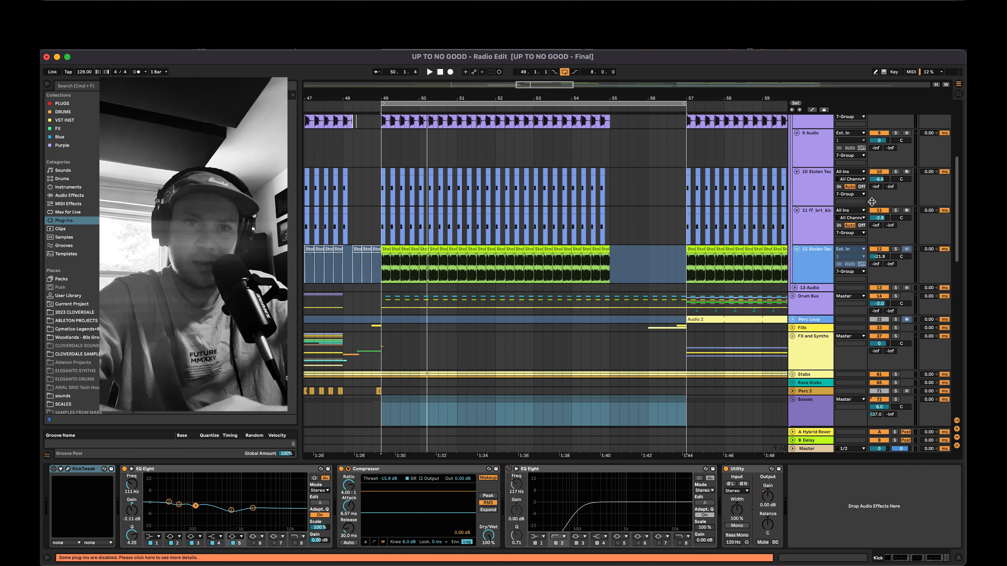
pyautogui.click(793, 296)
pyautogui.click(792, 296)
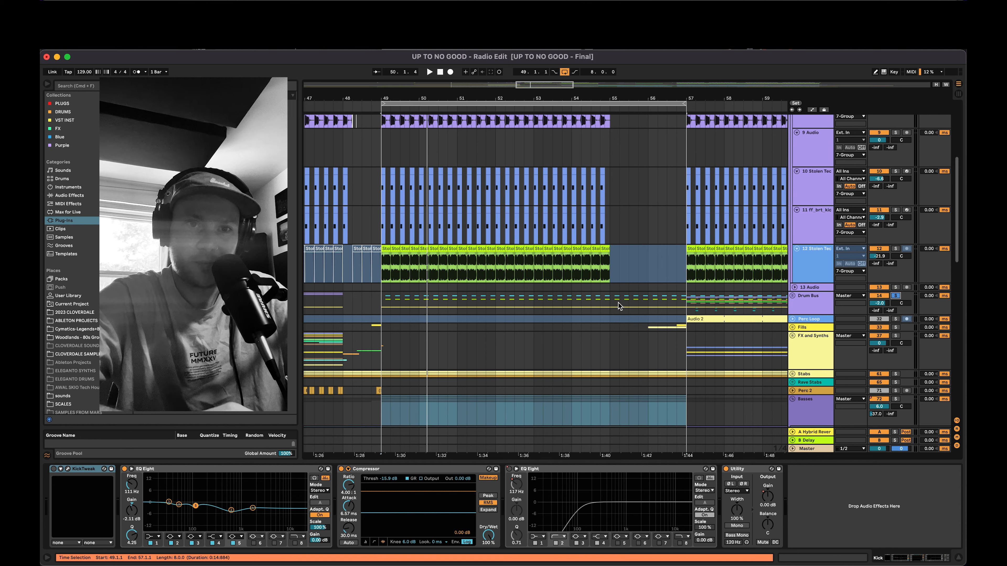
pyautogui.click(383, 305)
pyautogui.press('space')
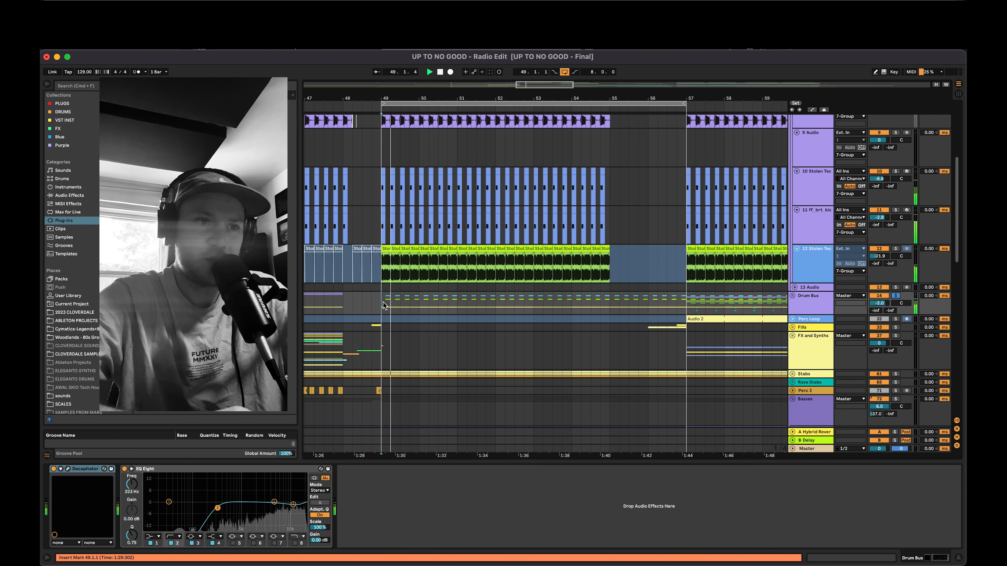
# Select bars 49 to 57 on the Drum Bus, play them looped, unfold the group to show its tracks, and stop.
pyautogui.moveTo(464, 305); pyautogui.dragTo(684, 304)
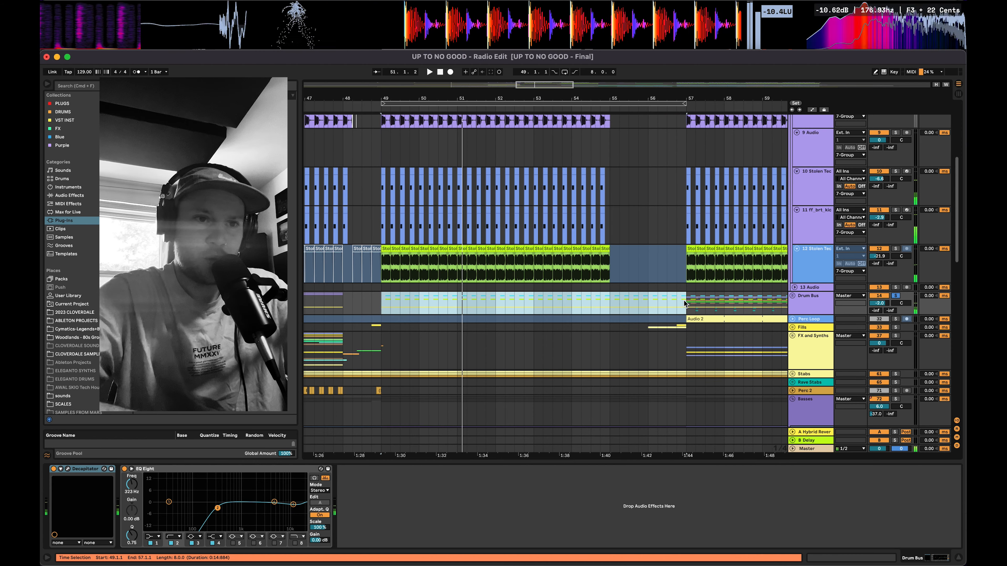
pyautogui.click(812, 306)
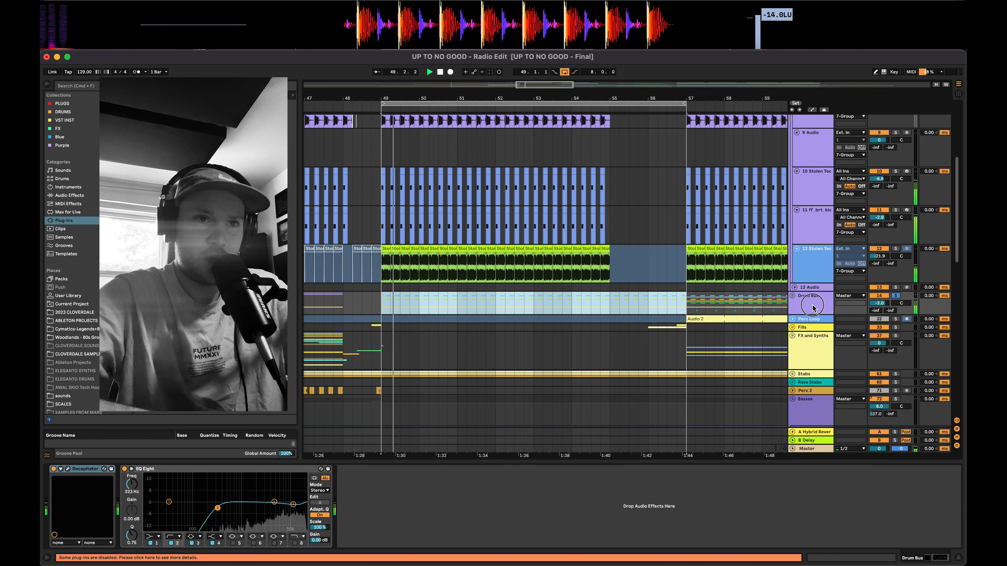
pyautogui.click(793, 296)
pyautogui.scroll(-3, 794, 299)
pyautogui.press('space')
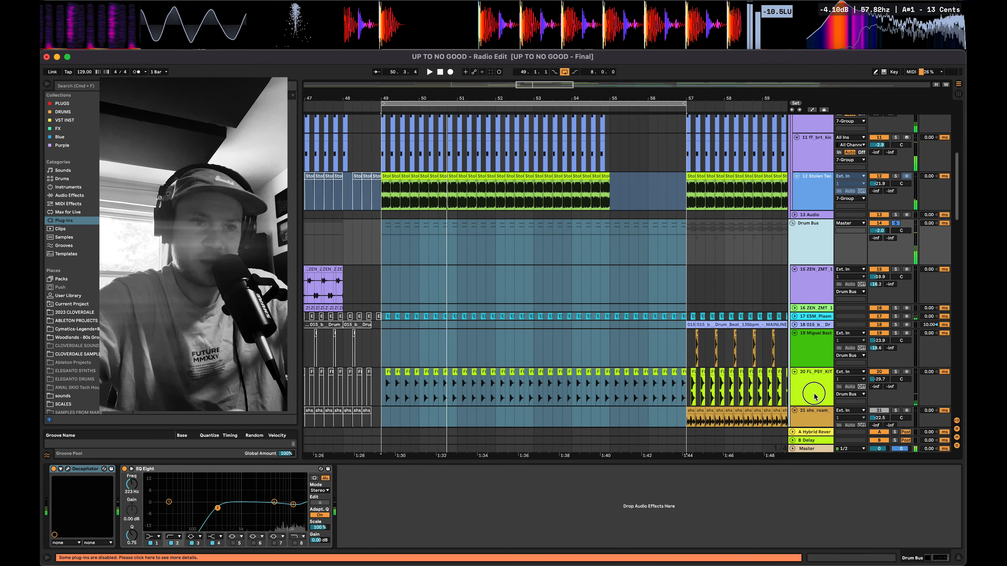
# Solo and play the FL_PSY_KIT open-hat clips across bars 49 to 57, and open their clip pitch settings.
pyautogui.click(814, 396)
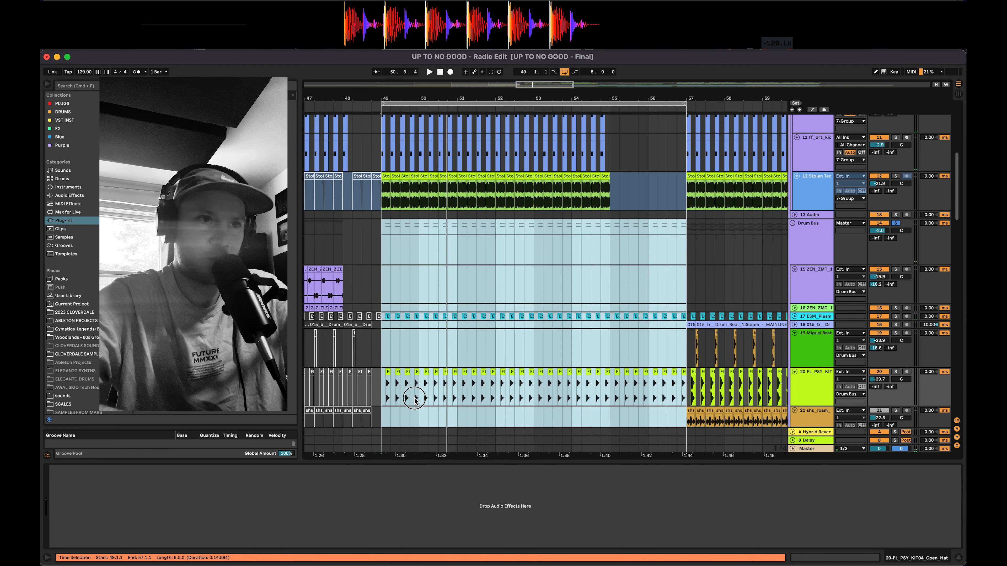
pyautogui.click(391, 393)
pyautogui.moveTo(383, 392); pyautogui.dragTo(686, 392)
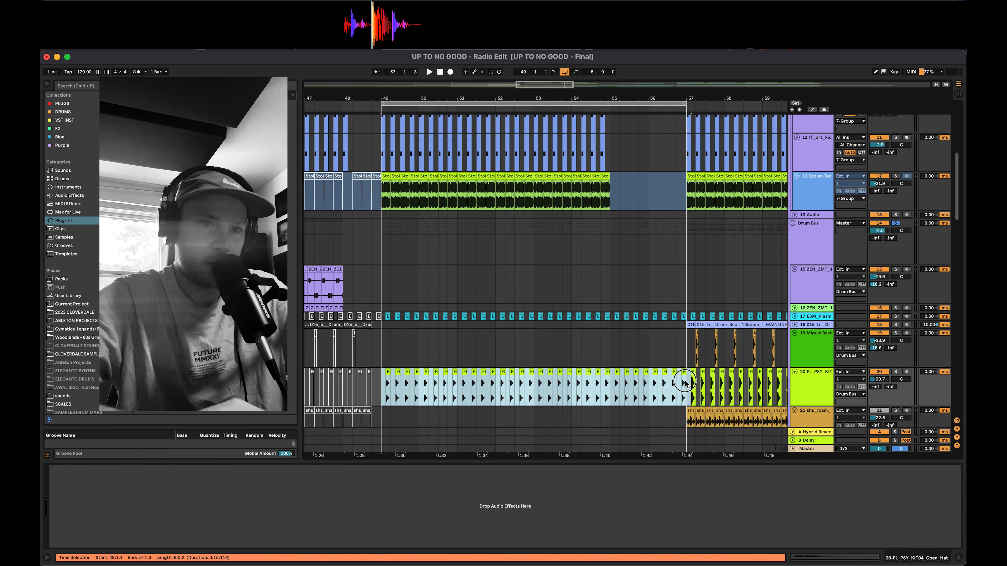
pyautogui.click(895, 372)
pyautogui.press('space')
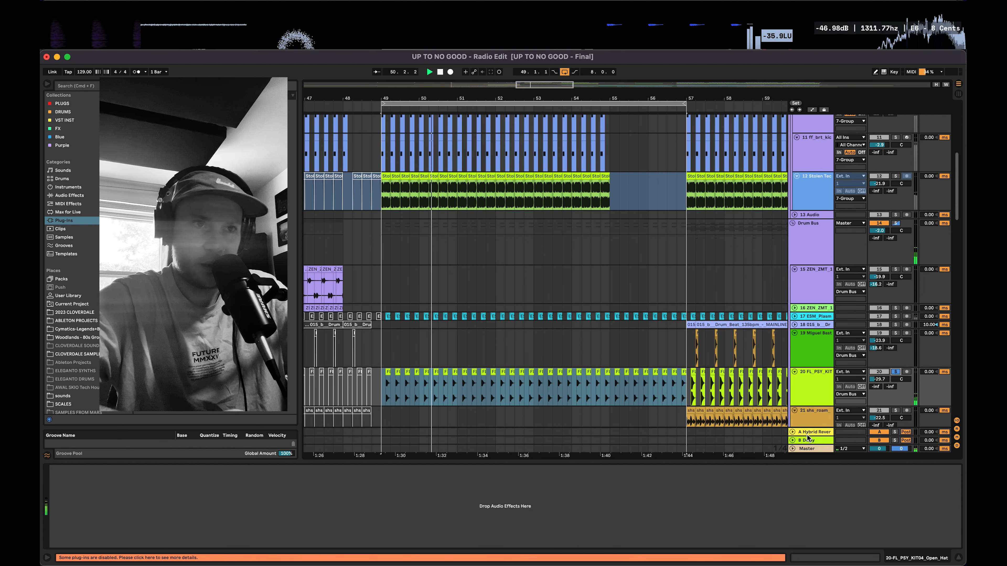
pyautogui.click(854, 561)
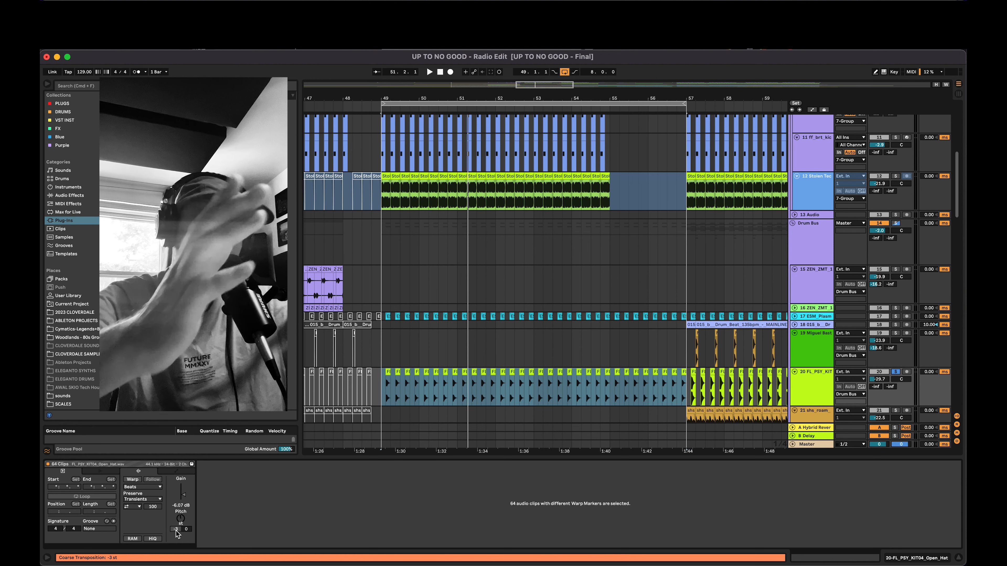
pyautogui.click(179, 518)
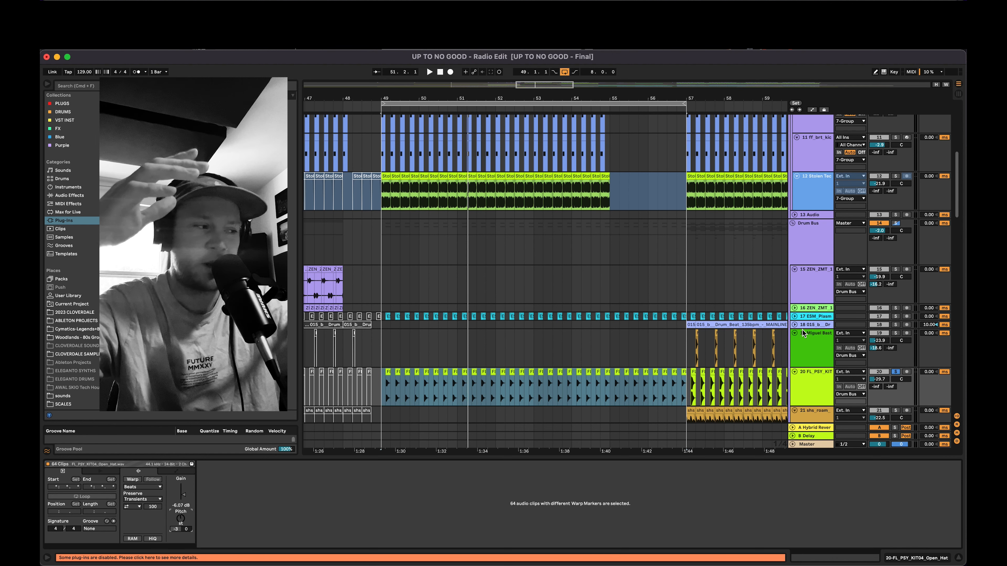
# Unfold the ESM_Plasma track and play it soloed from bar 49.
pyautogui.click(795, 317)
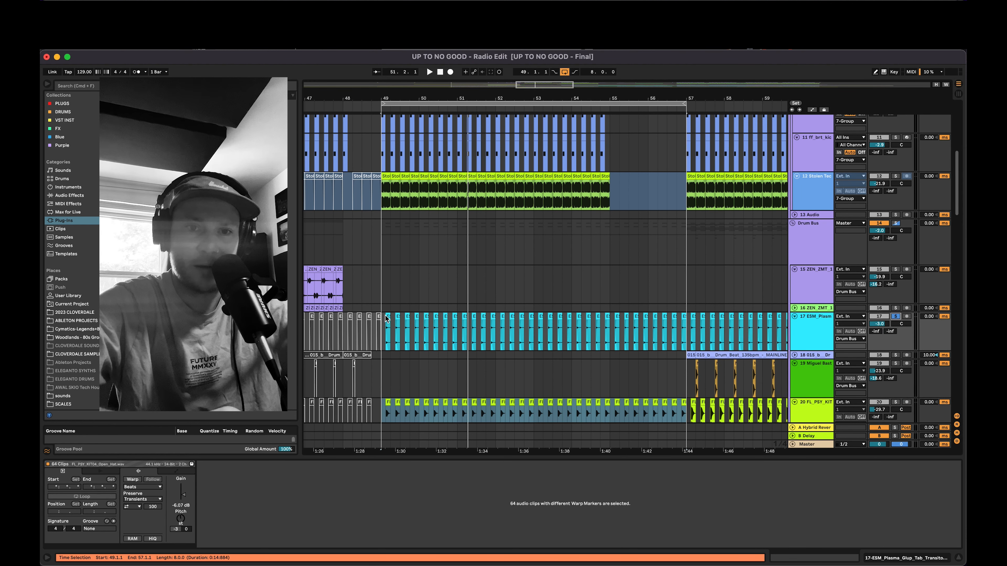
pyautogui.click(383, 335)
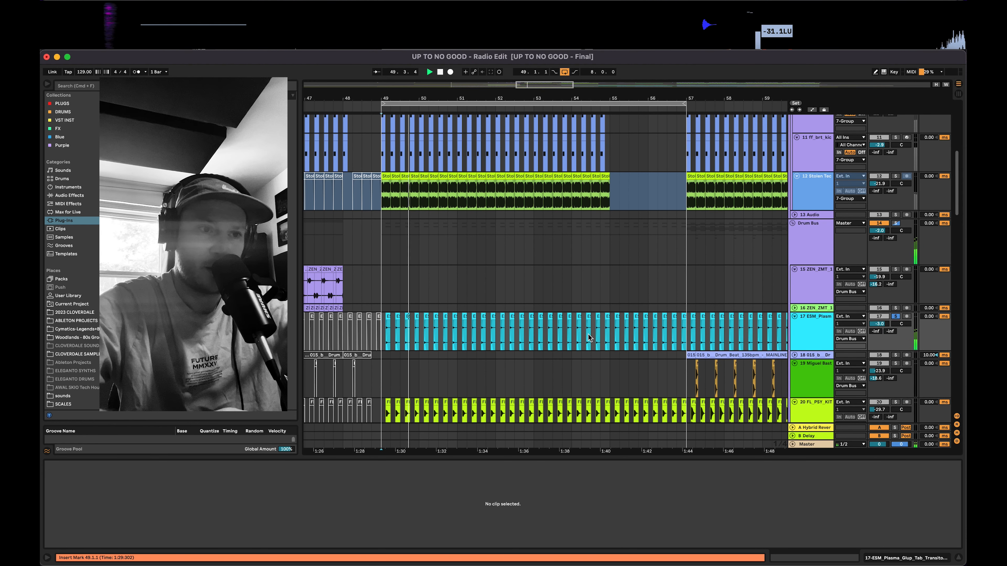
pyautogui.scroll(-3, 758, 369)
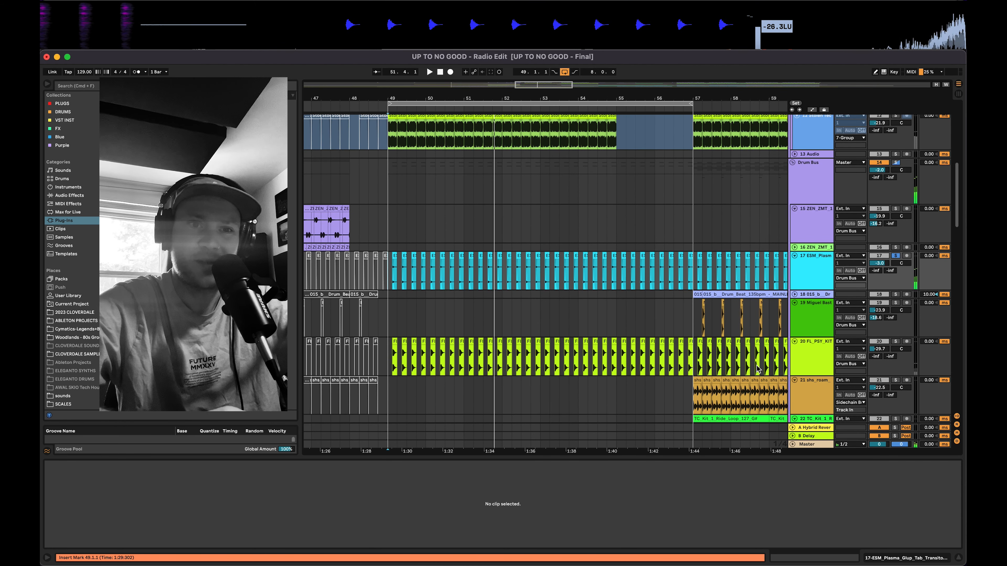
# Switch the solo to the FL_PSY_KIT open-hat track and play it from bar 49.
pyautogui.click(824, 359)
pyautogui.click(898, 341)
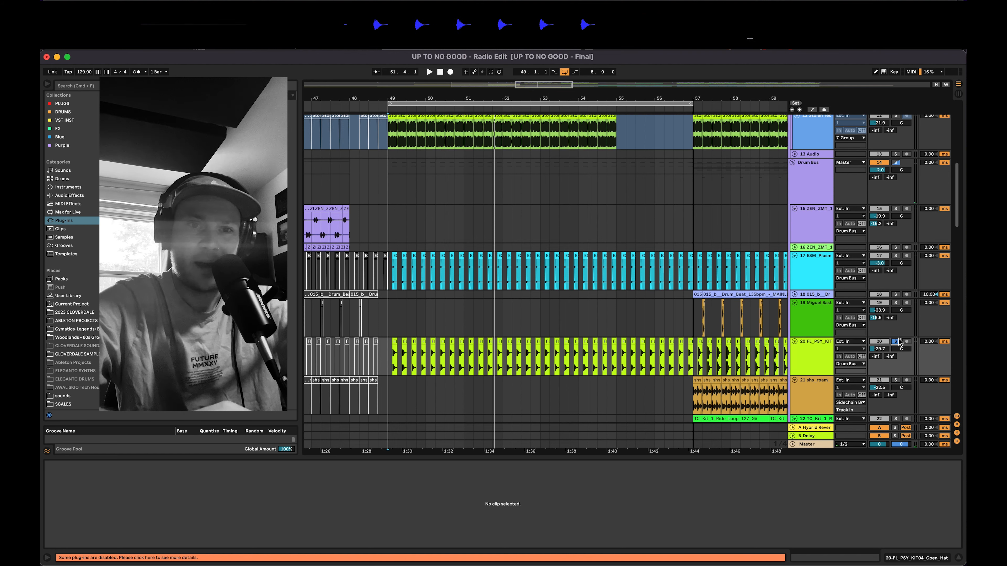
pyautogui.press('space')
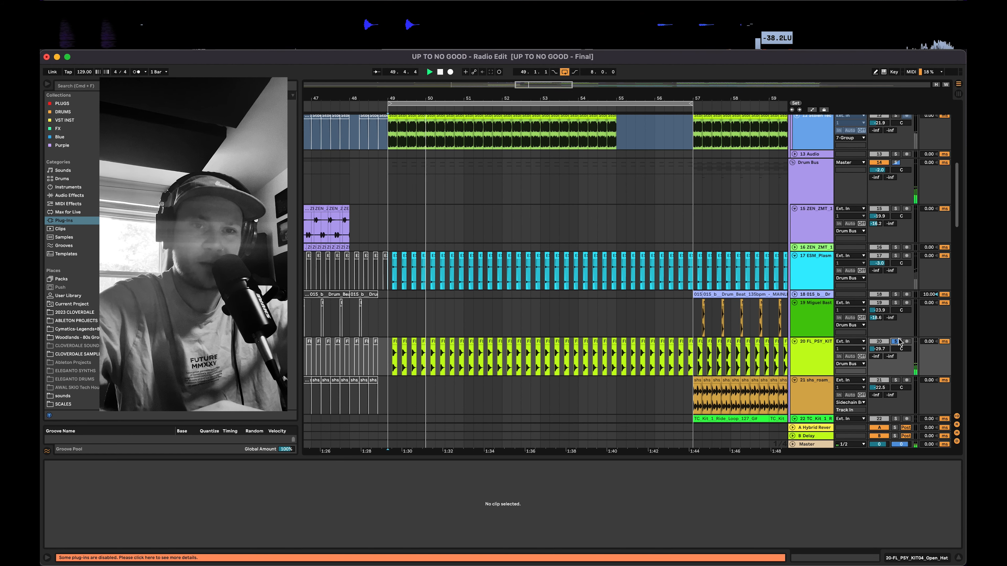
# Play the ESM_Plasma and FL_PSY_KIT open-hat tracks soloed together from bar 49, and clear the solos.
pyautogui.keyDown('super'); pyautogui.click(895, 255); pyautogui.keyUp('super')
pyautogui.press('space')
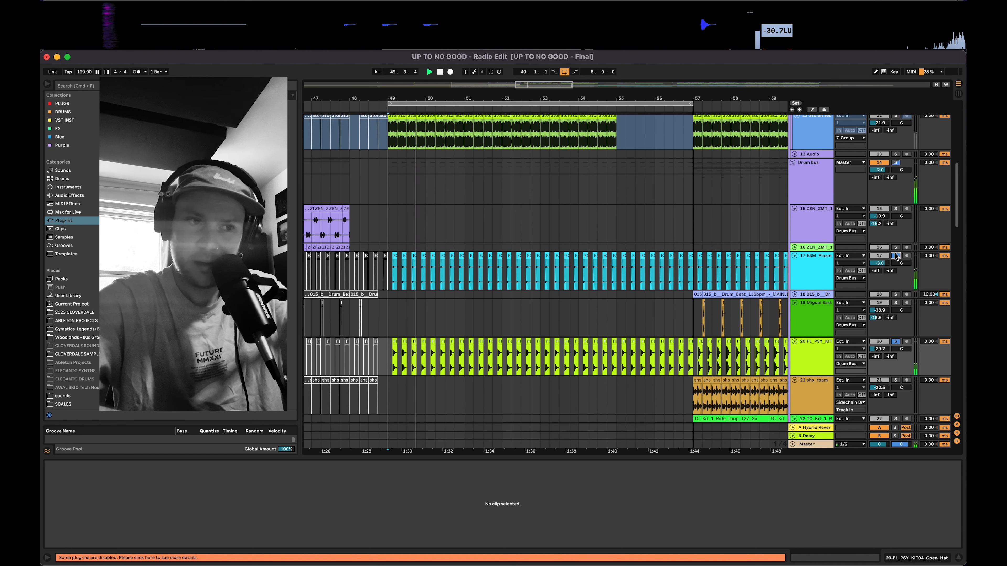
pyautogui.press('space')
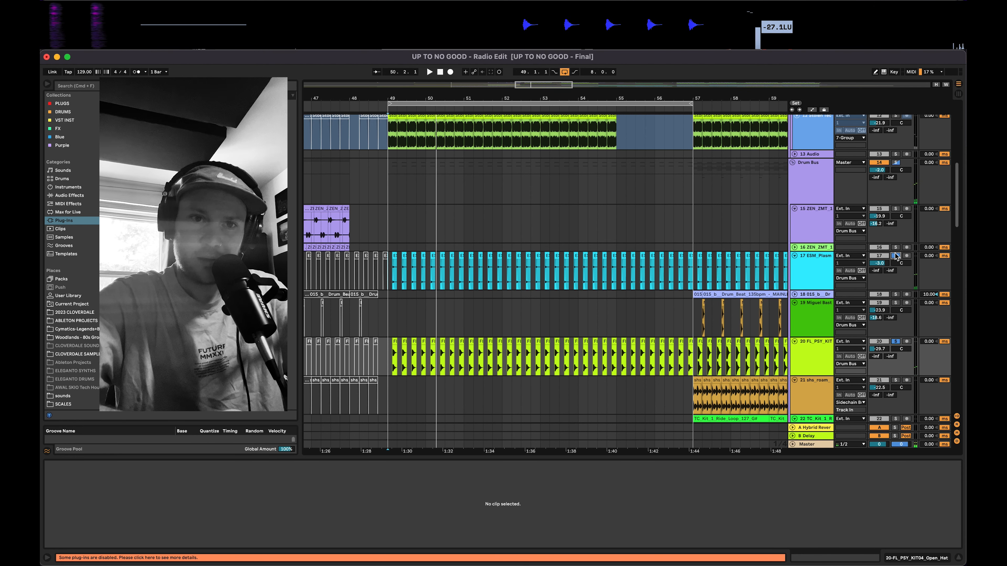
pyautogui.click(897, 257)
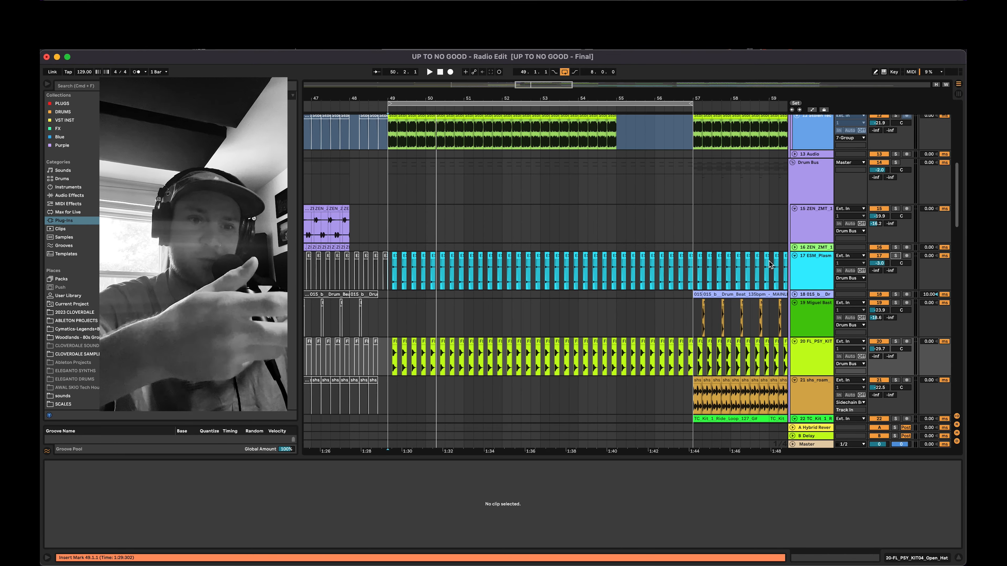
# Solo the 019_c Drum_Beat_126bpm loop track, select its clip starting at bar 49, and play it.
pyautogui.scroll(-5, 581, 336)
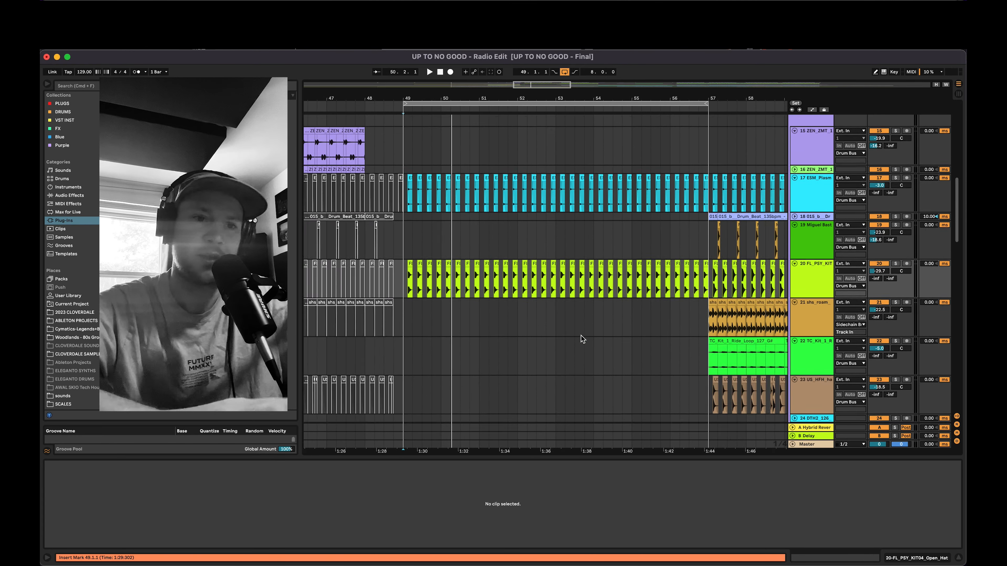
pyautogui.scroll(6, 581, 336)
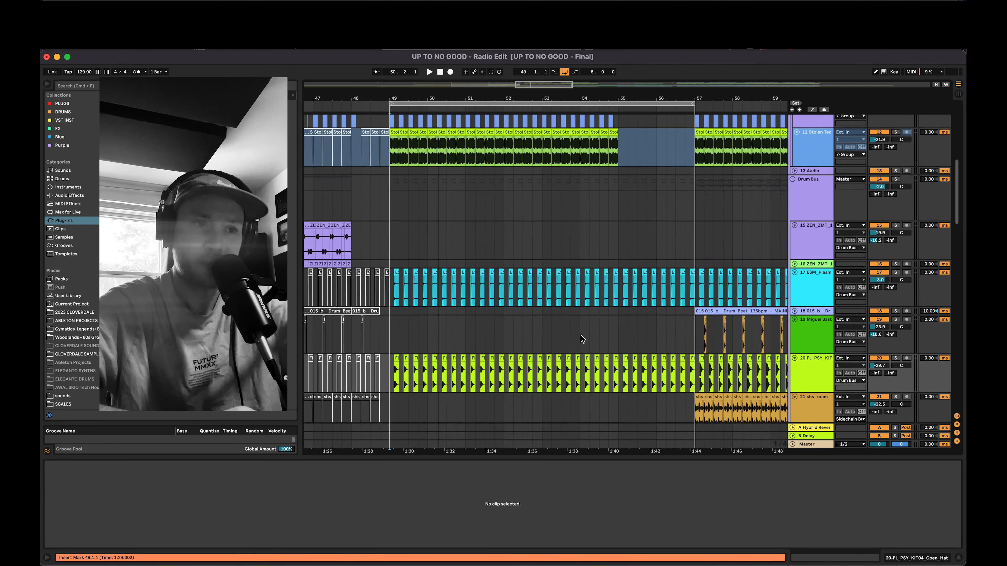
pyautogui.scroll(-2, 581, 336)
pyautogui.scroll(-2, 581, 336)
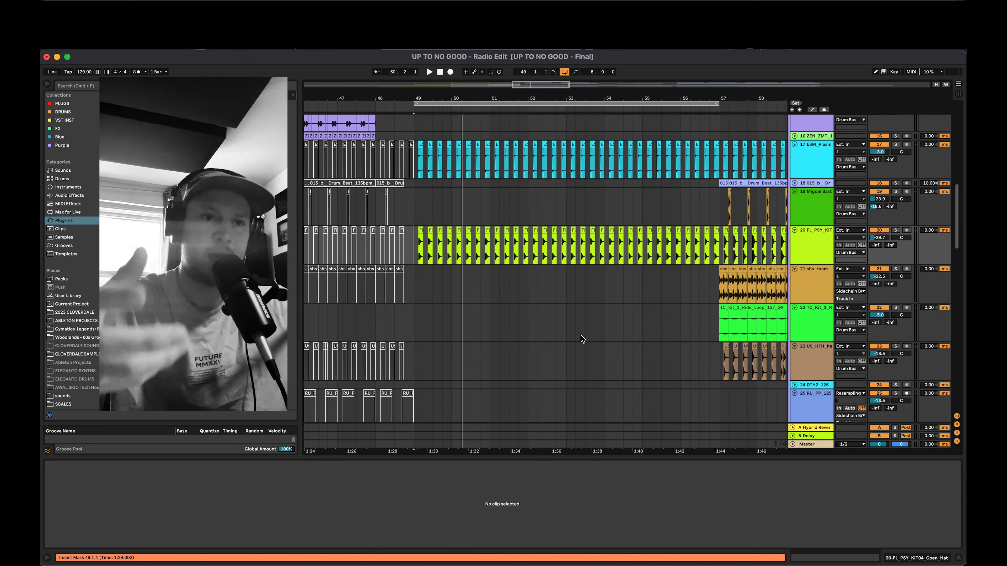
pyautogui.scroll(-5, 581, 336)
pyautogui.scroll(1, 675, 305)
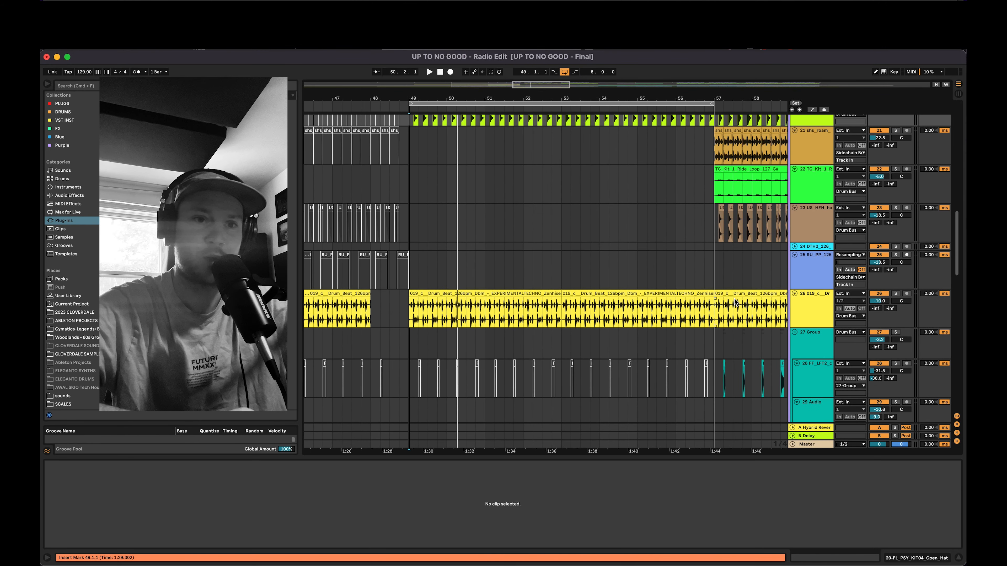
pyautogui.click(908, 298)
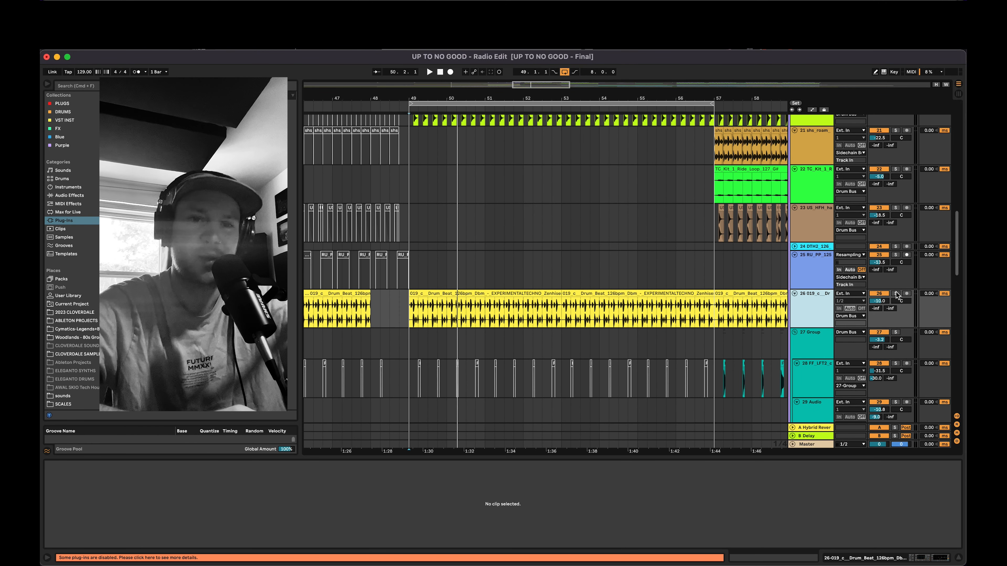
pyautogui.click(896, 294)
pyautogui.click(466, 290)
pyautogui.press('space')
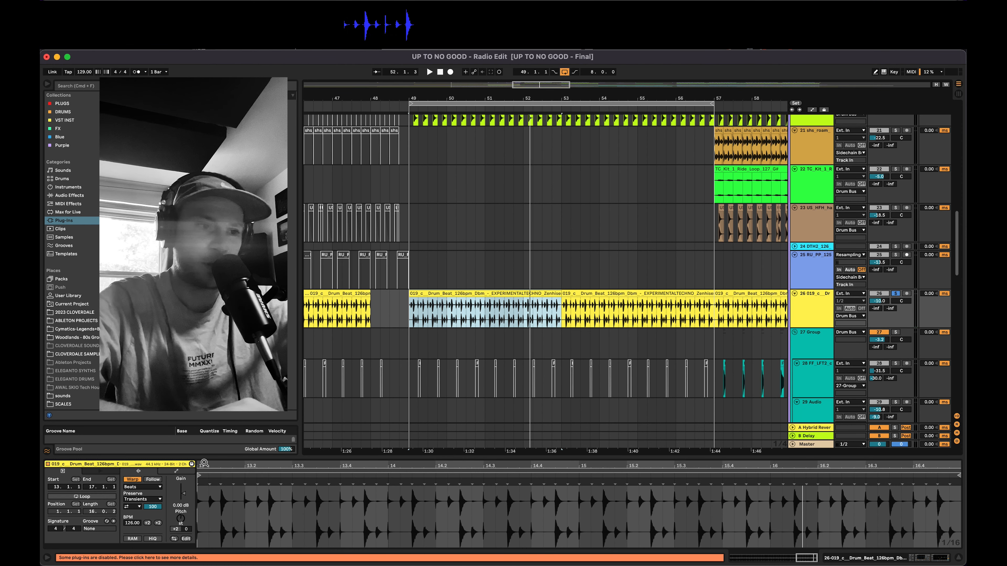
# Try quantizing the Drum_Beat_126bpm clip in its sample view, and undo the quantization.
pyautogui.moveTo(206, 466); pyautogui.dragTo(216, 526)
pyautogui.hscroll(-5, 256, 513)
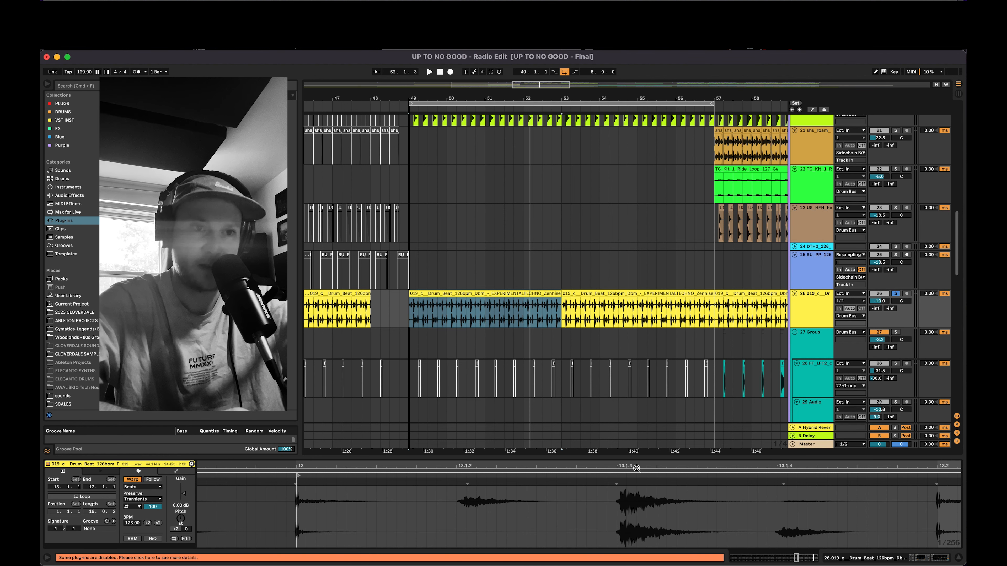
pyautogui.moveTo(636, 468); pyautogui.dragTo(637, 440)
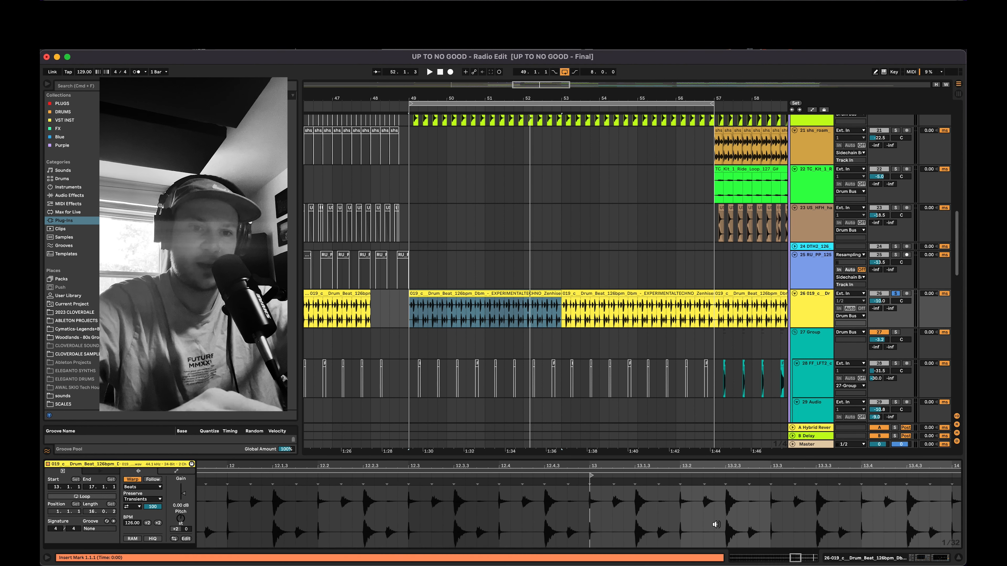
pyautogui.hscroll(5, 715, 525)
pyautogui.rightClick(727, 518)
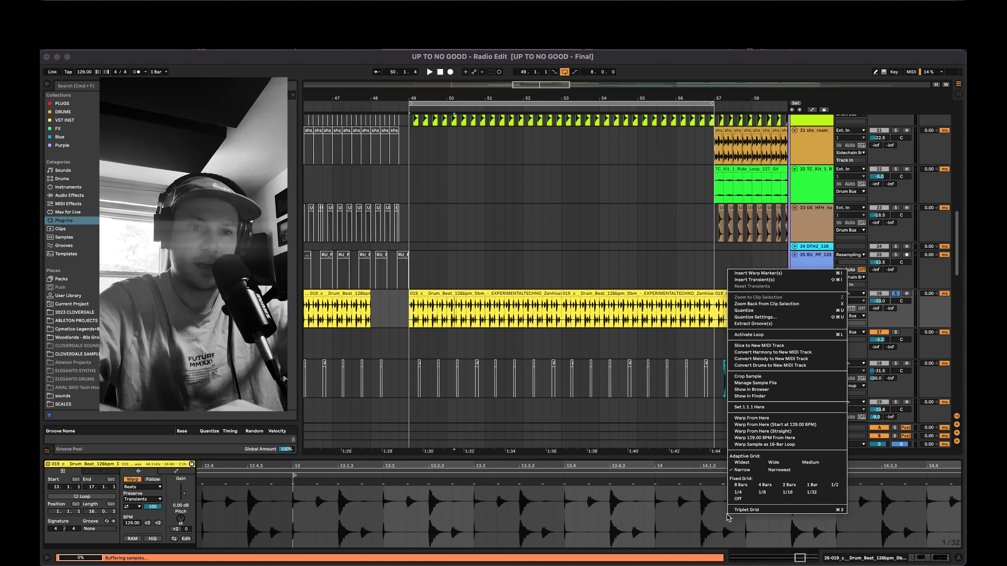
pyautogui.click(753, 312)
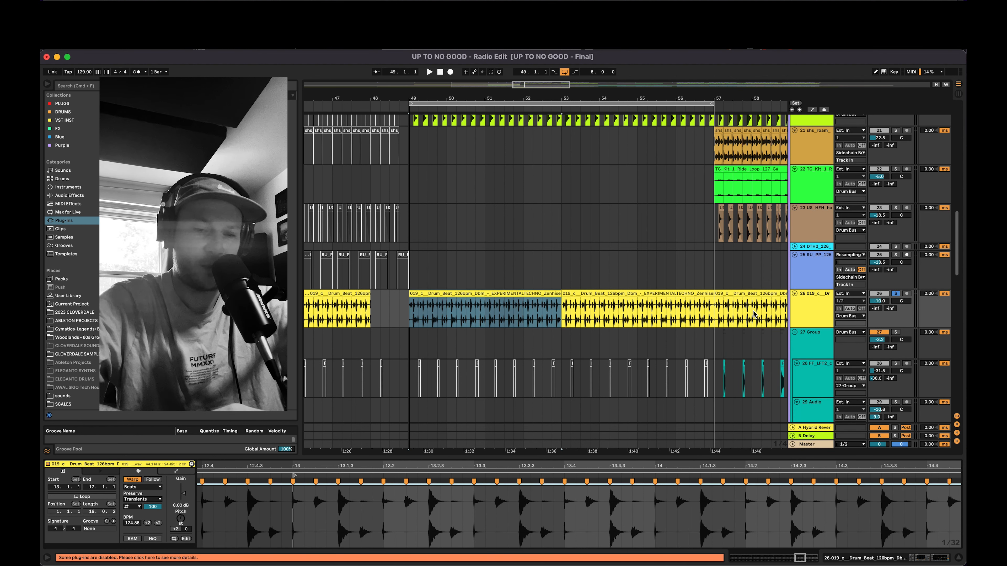
pyautogui.click(110, 529)
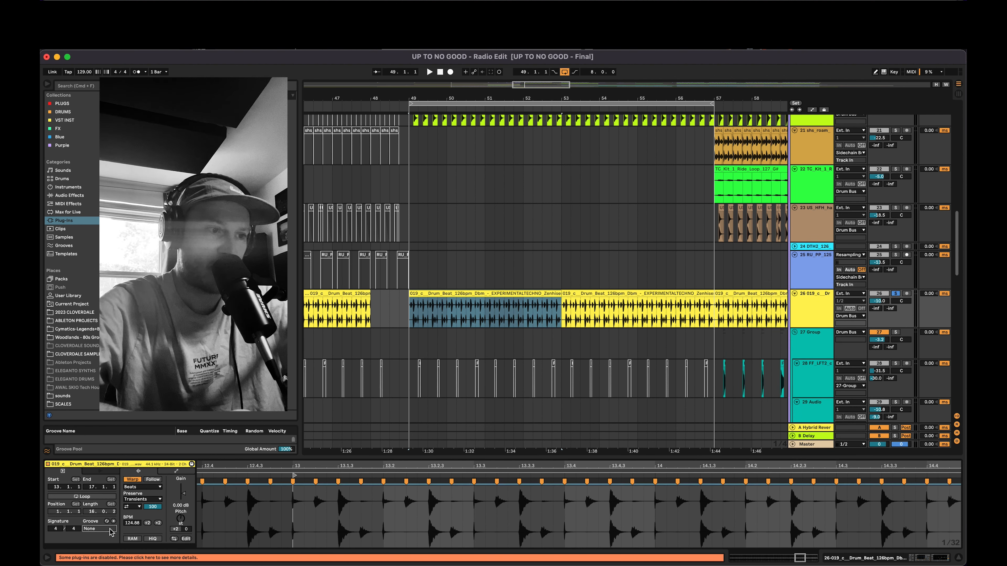
pyautogui.press('super+z')
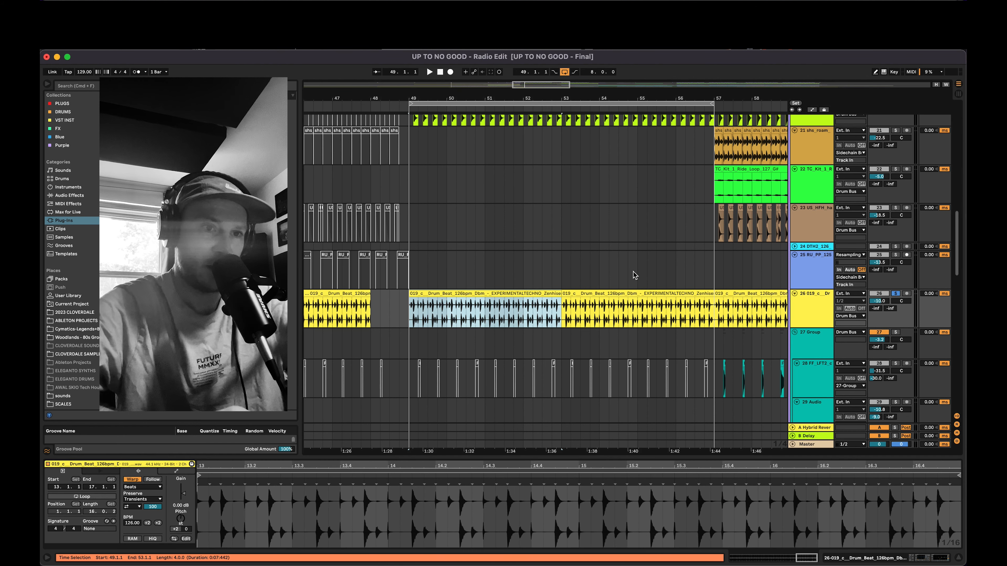
# Show the Drum_Beat_126bpm track's device chain and compare its sound with Utility off and on during playback.
pyautogui.scroll(5, 634, 275)
pyautogui.hscroll(3, 634, 274)
pyautogui.click(921, 559)
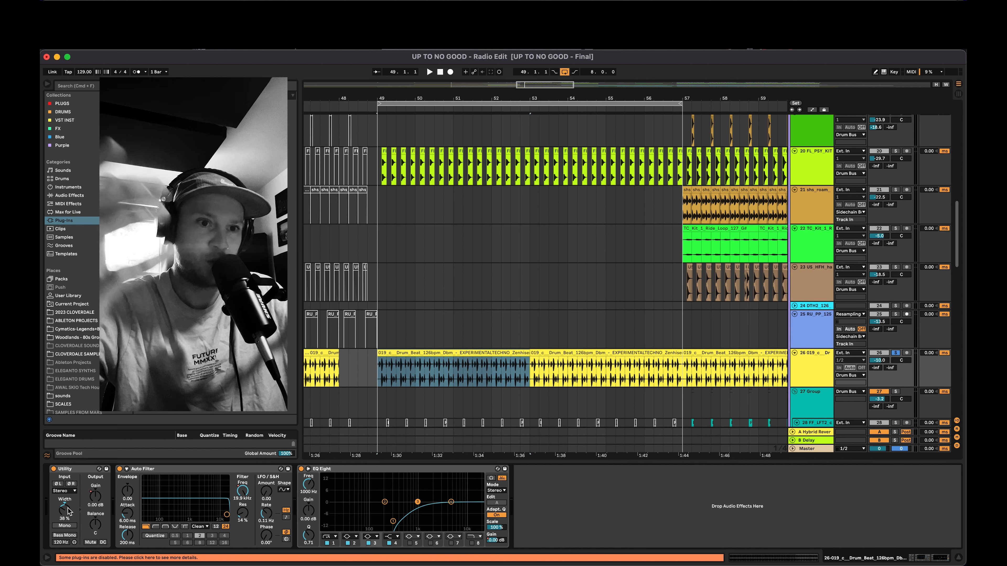
pyautogui.press('space')
pyautogui.click(53, 469)
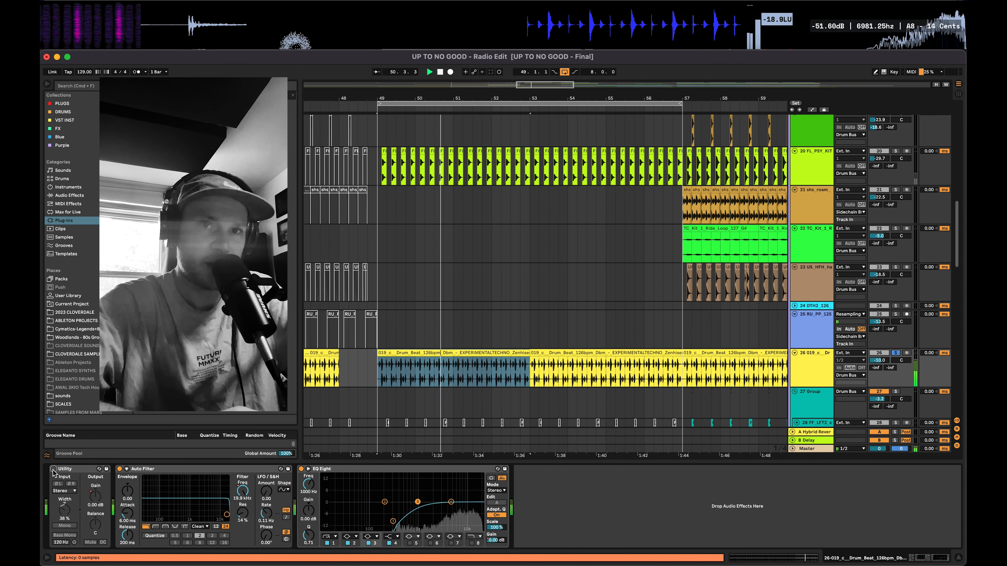
pyautogui.click(54, 468)
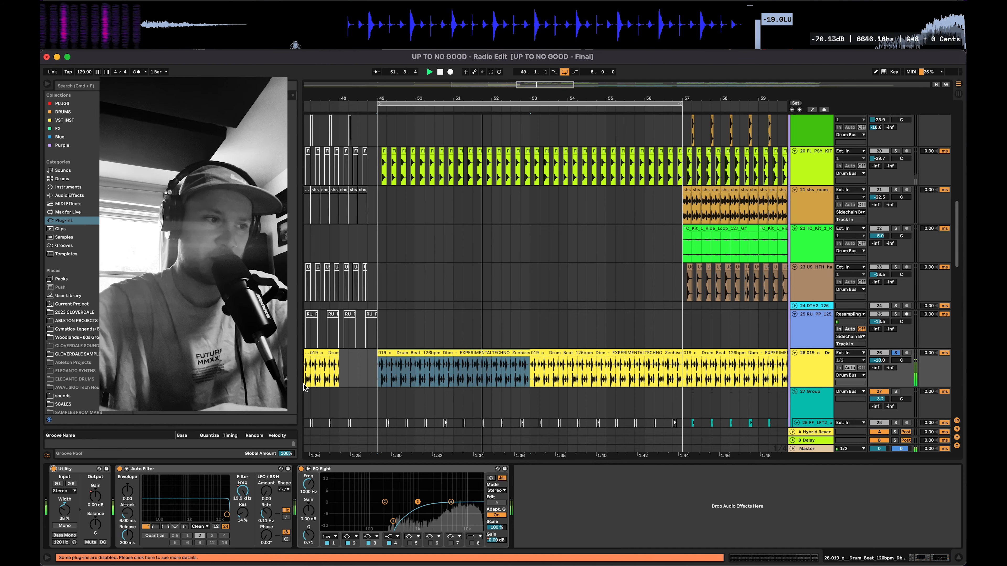
# Add the FL_PSY_KIT open-hat and ESM_Plasma tracks to the soloed drum loop while it plays.
pyautogui.scroll(2, 717, 231)
pyautogui.scroll(4, 717, 231)
pyautogui.hscroll(2, 716, 231)
pyautogui.click(896, 260)
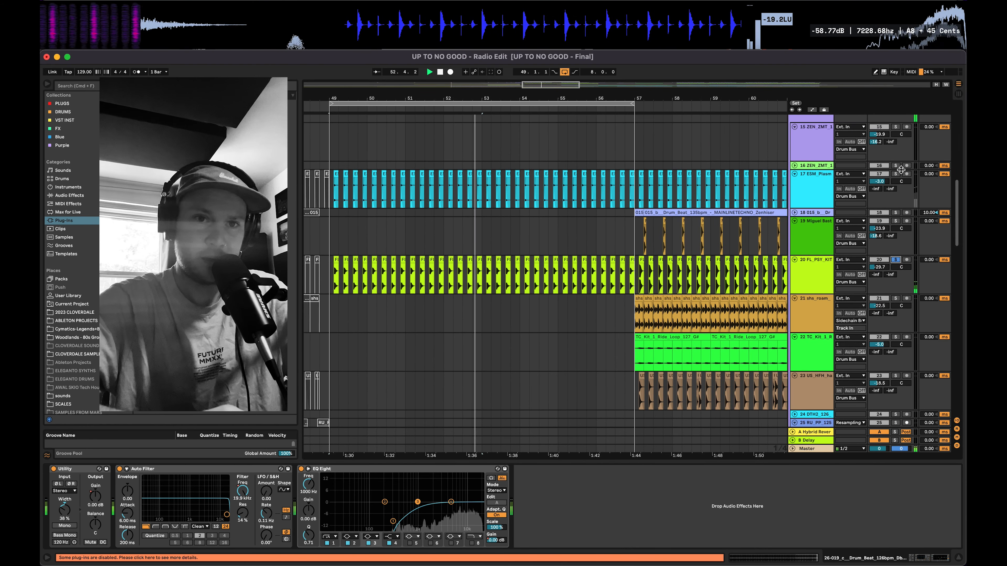
pyautogui.click(897, 175)
# Add the Kick group to the soloed drum layers and play them together from bar 49.
pyautogui.scroll(5, 931, 203)
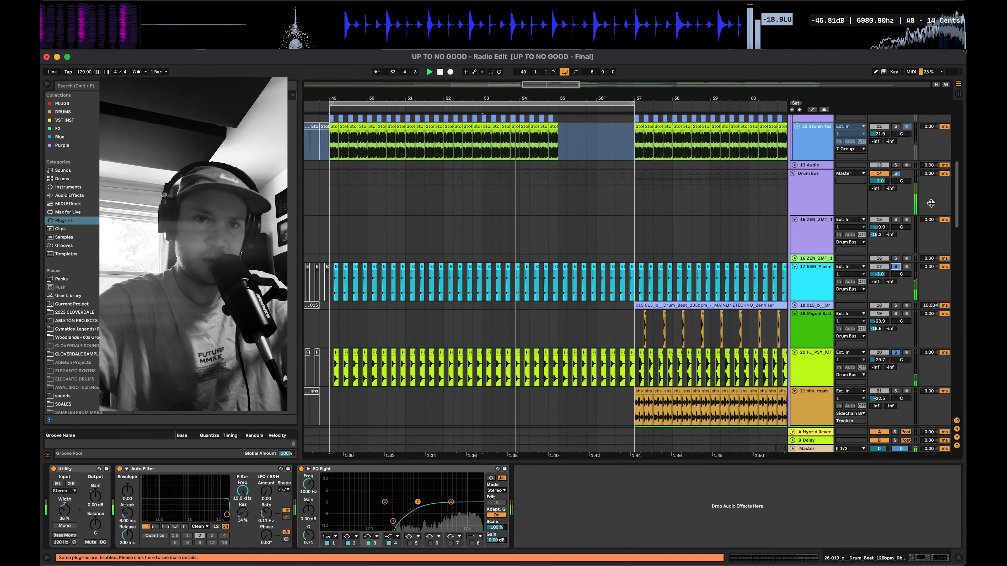
pyautogui.scroll(8, 931, 202)
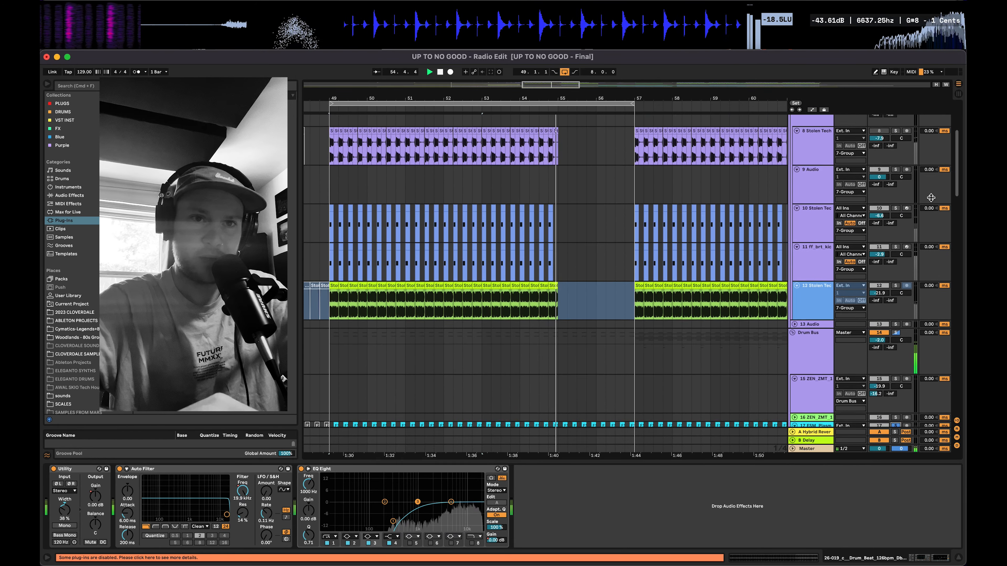
pyautogui.scroll(6, 901, 238)
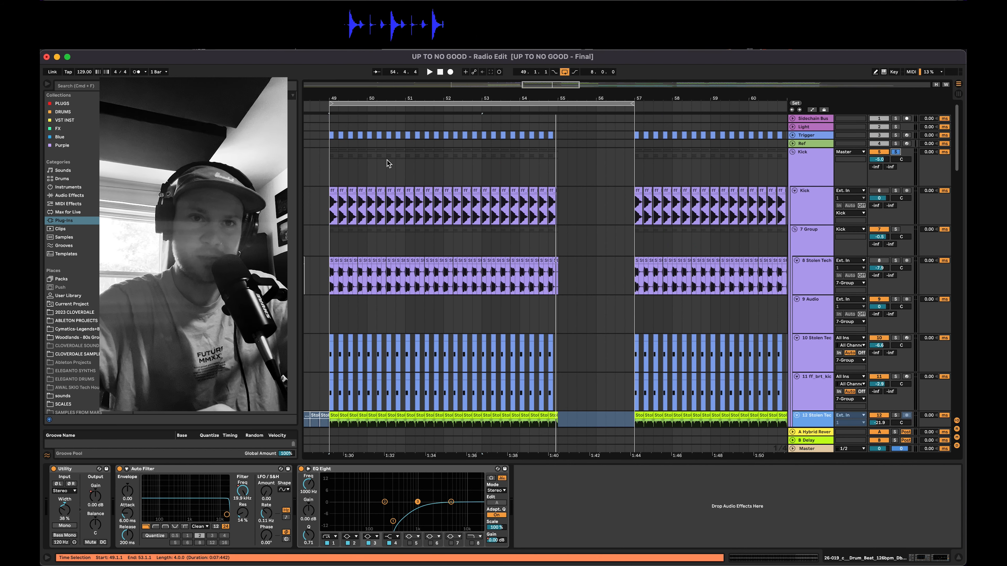
pyautogui.click(330, 168)
pyautogui.press('space')
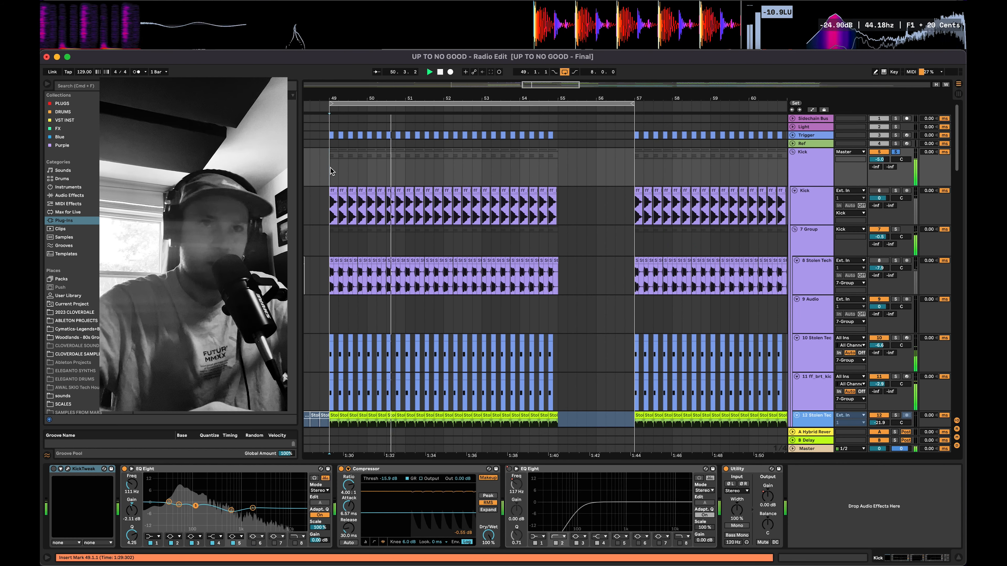
# Stop playback and select the Drum_Beat_126bpm loop clip at bars 49 to 53.
pyautogui.scroll(-10, 456, 309)
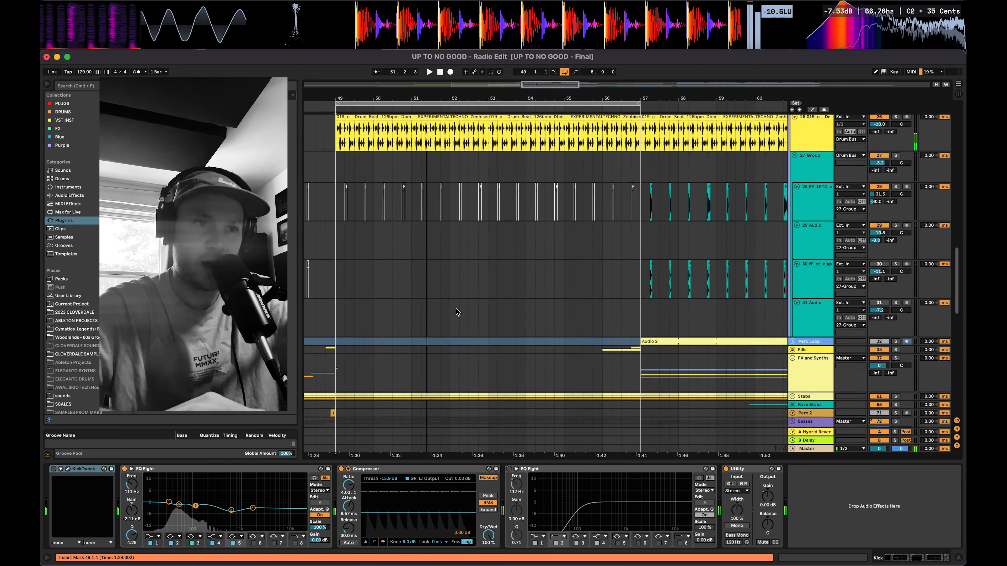
pyautogui.scroll(1, 456, 309)
pyautogui.click(413, 217)
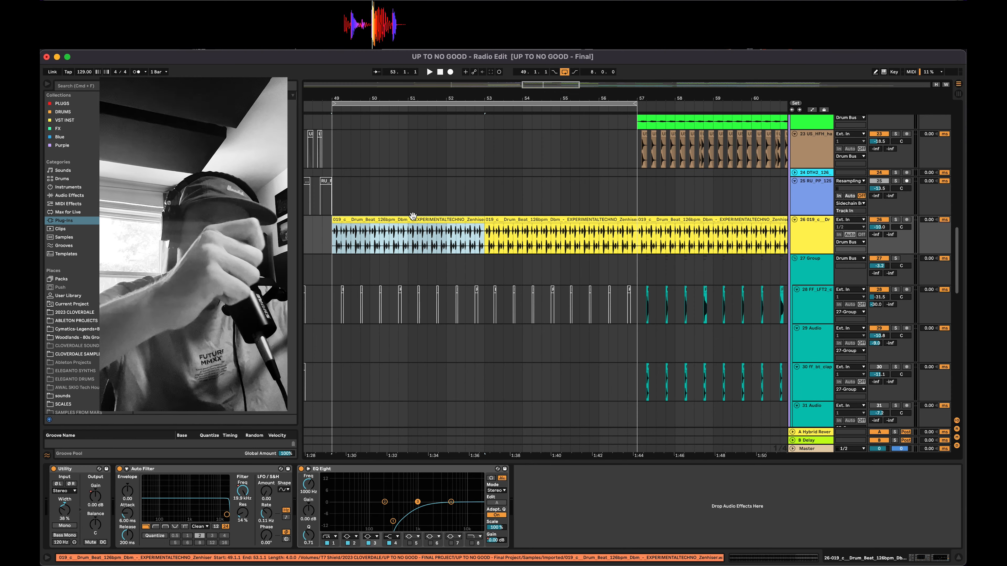
# Play the arrangement from bar 49 and add the Basses group to the soloed drums and kick, stopping near bar 54.
pyautogui.scroll(8, 480, 245)
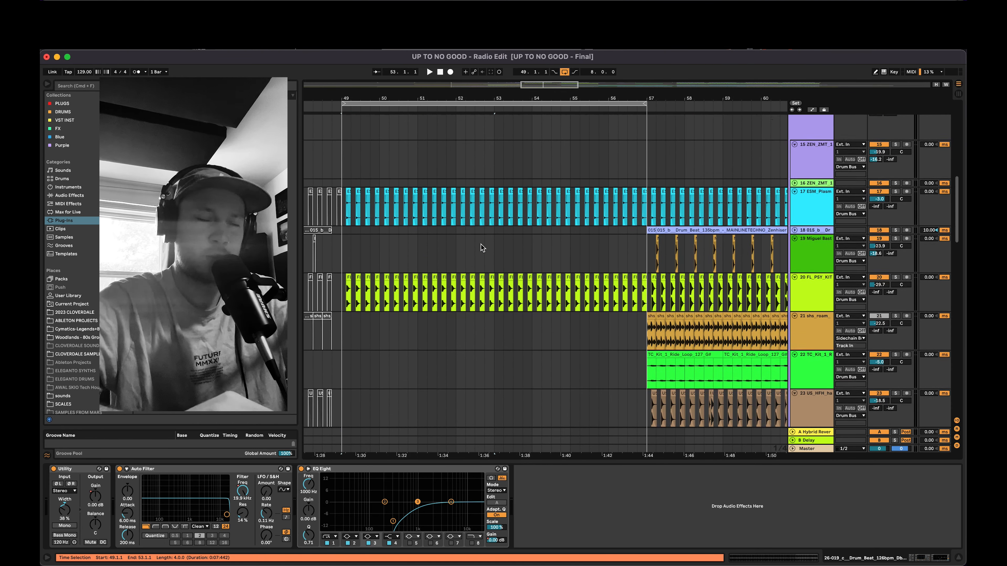
pyautogui.scroll(-10, 480, 244)
pyautogui.press('space')
pyautogui.scroll(6, 480, 244)
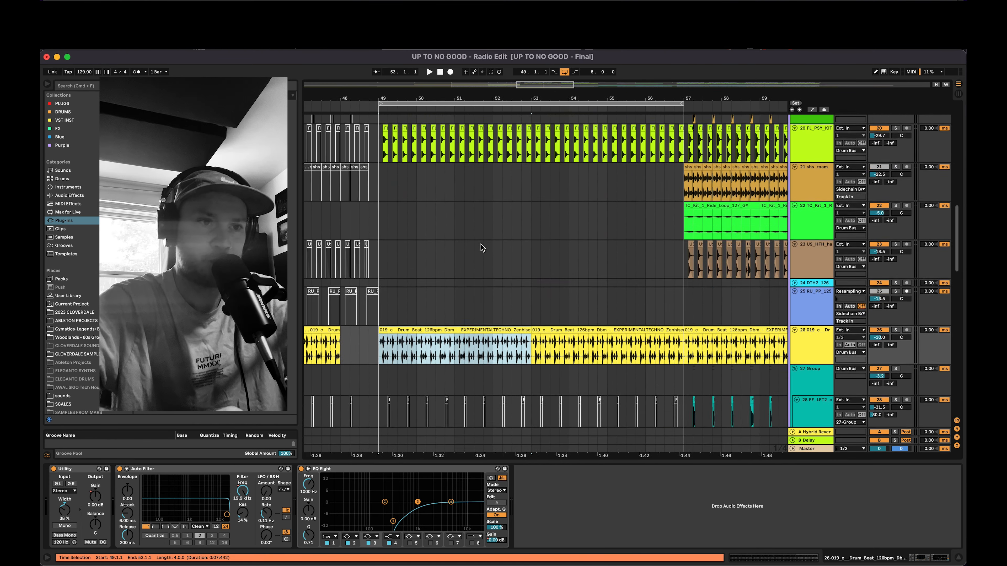
pyautogui.scroll(-15, 527, 253)
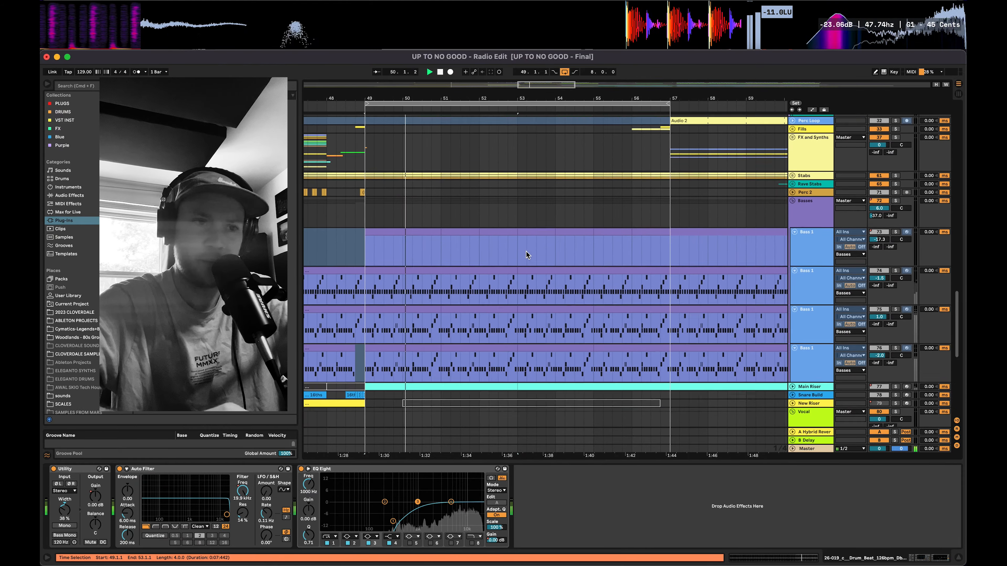
pyautogui.click(895, 200)
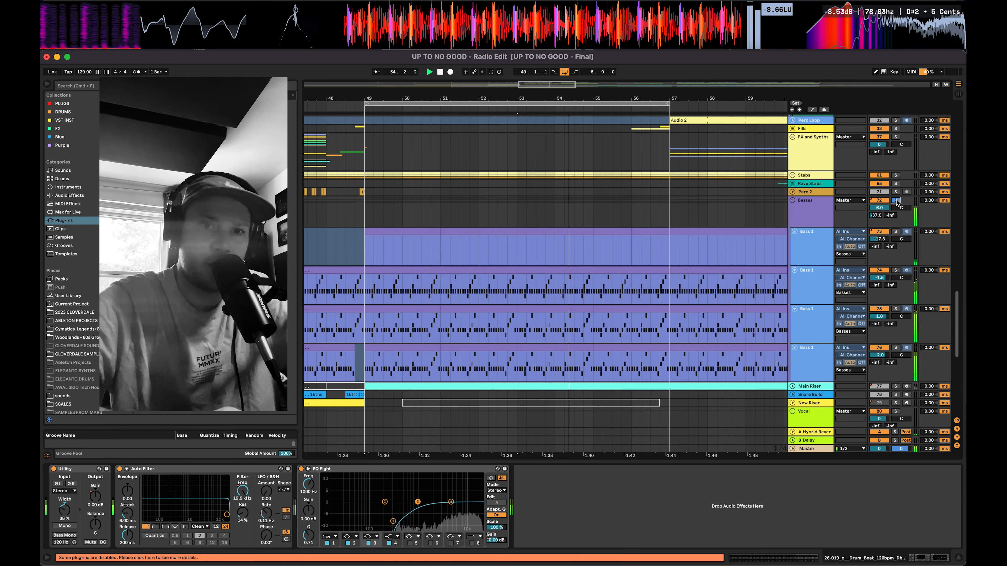
pyautogui.press('space')
# Mute the second and fourth Bass 1 layers, solo the third, and play it on its own from bar 49.
pyautogui.click(880, 348)
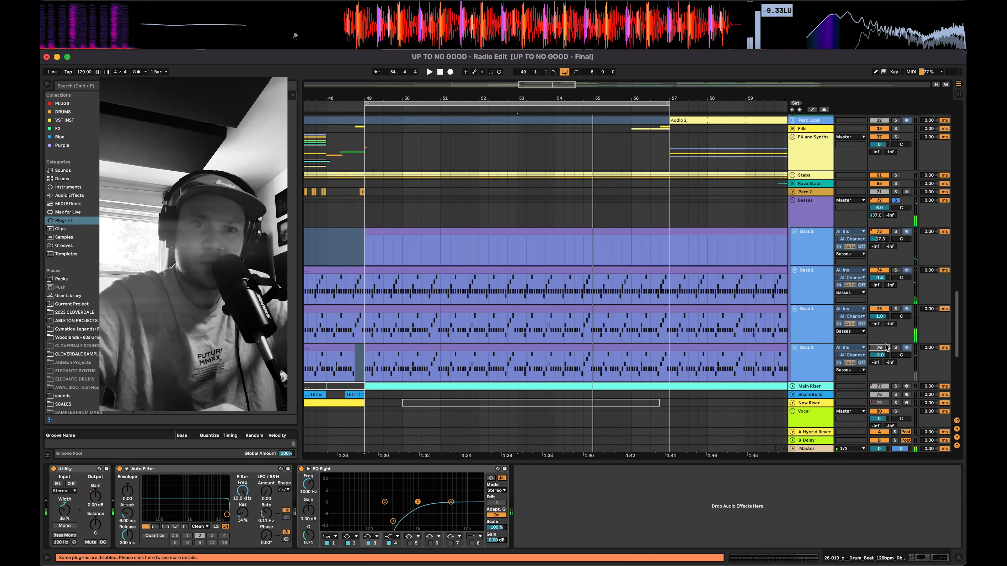
pyautogui.click(878, 270)
pyautogui.click(895, 309)
pyautogui.press('space')
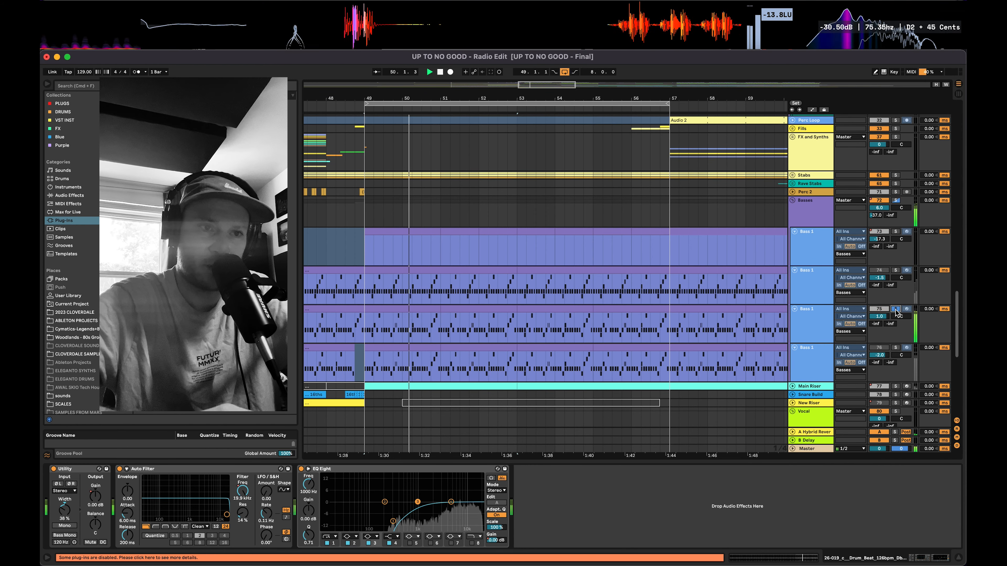
pyautogui.click(428, 332)
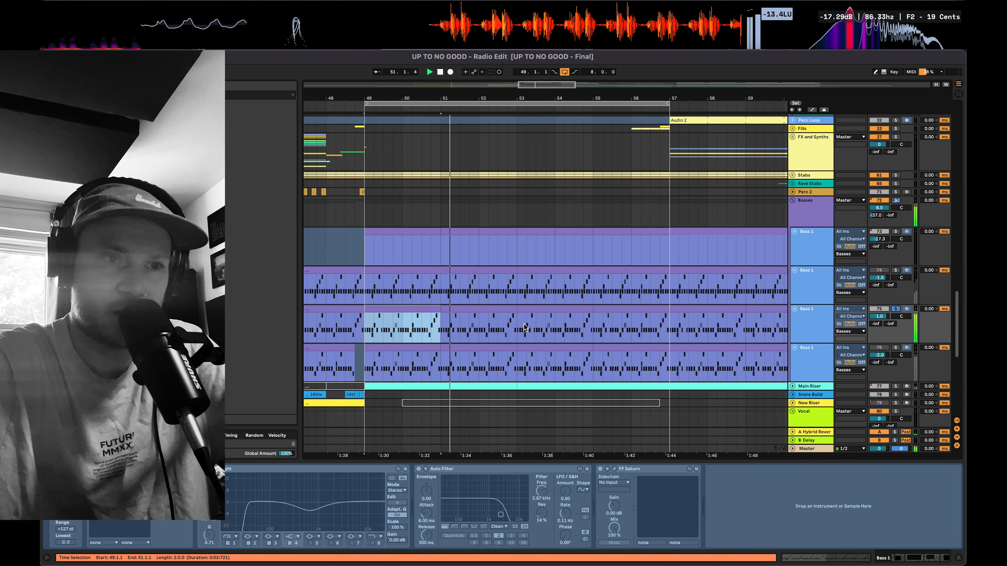
pyautogui.click(509, 311)
pyautogui.press('space')
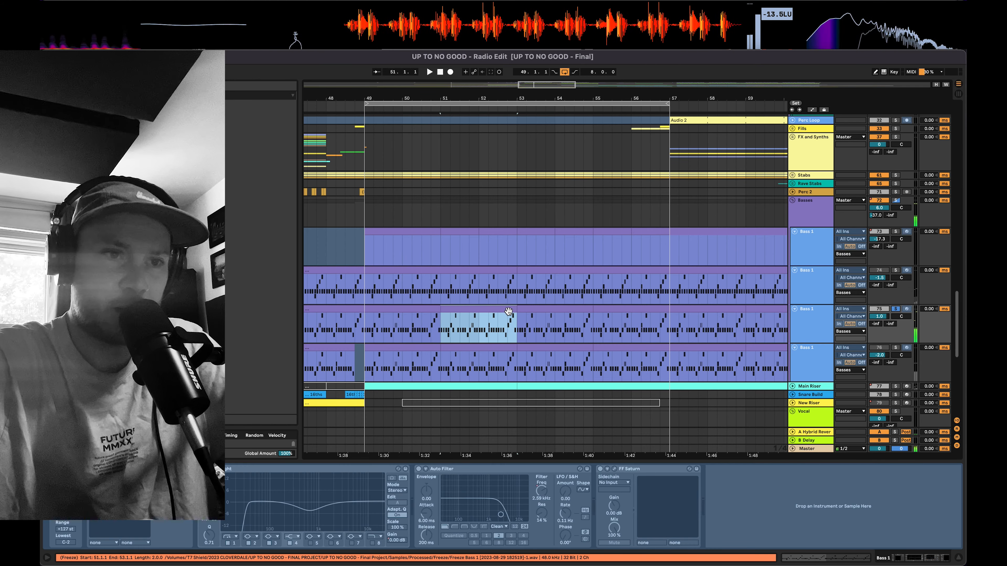
# Open the third Bass 1 layer's clip at bars 49 to 51 in an enlarged MIDI note editor.
pyautogui.keyDown('shift'); pyautogui.click(420, 311); pyautogui.keyUp('shift')
pyautogui.click(805, 557)
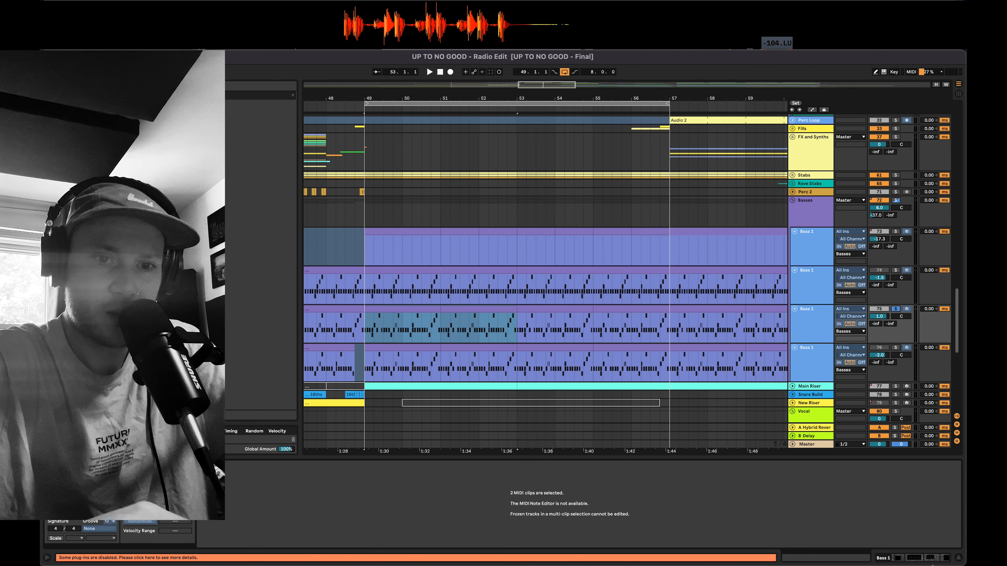
pyautogui.click(429, 313)
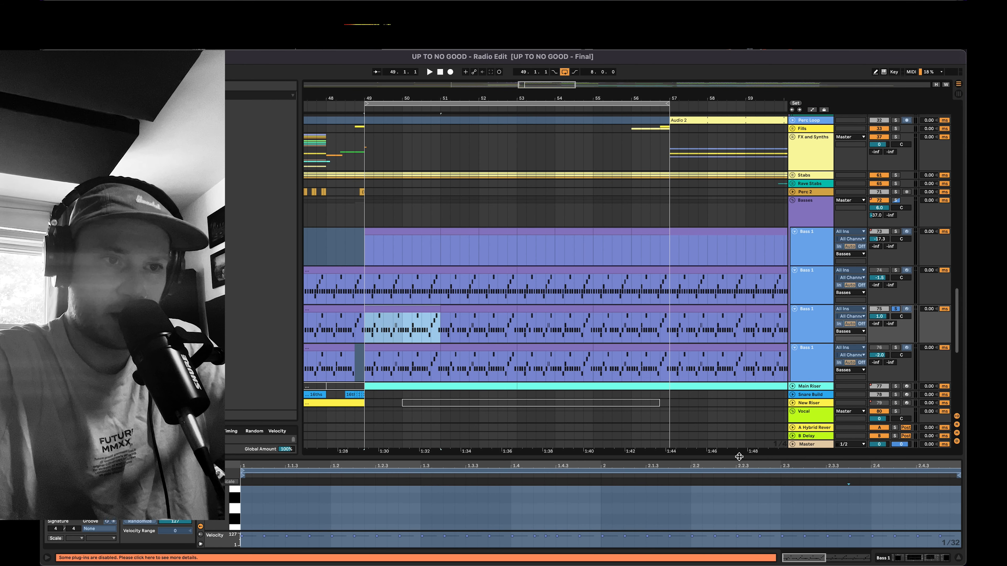
pyautogui.moveTo(738, 456); pyautogui.dragTo(738, 220)
pyautogui.scroll(3, 716, 342)
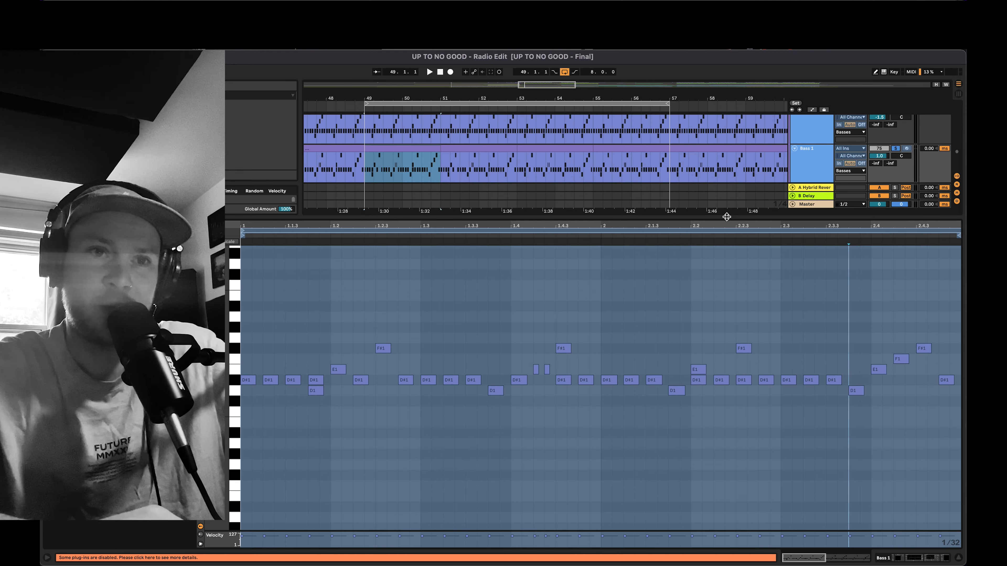
pyautogui.moveTo(727, 217); pyautogui.dragTo(737, 325)
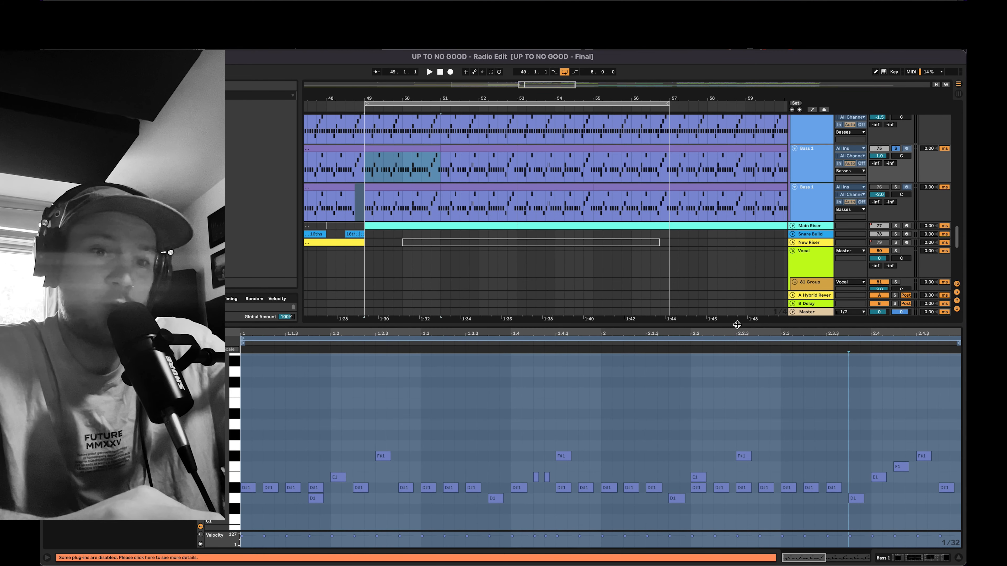
pyautogui.scroll(3, 753, 168)
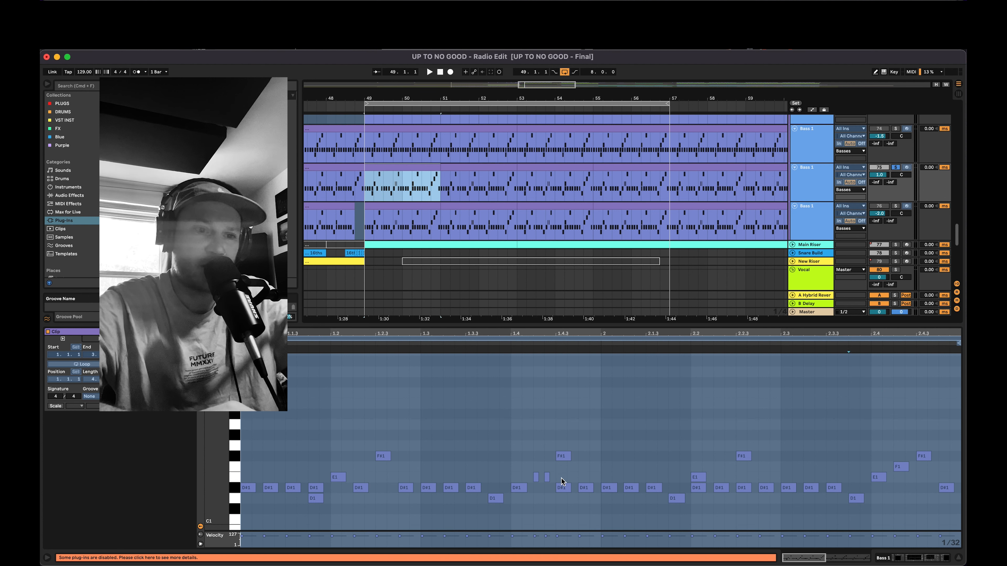
# Play the soloed Bass 1 pattern alongside its MIDI notes, stop it, and select the bars 49 to 51 clip again.
pyautogui.press('space')
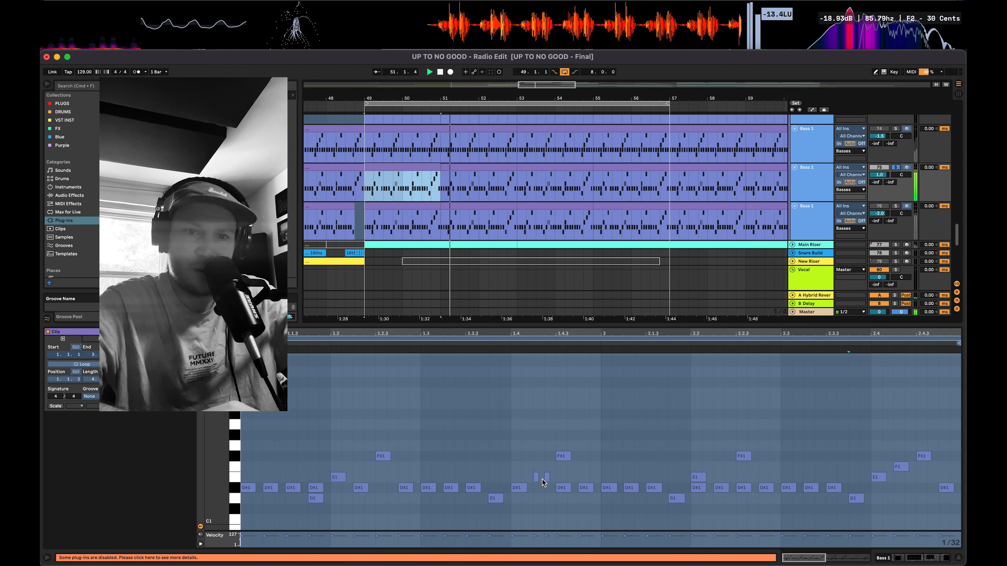
pyautogui.press('space')
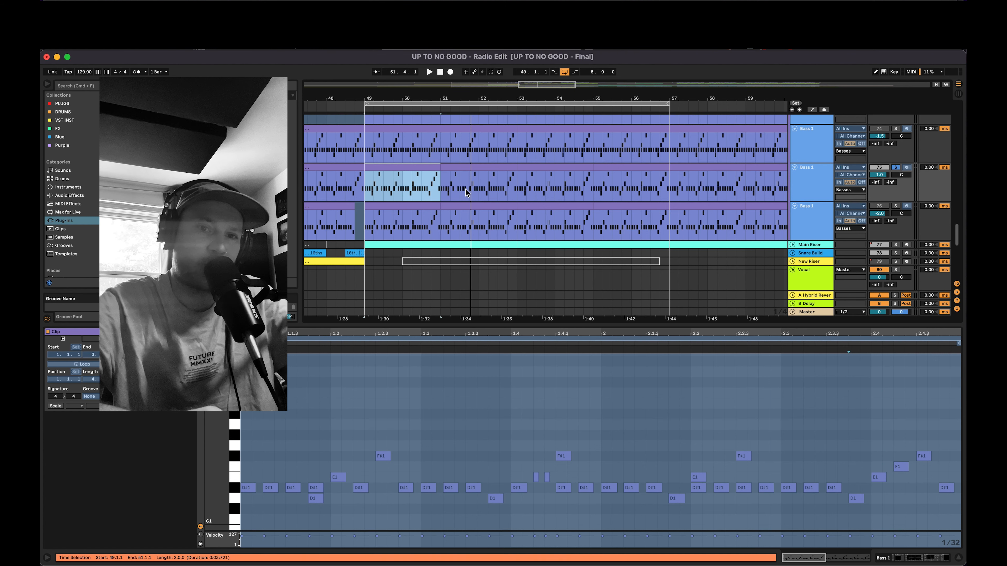
pyautogui.moveTo(429, 191); pyautogui.dragTo(437, 191)
pyautogui.click(408, 168)
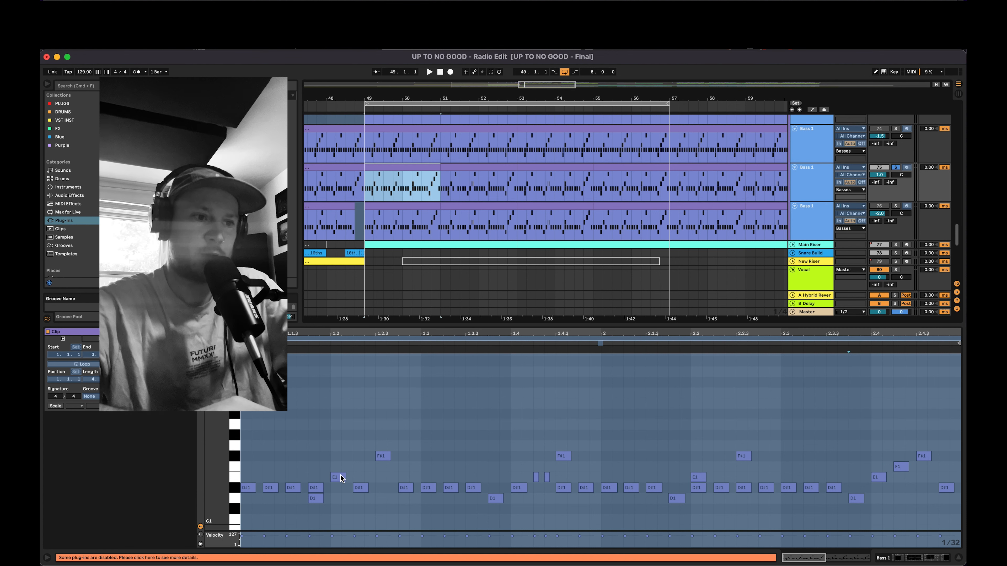
# Highlight the F1 note and all E1 notes in the Bass 1 clip by their piano-roll keys.
pyautogui.click(235, 469)
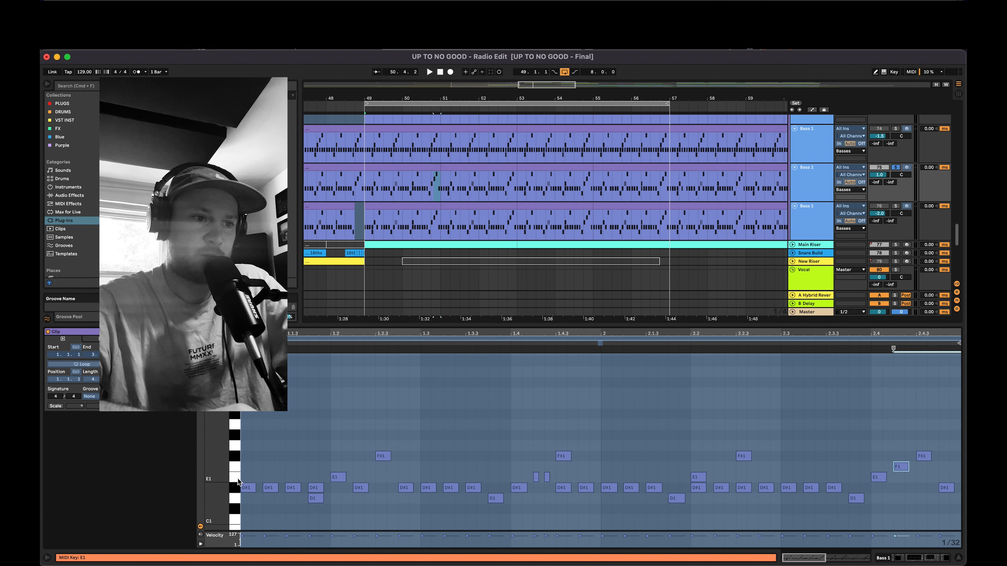
pyautogui.click(236, 479)
pyautogui.scroll(1, 452, 201)
pyautogui.scroll(2, 453, 201)
pyautogui.hscroll(-1, 452, 201)
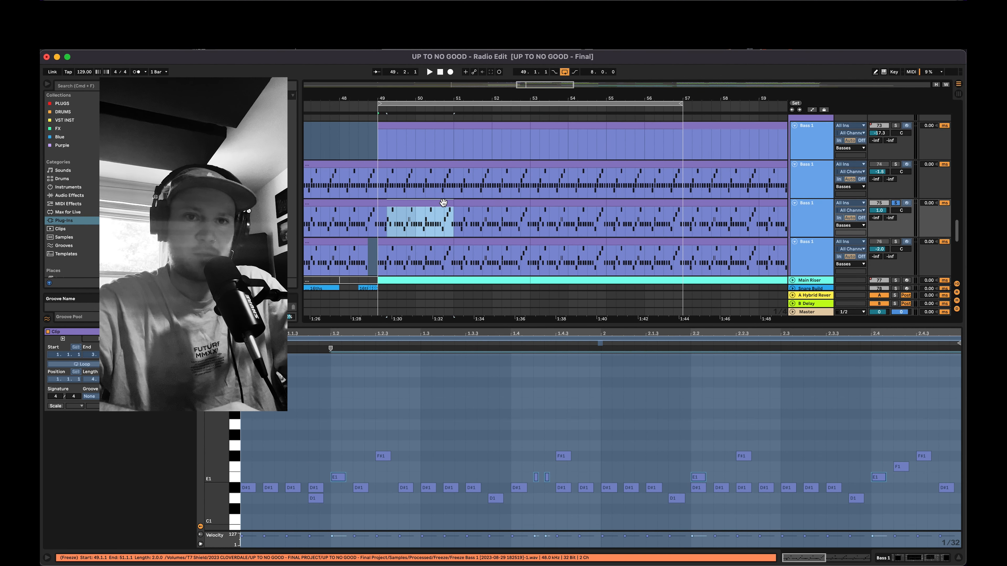
pyautogui.click(236, 479)
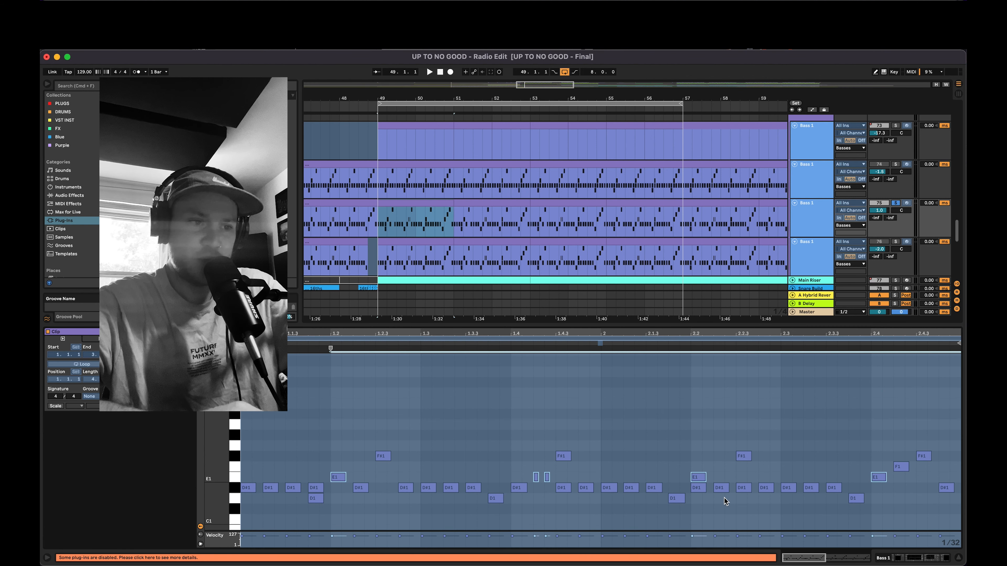
pyautogui.click(404, 201)
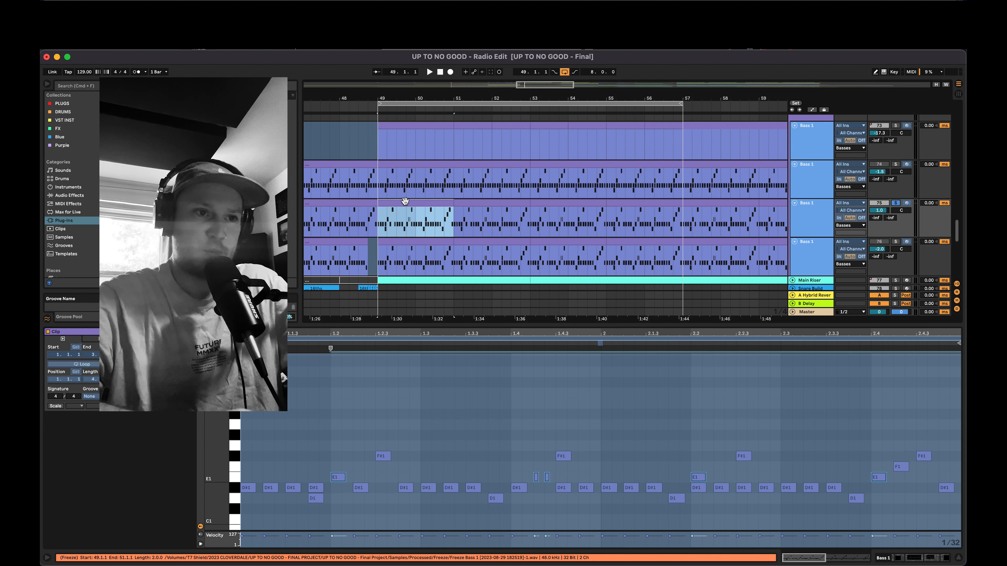
# Unfreeze the soloed Bass 1 track and open the Serum instrument in its device chain.
pyautogui.scroll(-3, 405, 201)
pyautogui.scroll(3, 405, 201)
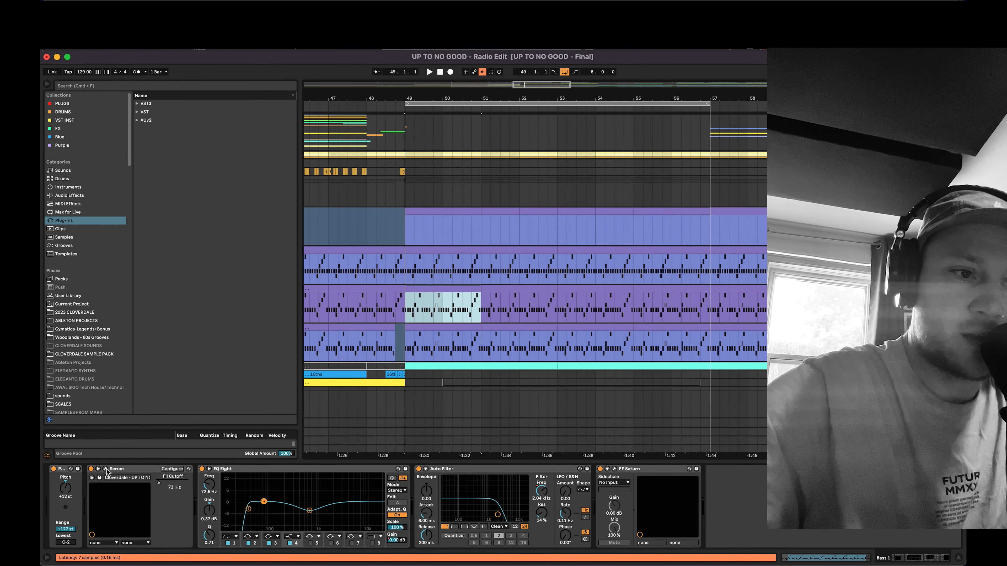
pyautogui.click(107, 469)
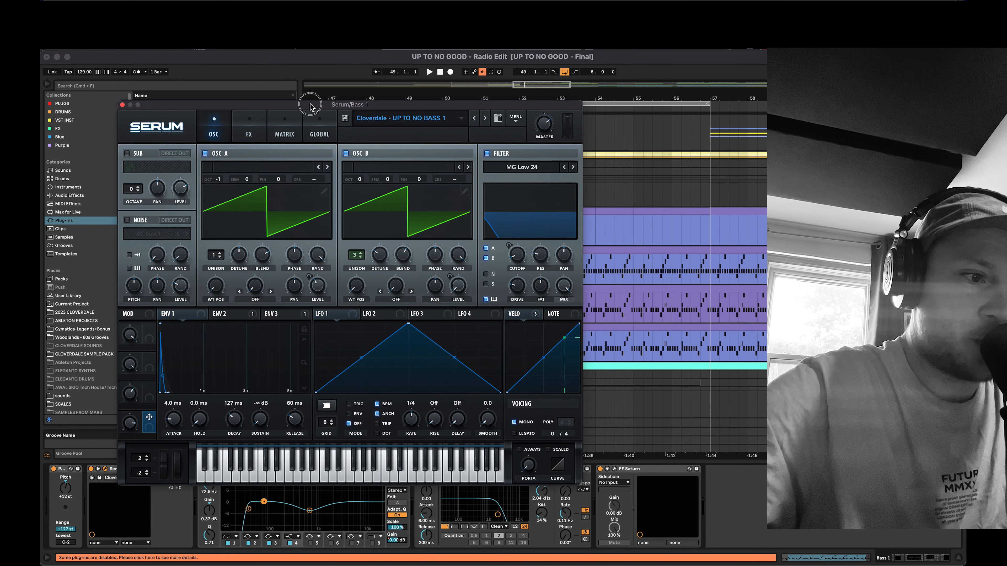
pyautogui.moveTo(308, 104)
pyautogui.mouseDown()
pyautogui.moveTo(272, 101)
pyautogui.moveTo(326, 103)
pyautogui.mouseUp()
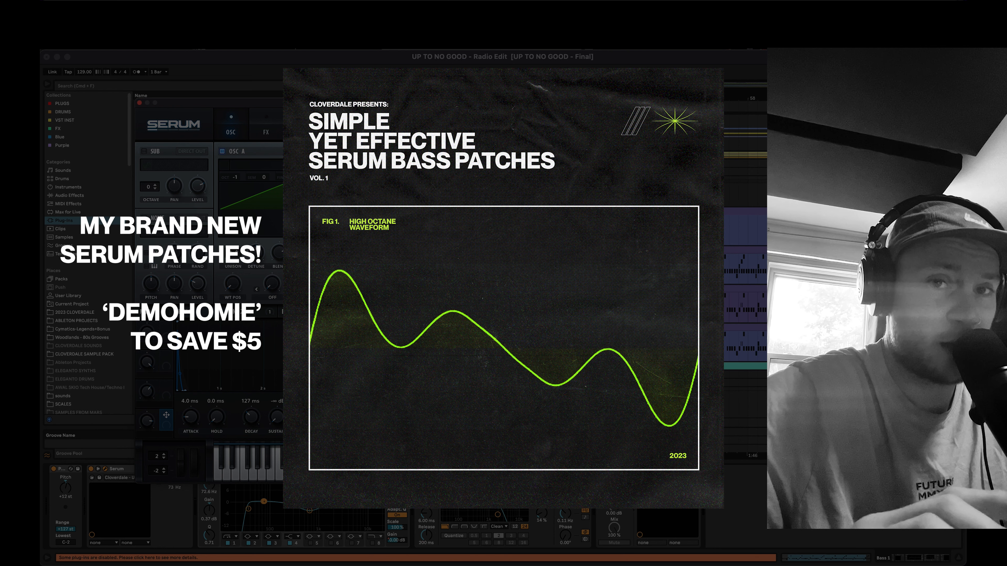
# Look at Serum's FX page, return to the oscillator page, and reposition the plugin window over the arrangement.
pyautogui.moveTo(433, 102); pyautogui.dragTo(343, 85)
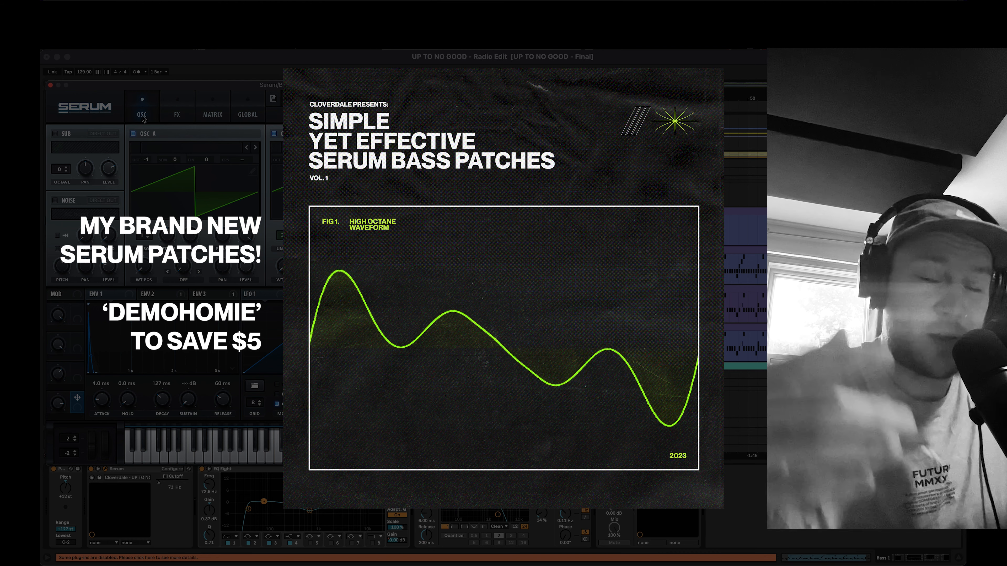
pyautogui.click(177, 114)
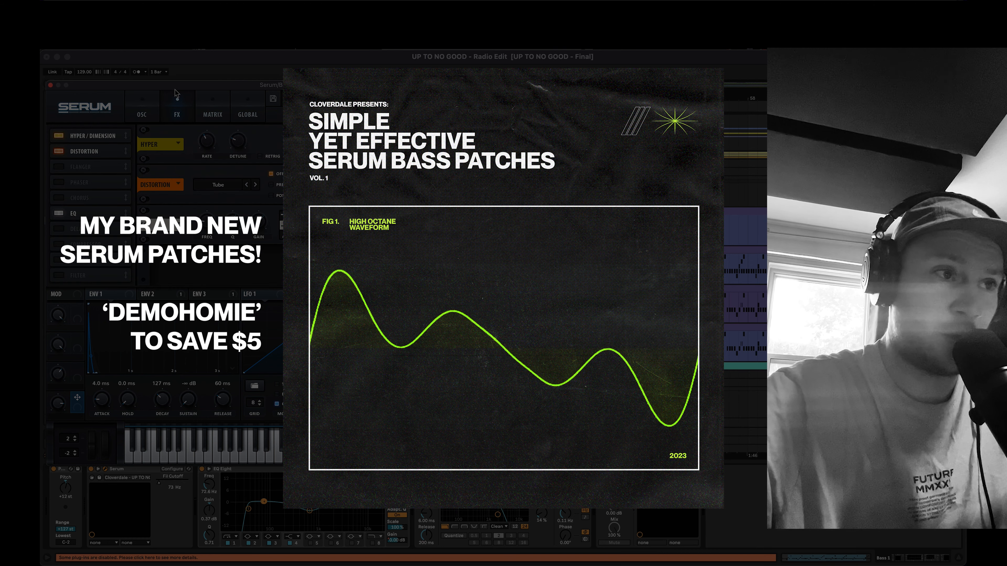
pyautogui.click(137, 119)
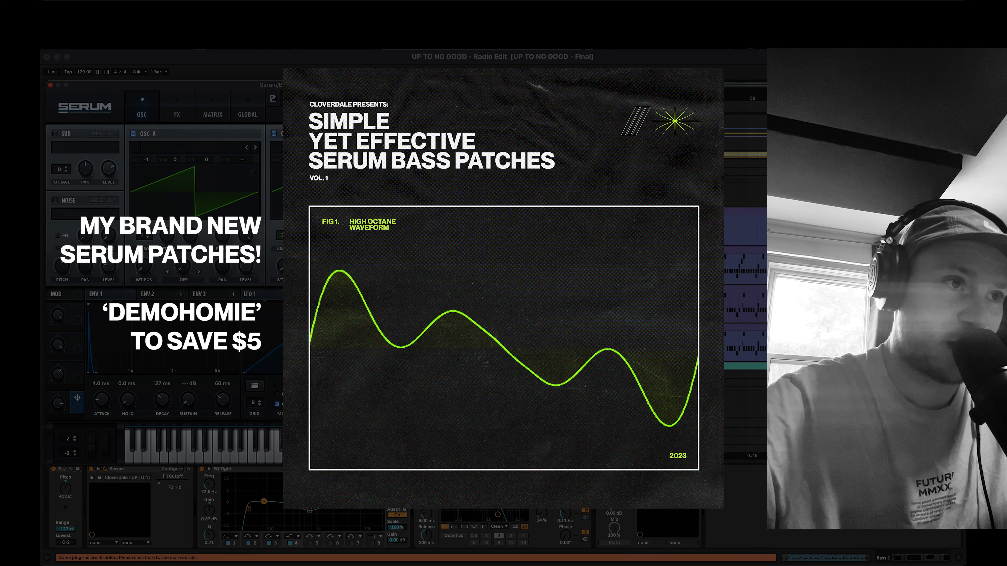
pyautogui.moveTo(301, 85); pyautogui.dragTo(450, 73)
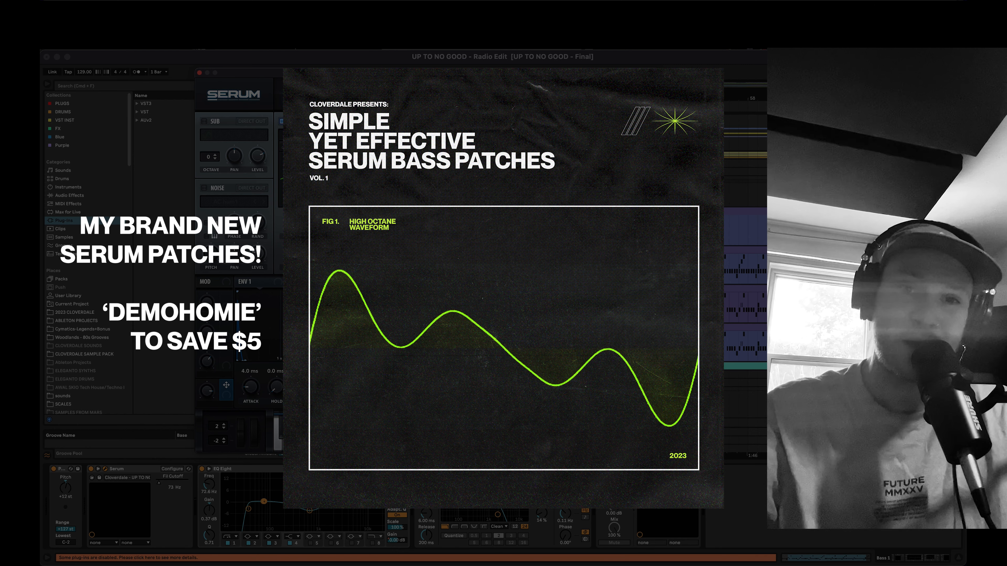
pyautogui.moveTo(456, 72); pyautogui.dragTo(396, 93)
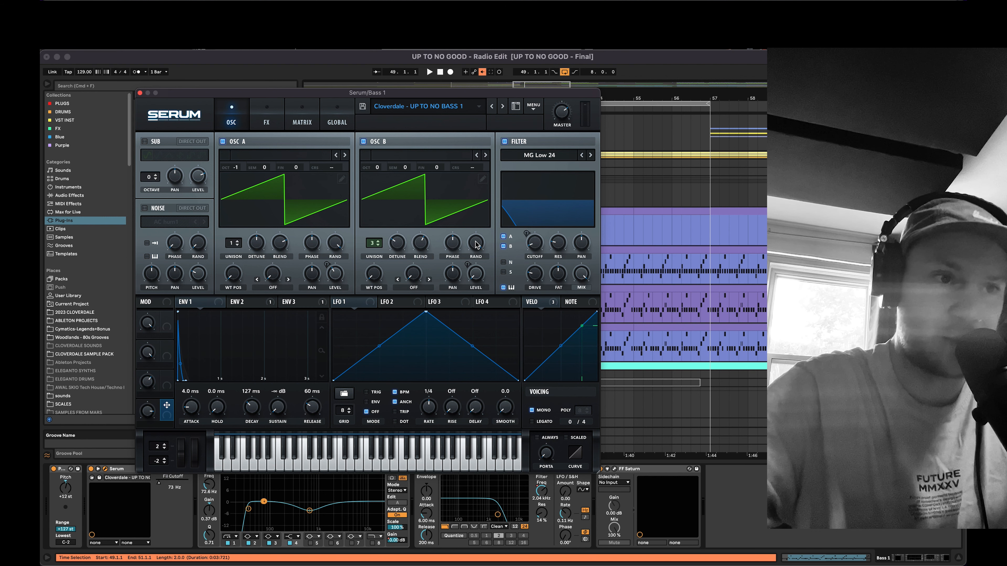
# Examine Osc B's unison and detune settings in the UP TO NO BASS 1 patch.
pyautogui.click(376, 246)
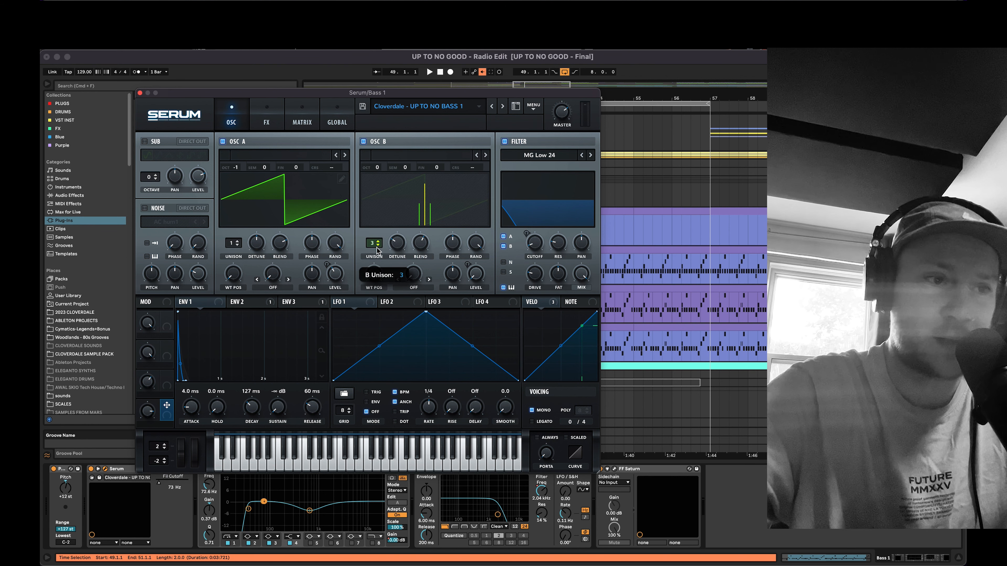
pyautogui.moveTo(397, 246); pyautogui.dragTo(399, 243)
pyautogui.hscroll(-5, 684, 254)
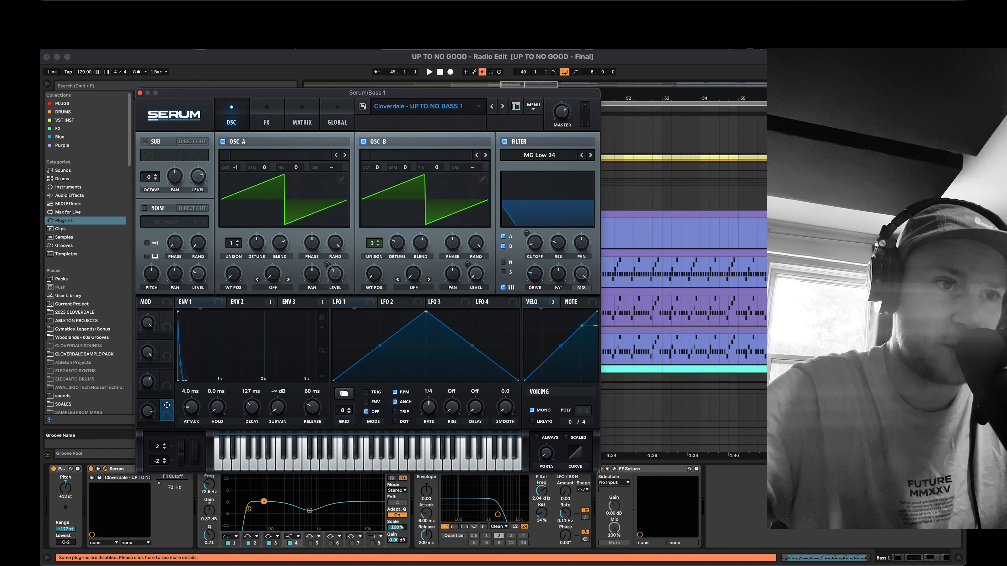
pyautogui.click(757, 292)
pyautogui.hscroll(-3, 684, 284)
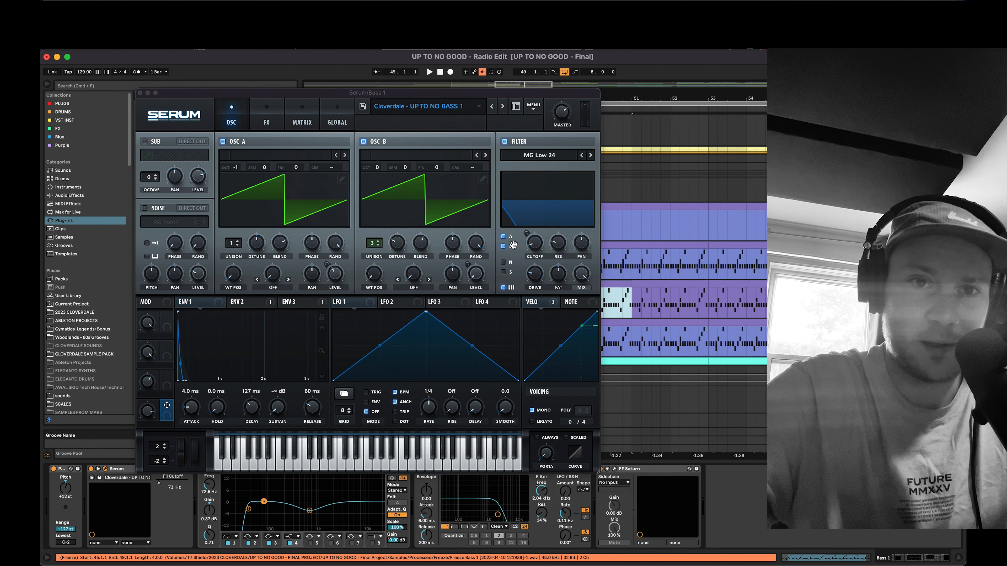
# Switch the filter's Osc A and Osc B routing off and back on, and show the ENV 2 settings.
pyautogui.click(503, 246)
pyautogui.click(503, 236)
pyautogui.click(504, 247)
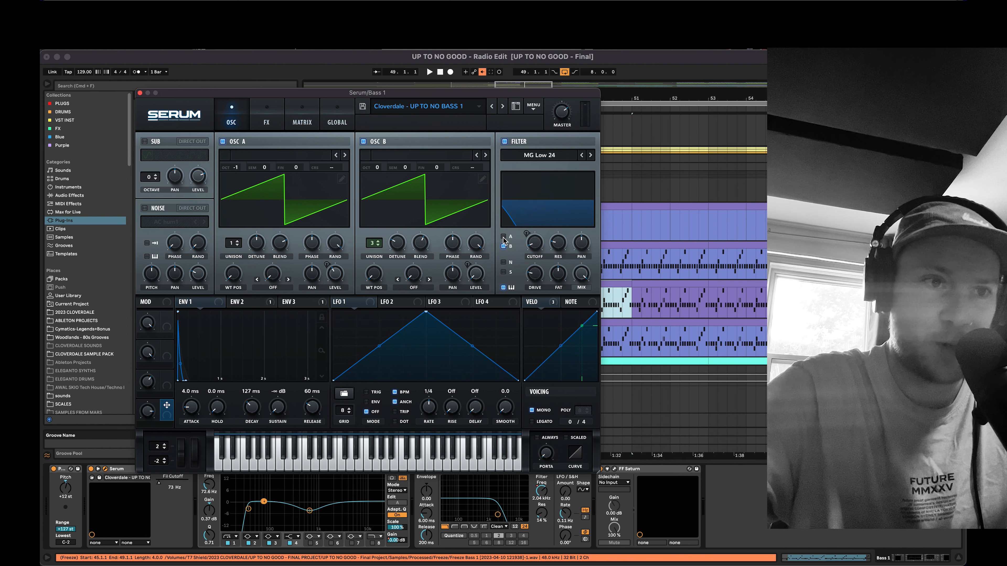
pyautogui.click(503, 236)
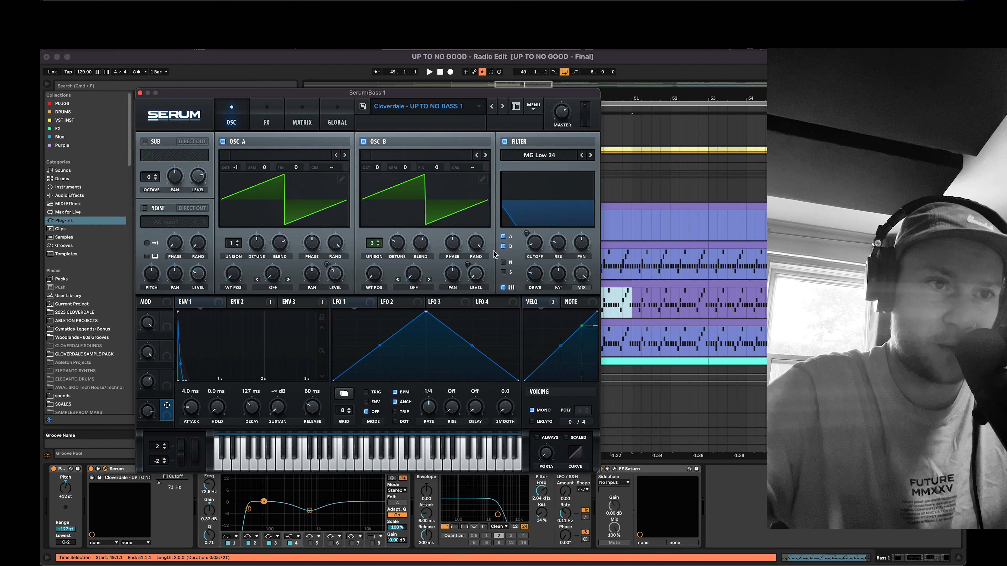
pyautogui.click(272, 305)
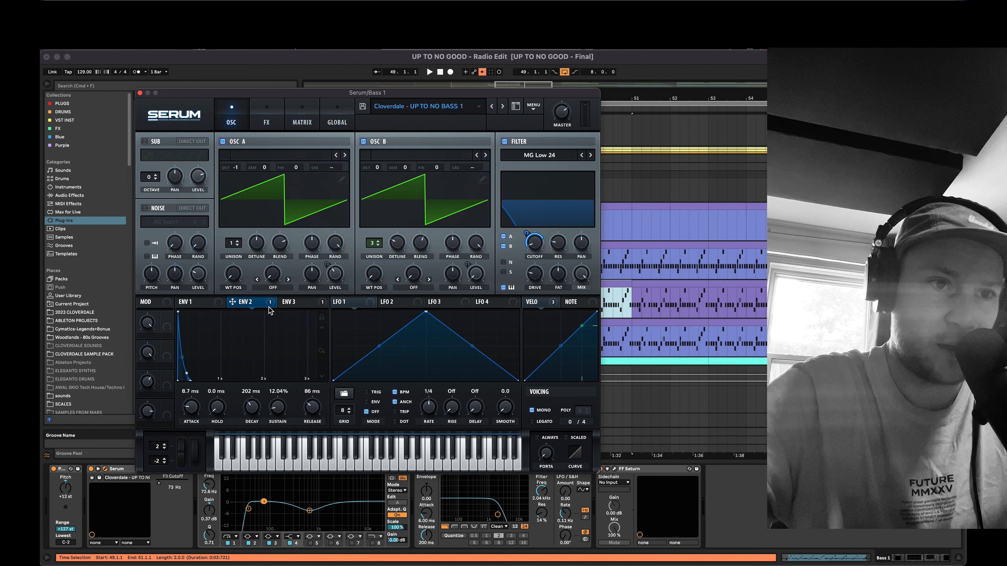
pyautogui.hscroll(-5, 686, 273)
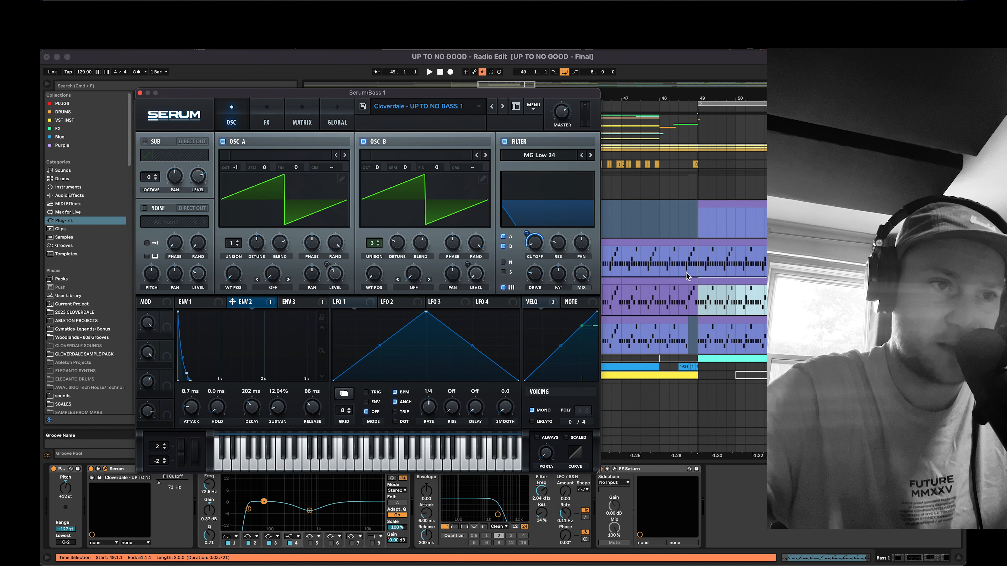
# Play the loop while raising ENV 2's sustain to 100%, its release to 532 ms and the filter cutoff to 22050 Hz.
pyautogui.press('space')
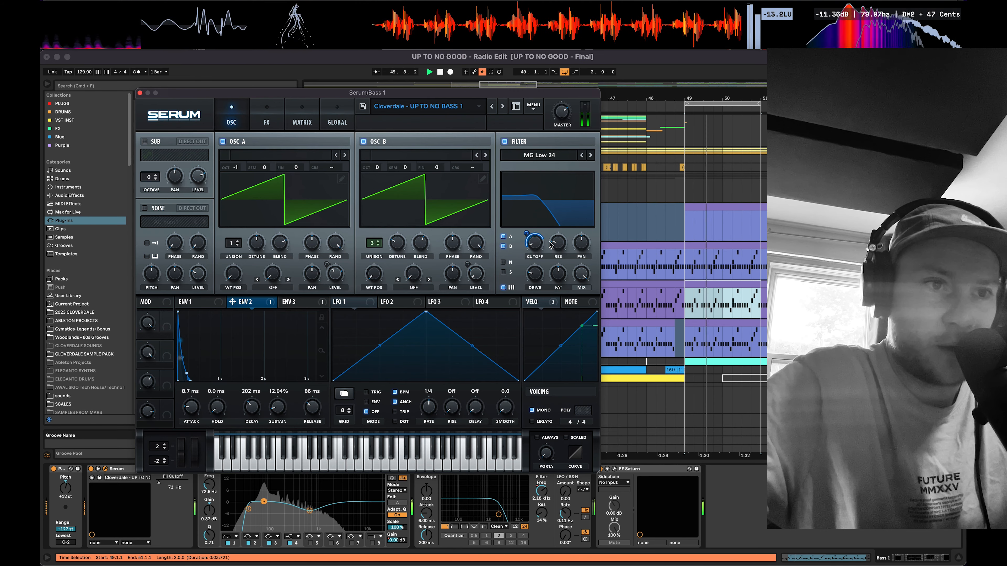
pyautogui.moveTo(277, 411); pyautogui.dragTo(295, 286)
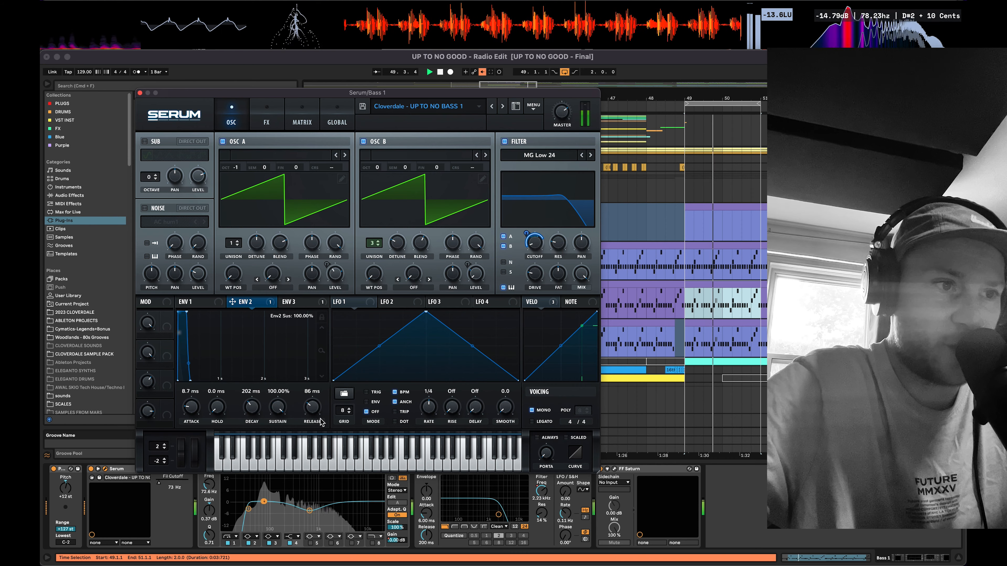
pyautogui.moveTo(312, 411); pyautogui.dragTo(316, 400)
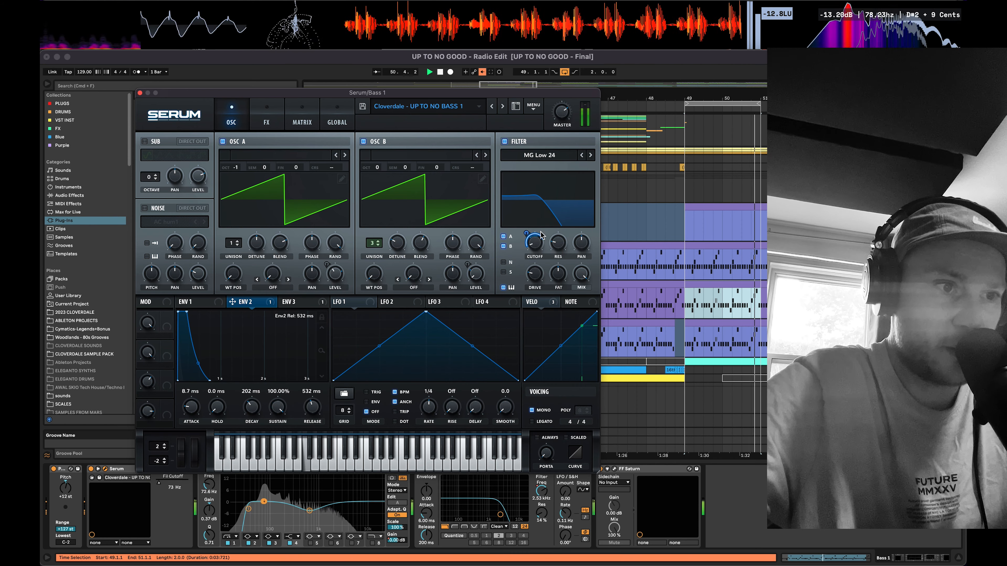
pyautogui.moveTo(535, 243); pyautogui.dragTo(549, 156)
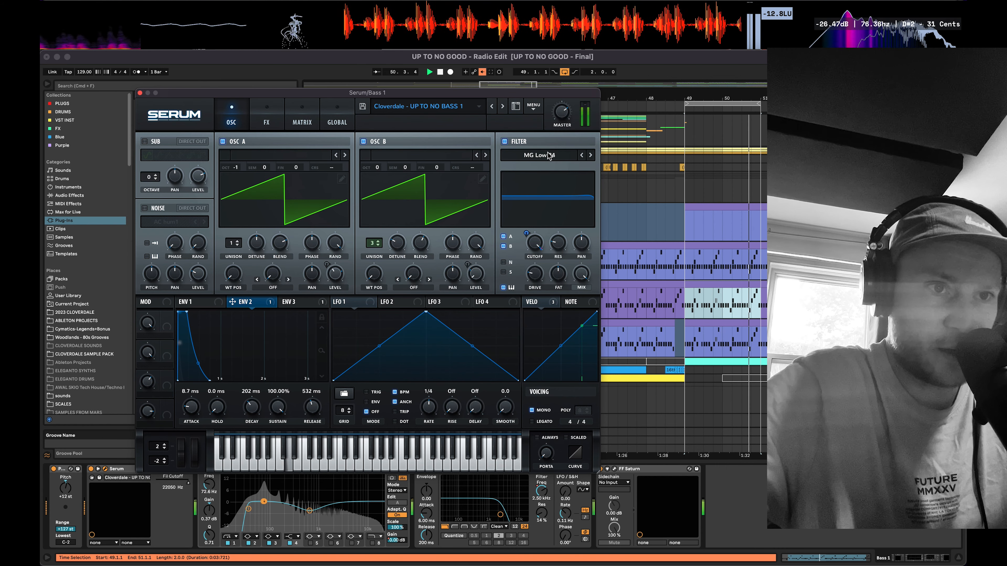
# Bypass Serum's Distortion and EQ effects and toggle the Bass 1 track's Auto Filter during playback.
pyautogui.click(278, 110)
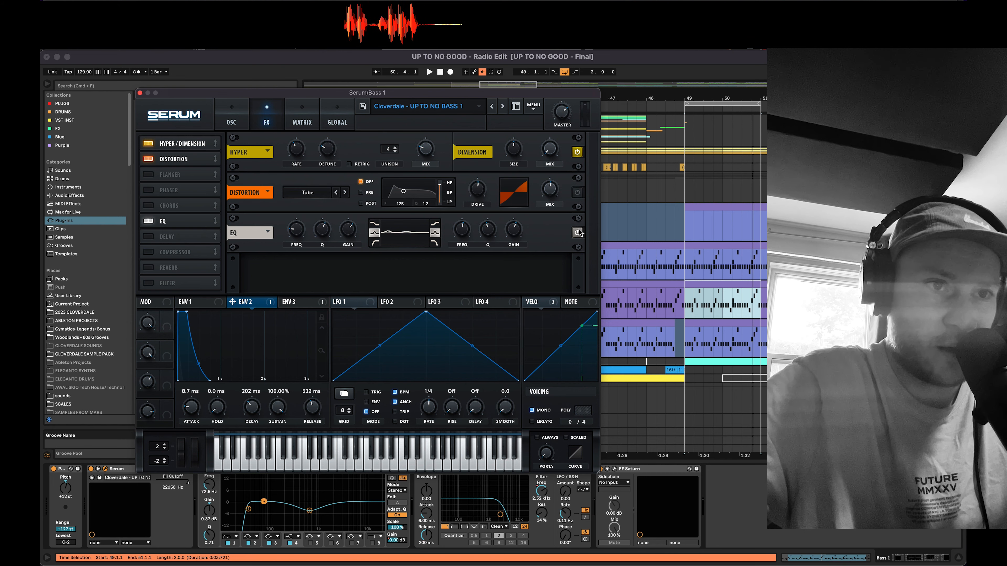
pyautogui.press('space')
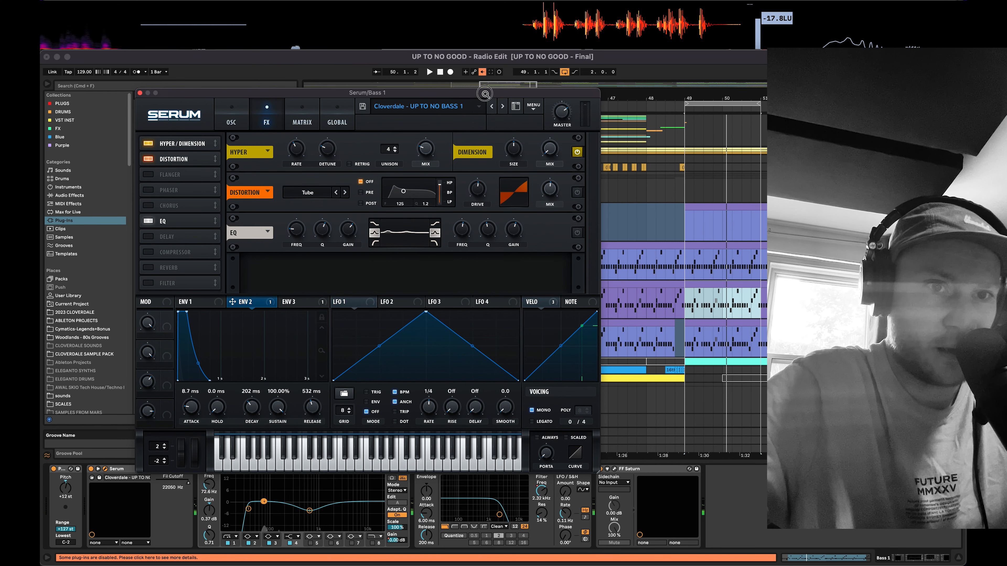
pyautogui.moveTo(580, 92); pyautogui.dragTo(496, 5)
pyautogui.click(418, 469)
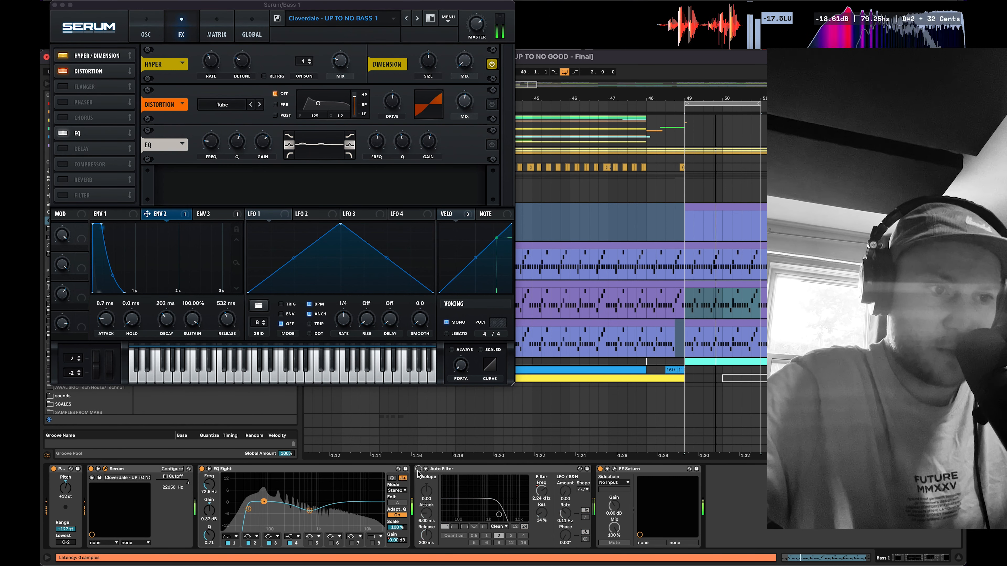
# Bring up Serum's oscillator page in a repositioned window and view the Normal filter types.
pyautogui.click(147, 34)
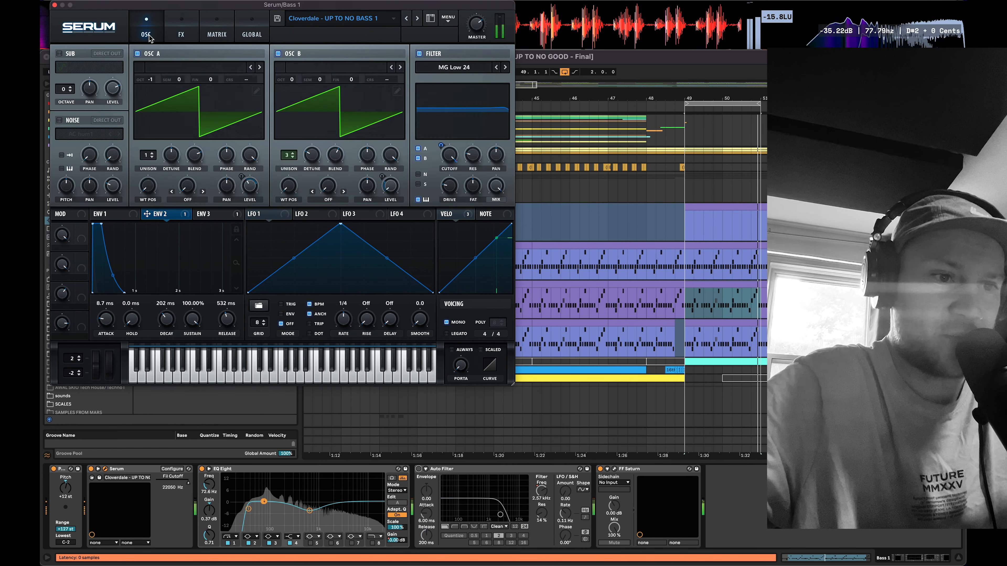
pyautogui.moveTo(438, 4); pyautogui.dragTo(596, 9)
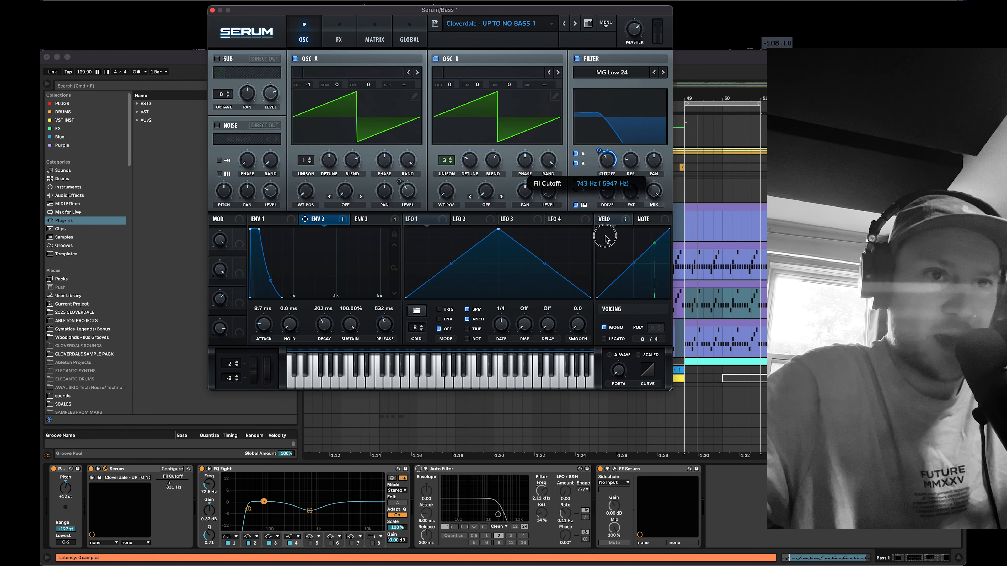
pyautogui.click(632, 69)
pyautogui.moveTo(610, 85)
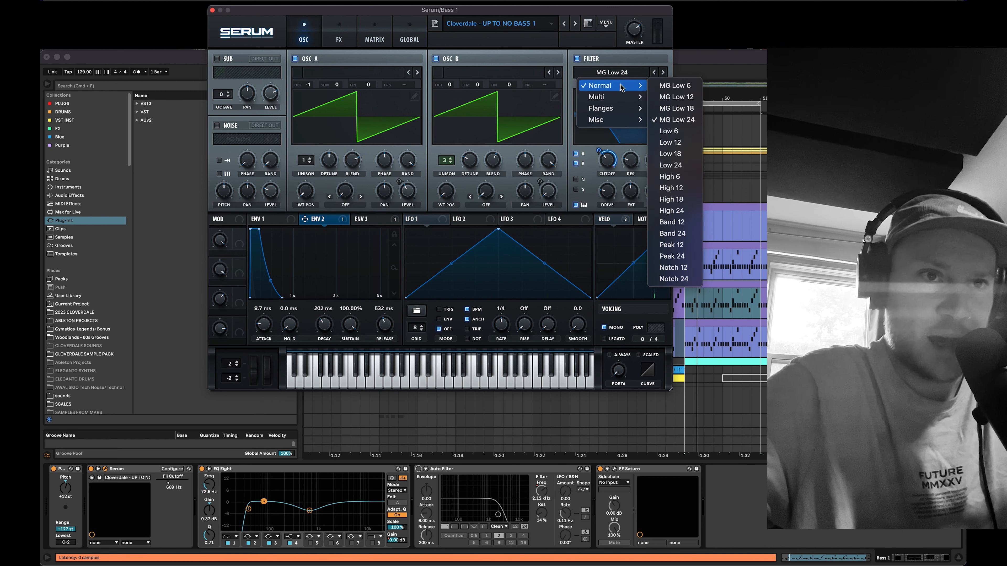
pyautogui.click(626, 12)
# Play the loop while setting ENV 2's sustain to 0% and the filter cutoff to 132 Hz.
pyautogui.press('space')
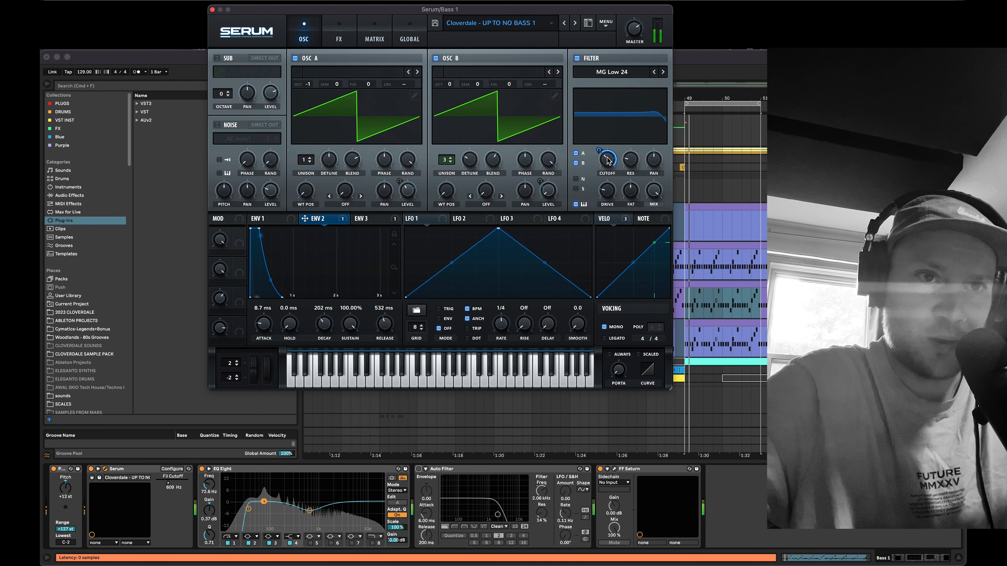
pyautogui.moveTo(607, 162)
pyautogui.mouseDown()
pyautogui.moveTo(608, 189)
pyautogui.moveTo(600, 157)
pyautogui.moveTo(602, 168)
pyautogui.mouseUp()
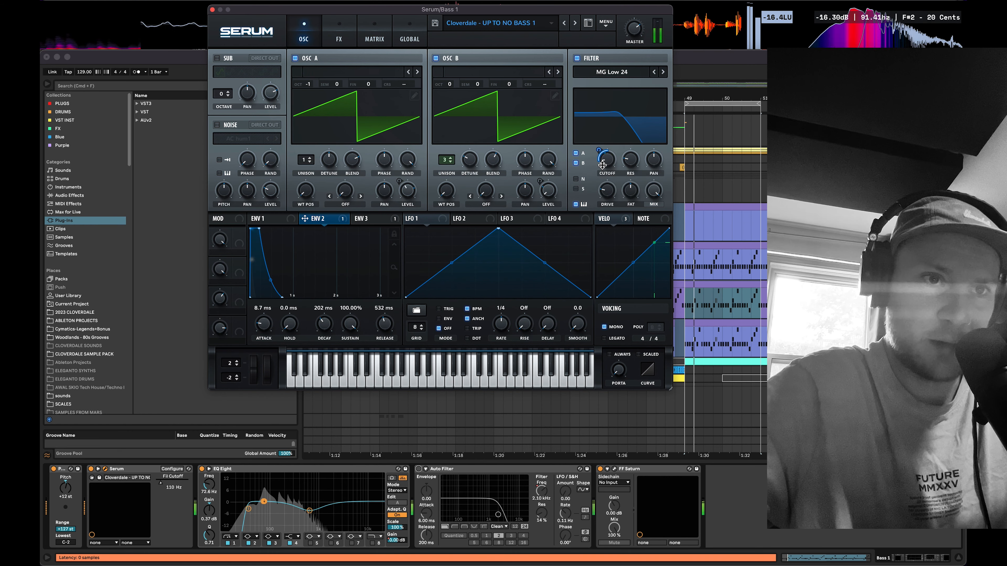
pyautogui.moveTo(355, 356); pyautogui.dragTo(335, 467)
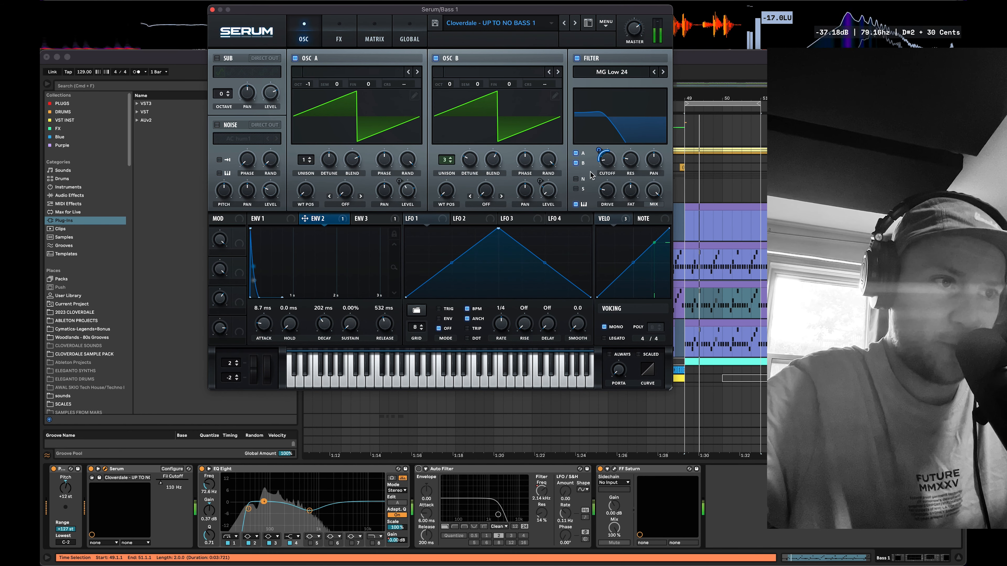
pyautogui.moveTo(608, 164)
pyautogui.mouseDown()
pyautogui.moveTo(602, 151)
pyautogui.moveTo(607, 159)
pyautogui.mouseUp()
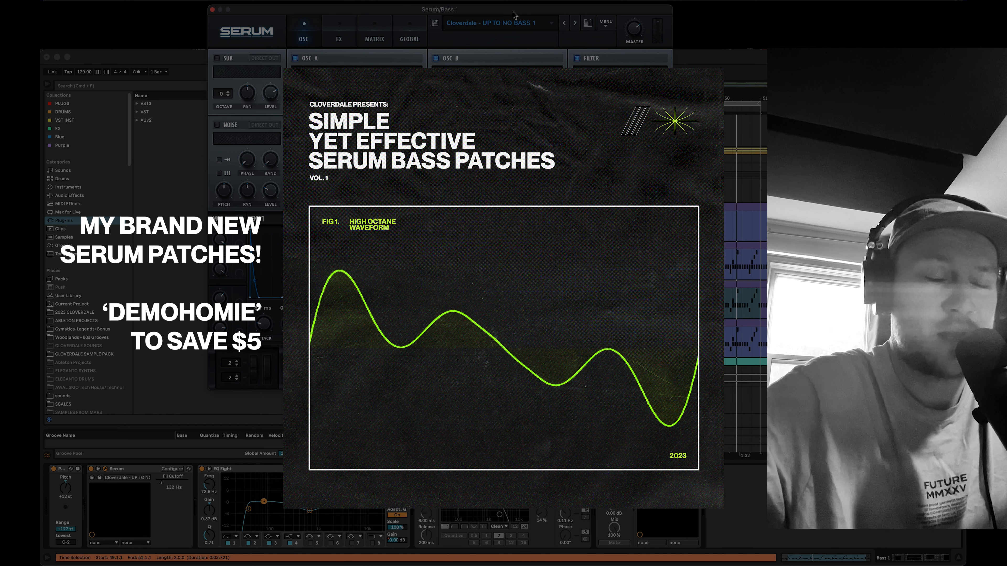
# Compare the ENV 1 and ENV 2 settings on Serum's oscillator page with the envelope graph zoomed in.
pyautogui.click(339, 36)
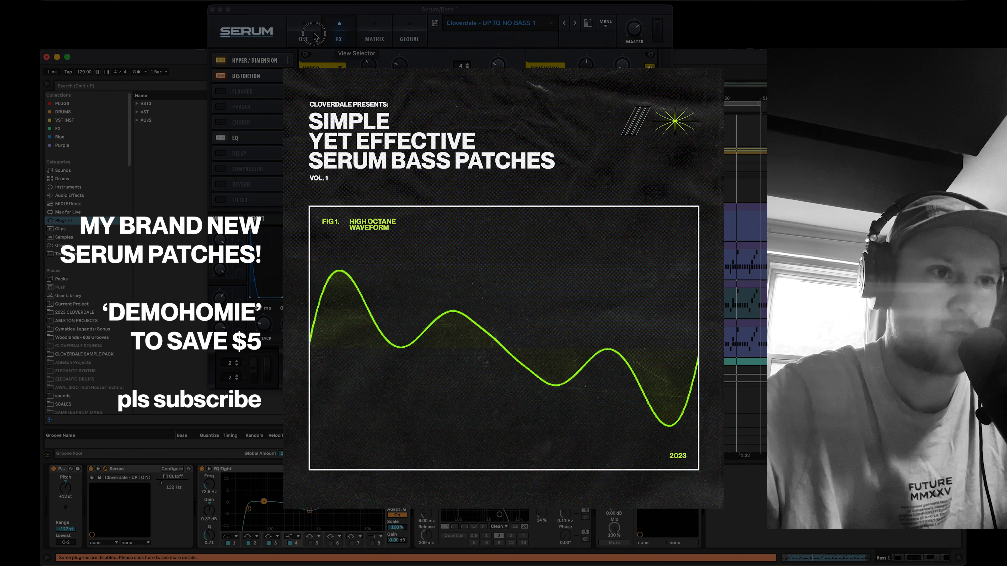
pyautogui.click(305, 36)
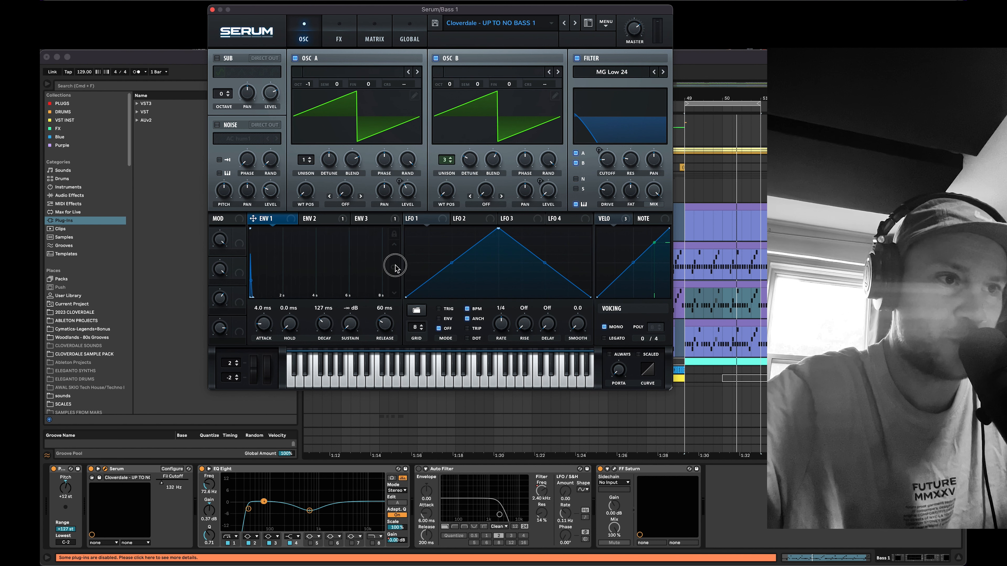
pyautogui.moveTo(394, 288); pyautogui.dragTo(389, 320)
pyautogui.moveTo(390, 259); pyautogui.dragTo(390, 341)
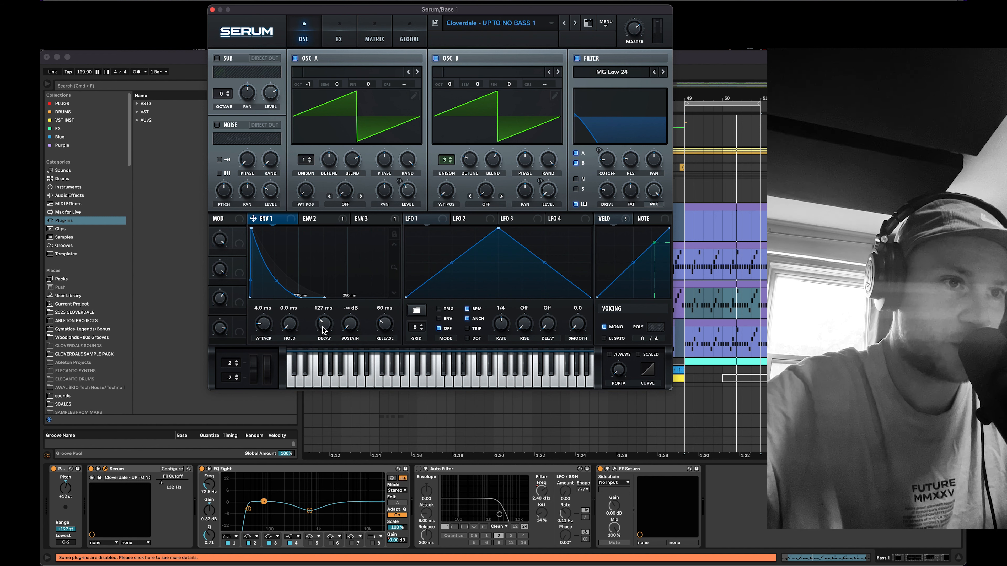
pyautogui.click(317, 219)
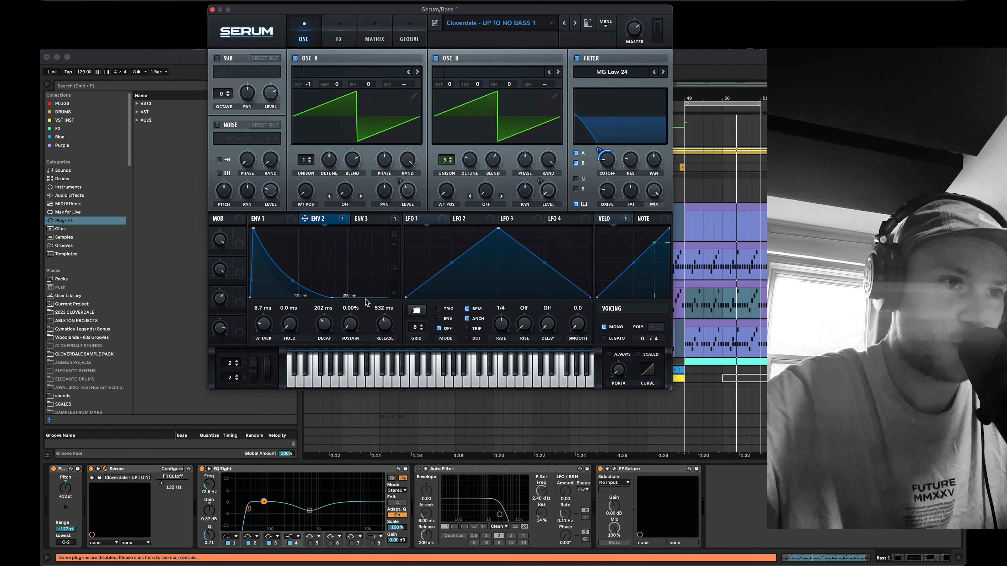
pyautogui.click(277, 219)
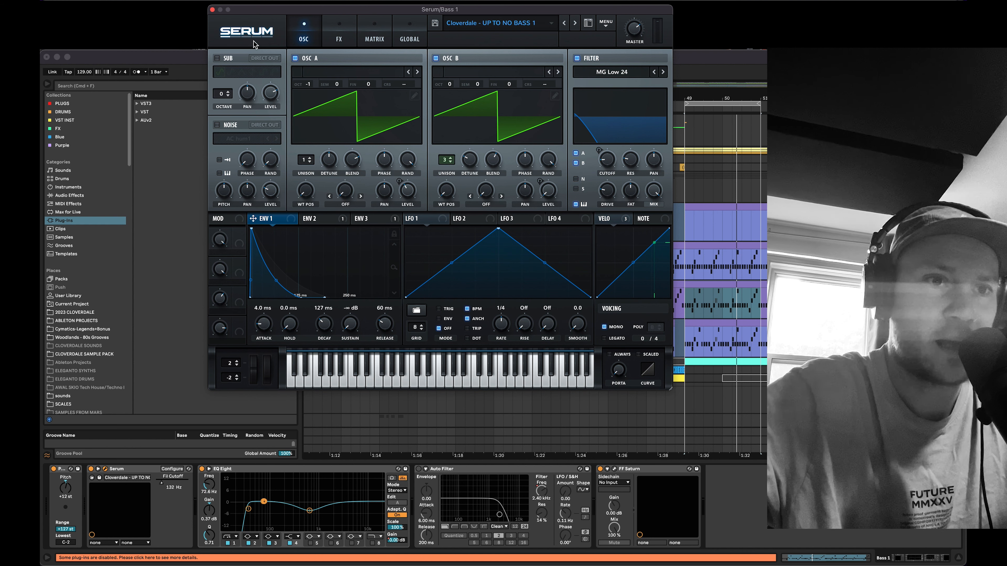
# Examine the Distortion drive and Hyper mix settings on Serum's FX page, and close the plugin window.
pyautogui.click(337, 38)
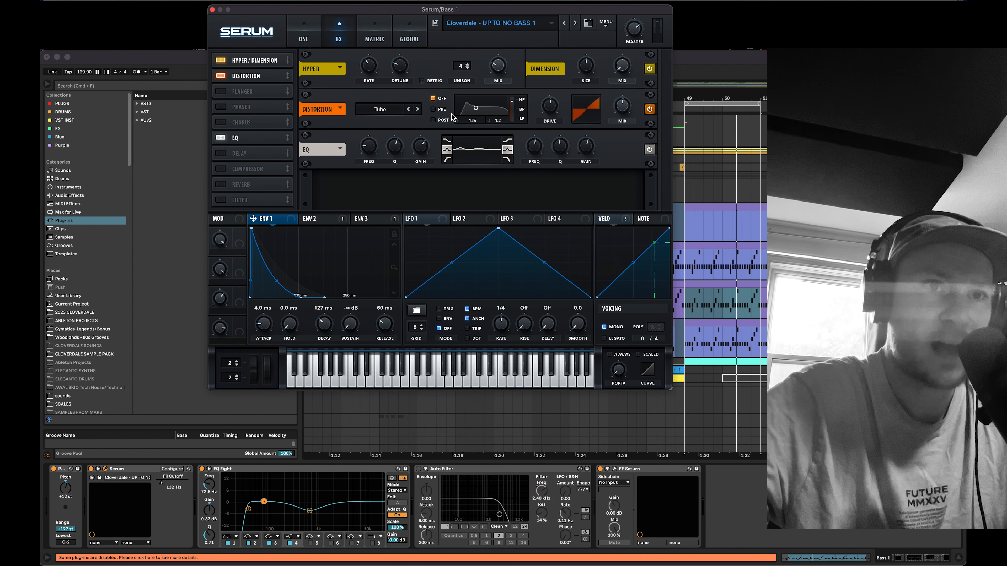
pyautogui.moveTo(620, 107)
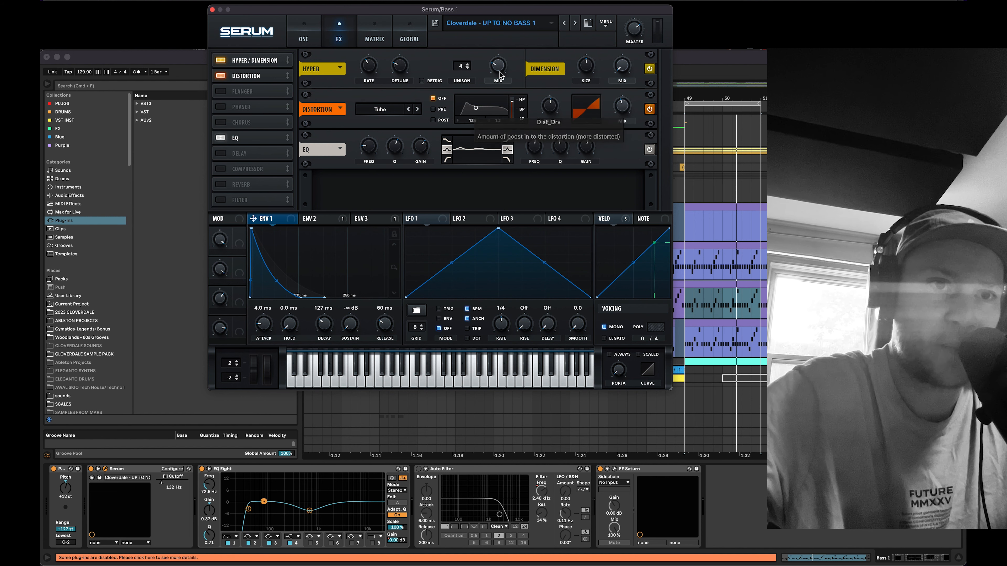
pyautogui.moveTo(499, 74)
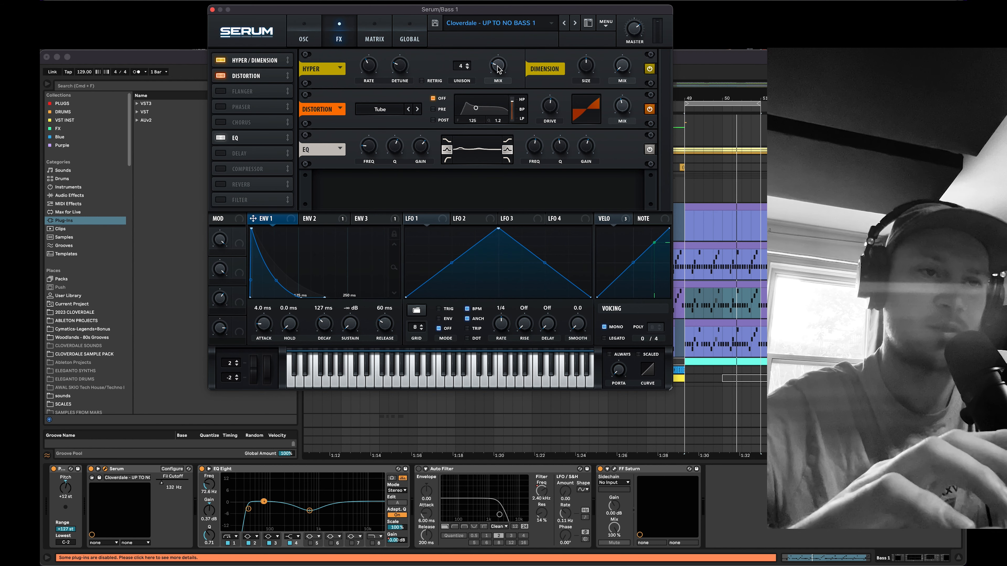
pyautogui.moveTo(499, 69); pyautogui.dragTo(501, 76)
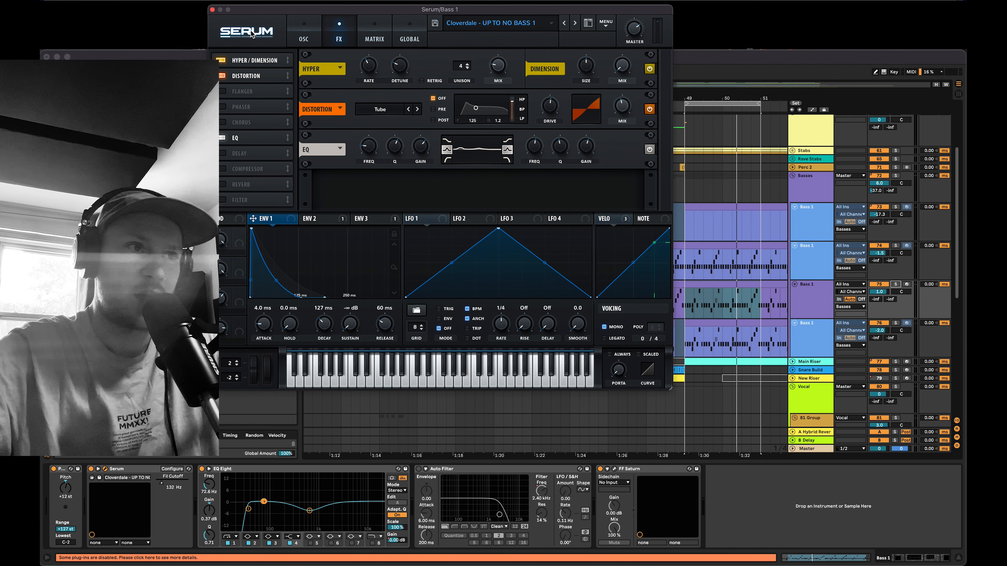
pyautogui.click(212, 9)
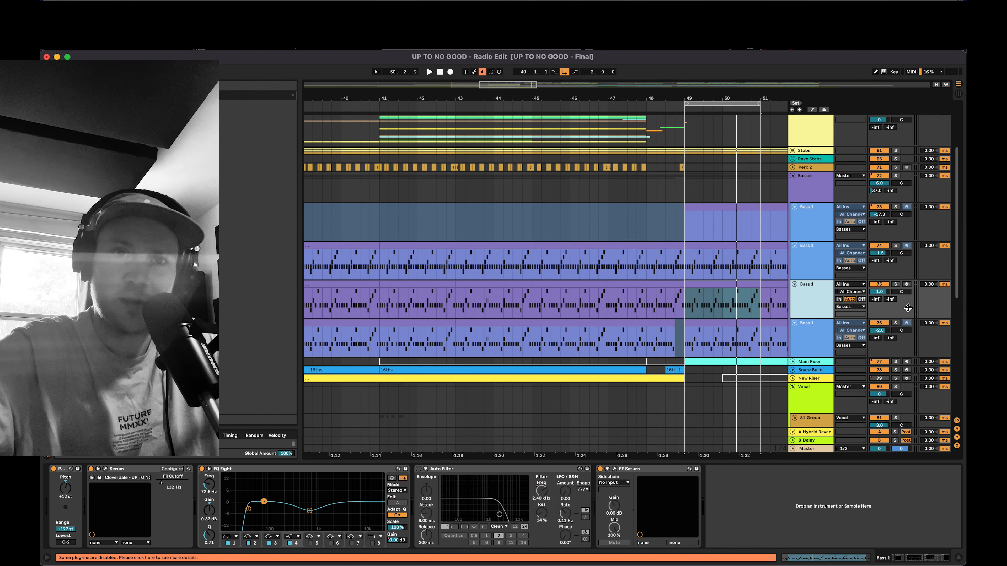
# Solo Bass 1 track 75 and audition it over the loop starting at bar 49.
pyautogui.click(895, 284)
pyautogui.press('space')
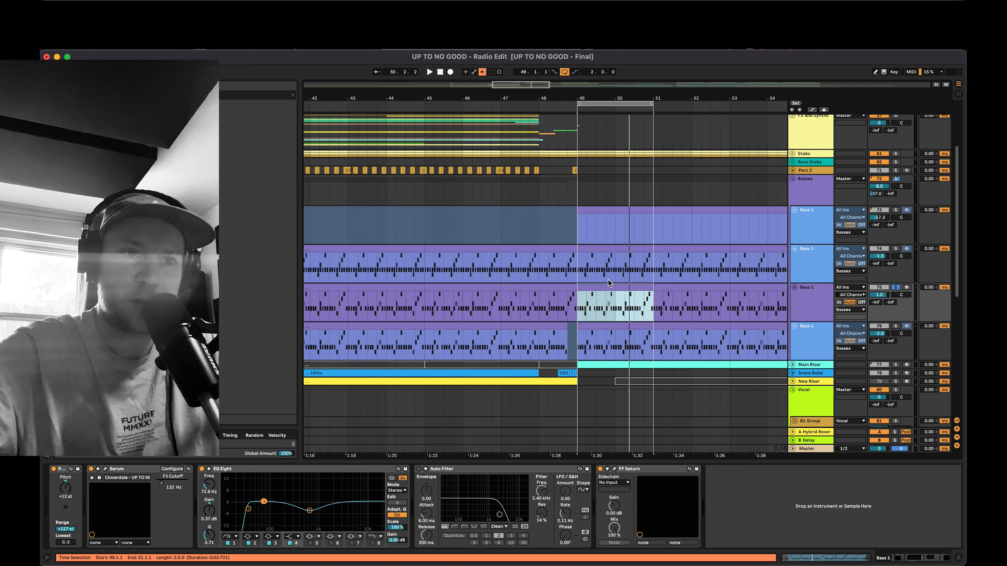
pyautogui.hscroll(3, 649, 297)
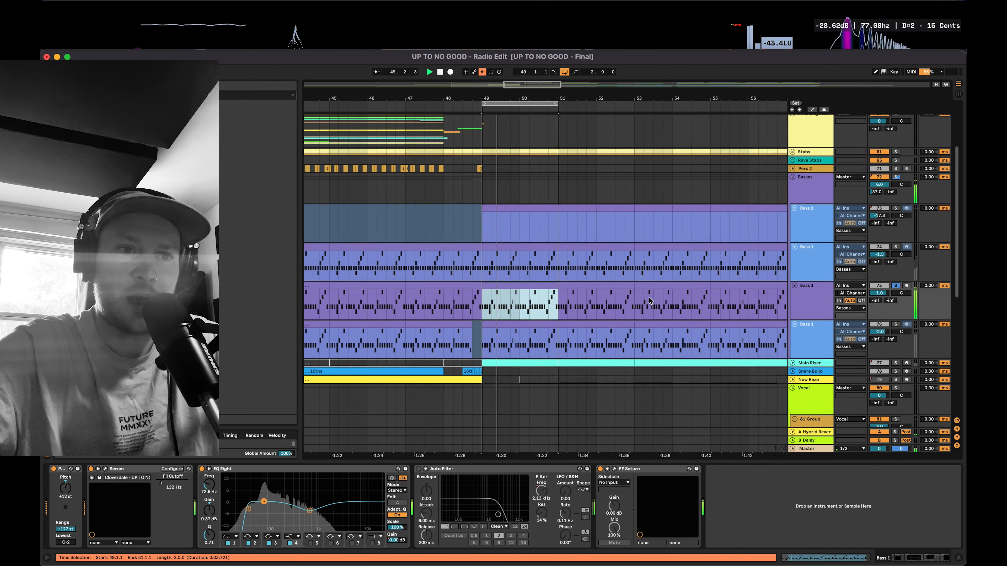
pyautogui.scroll(-1, 650, 300)
pyautogui.hscroll(3, 654, 299)
pyautogui.press('space')
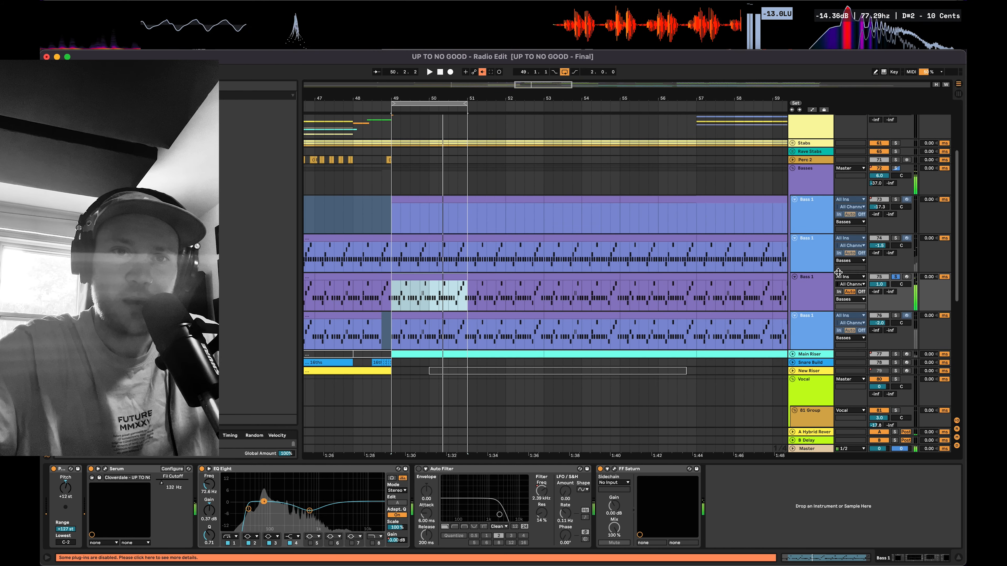
# Solo Bass 1 track 74 for playback and show its frozen device chain with the RA - Allen Burp patch.
pyautogui.click(896, 239)
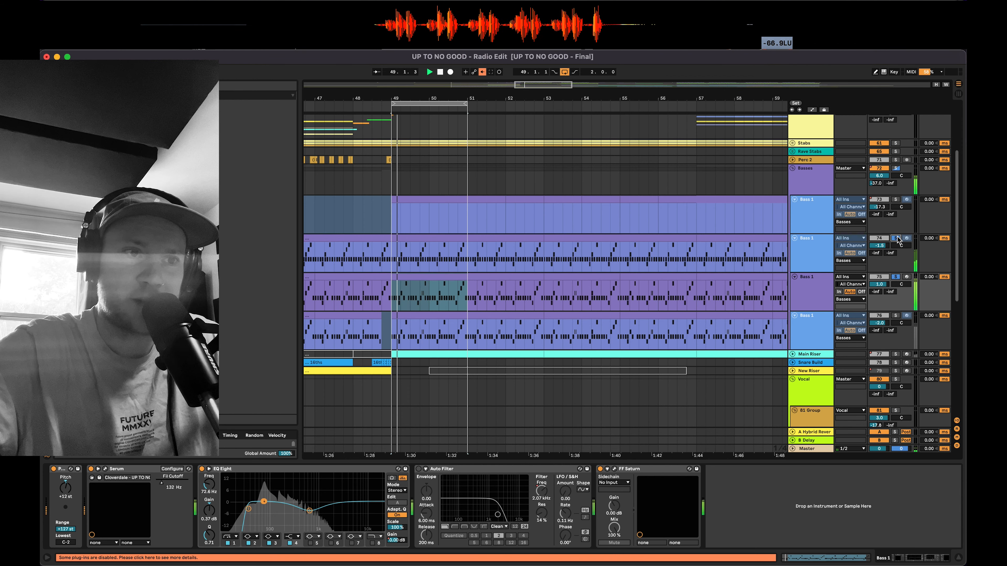
pyautogui.press('space')
pyautogui.click(819, 256)
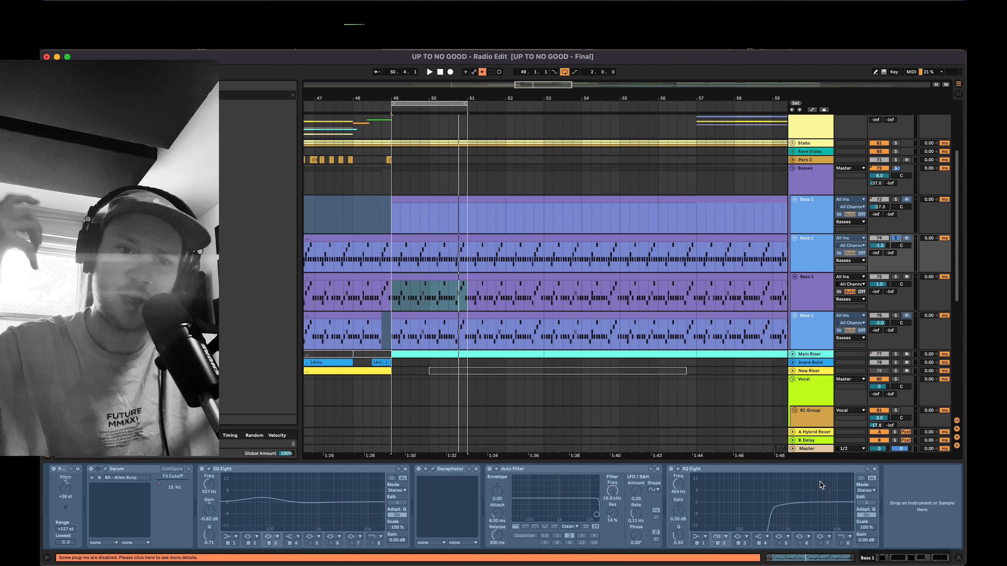
pyautogui.press('space')
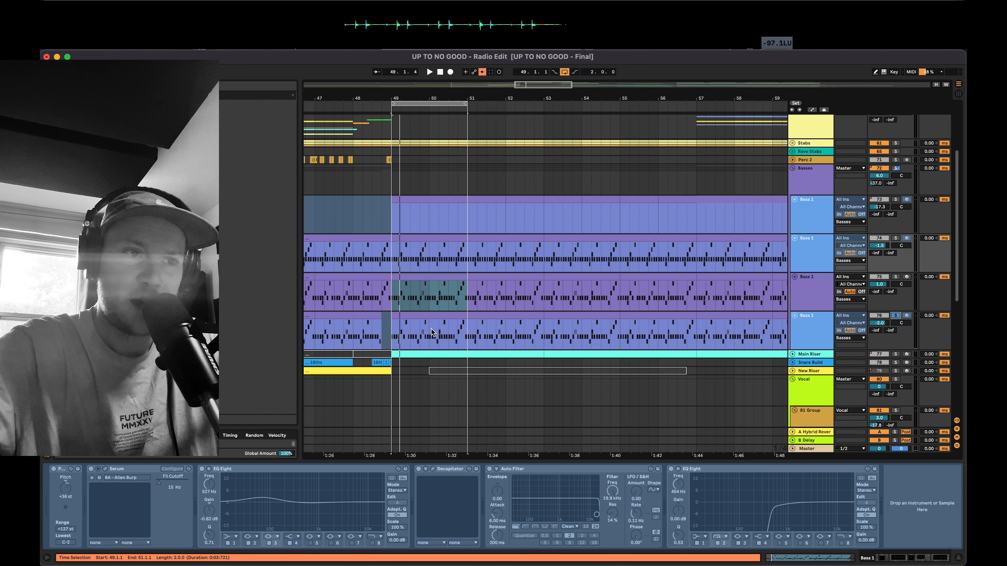
# Select bars 49 to 51 on soloed Bass 1 track 76 and play the layer while checking the spectrum analyser.
pyautogui.moveTo(393, 322); pyautogui.dragTo(467, 317)
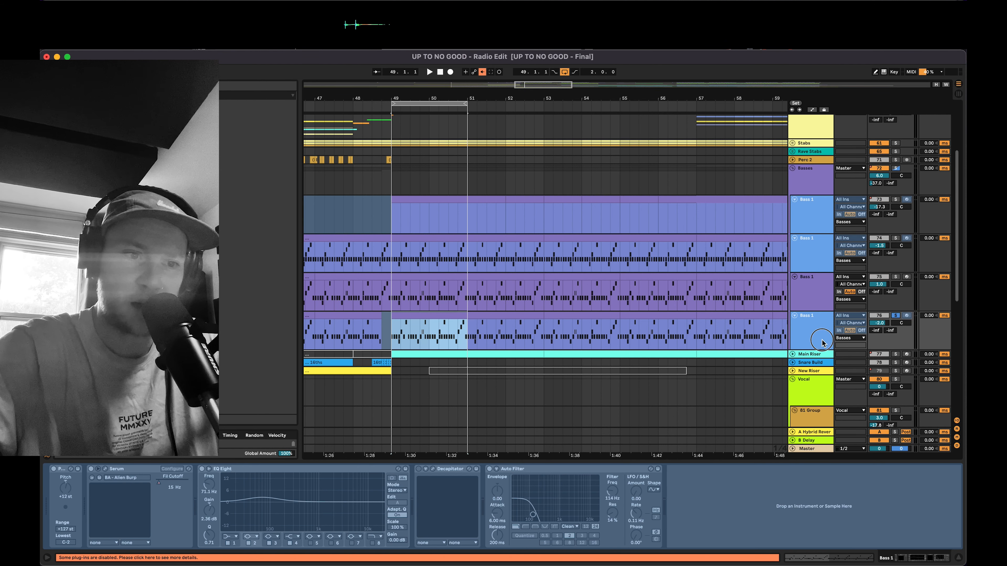
pyautogui.click(822, 342)
pyautogui.press('space')
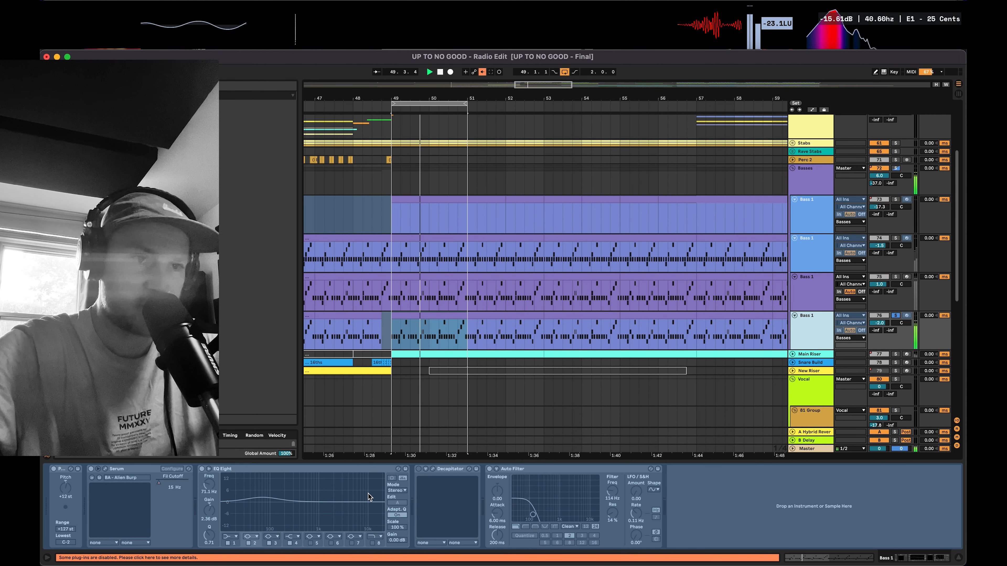
pyautogui.rightClick(816, 330)
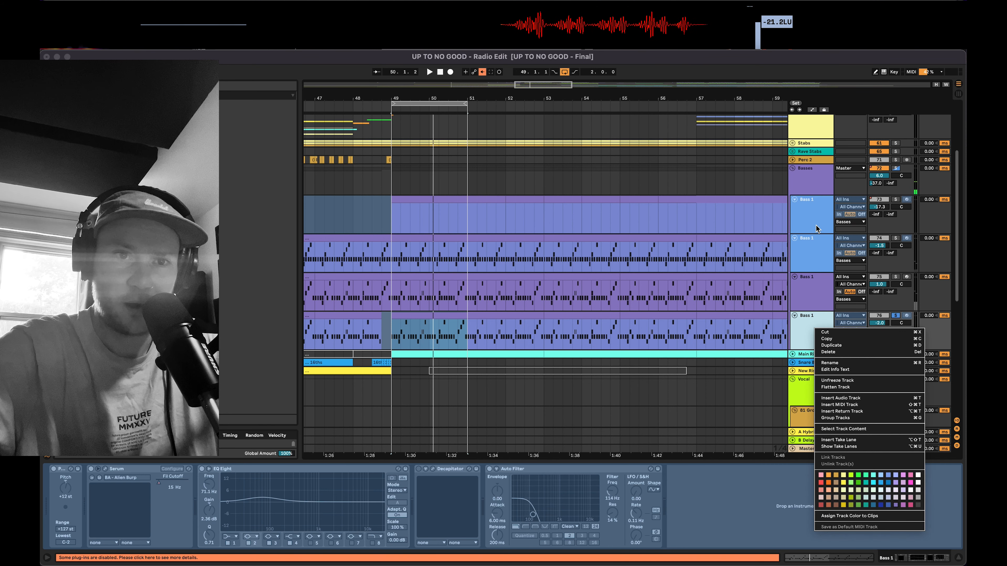
pyautogui.click(806, 294)
pyautogui.press('space')
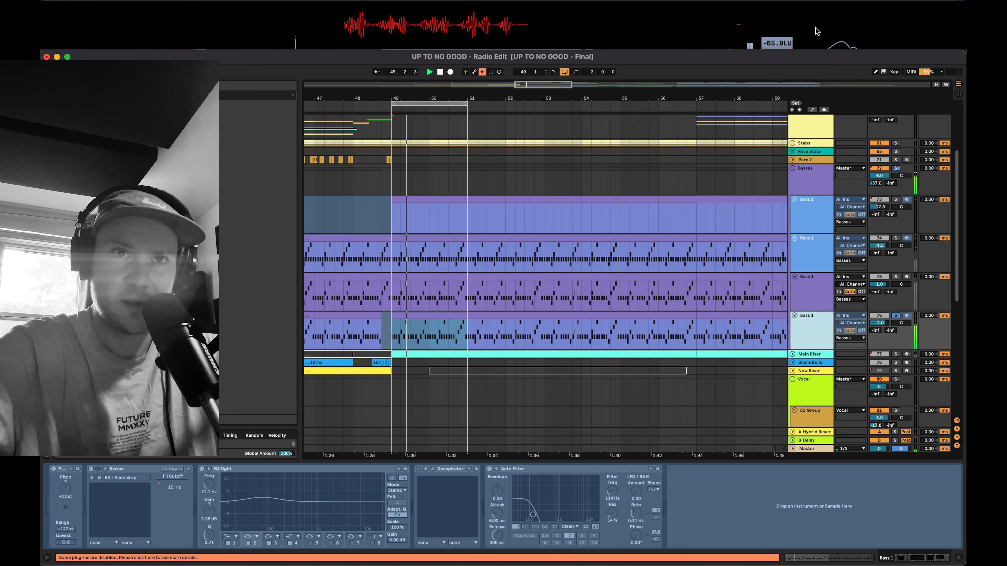
pyautogui.moveTo(829, 27)
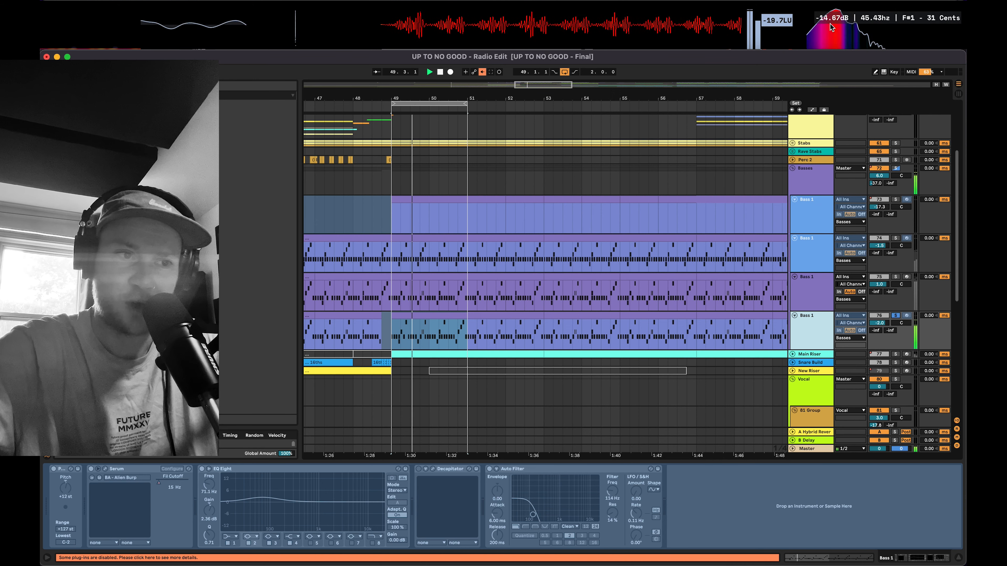
# Stop playback, unsolo Bass 1 track 76, and unfold the Drum Bus and Kick groups to look over their tracks.
pyautogui.press('space')
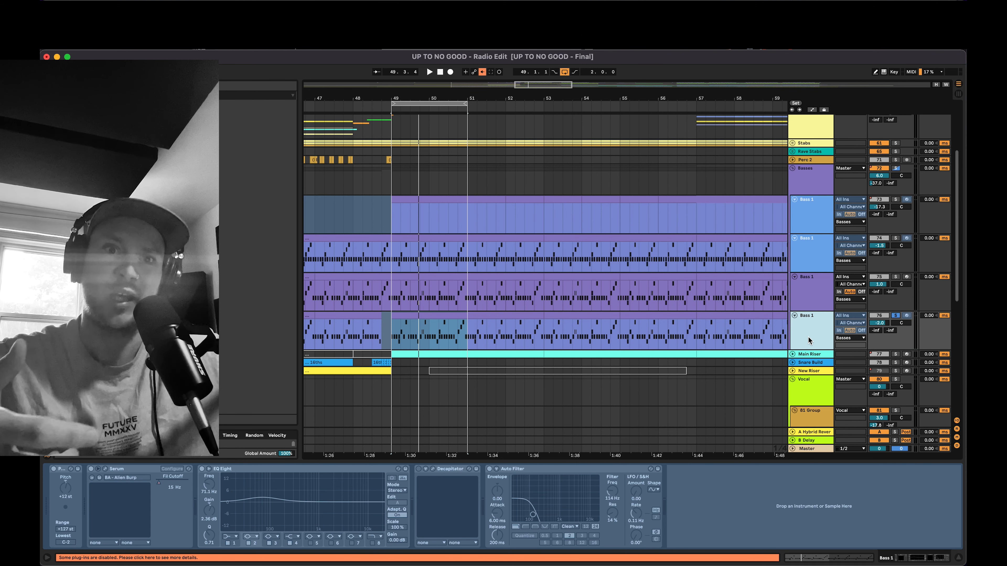
pyautogui.click(895, 315)
pyautogui.scroll(5, 882, 318)
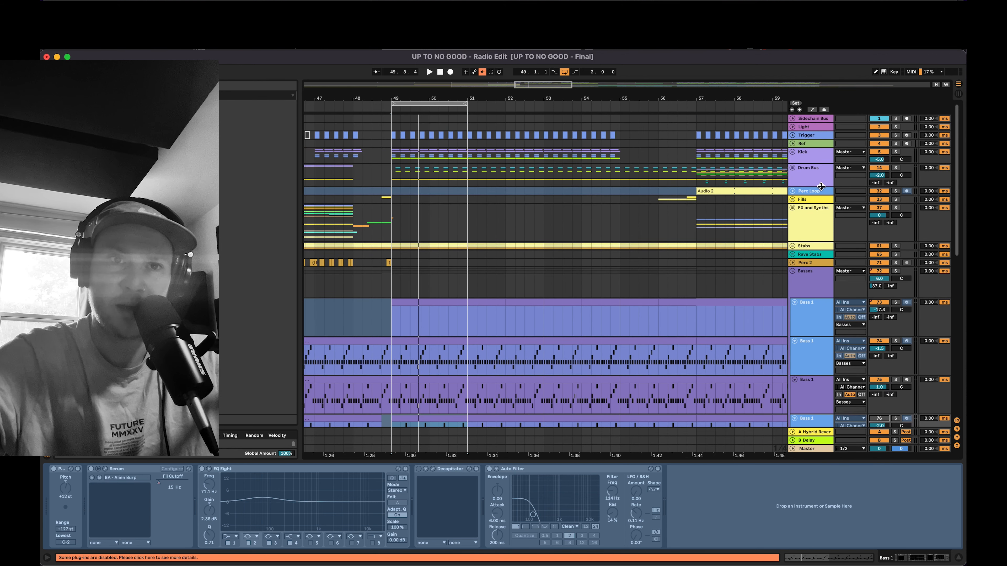
pyautogui.click(793, 169)
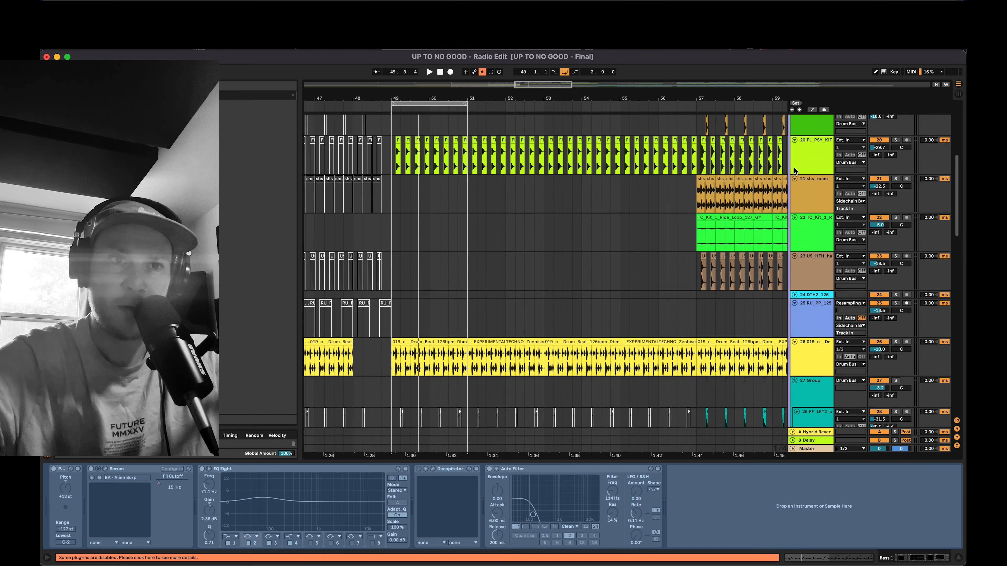
pyautogui.click(792, 152)
pyautogui.scroll(-2, 833, 182)
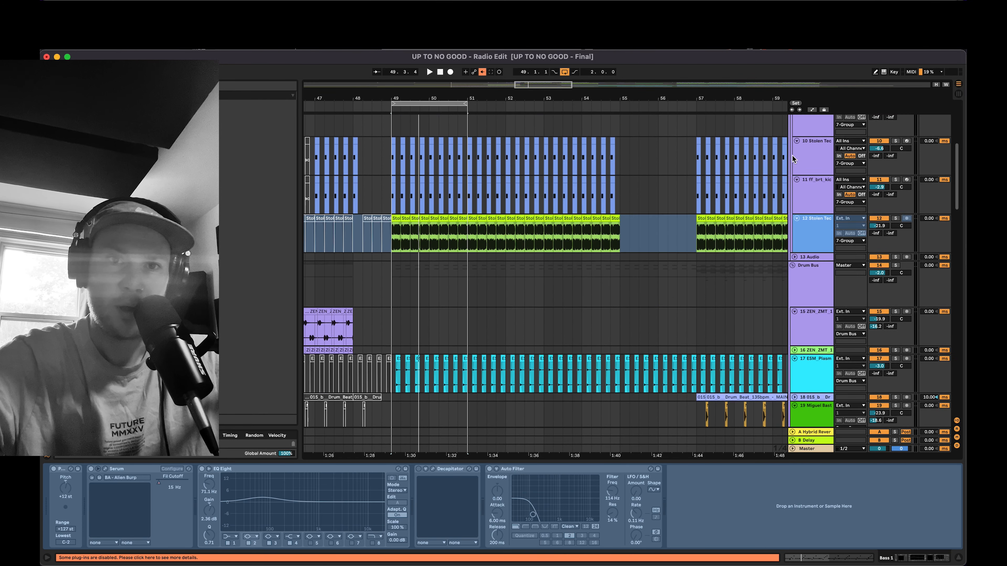
pyautogui.scroll(-20, 878, 212)
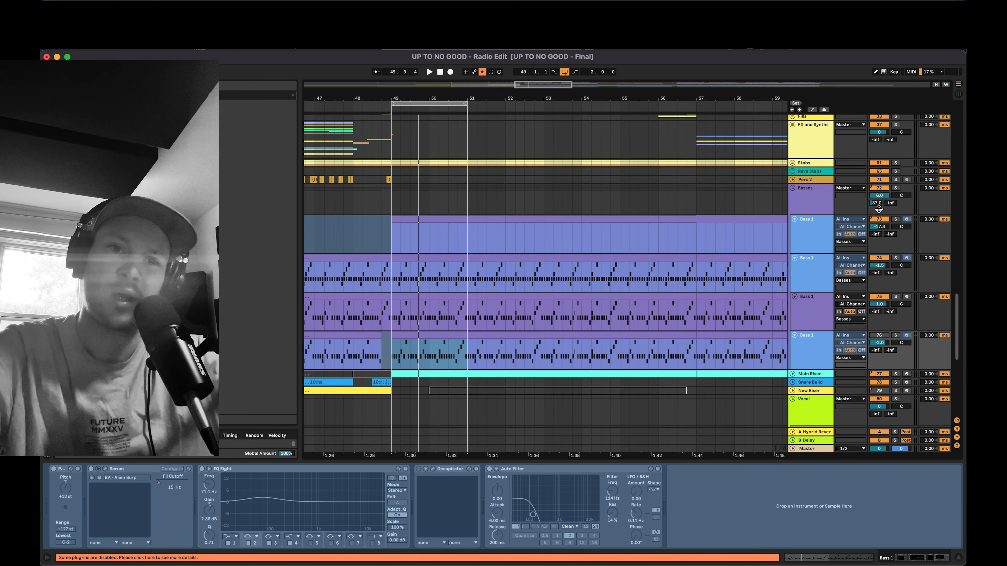
# Show the device chain of Bass 1 track 75 and play the full mix over bars 49 to 51 with track 76 reactivated.
pyautogui.click(809, 313)
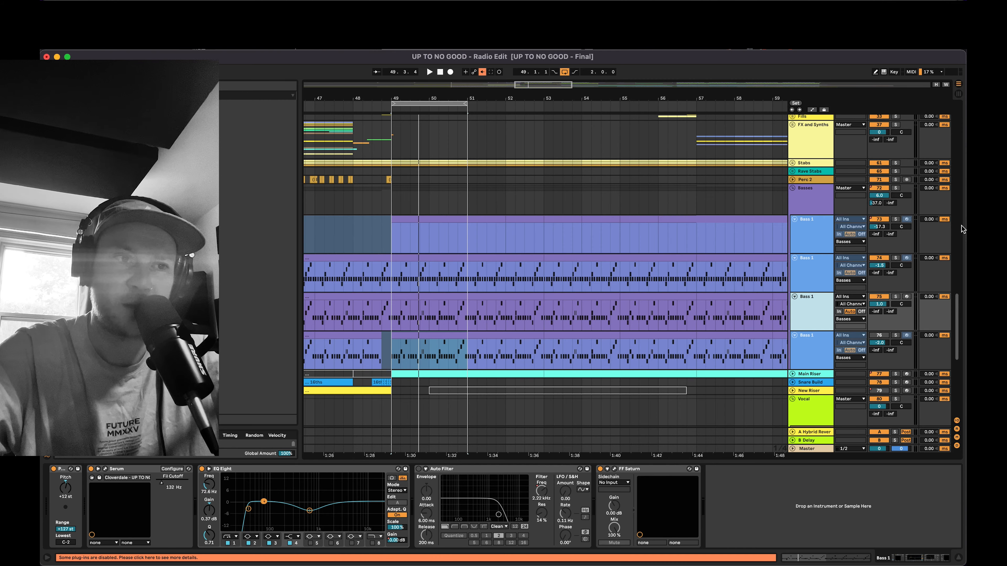
pyautogui.press('space')
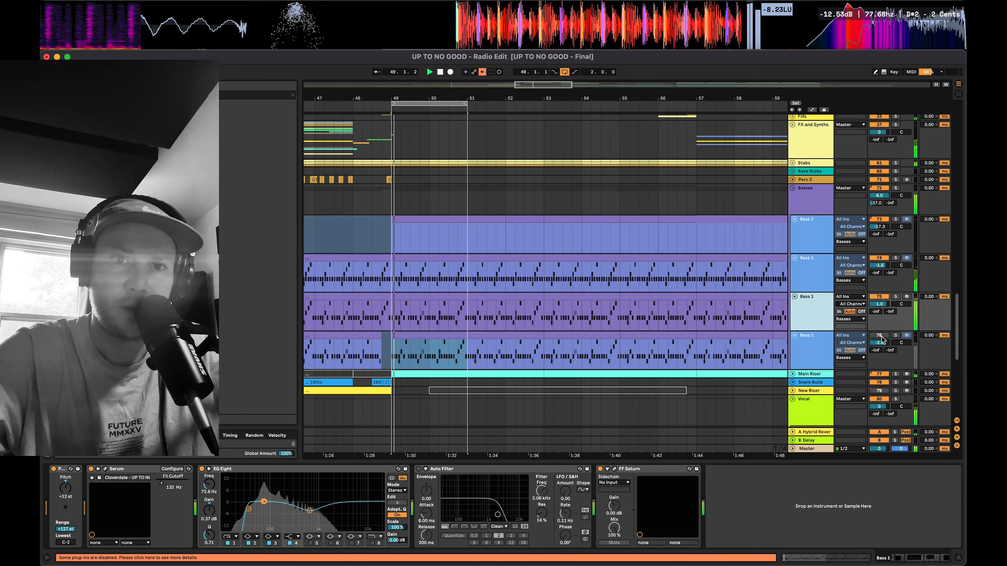
pyautogui.scroll(20, 881, 339)
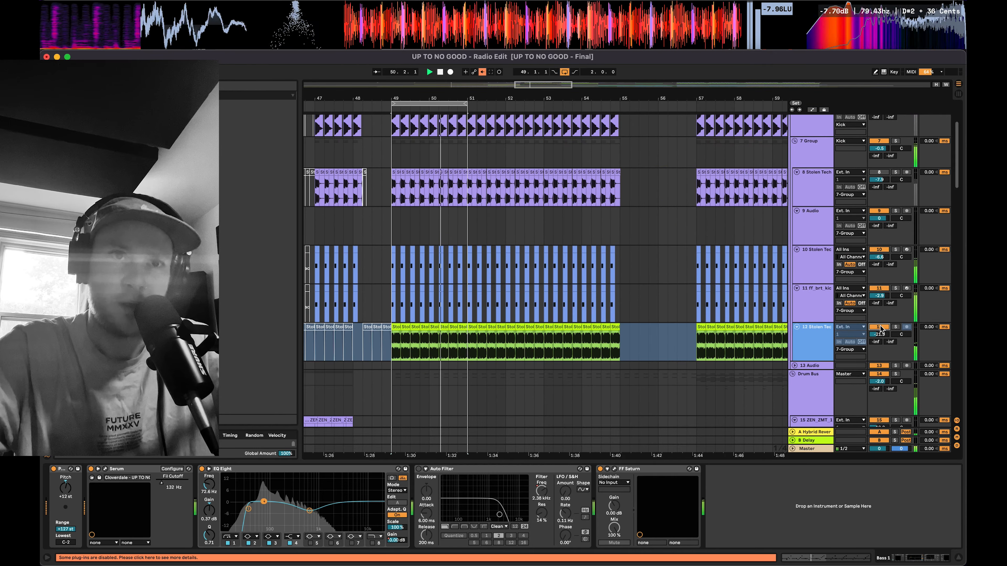
pyautogui.press('space')
# Return to the Basses group and show its bus processing chain with OTT, EQ Eight and soothe2.
pyautogui.scroll(-5, 666, 342)
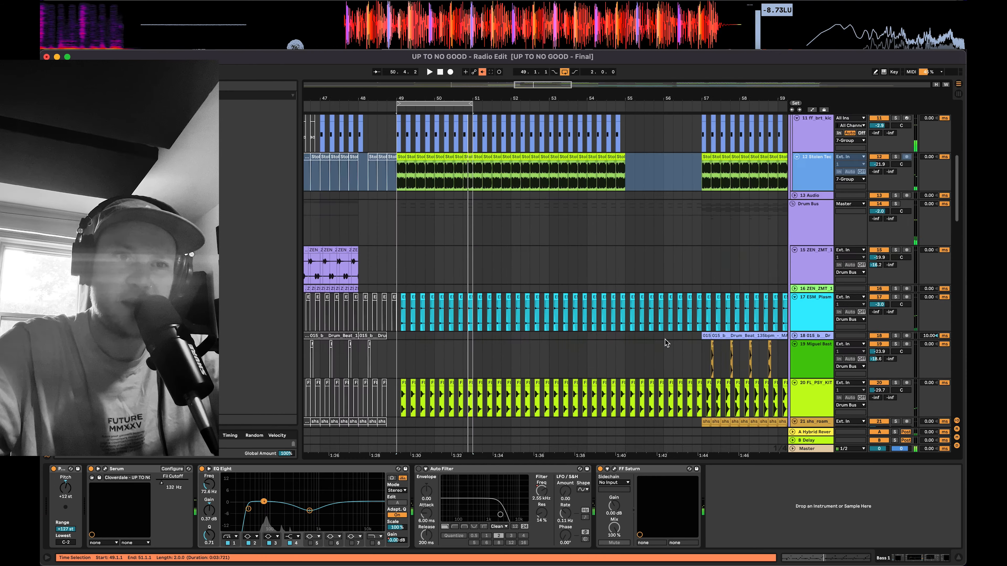
pyautogui.scroll(-15, 666, 342)
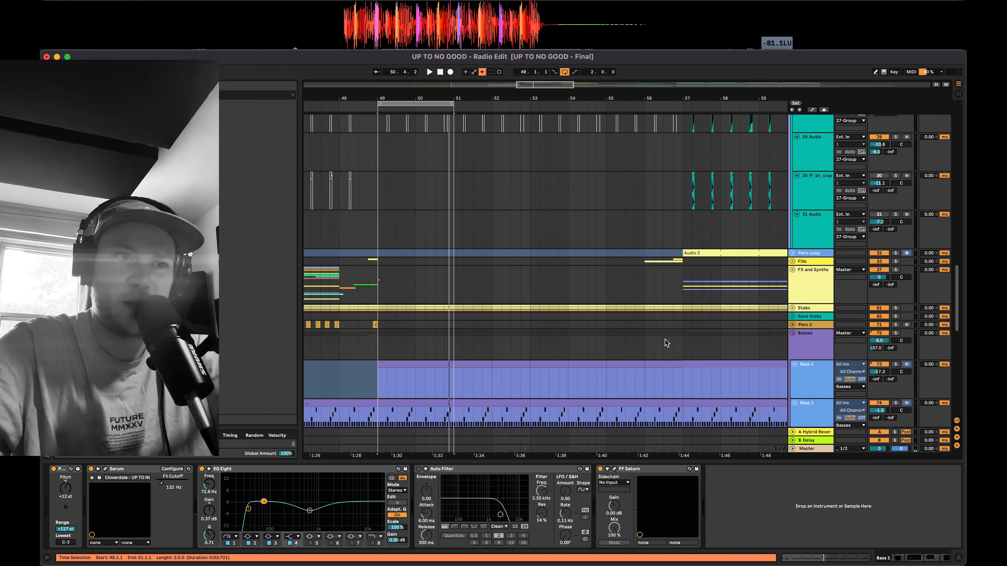
pyautogui.scroll(-3, 666, 342)
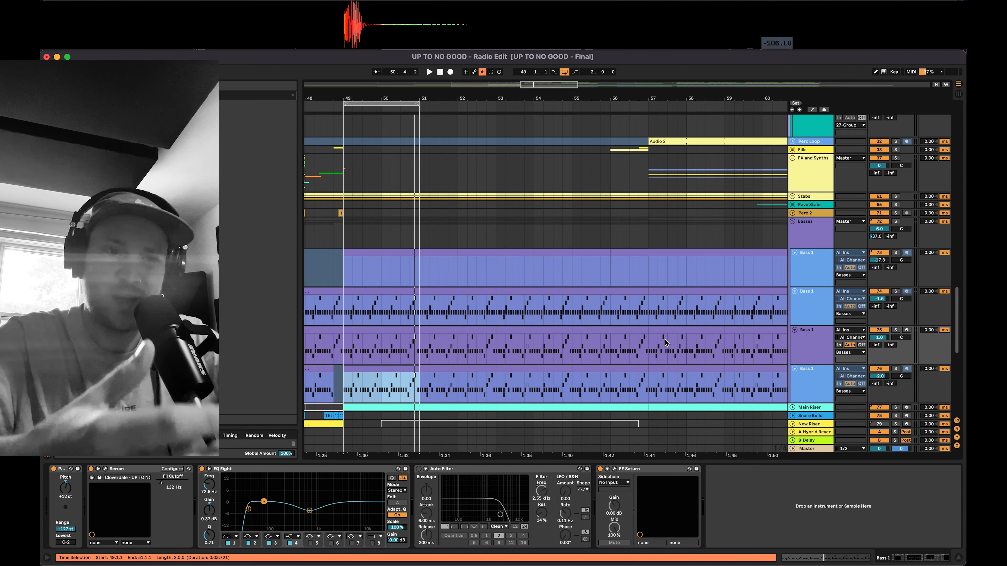
pyautogui.scroll(1, 666, 343)
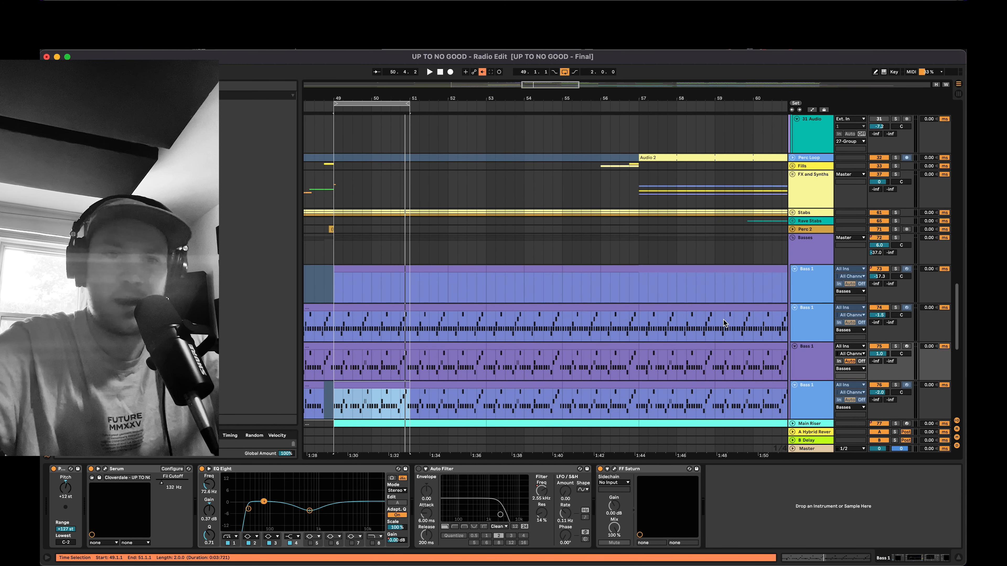
pyautogui.click(810, 250)
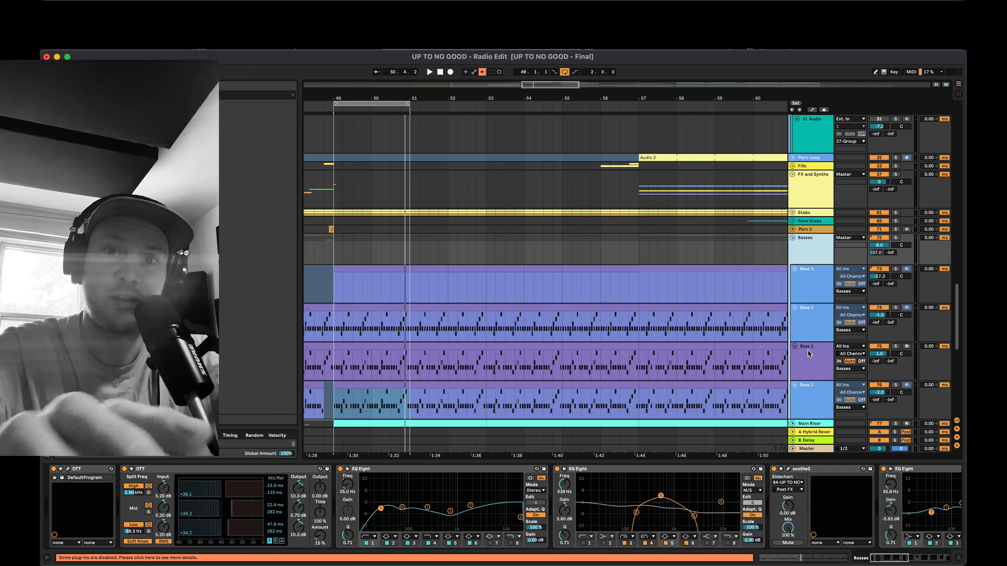
# Fold the Bass 1 layers, reopen track 75 to show its device chain, and collapse the Basses group.
pyautogui.keyDown('alt'); pyautogui.click(794, 346); pyautogui.keyUp('alt')
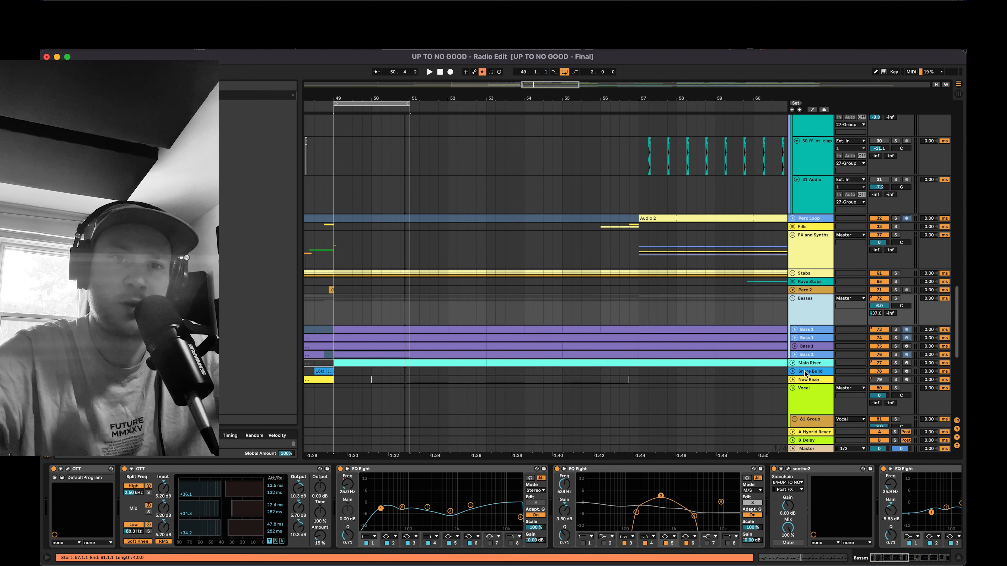
pyautogui.click(794, 346)
pyautogui.click(813, 358)
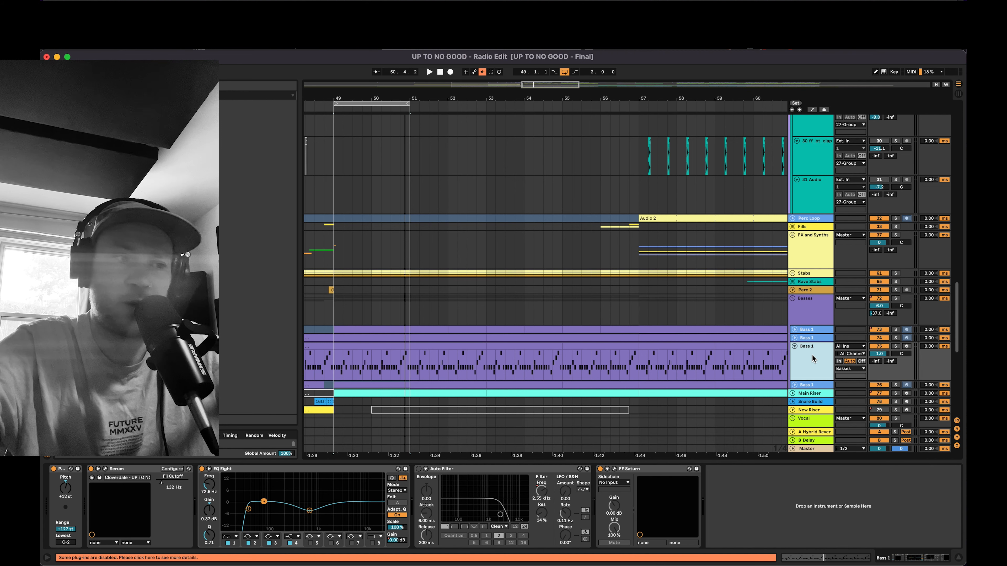
pyautogui.scroll(-2, 736, 370)
pyautogui.hscroll(-1, 735, 370)
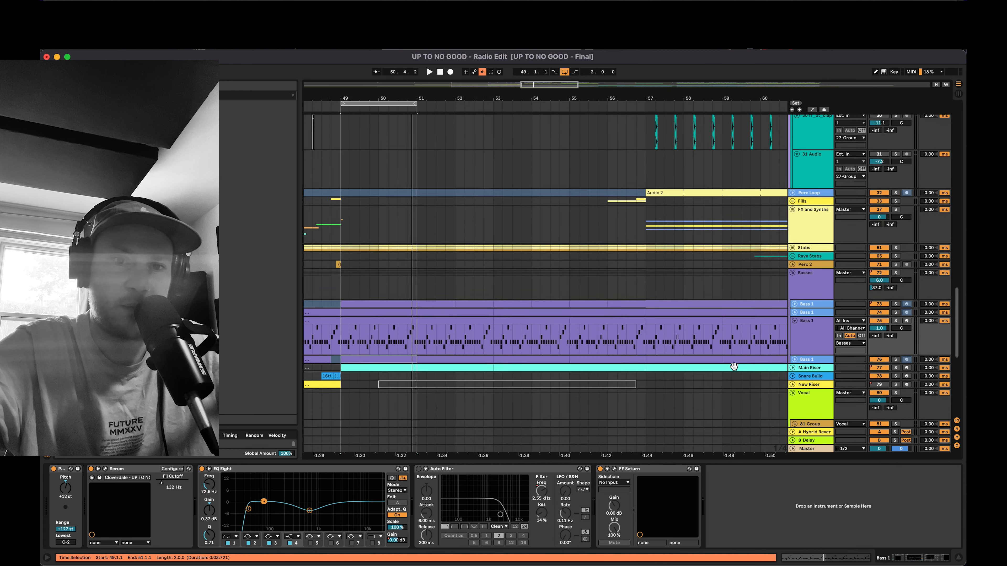
pyautogui.scroll(3, 785, 290)
pyautogui.hscroll(-1, 785, 289)
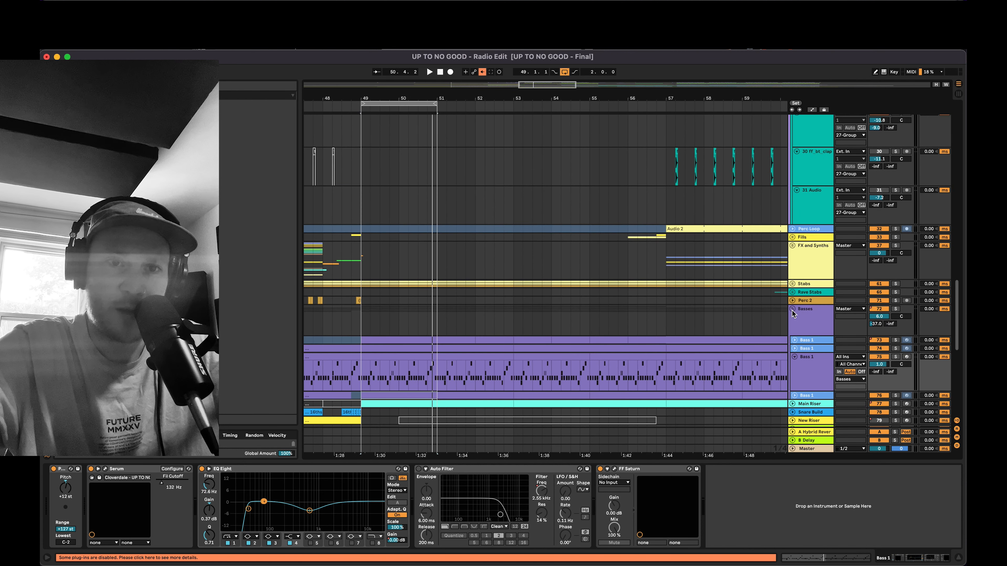
pyautogui.click(793, 310)
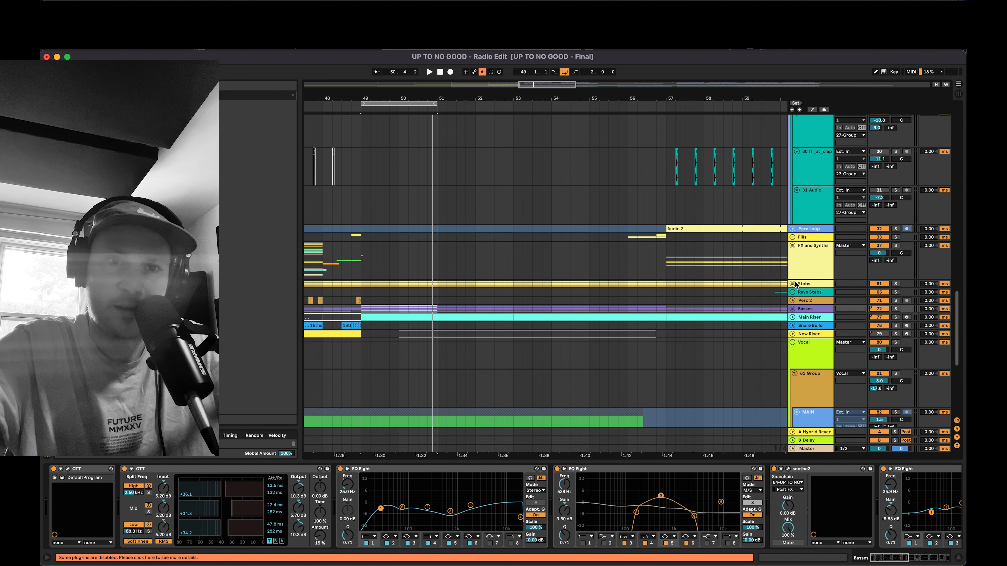
# Solo the Stabs group, play it from bar 49, and unfold it to show the three stab tracks.
pyautogui.click(794, 284)
pyautogui.press('s')
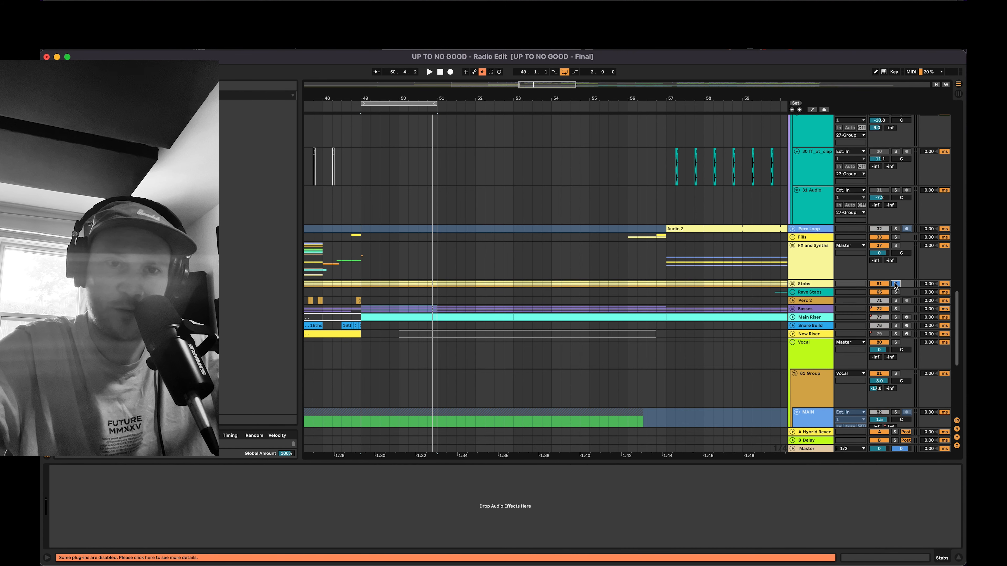
pyautogui.press('space')
pyautogui.click(792, 284)
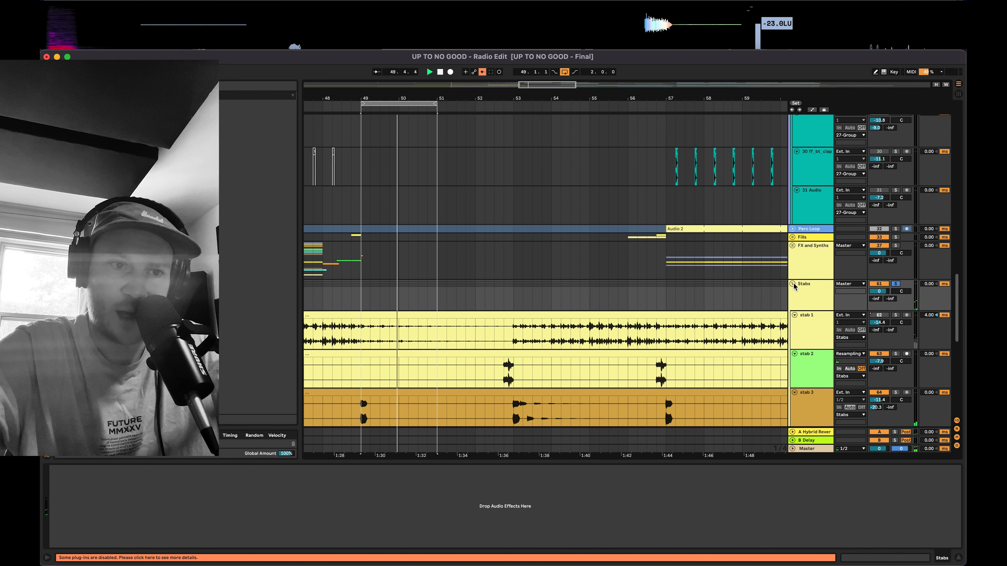
# Audition the stabs from bar 53, and solo stab 1 with its LFOTool device shown.
pyautogui.scroll(-2, 569, 317)
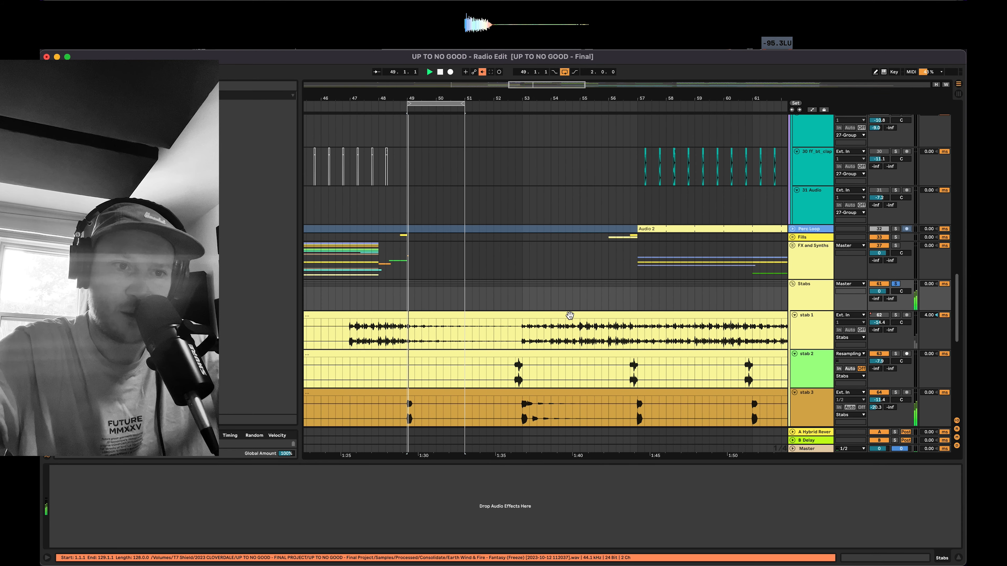
pyautogui.scroll(-3, 520, 348)
pyautogui.click(520, 348)
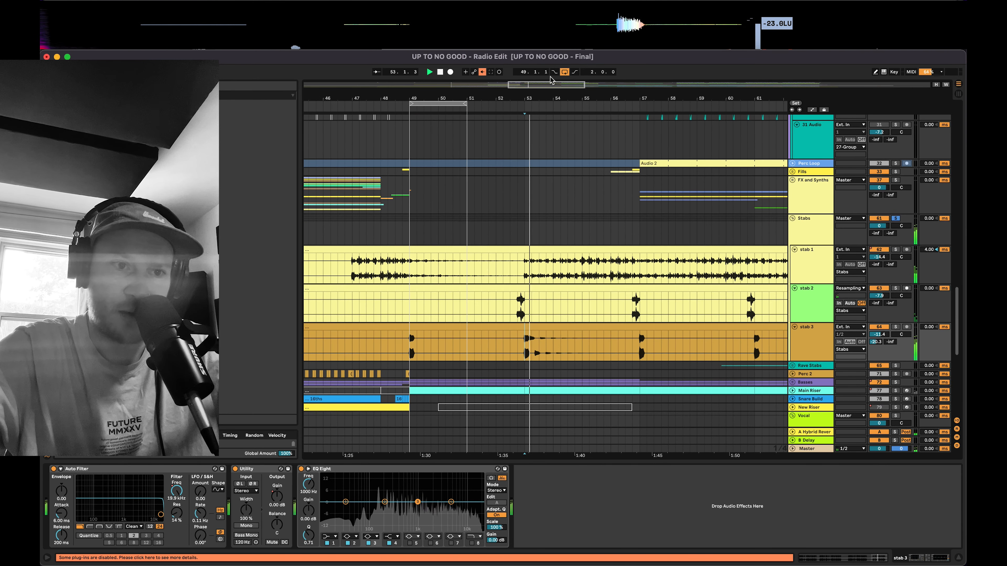
pyautogui.click(818, 264)
pyautogui.click(895, 249)
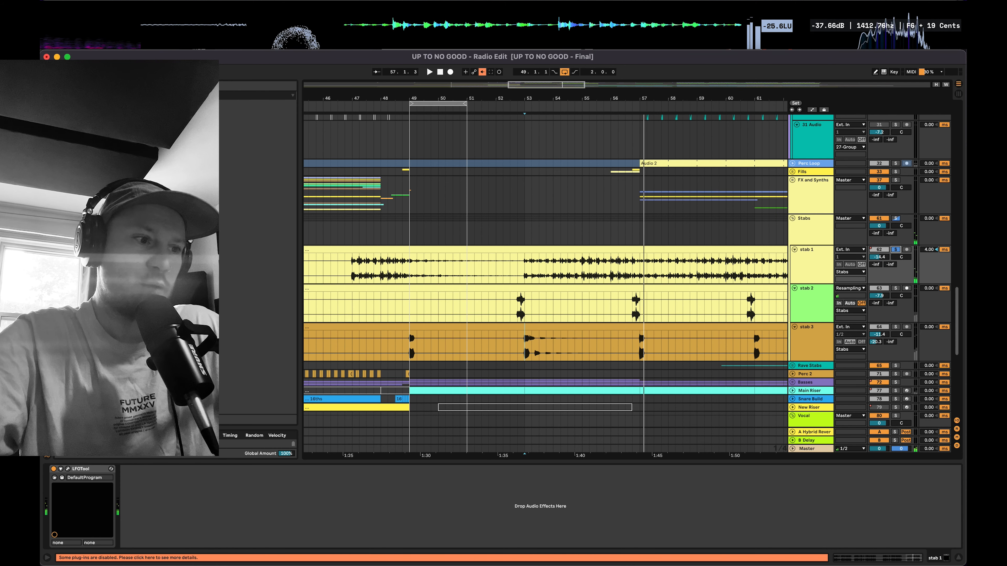
# Search the browser for "pro" and step through the results.
pyautogui.write('pro')
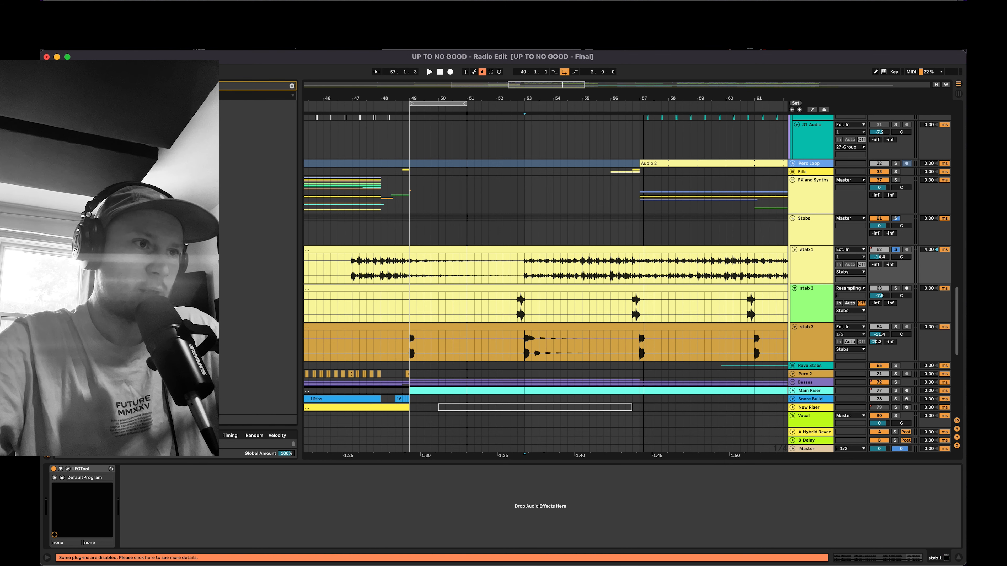
pyautogui.press('Down')
pyautogui.press('Down')
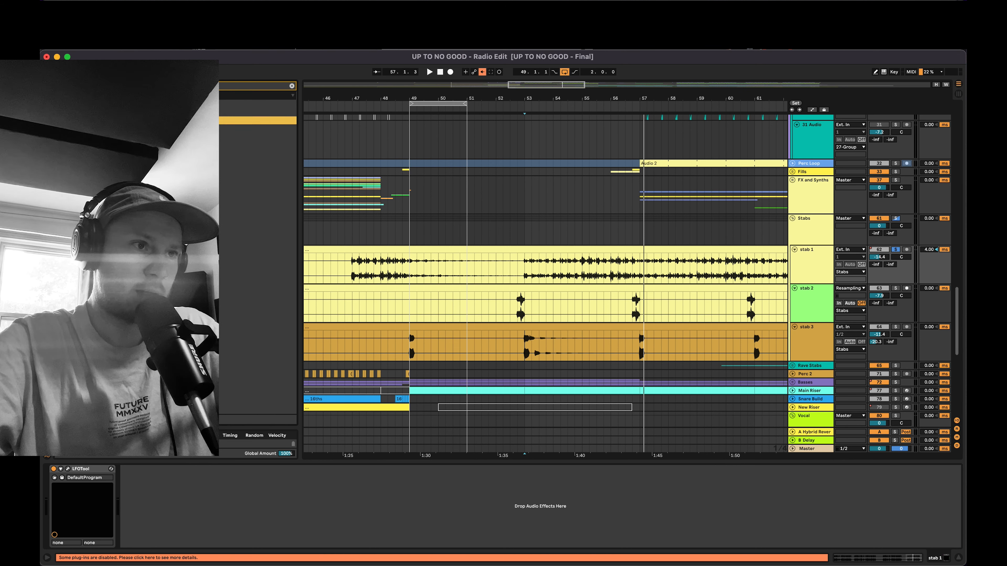
pyautogui.press('Down')
pyautogui.press('Down')
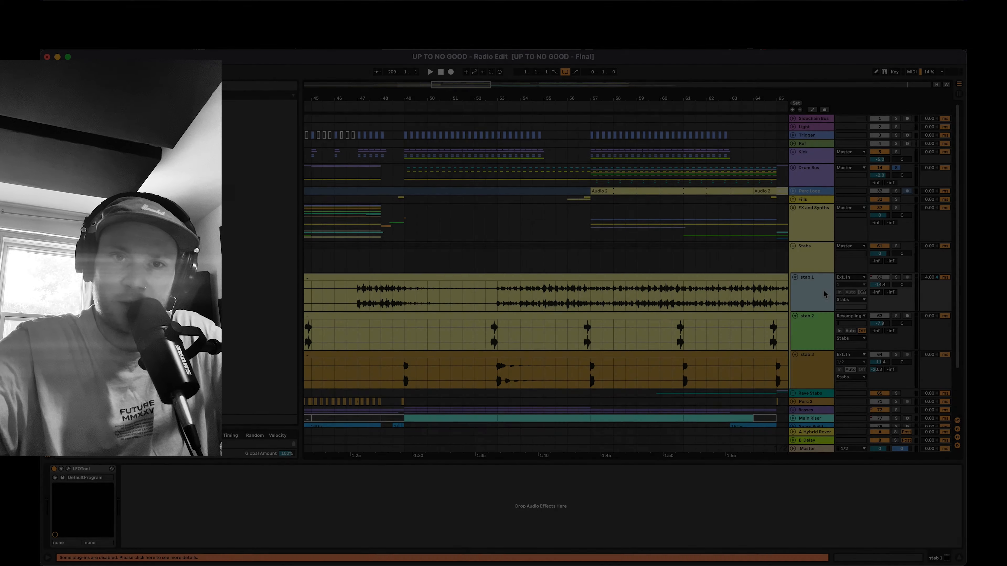
# Solo stab 1 and place the playback start at bar 53 of its clip.
pyautogui.click(896, 277)
pyautogui.click(497, 297)
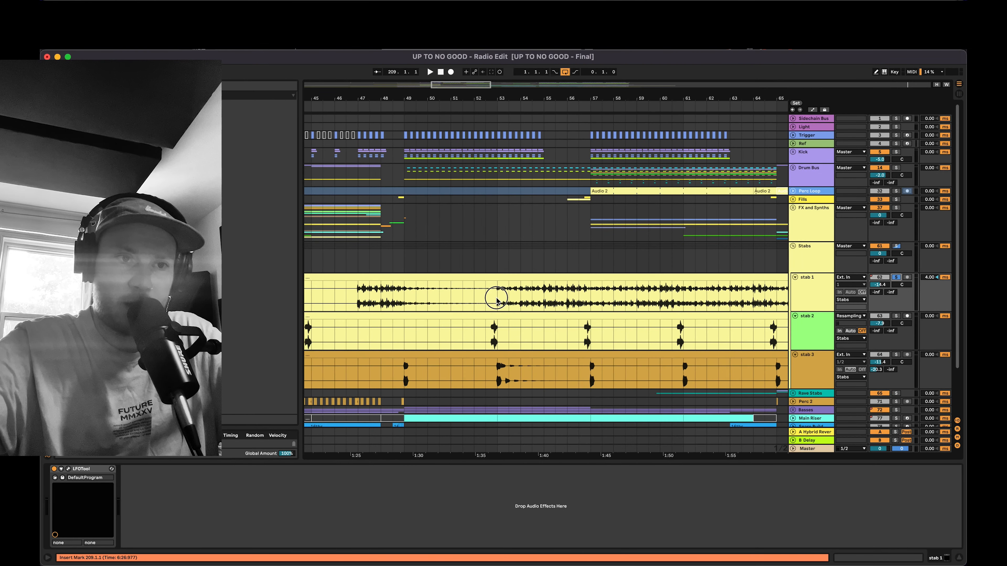
# Play the soloed stab 1 track from bar 53 and turn off its solo.
pyautogui.press('space')
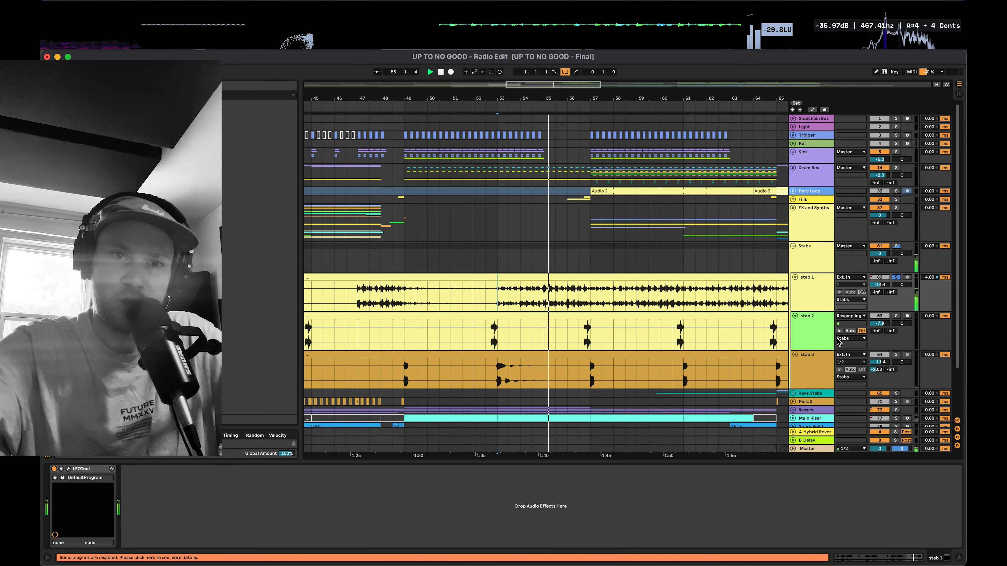
pyautogui.click(813, 288)
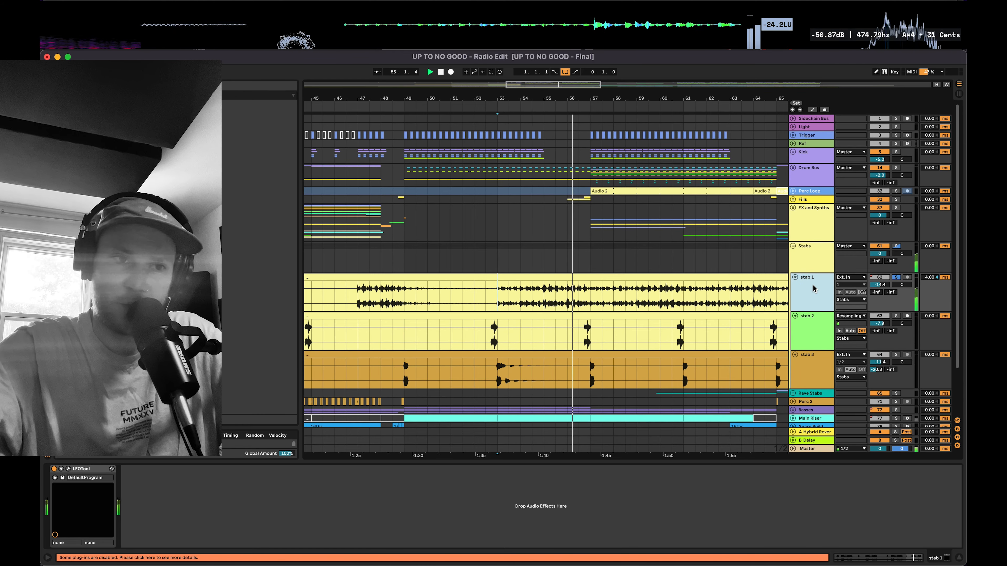
pyautogui.click(896, 277)
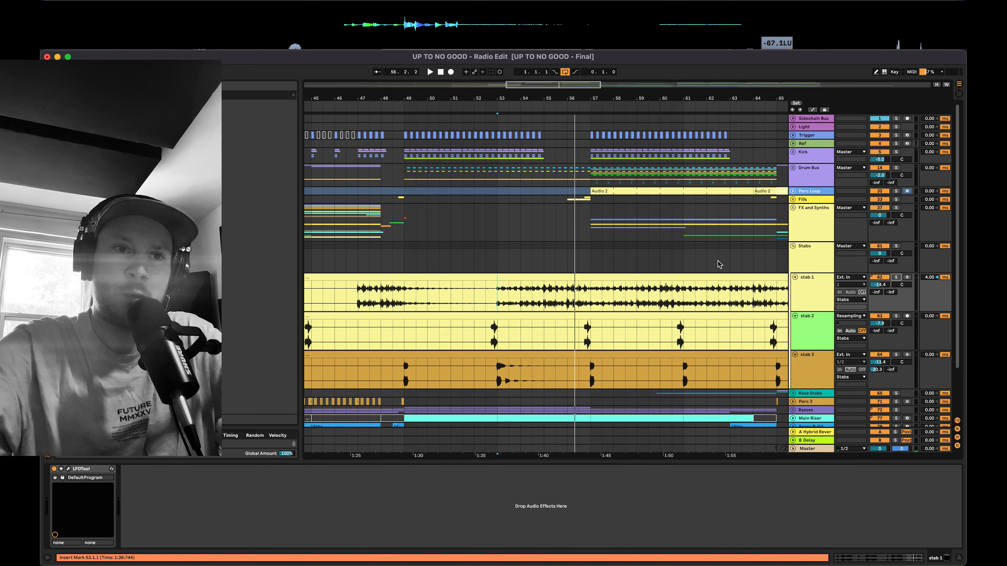
# Examine the arrangement between bars 45 and 81, including the individual tracks inside the FX and Synths group.
pyautogui.hscroll(2, 718, 261)
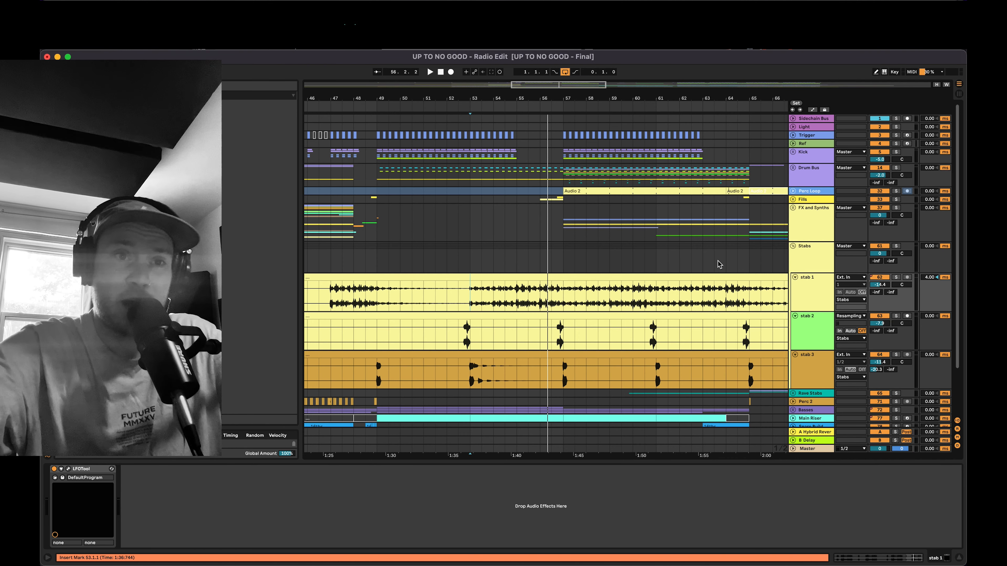
pyautogui.hscroll(6, 718, 262)
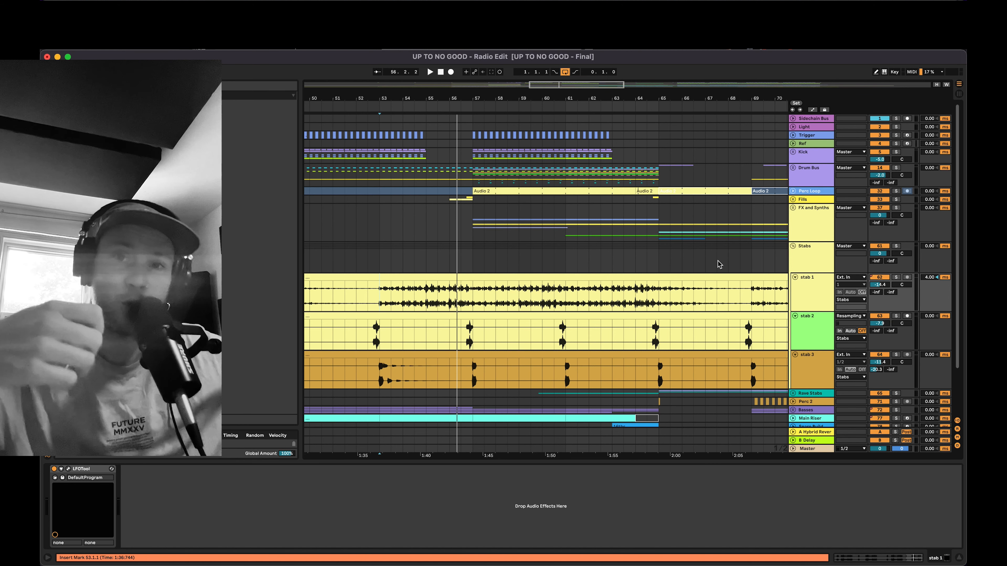
pyautogui.hscroll(3, 718, 263)
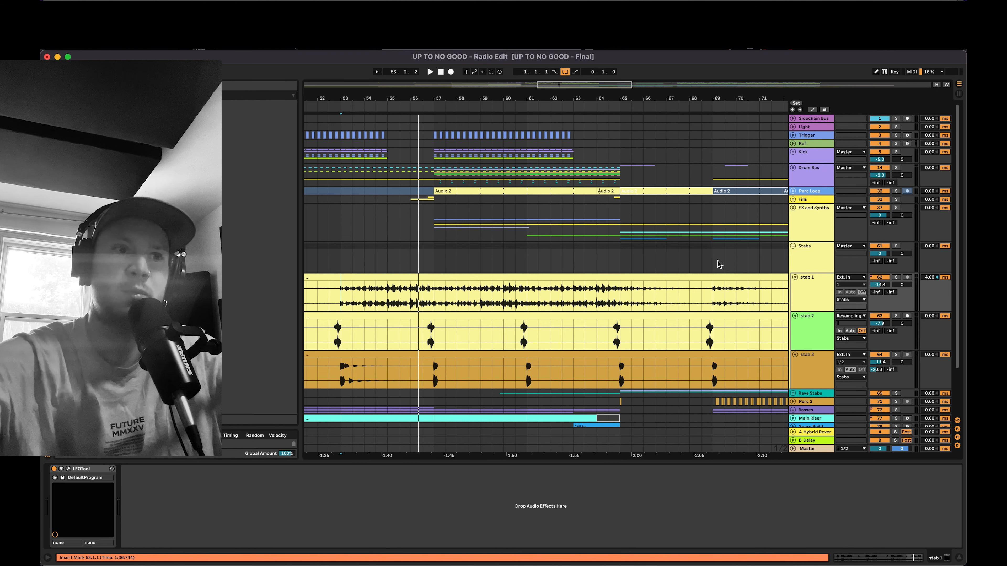
pyautogui.hscroll(3, 668, 242)
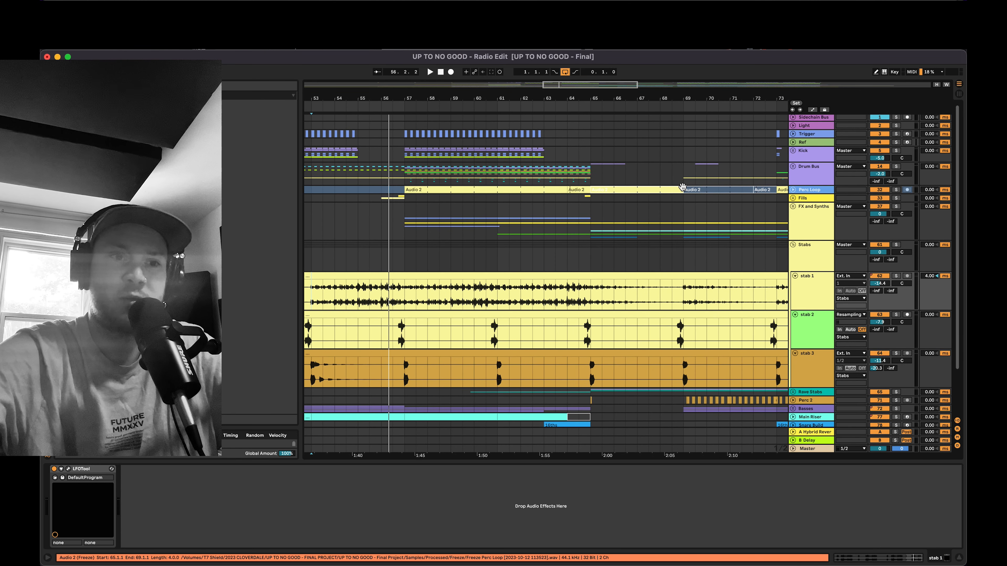
pyautogui.click(793, 206)
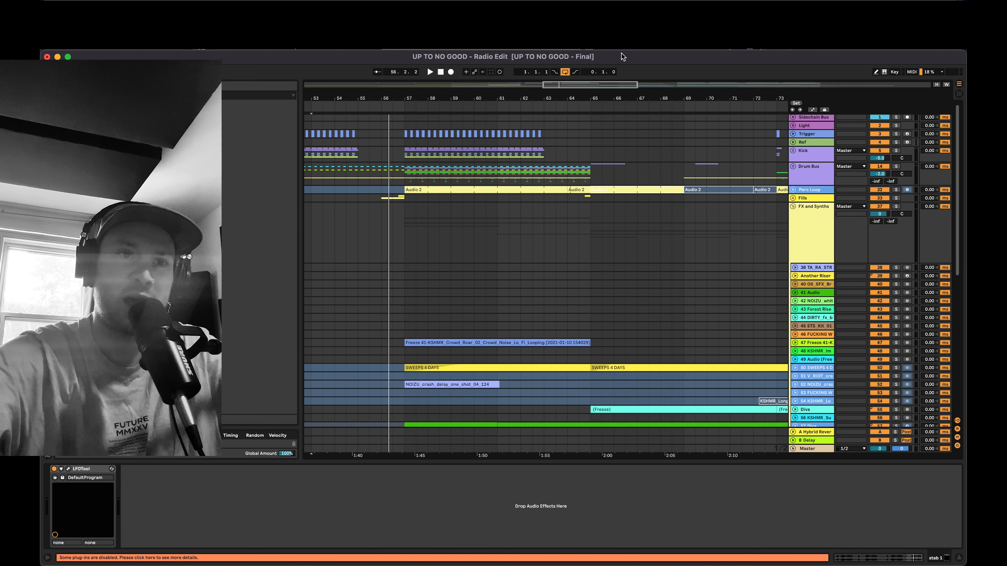
pyautogui.scroll(-5, 694, 238)
pyautogui.hscroll(3, 651, 236)
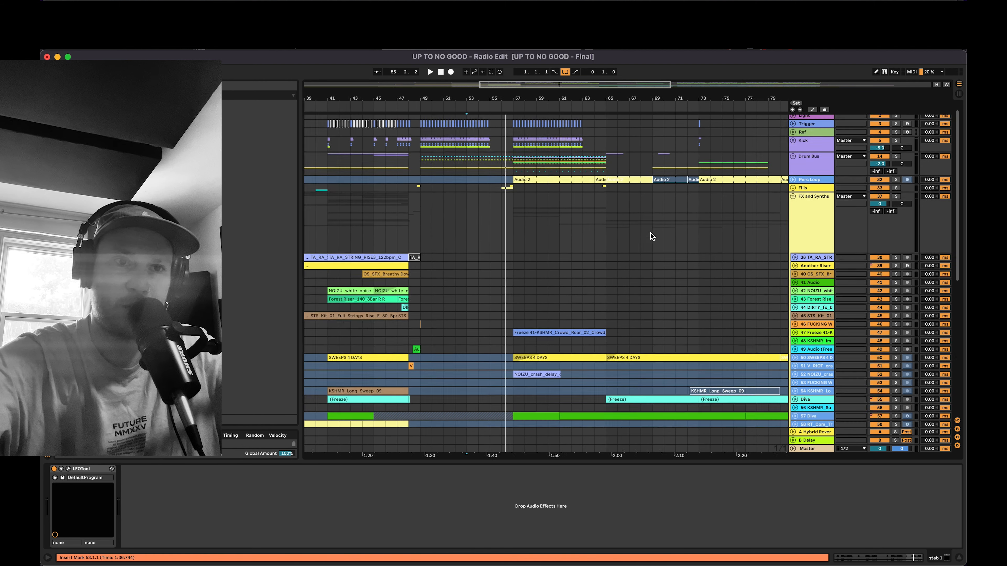
pyautogui.click(793, 201)
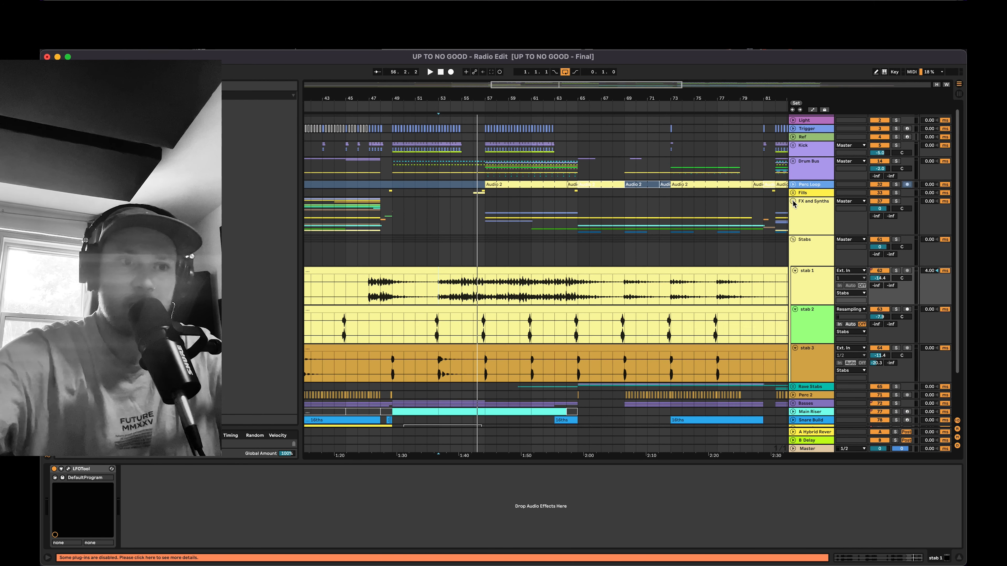
pyautogui.hscroll(-2, 623, 232)
pyautogui.scroll(1, 623, 233)
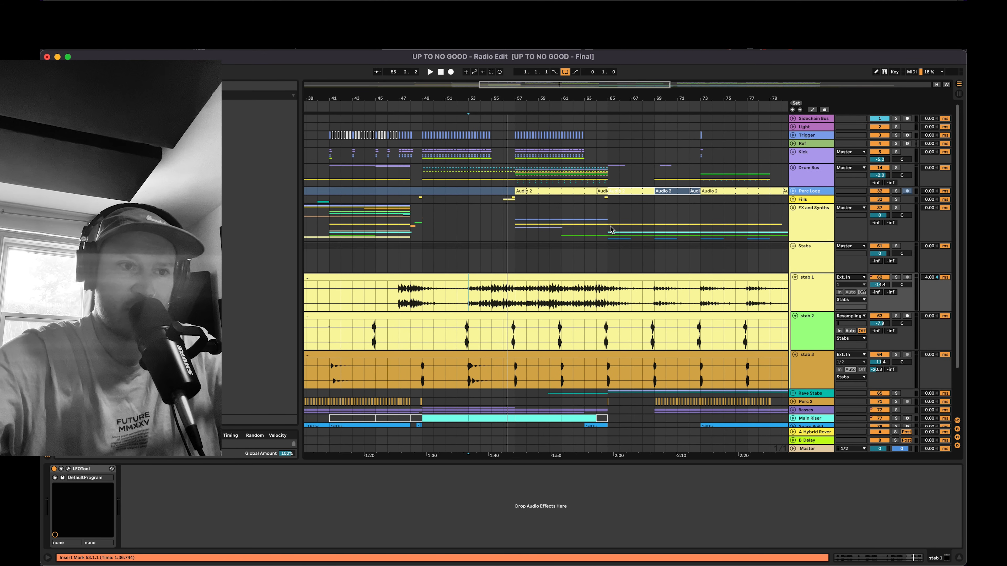
# Unfold the Vocal group and solo its UP TO NO GOODx vocal stem track.
pyautogui.click(423, 261)
pyautogui.scroll(-3, 423, 262)
pyautogui.hscroll(-1, 423, 261)
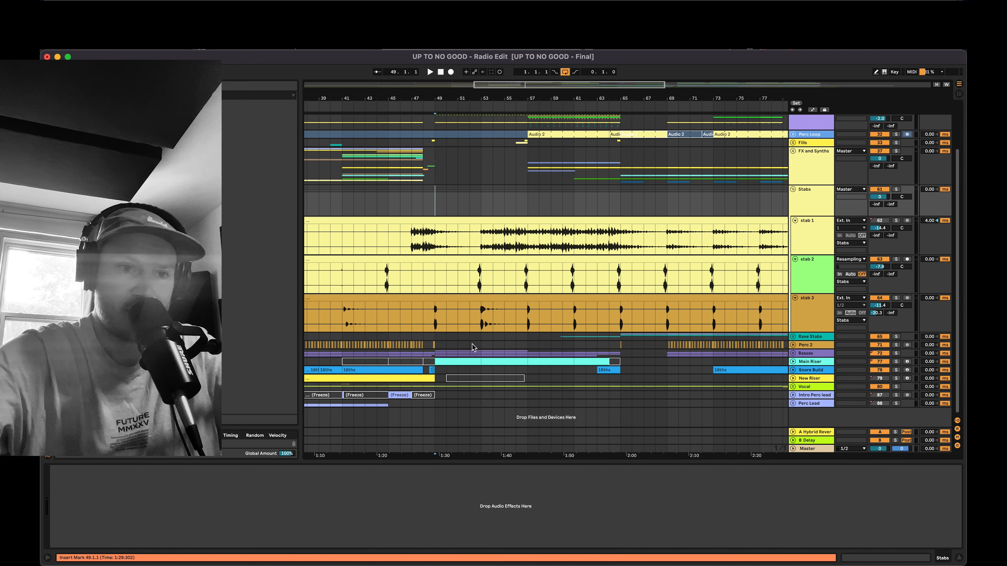
pyautogui.click(793, 387)
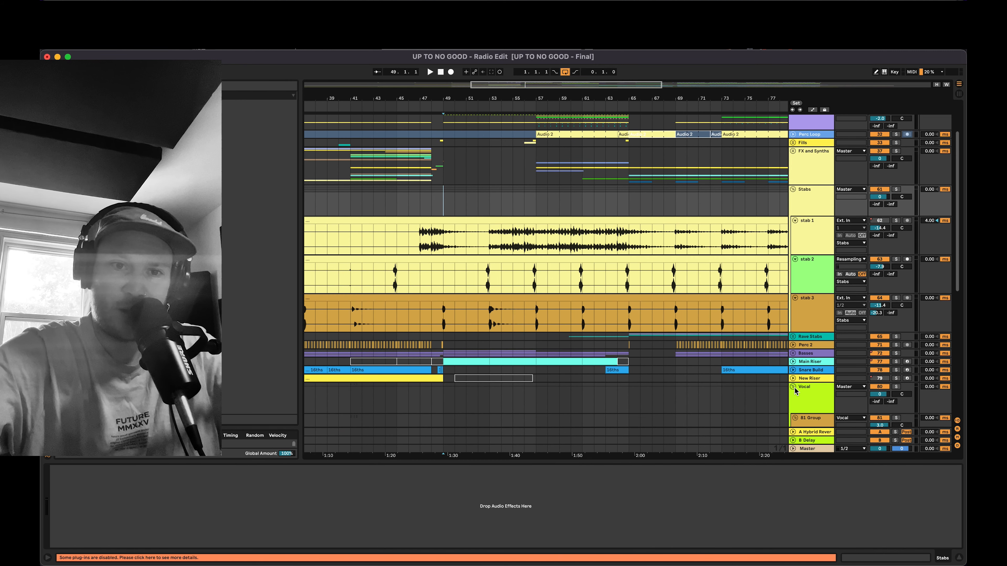
pyautogui.scroll(-5, 805, 393)
pyautogui.click(815, 395)
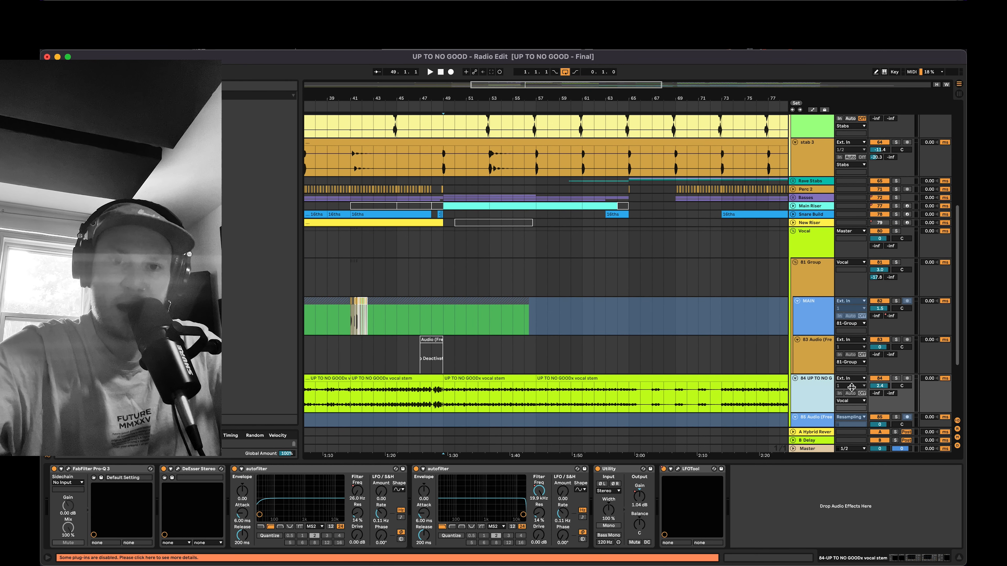
pyautogui.click(896, 379)
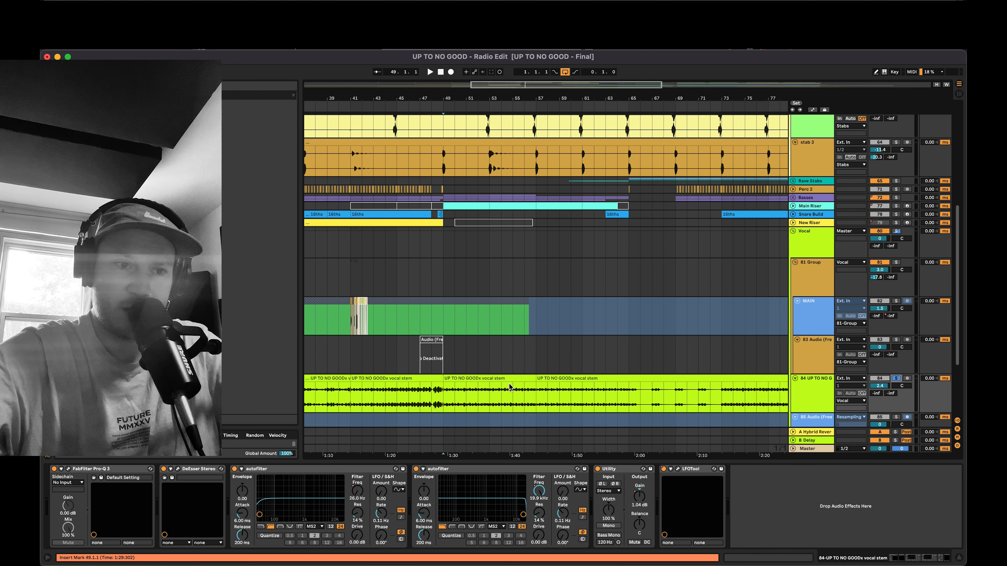
# Listen to the vocal stem clip that runs from bar 49 to bar 57.
pyautogui.click(469, 379)
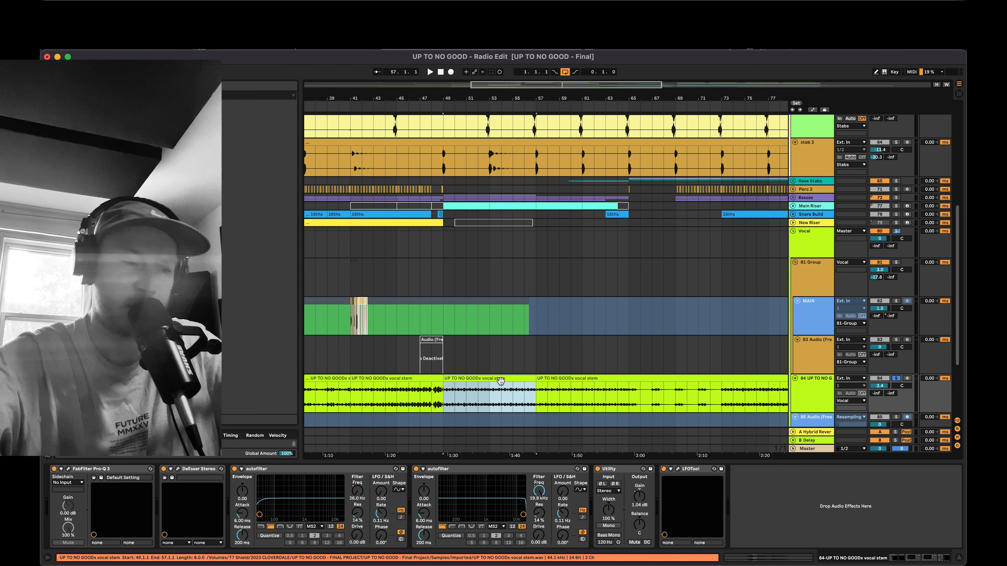
pyautogui.scroll(-2, 500, 381)
pyautogui.hscroll(-2, 501, 383)
pyautogui.scroll(-5, 519, 250)
pyautogui.hscroll(-3, 520, 250)
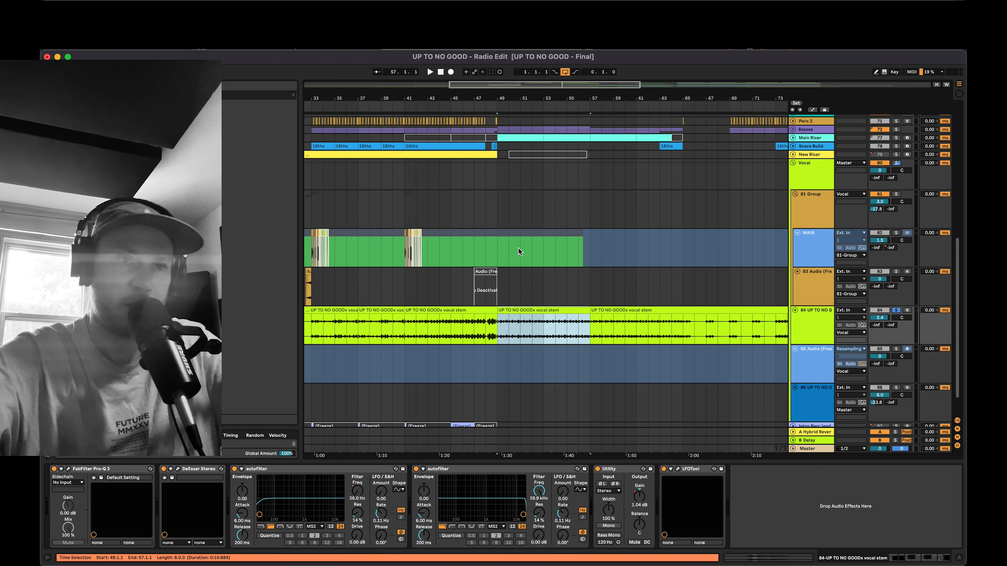
pyautogui.press('space')
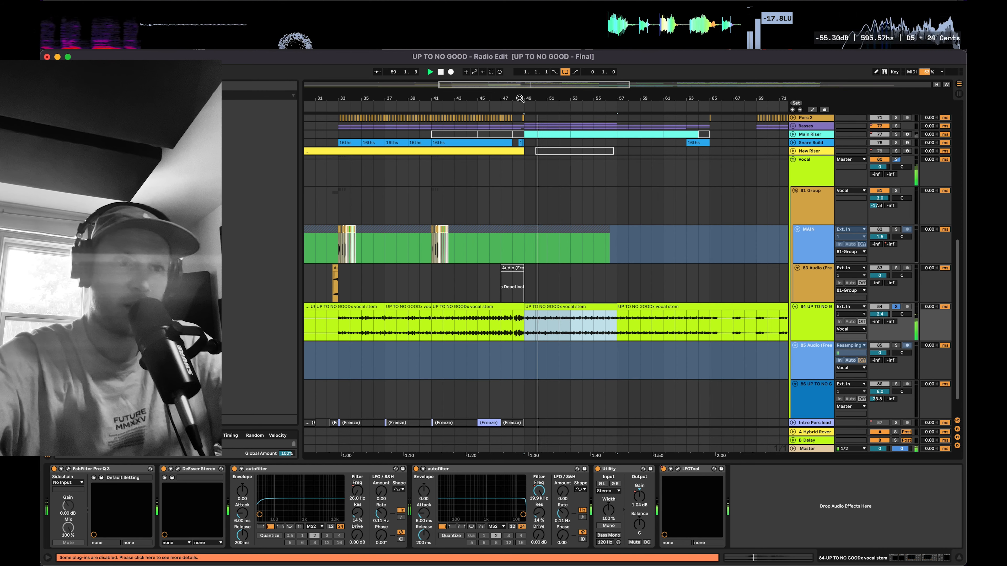
pyautogui.press('space')
# Insert a new audio track below the frozen MAIN vocal track and unfreeze MAIN.
pyautogui.moveTo(521, 98); pyautogui.dragTo(521, 159)
pyautogui.hscroll(-5, 581, 278)
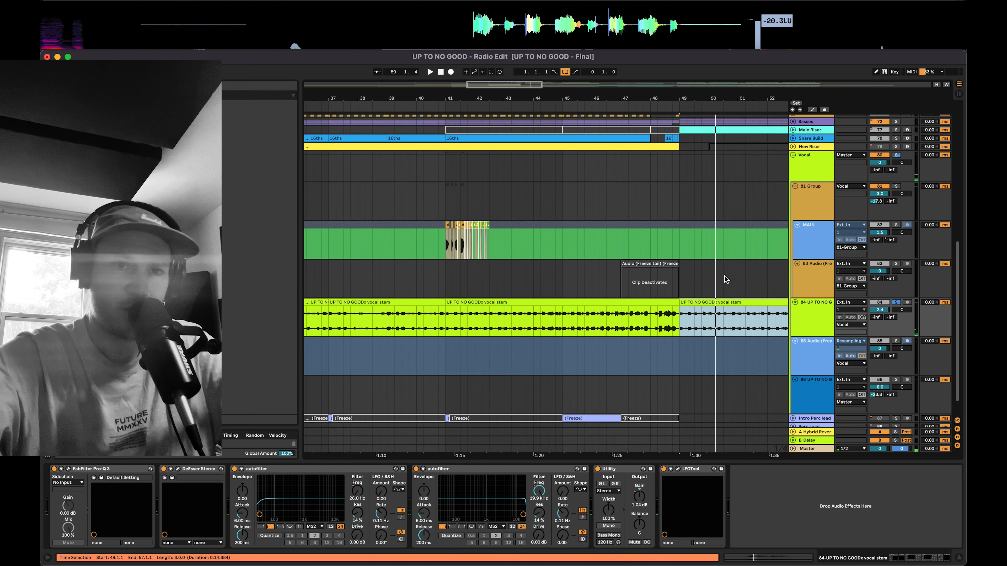
pyautogui.click(804, 247)
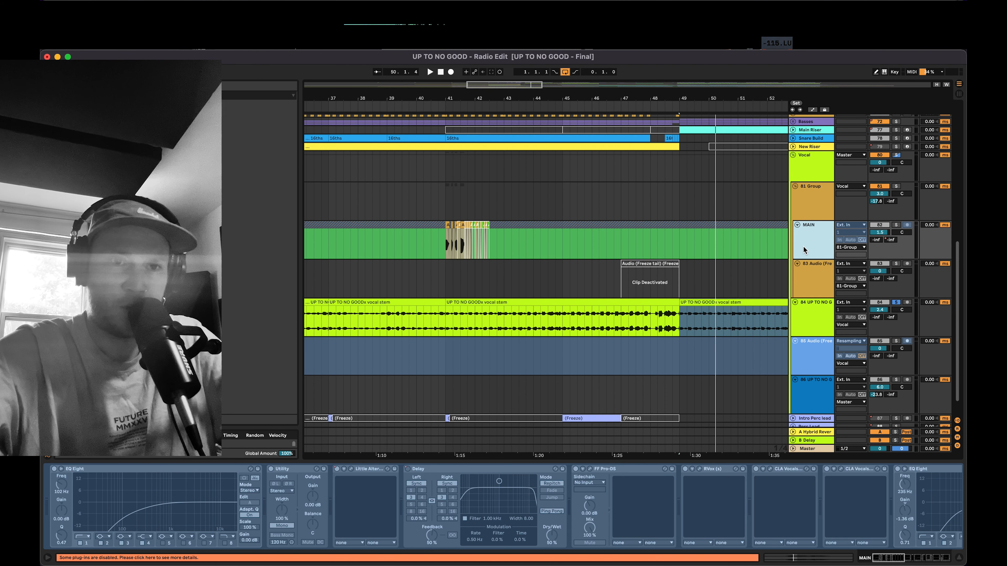
pyautogui.press('super+t')
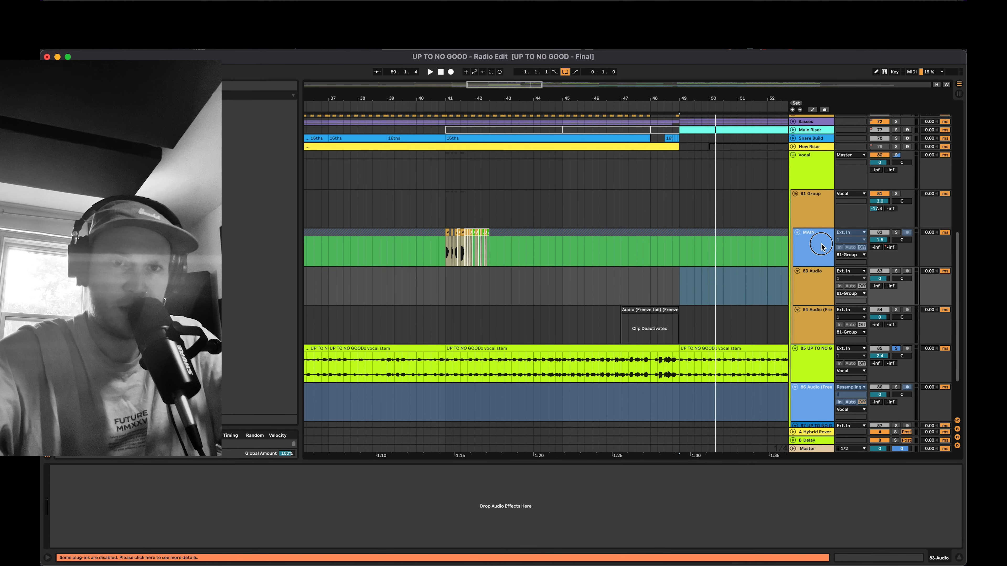
pyautogui.rightClick(822, 246)
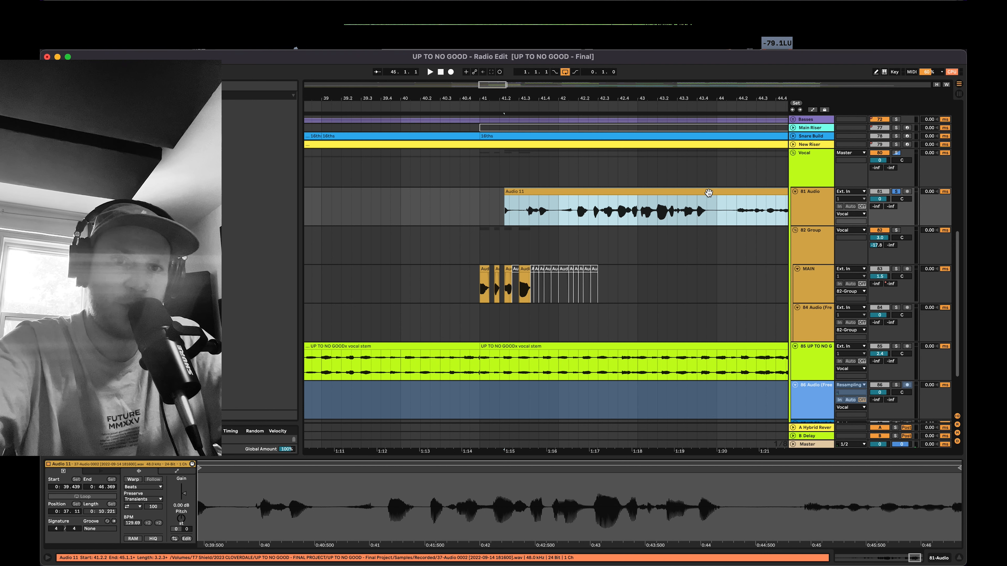
# Undo the edits made with the Audio 11 clip copy, back to an empty new audio track and a frozen MAIN track.
pyautogui.press('Delete')
pyautogui.press('super+z')
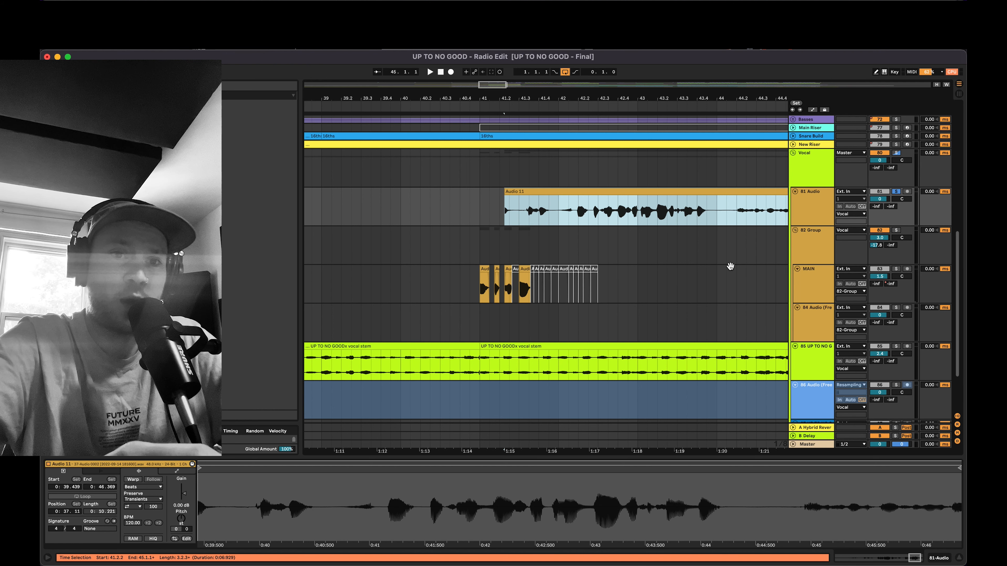
pyautogui.press('super+z')
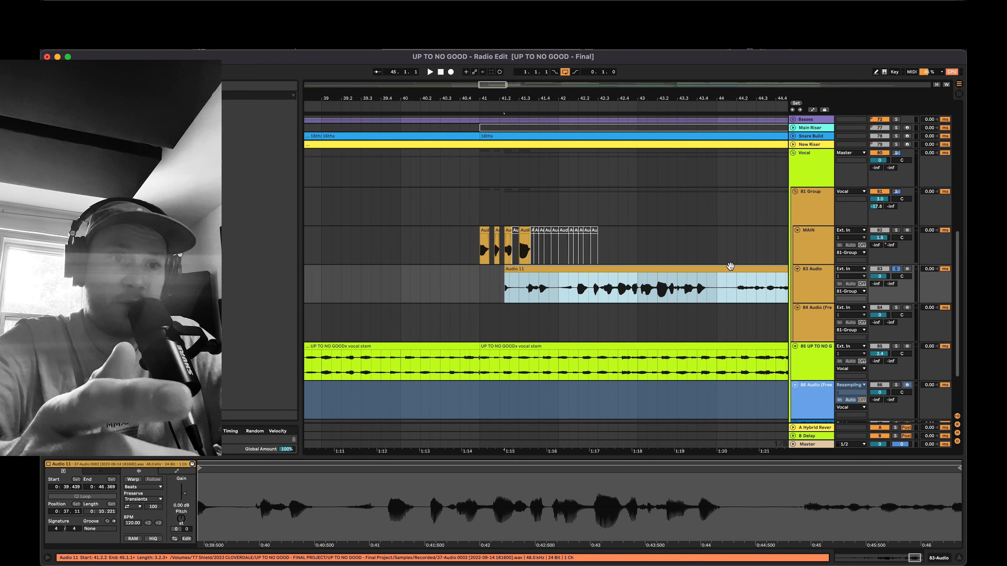
pyautogui.press('super+z')
pyautogui.press('super+z')
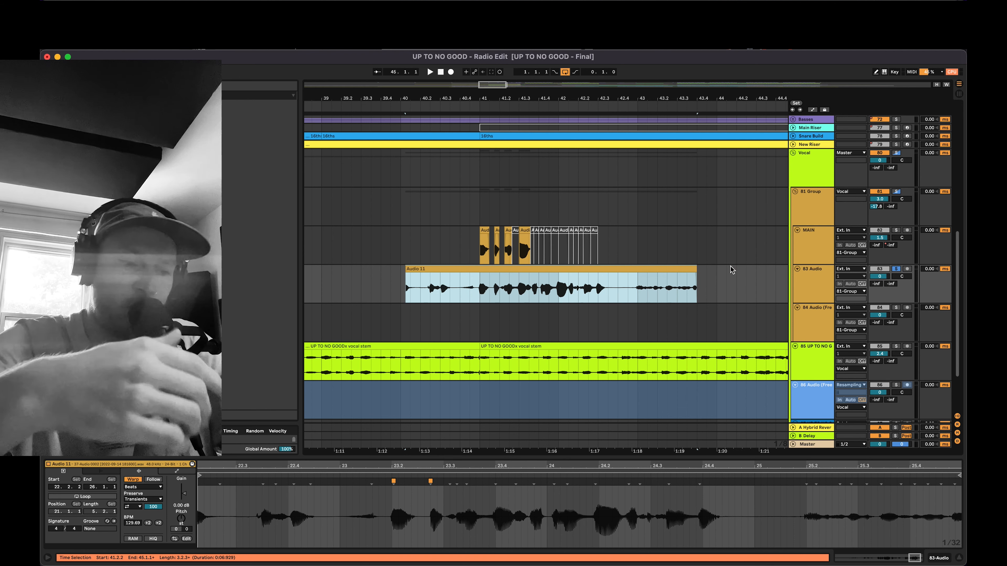
pyautogui.press('super+z')
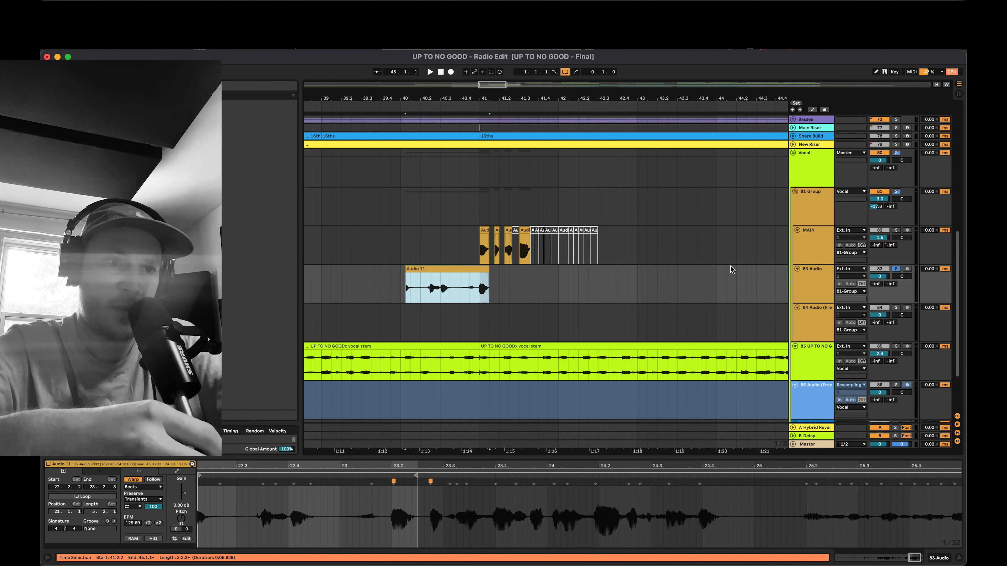
pyautogui.press('super+z')
pyautogui.press('super+z')
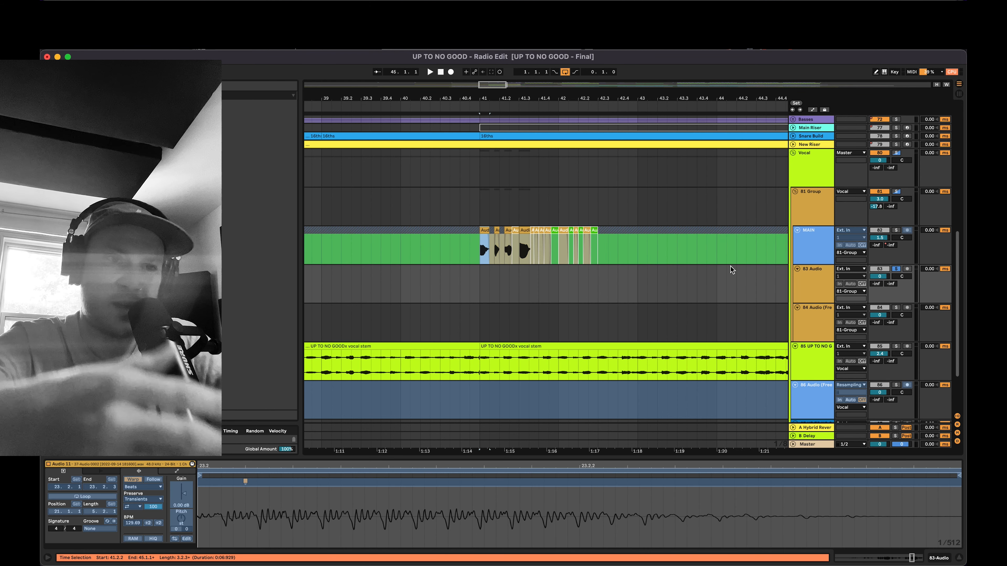
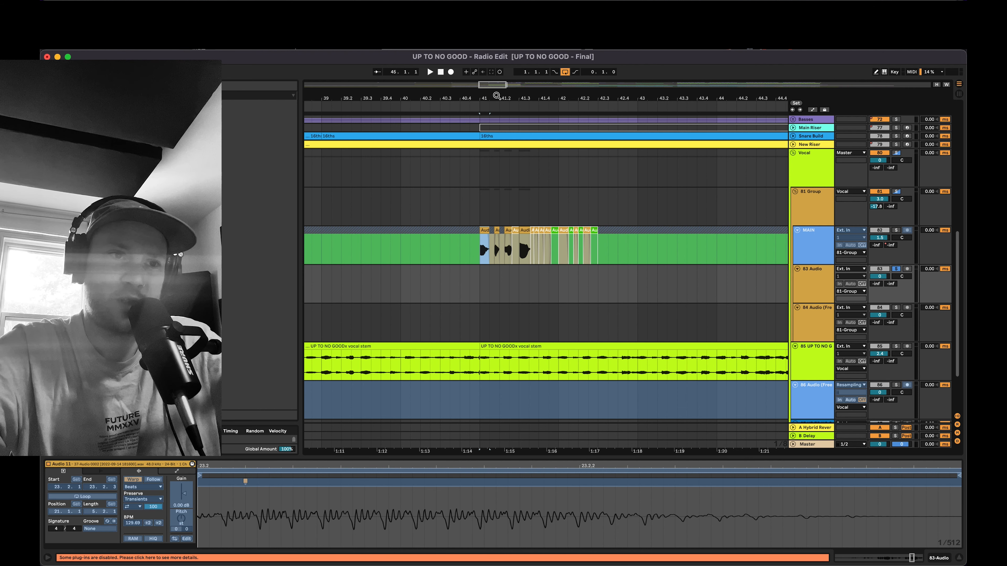
# Solo the MAIN vocal track in place of the 83 Audio track.
pyautogui.moveTo(497, 95); pyautogui.dragTo(633, 268)
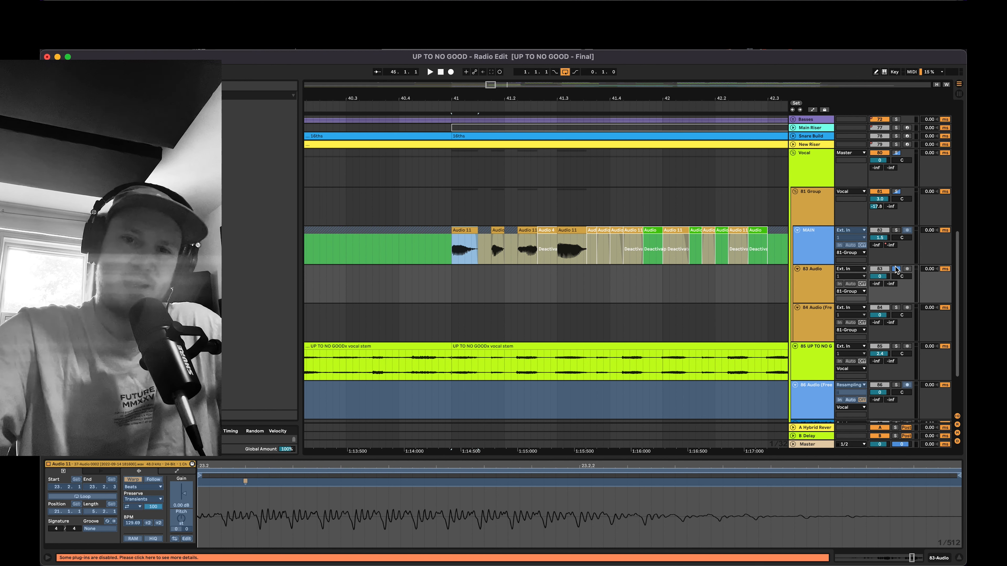
pyautogui.click(811, 254)
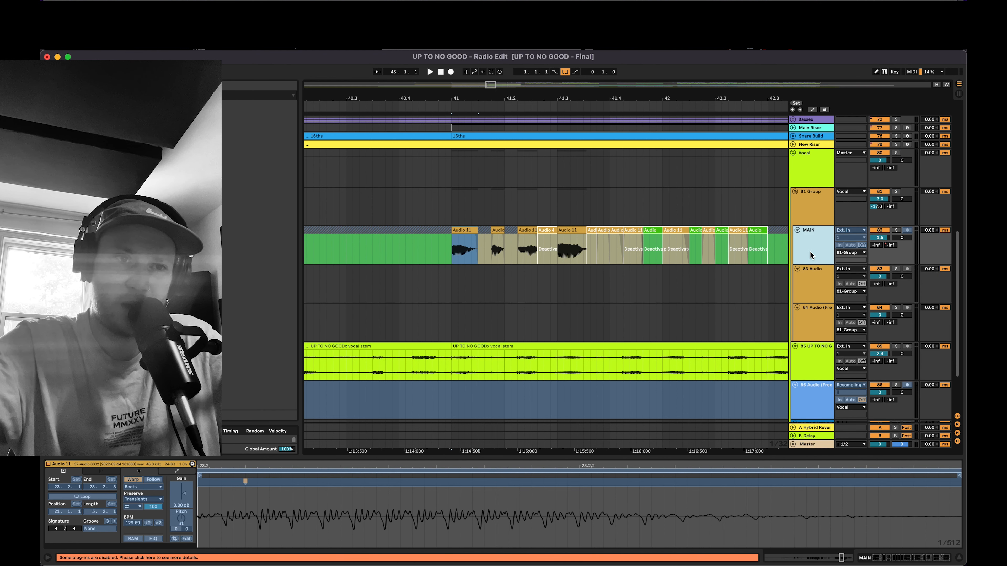
pyautogui.click(896, 230)
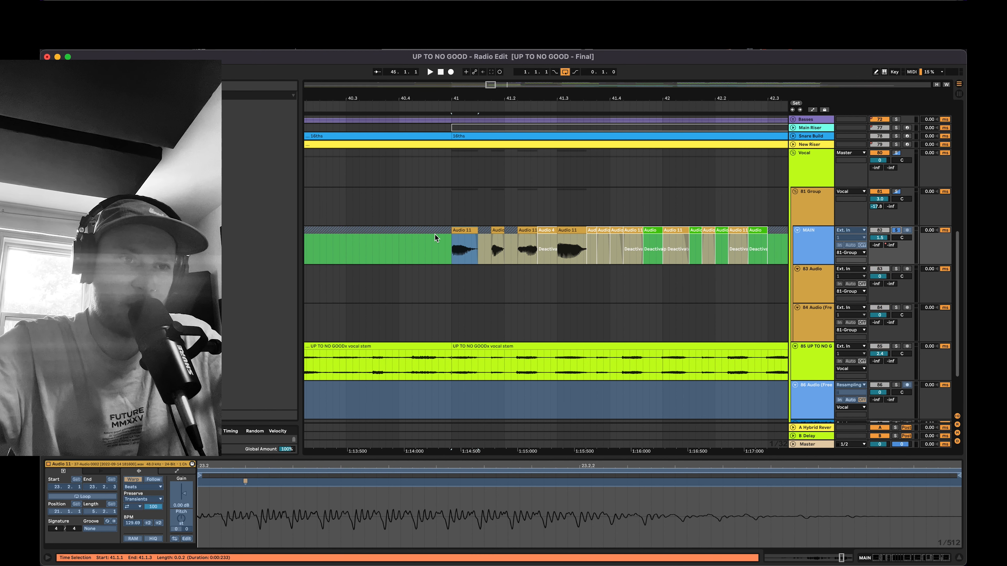
# Listen to and examine the short chopped Audio 11 clips at the start of bar 41 on the MAIN track.
pyautogui.click(497, 231)
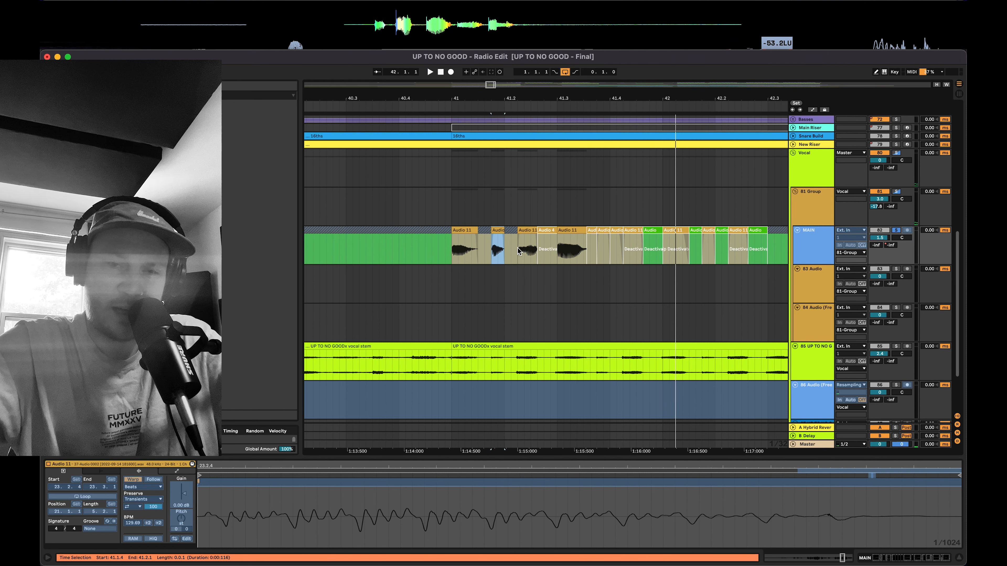
pyautogui.moveTo(685, 94); pyautogui.dragTo(685, 56)
pyautogui.moveTo(621, 98); pyautogui.dragTo(621, 135)
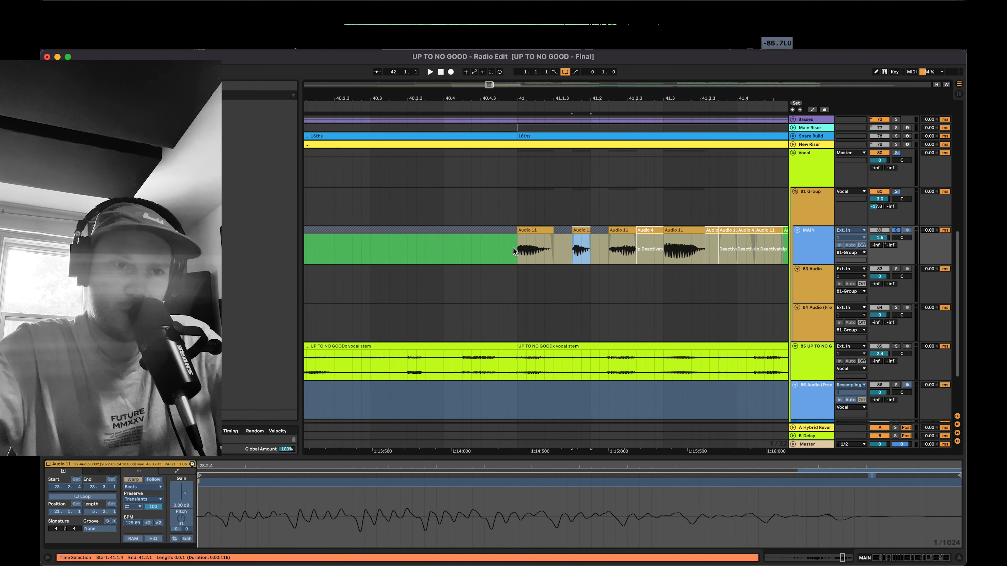
pyautogui.click(533, 231)
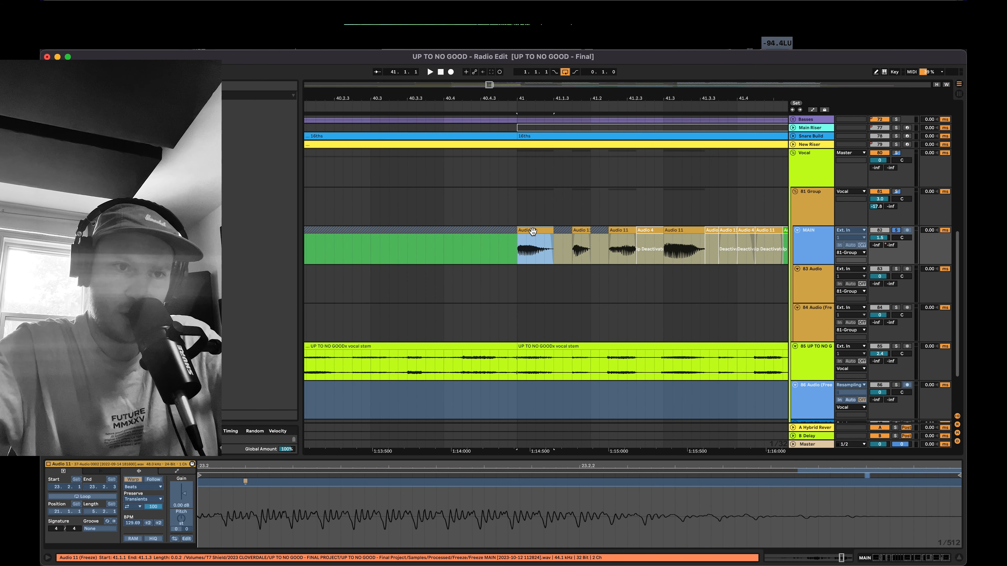
pyautogui.click(580, 236)
pyautogui.click(609, 245)
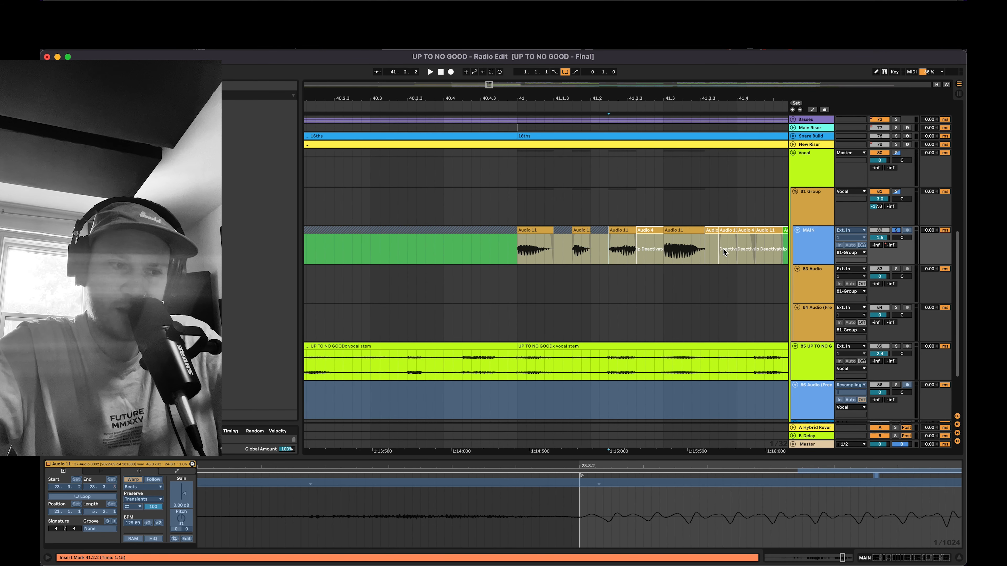
# Examine the MAIN track's effect chain from the first EQ Eight through to the last EQ Eight in the rack.
pyautogui.hscroll(3, 723, 252)
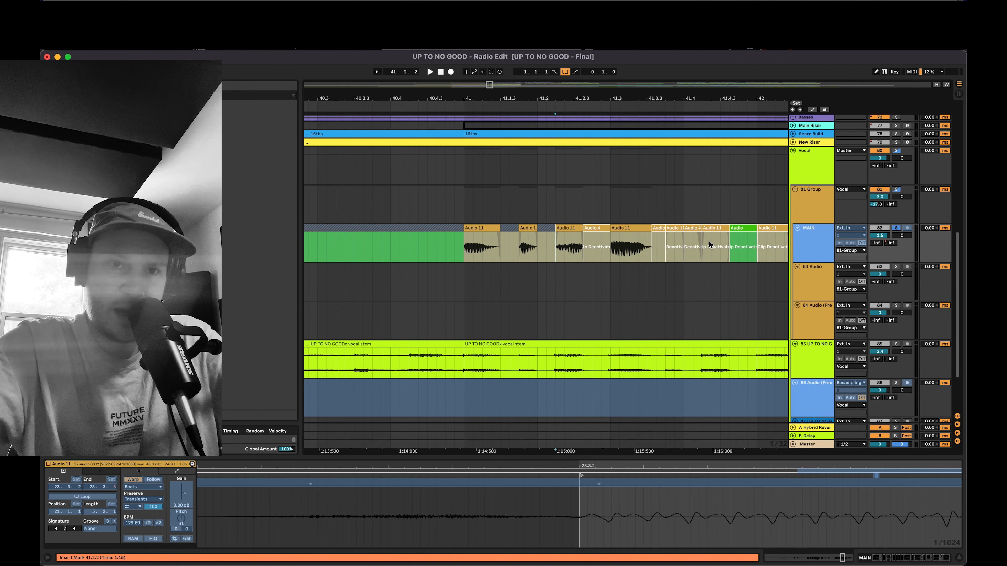
pyautogui.click(815, 250)
pyautogui.click(865, 559)
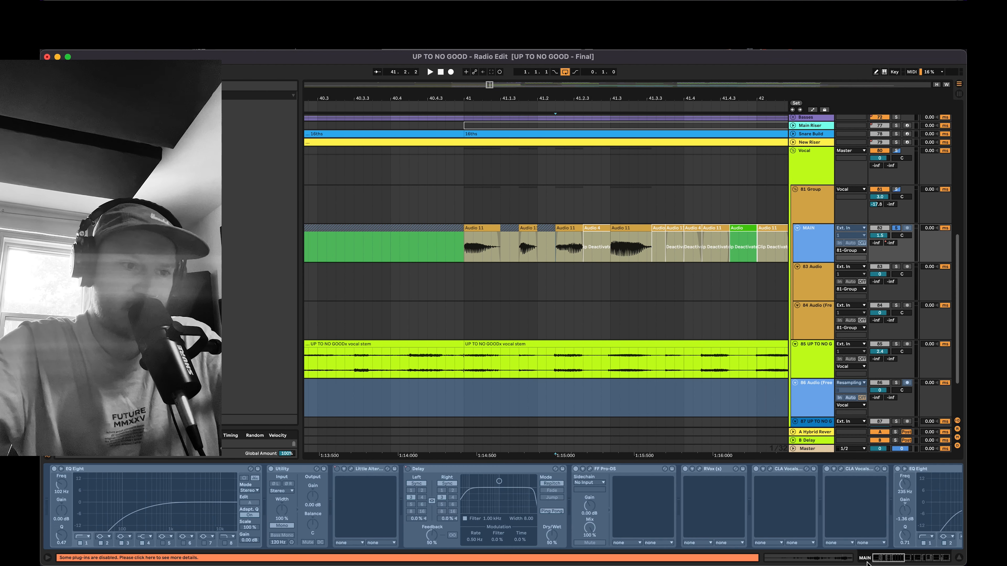
pyautogui.hscroll(10, 345, 488)
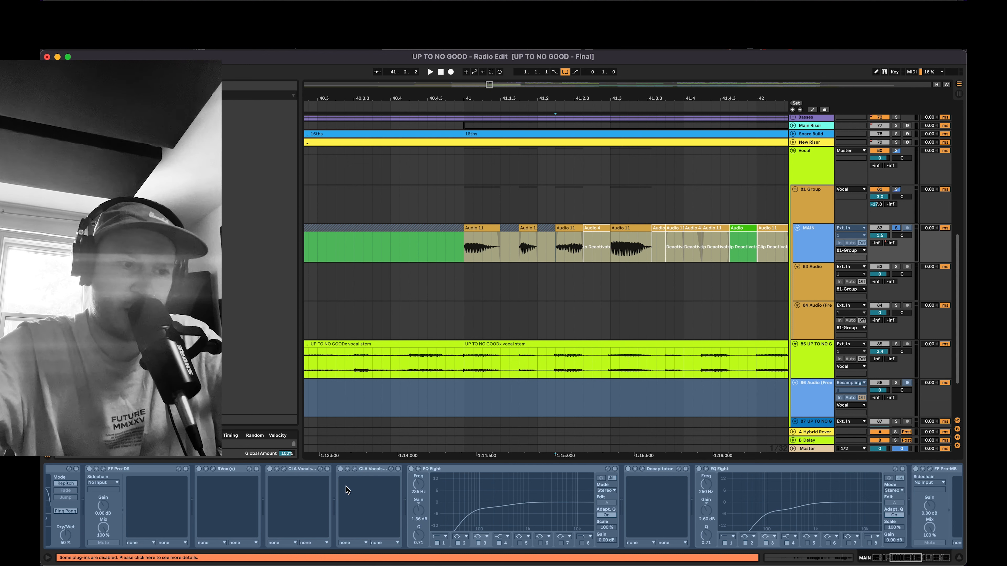
pyautogui.hscroll(5, 333, 493)
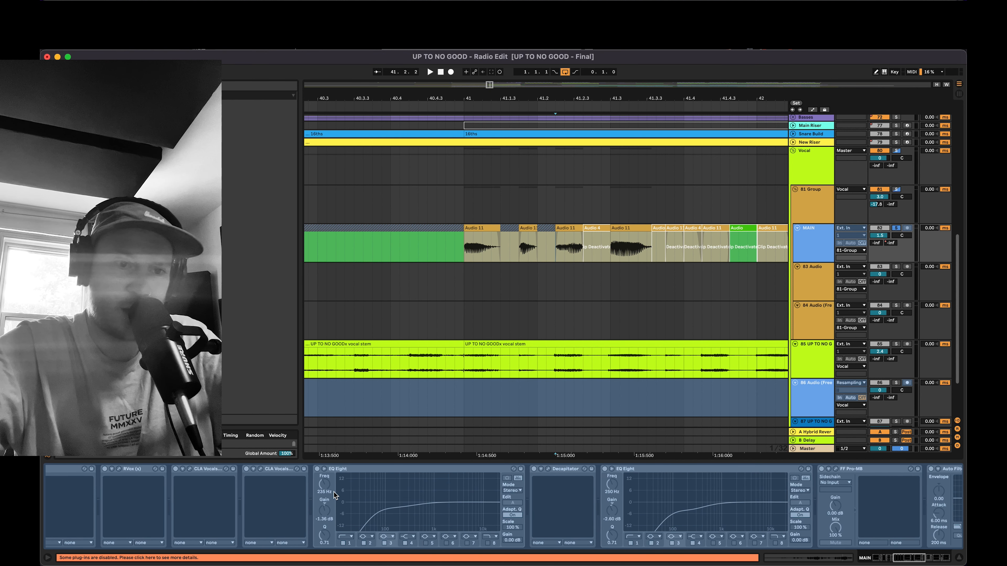
pyautogui.hscroll(15, 333, 494)
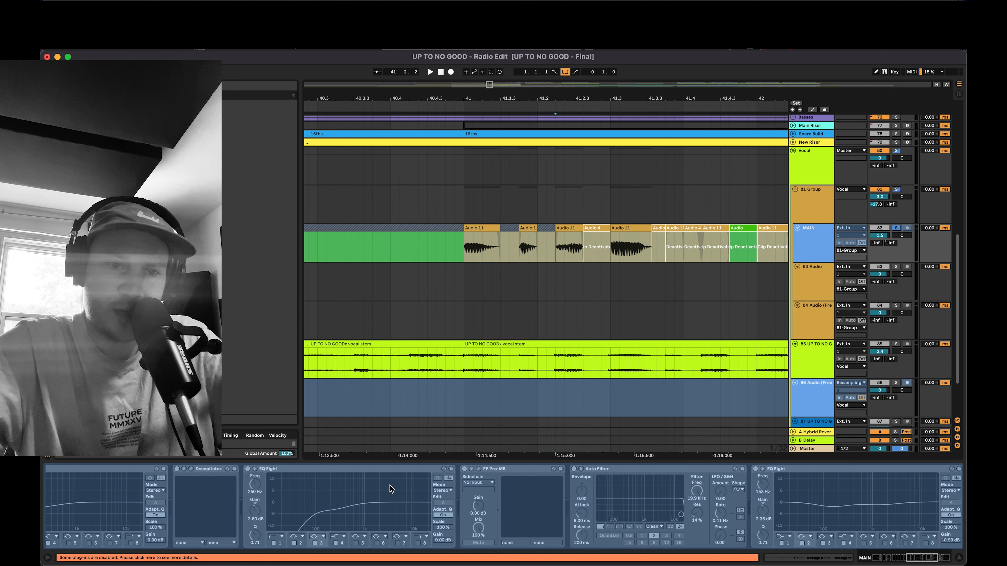
pyautogui.hscroll(15, 390, 489)
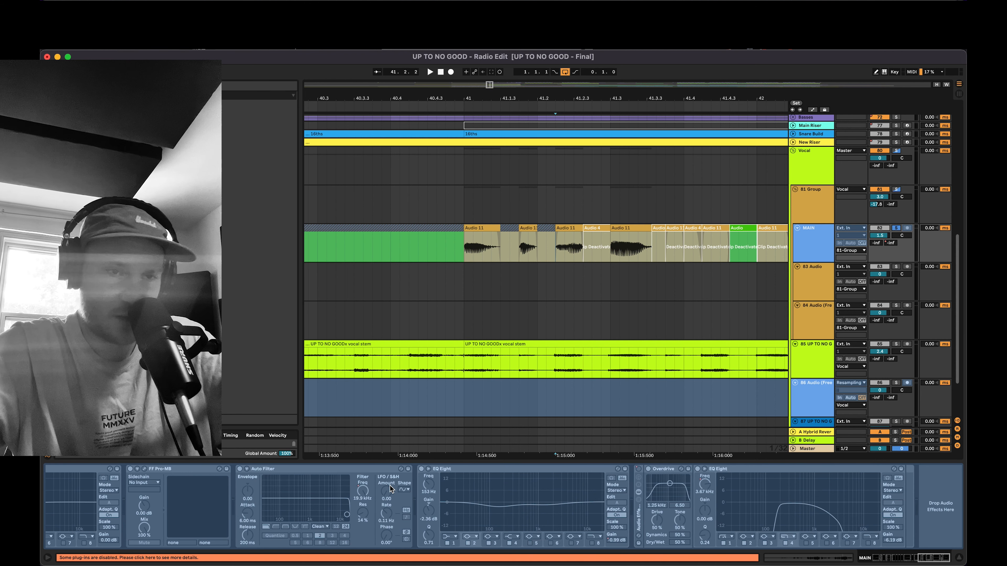
pyautogui.hscroll(-20, 391, 489)
pyautogui.hscroll(-15, 391, 488)
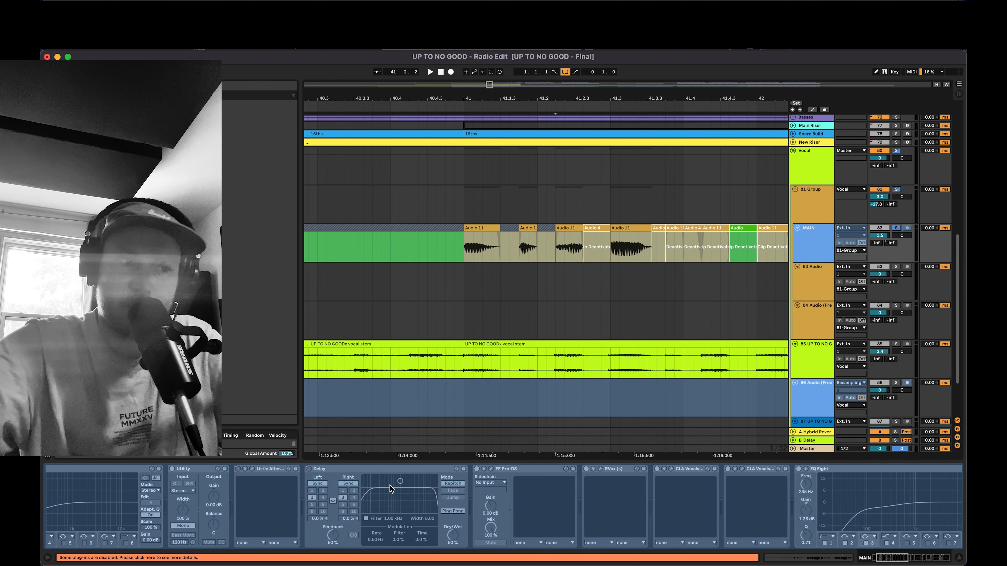
pyautogui.click(807, 251)
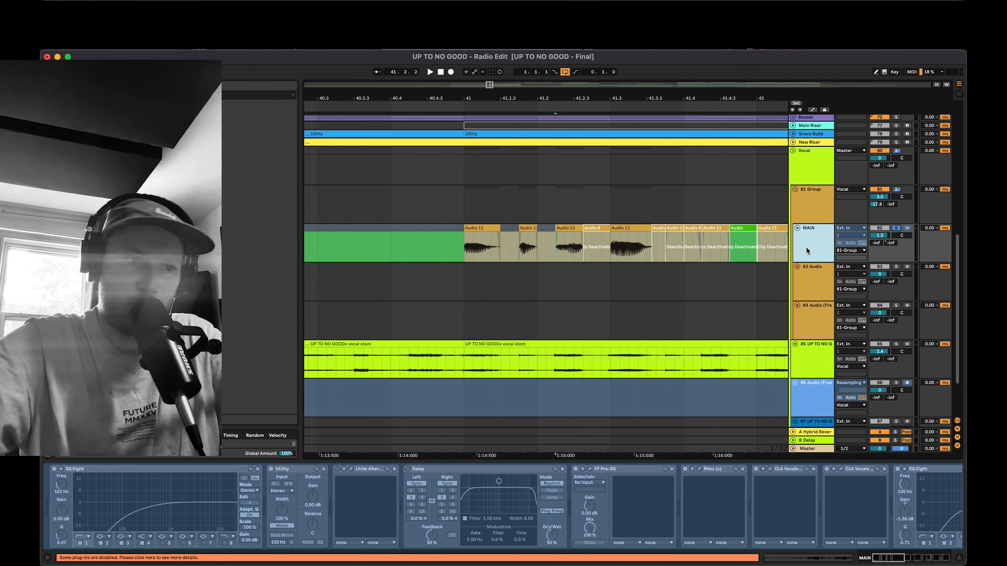
# Play the soloed MAIN vocal chops from just after bar 40.
pyautogui.moveTo(555, 99); pyautogui.dragTo(554, 71)
pyautogui.click(465, 263)
pyautogui.press('space')
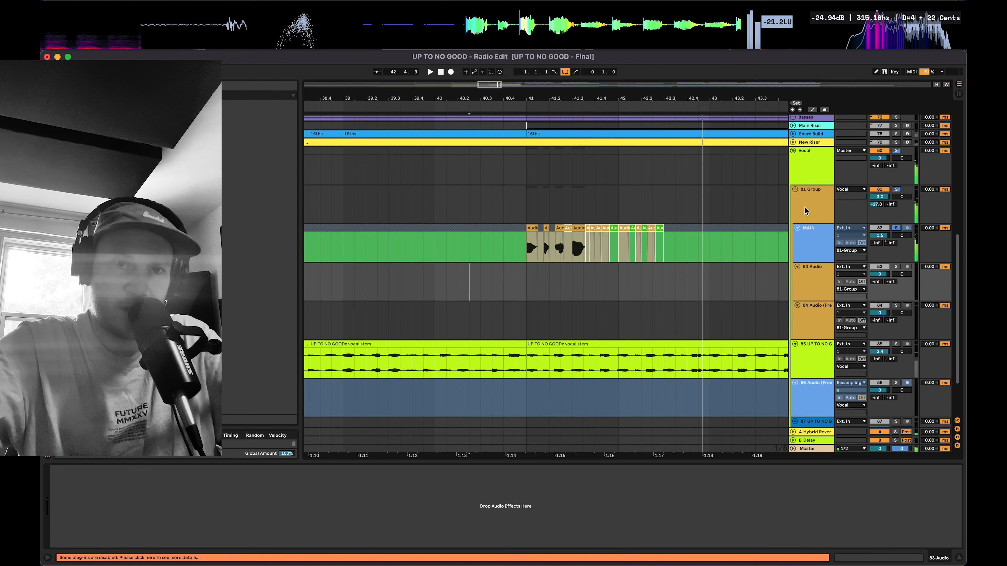
# Show the automation lanes and view the Delay's Device On automation on the MAIN track.
pyautogui.click(811, 239)
pyautogui.press('a')
pyautogui.click(811, 236)
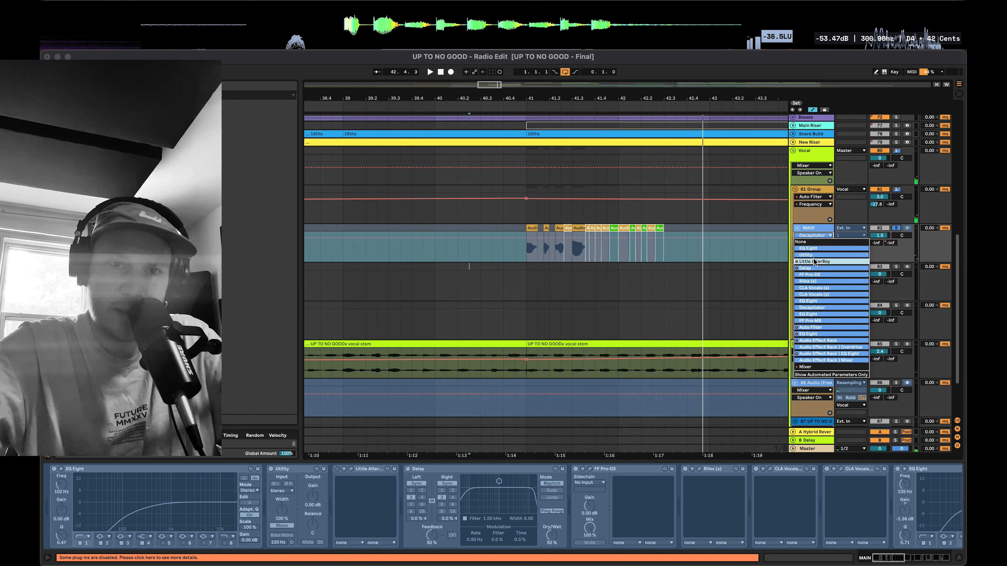
pyautogui.click(813, 265)
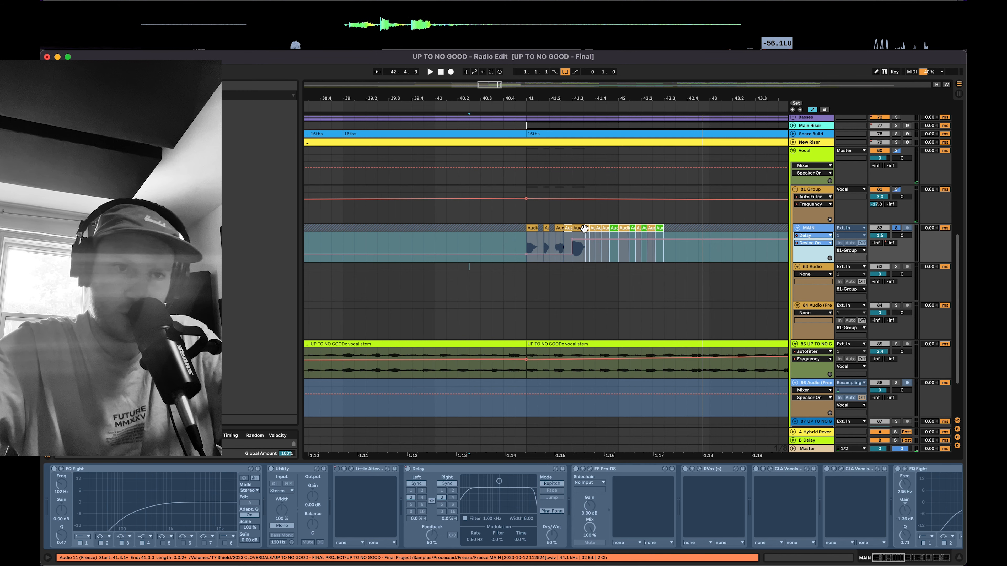
pyautogui.scroll(3, 722, 238)
pyautogui.hscroll(3, 722, 238)
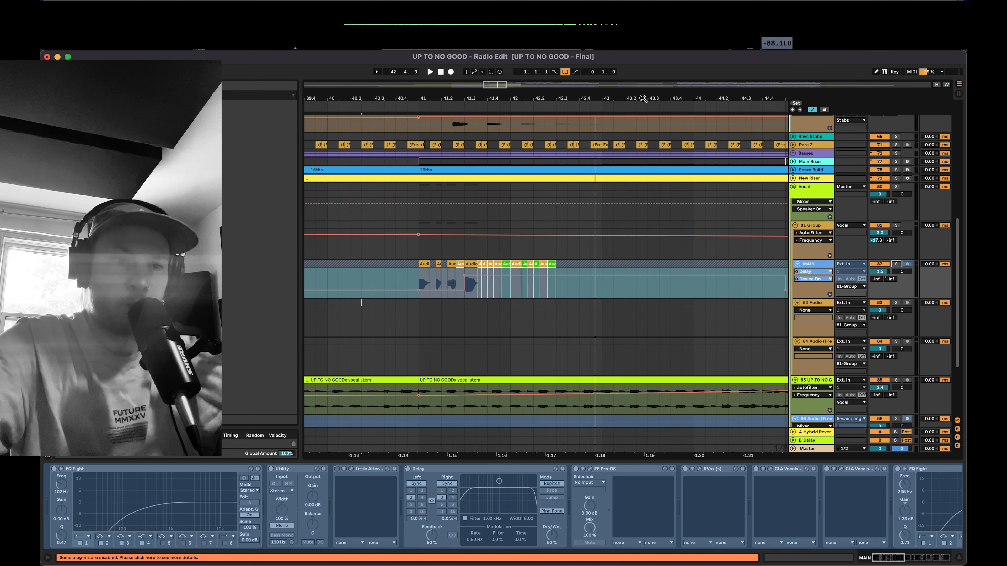
# Solo the 85 UP TO NO GOOD vocal stem track and play its clip from bar 49.
pyautogui.moveTo(643, 99); pyautogui.dragTo(637, 78)
pyautogui.scroll(-2, 657, 202)
pyautogui.hscroll(4, 657, 201)
pyautogui.hscroll(4, 688, 239)
pyautogui.scroll(-1, 688, 239)
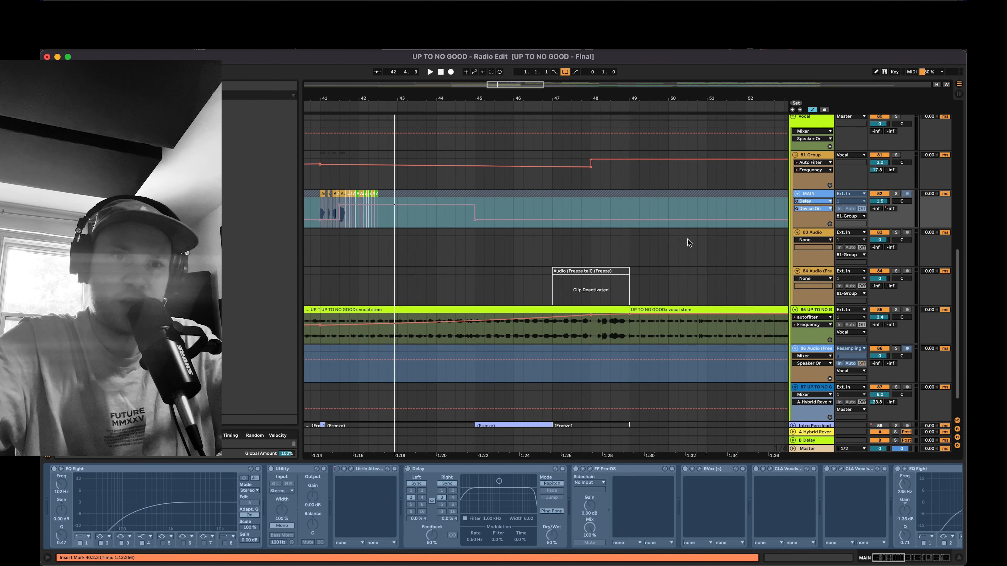
pyautogui.hscroll(5, 689, 328)
pyautogui.scroll(-1, 689, 328)
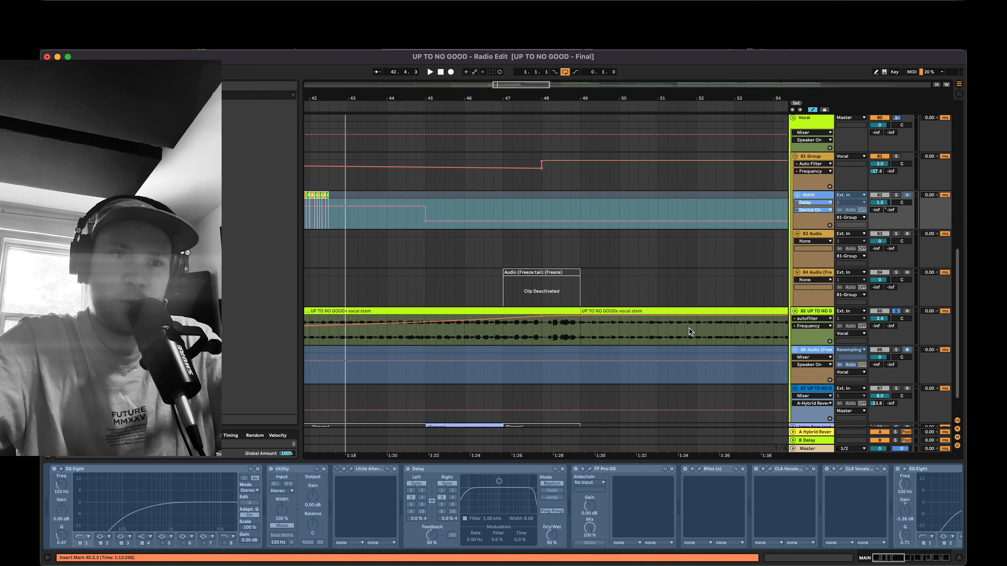
pyautogui.click(522, 306)
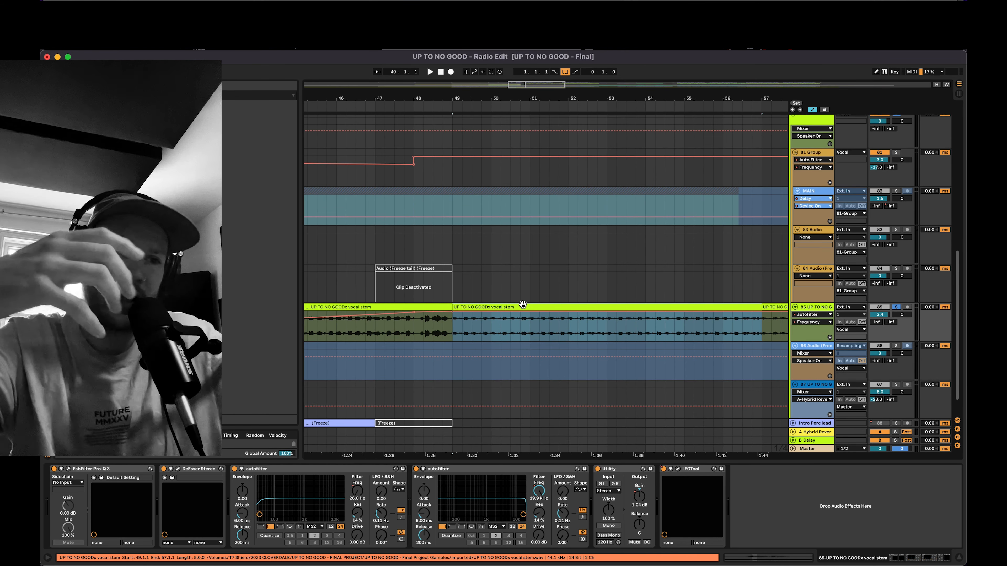
pyautogui.press('super+space')
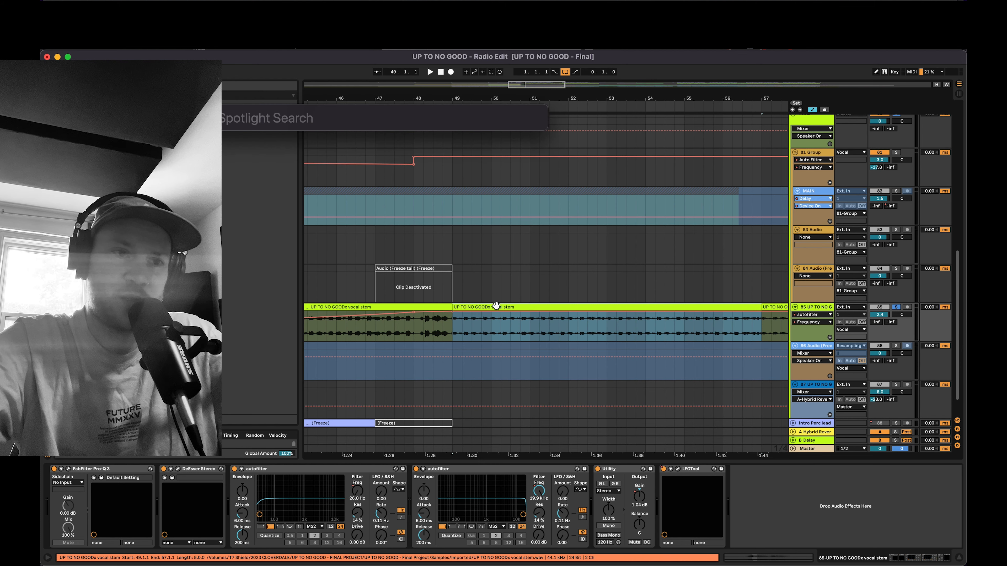
pyautogui.press('Escape')
pyautogui.press('space')
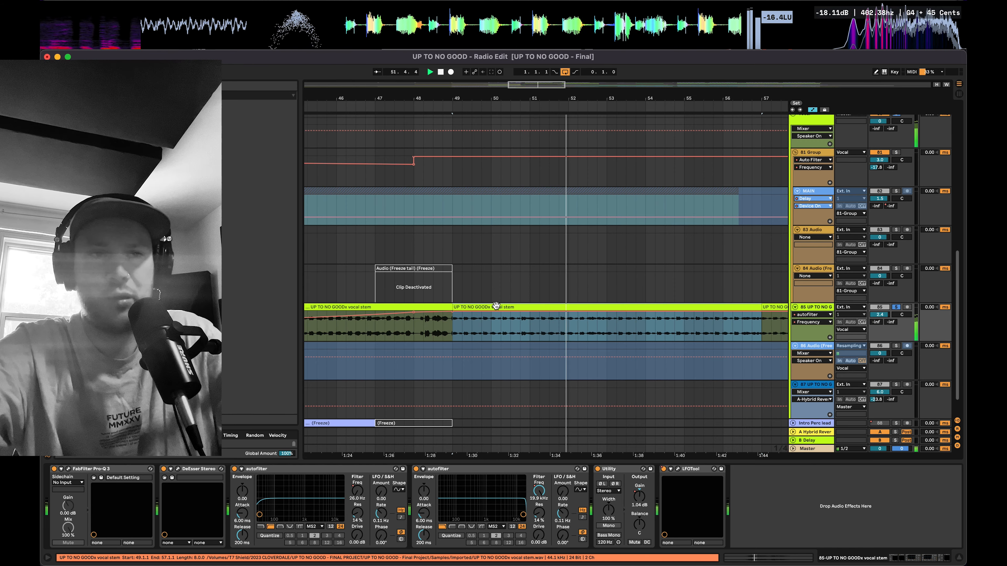
pyautogui.press('space')
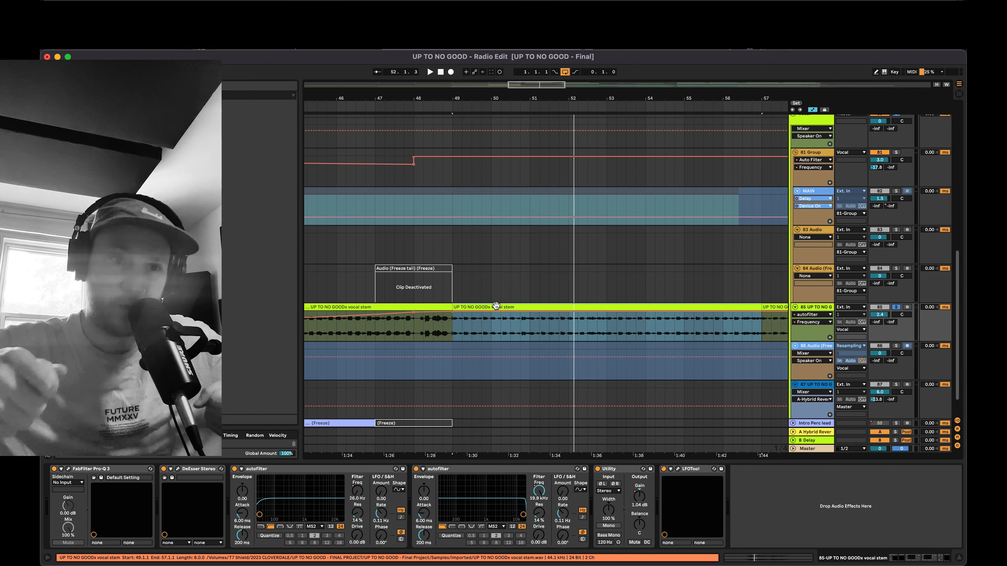
# Solo the Kick, Drum Bus and Basses along with the vocal stem and play the section from bar 49.
pyautogui.scroll(20, 602, 233)
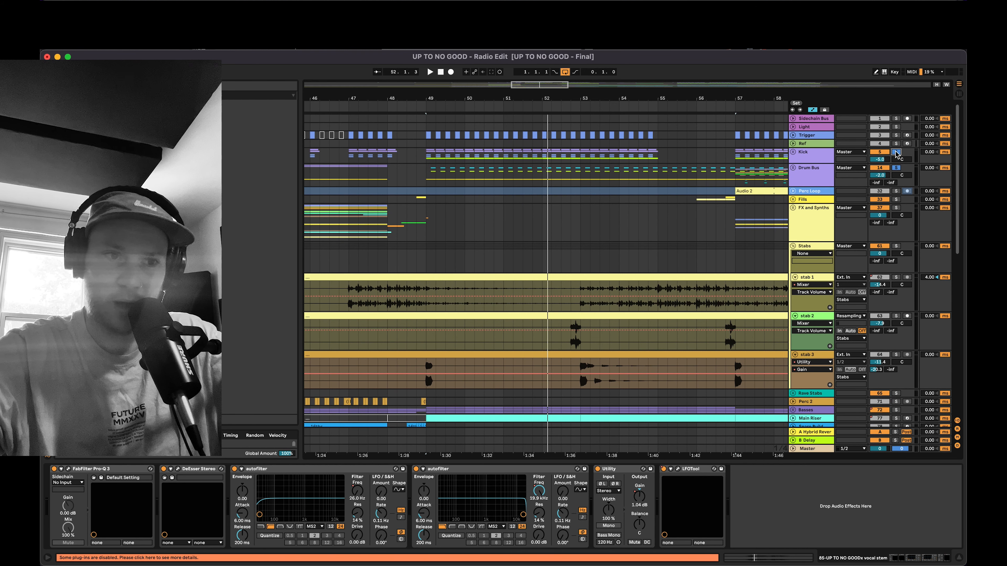
pyautogui.scroll(-8, 908, 310)
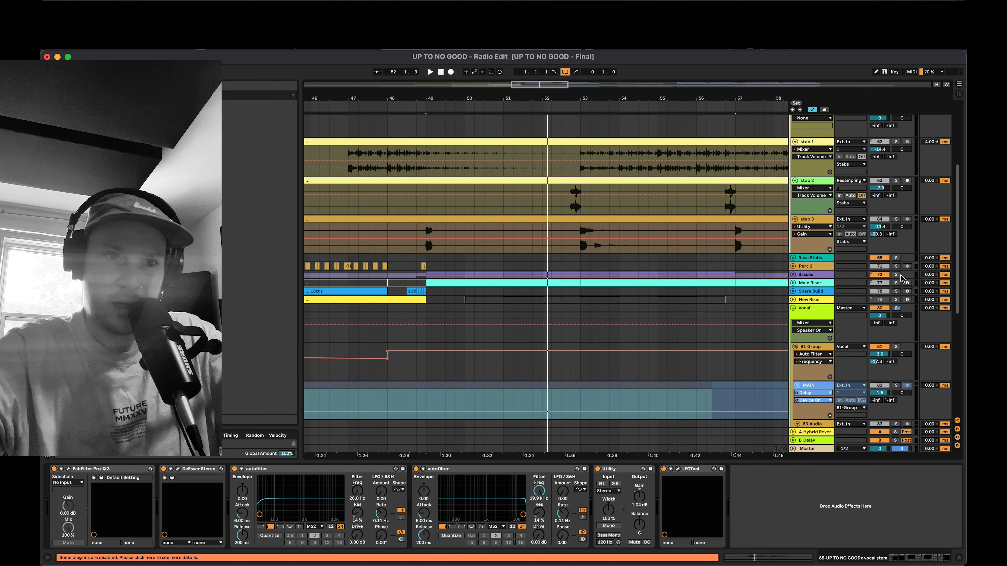
pyautogui.press('space')
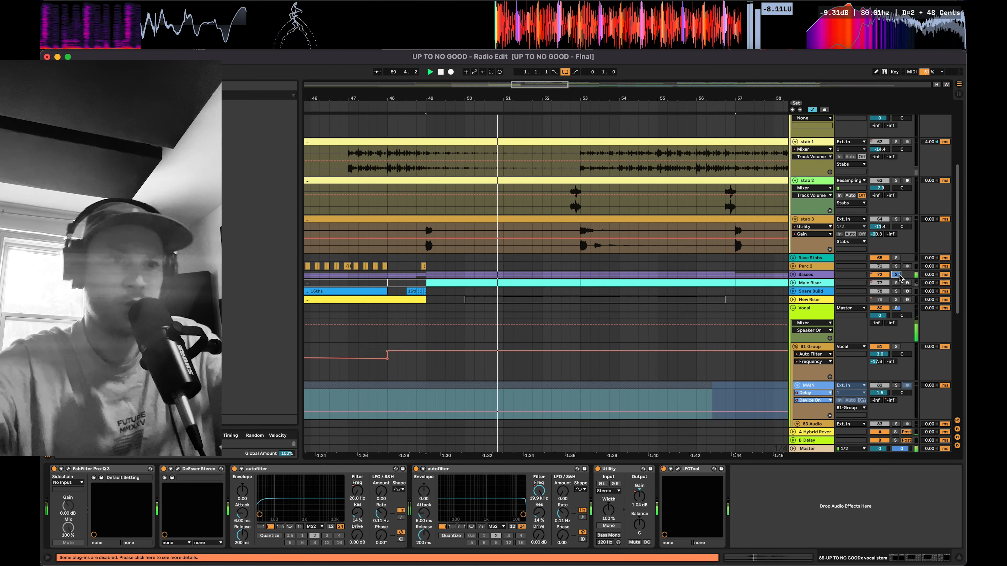
pyautogui.press('space')
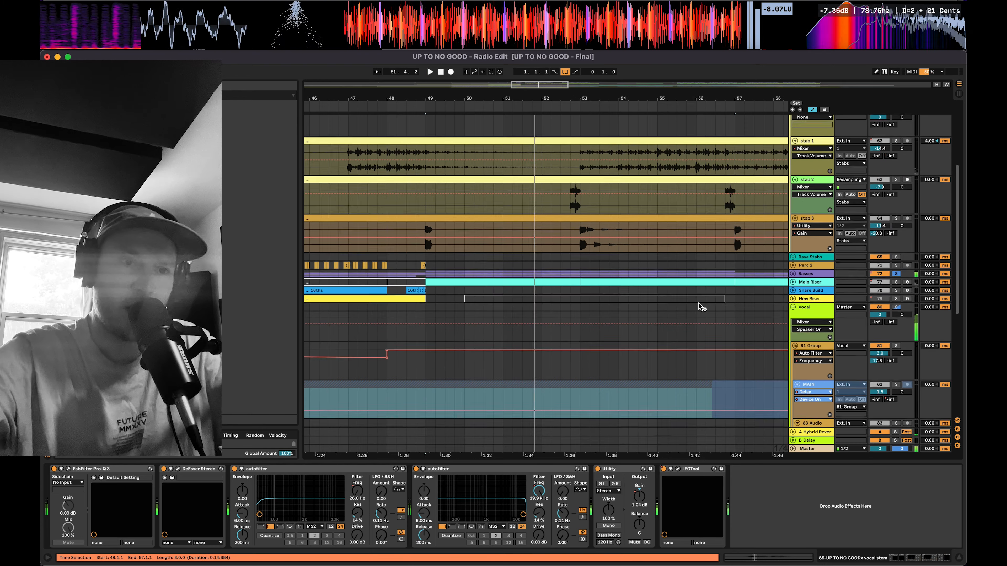
# Select the short section from 50.2.1 to 50.2.2 on the 85 UP TO NO GOOD vocal stem track.
pyautogui.scroll(-13, 701, 308)
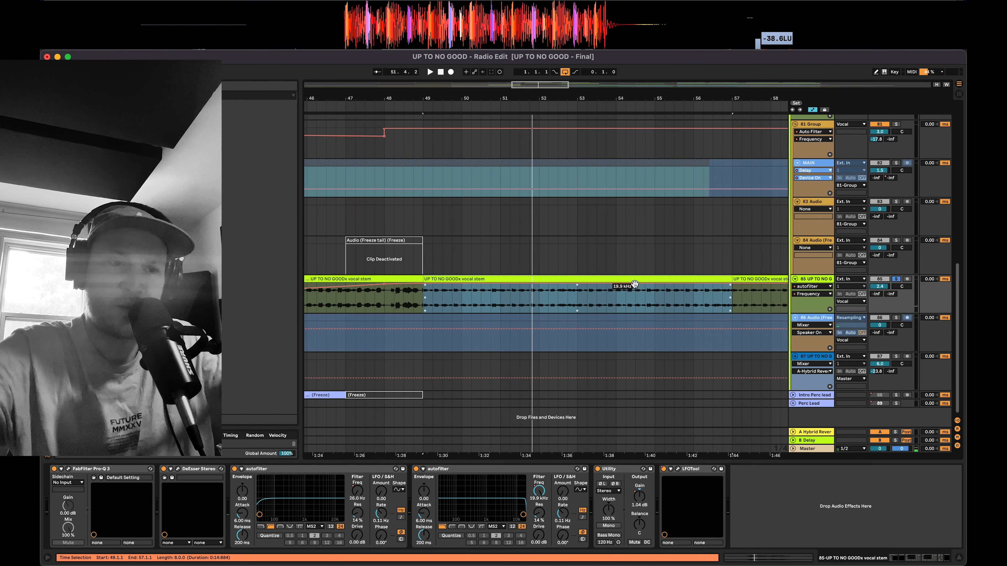
pyautogui.scroll(1, 635, 287)
pyautogui.hscroll(1, 635, 286)
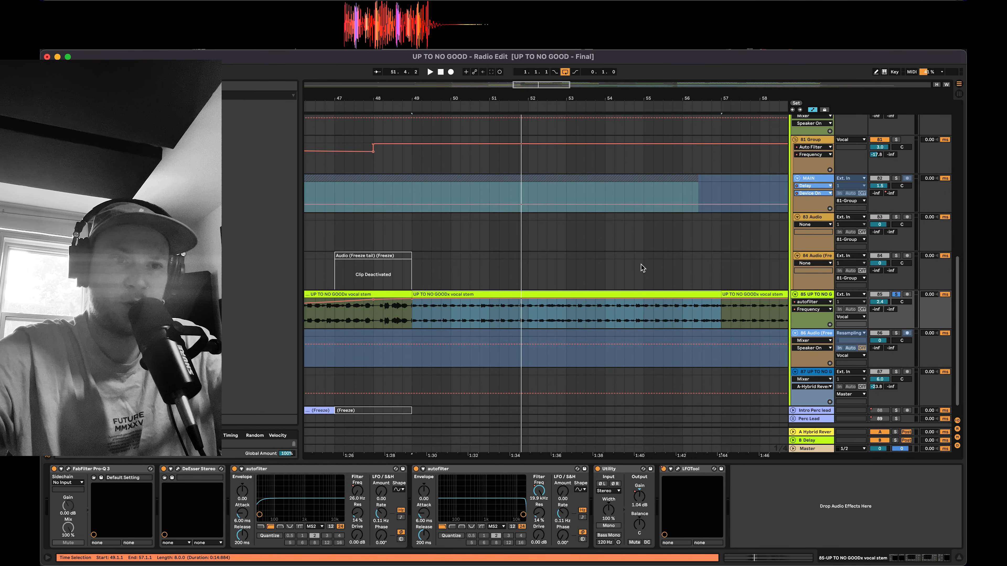
pyautogui.scroll(1, 641, 264)
pyautogui.hscroll(1, 641, 265)
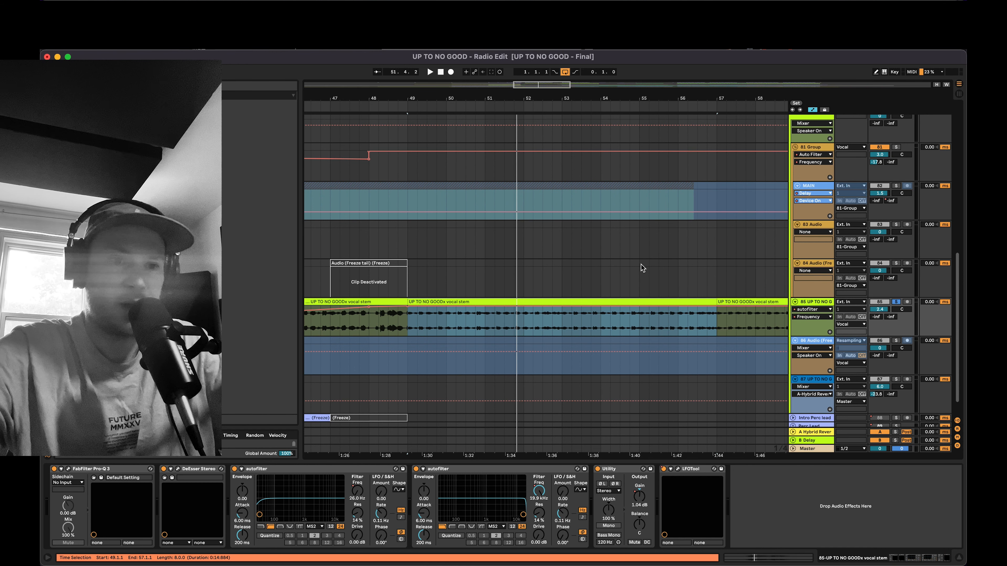
pyautogui.scroll(-1, 641, 265)
pyautogui.hscroll(-1, 641, 264)
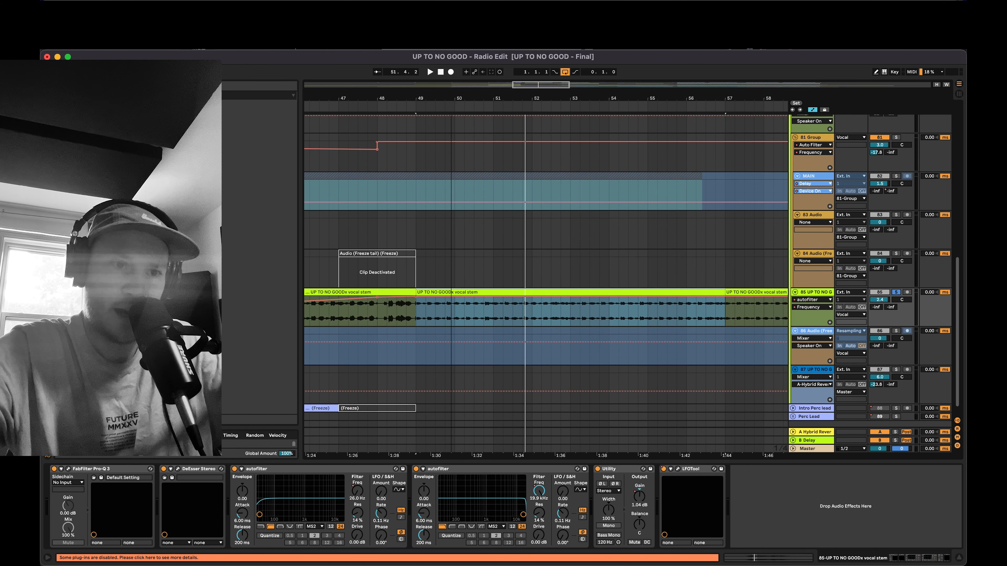
pyautogui.moveTo(451, 98); pyautogui.dragTo(451, 158)
pyautogui.click(542, 310)
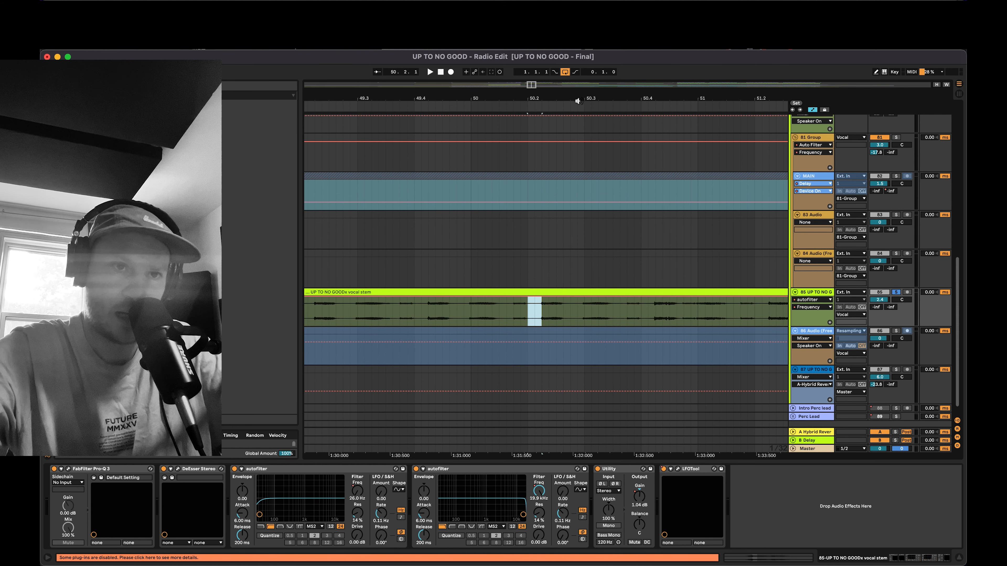
# Hide the automation lanes and turn off the solo on the vocal stem track.
pyautogui.moveTo(578, 100); pyautogui.dragTo(578, 41)
pyautogui.press('a')
pyautogui.hscroll(4, 624, 213)
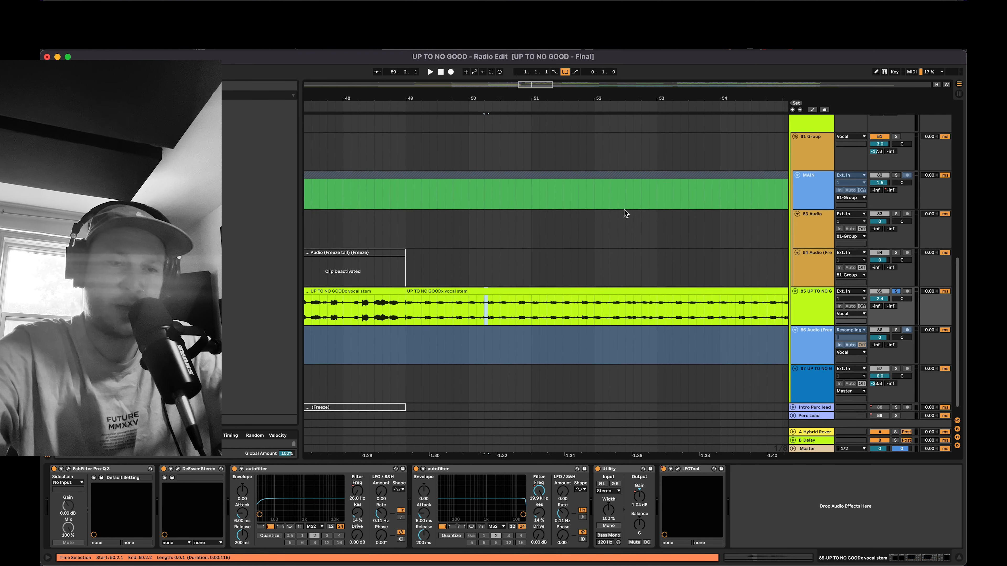
pyautogui.hscroll(1, 624, 211)
pyautogui.scroll(5, 681, 202)
pyautogui.press('-')
pyautogui.press('-')
pyautogui.scroll(-5, 651, 210)
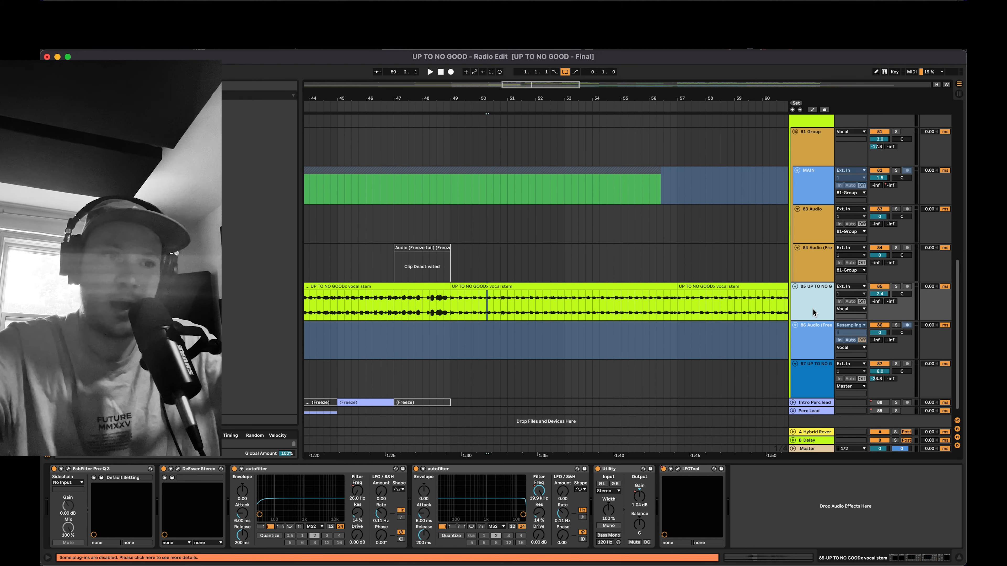
# Unfold the Main Riser track and solo it.
pyautogui.scroll(2, 707, 305)
pyautogui.hscroll(2, 707, 305)
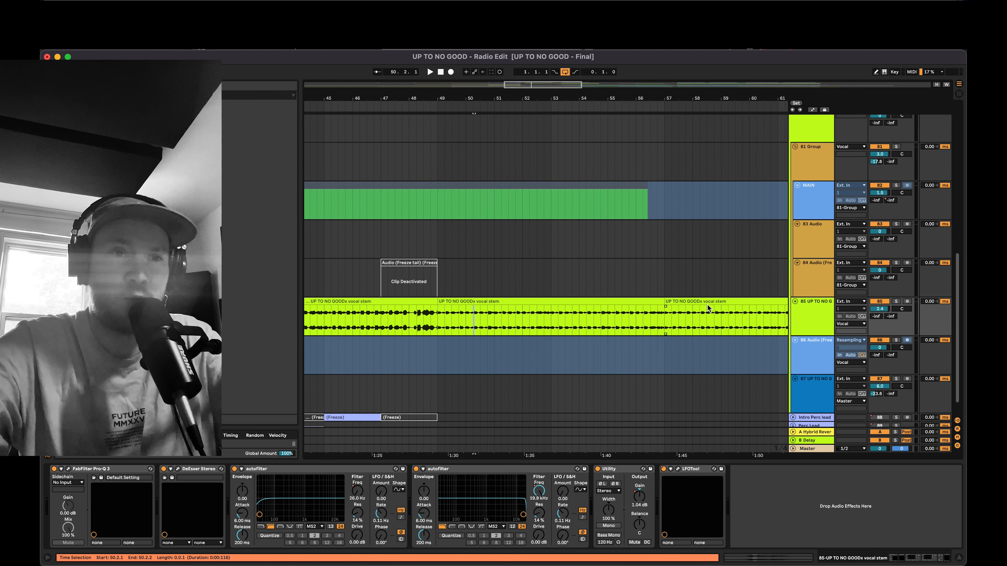
pyautogui.scroll(8, 708, 306)
pyautogui.hscroll(2, 708, 306)
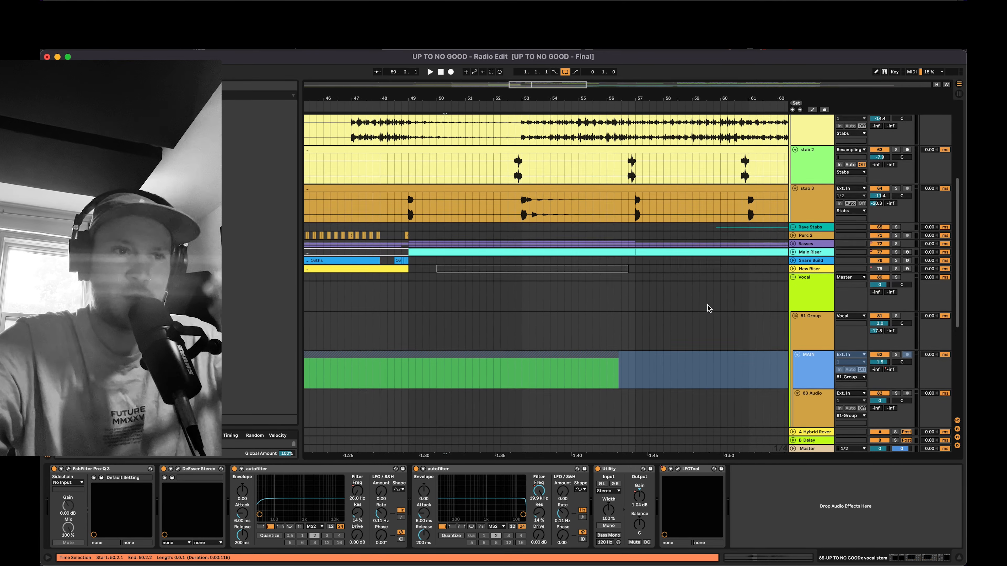
pyautogui.scroll(3, 709, 309)
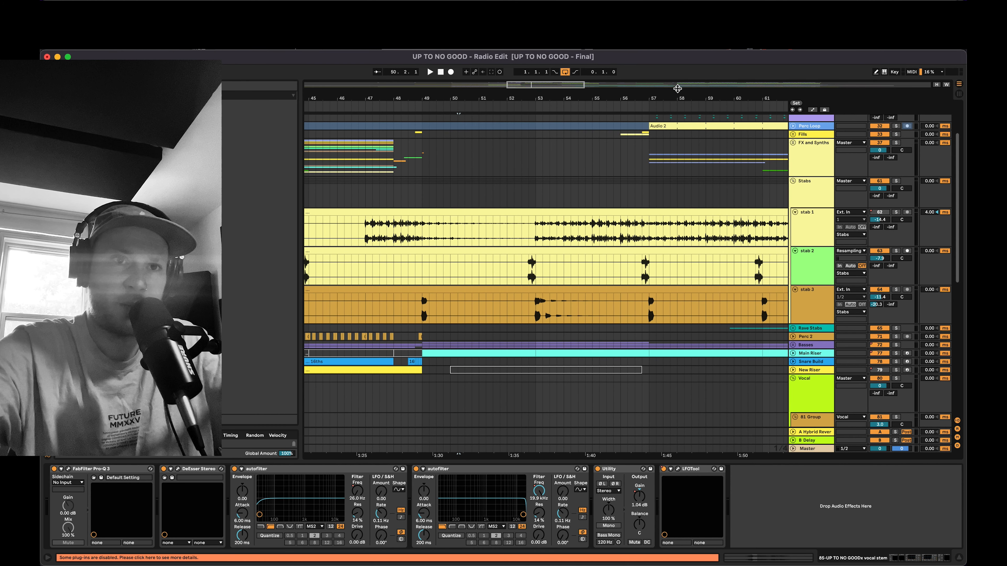
pyautogui.moveTo(680, 95); pyautogui.dragTo(599, 96)
pyautogui.hscroll(3, 745, 355)
pyautogui.scroll(-2, 764, 356)
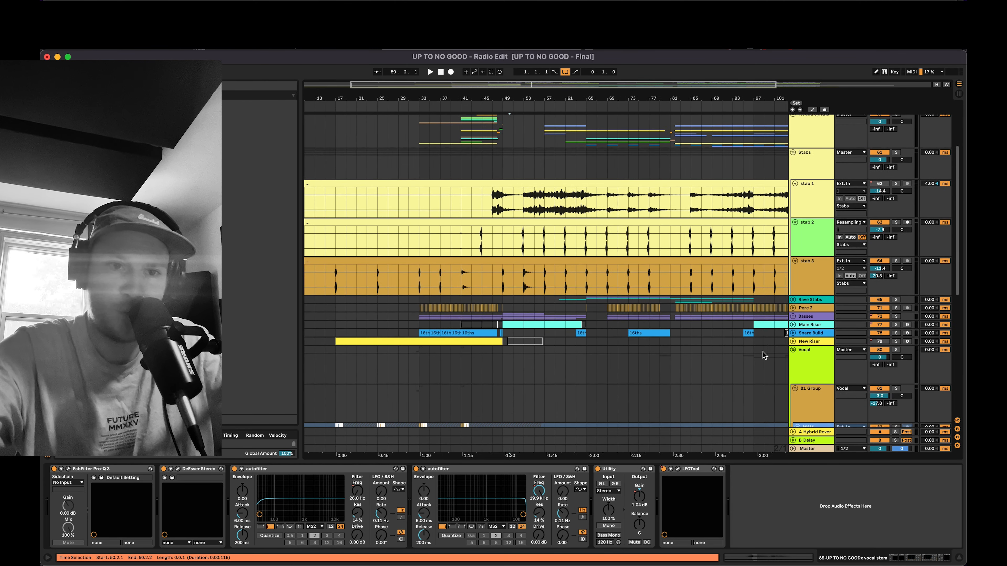
pyautogui.click(785, 324)
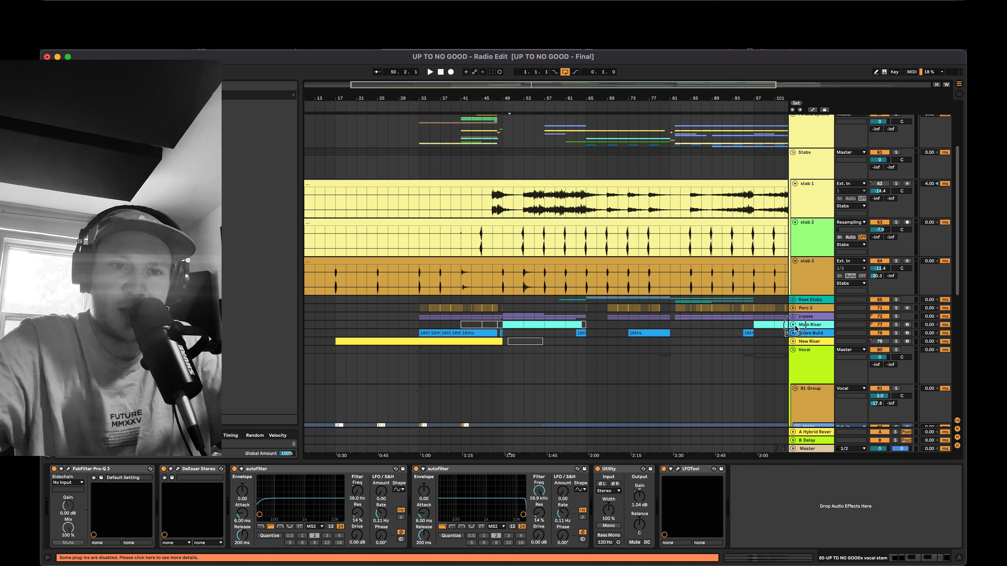
pyautogui.click(793, 325)
pyautogui.click(895, 325)
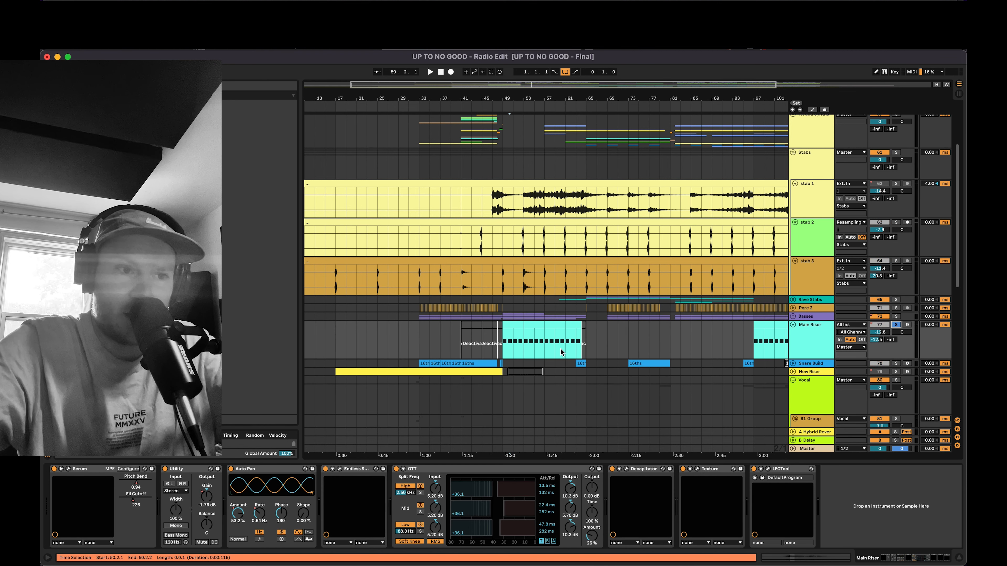
# Turn off the Main Riser solo, play from bar 33, and solo the Snare Build and New Riser tracks in turn.
pyautogui.click(418, 344)
pyautogui.press('space')
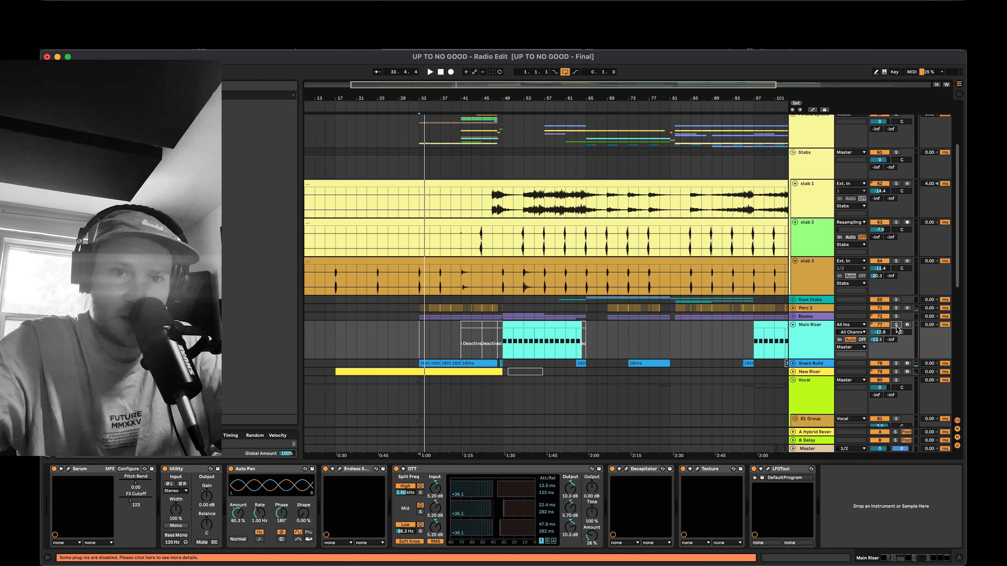
pyautogui.press('space')
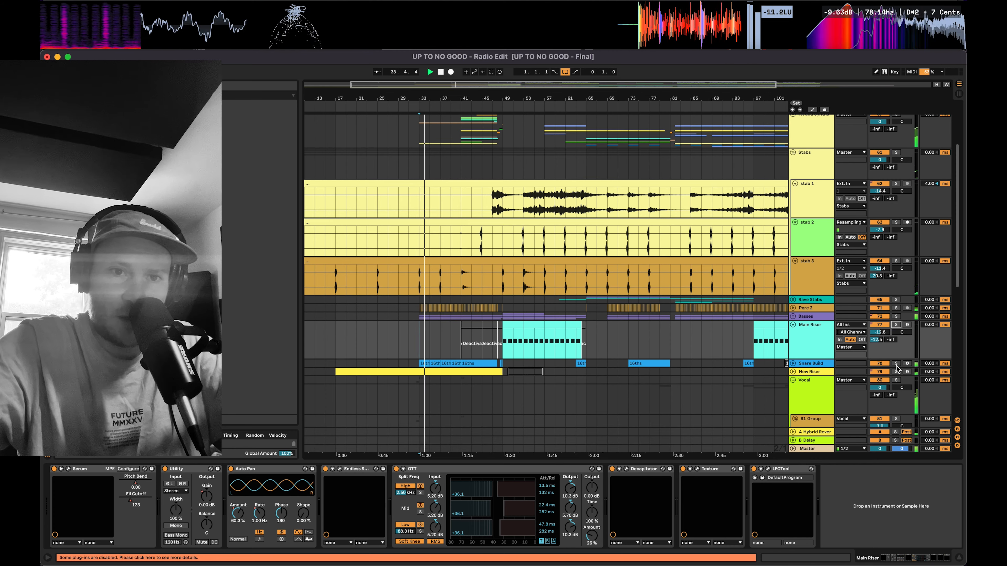
pyautogui.click(895, 364)
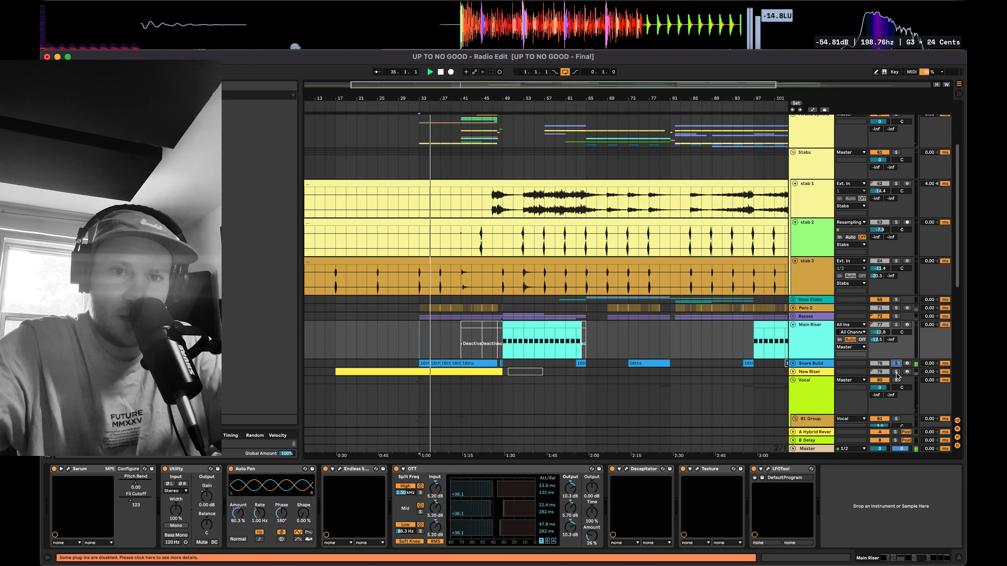
pyautogui.click(896, 372)
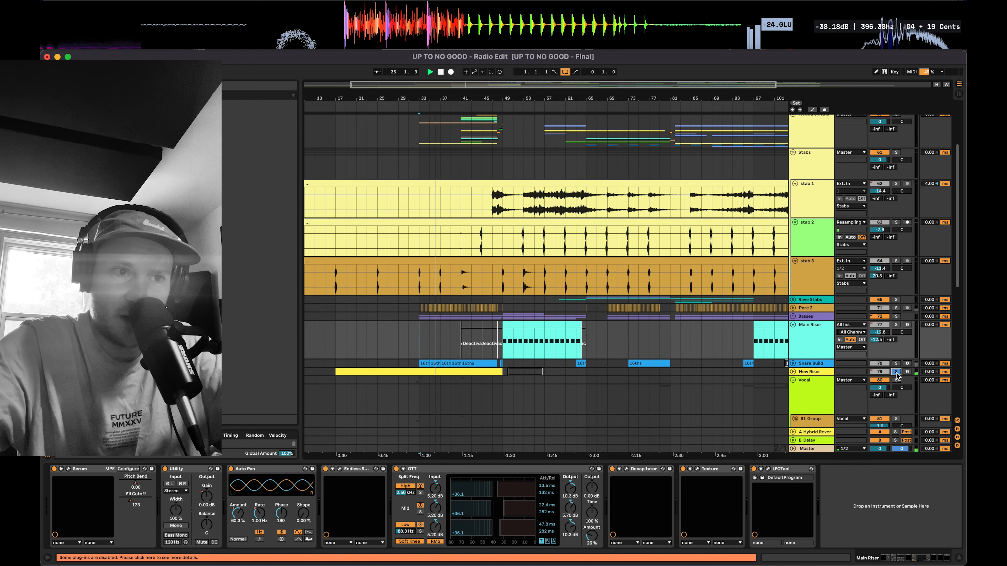
# Audition the FX and Synths group and the Drum Bus soloed in turn, and return to the full mix.
pyautogui.scroll(-2, 897, 376)
pyautogui.scroll(6, 891, 347)
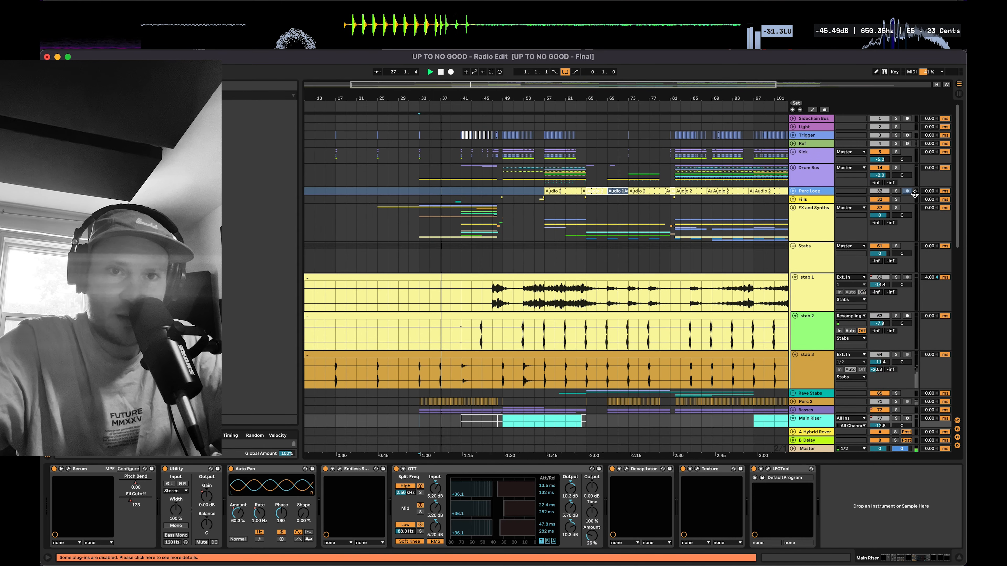
pyautogui.click(895, 208)
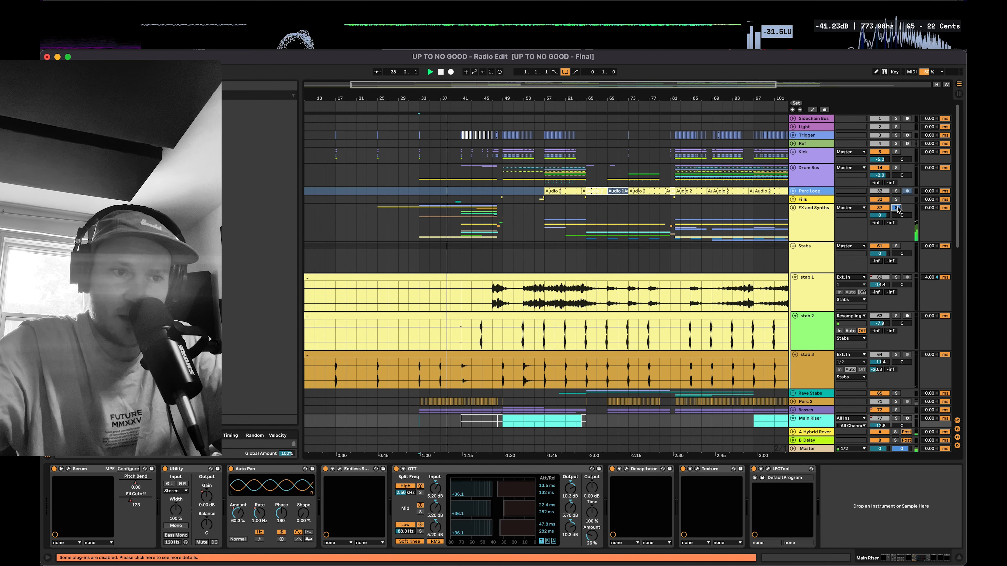
pyautogui.click(896, 169)
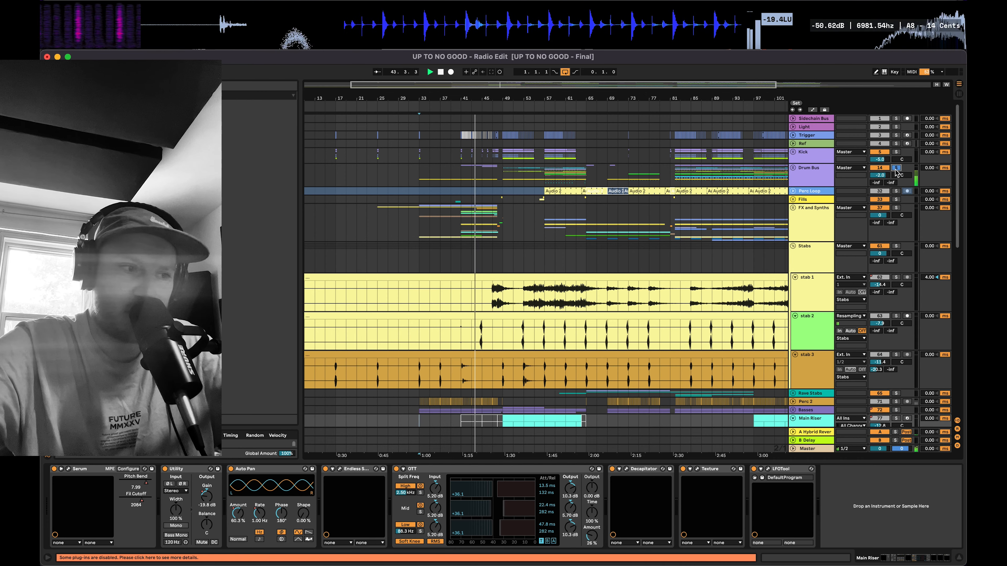
pyautogui.click(896, 168)
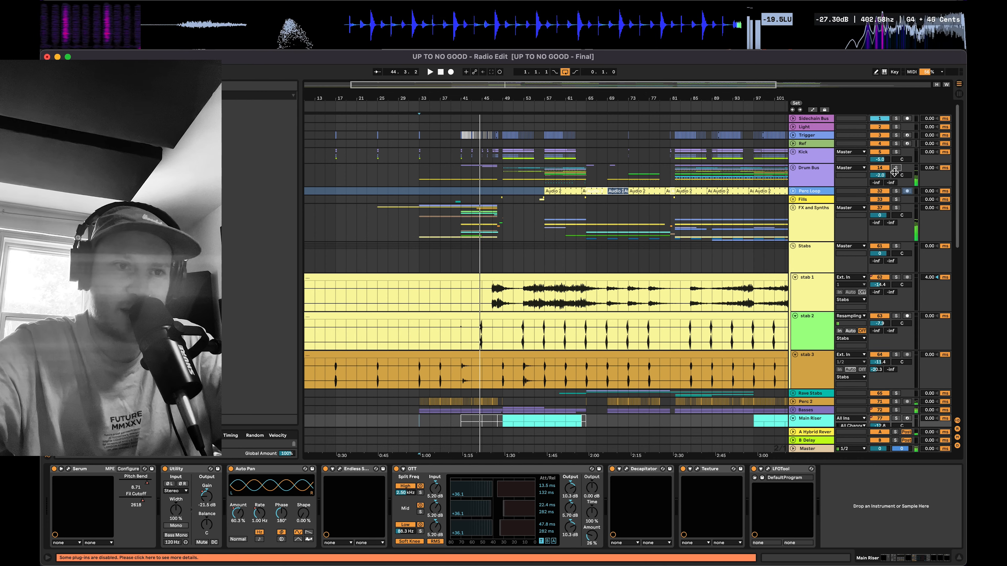
# Play the start of the first active Main Riser clip in the full mix from bar 49.
pyautogui.scroll(-5, 562, 224)
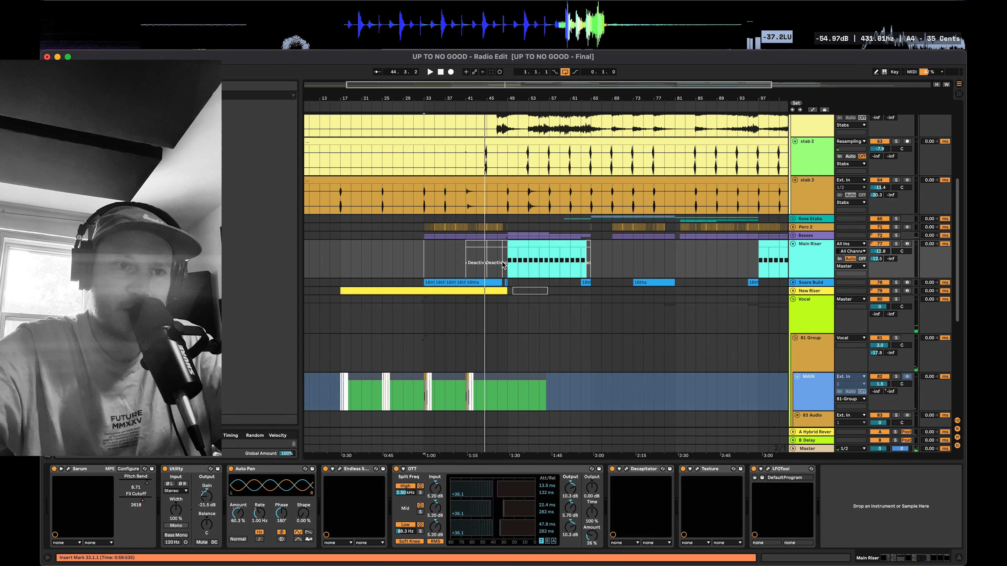
pyautogui.click(508, 262)
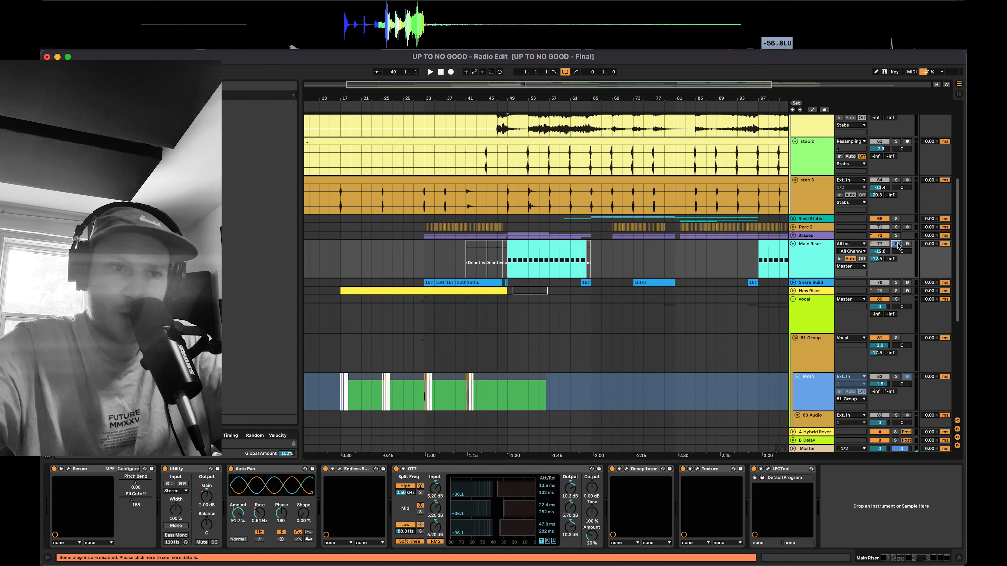
pyautogui.click(499, 268)
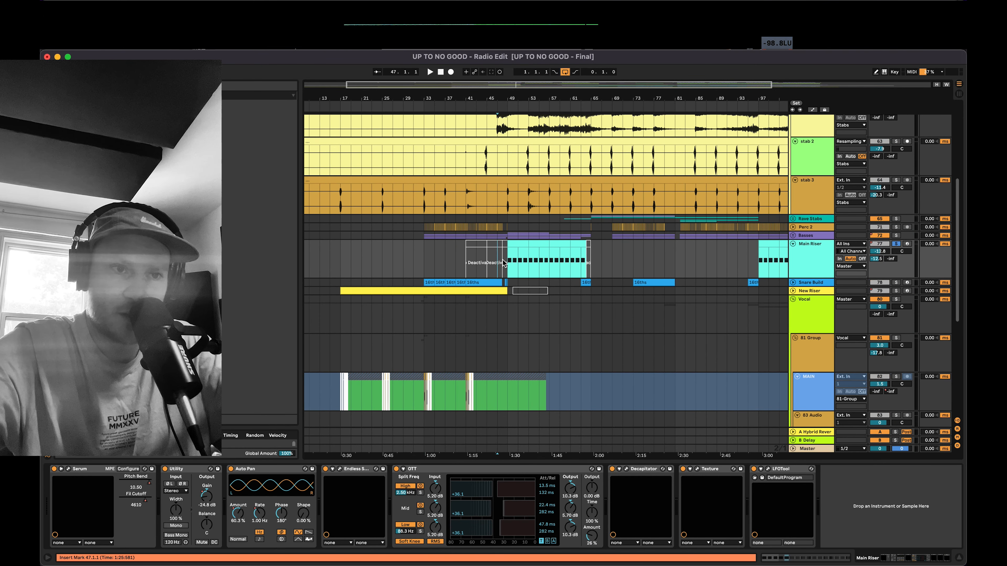
pyautogui.press('space')
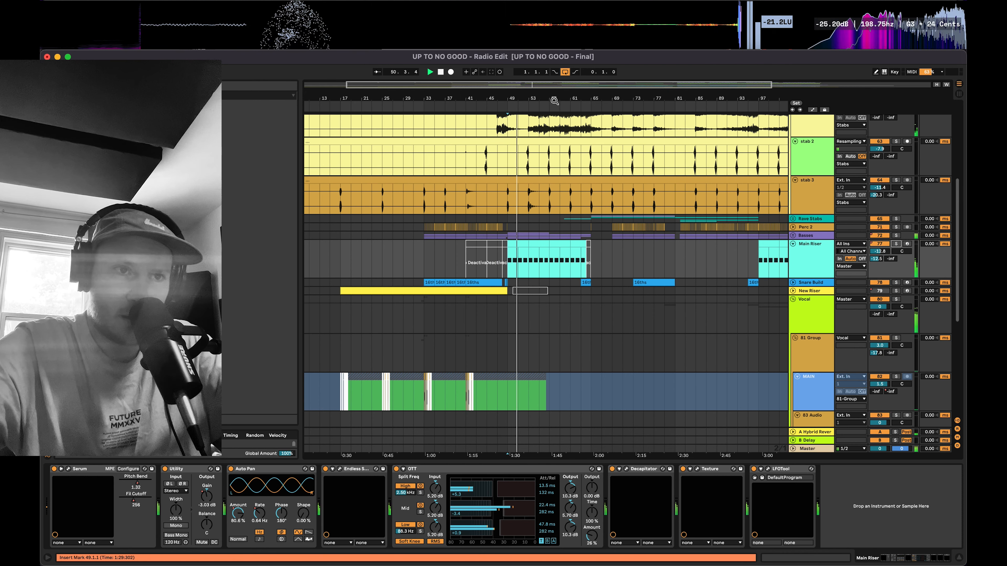
pyautogui.click(501, 104)
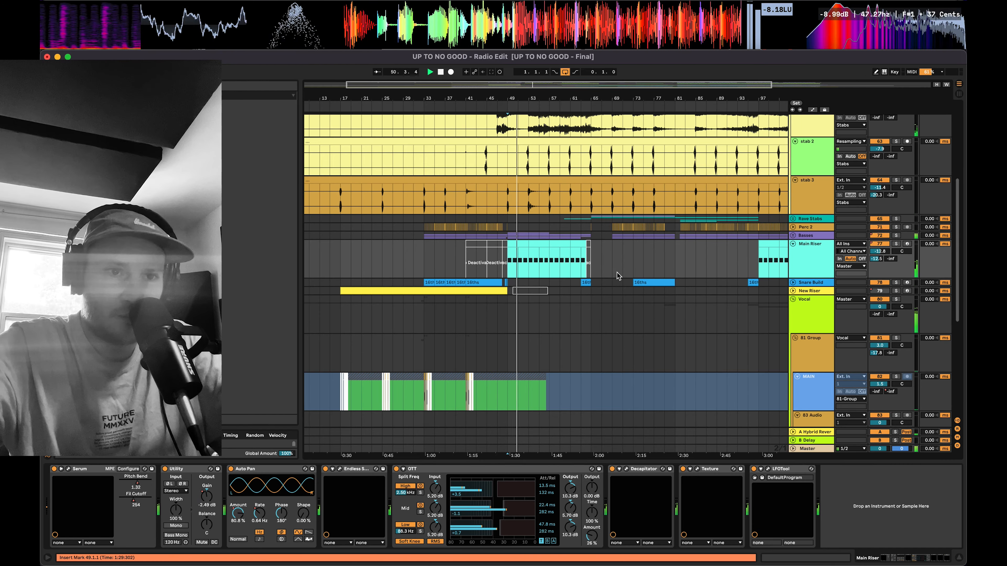
# Play the end of the Main Riser clip from bar 63 with all tracks sounding.
pyautogui.hscroll(6, 617, 276)
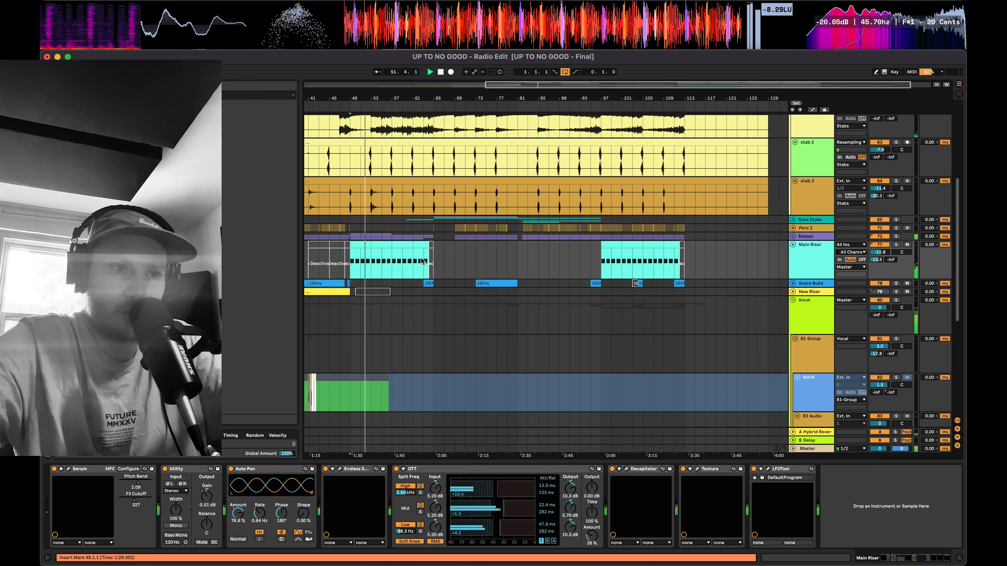
pyautogui.scroll(5, 423, 261)
pyautogui.hscroll(-3, 444, 294)
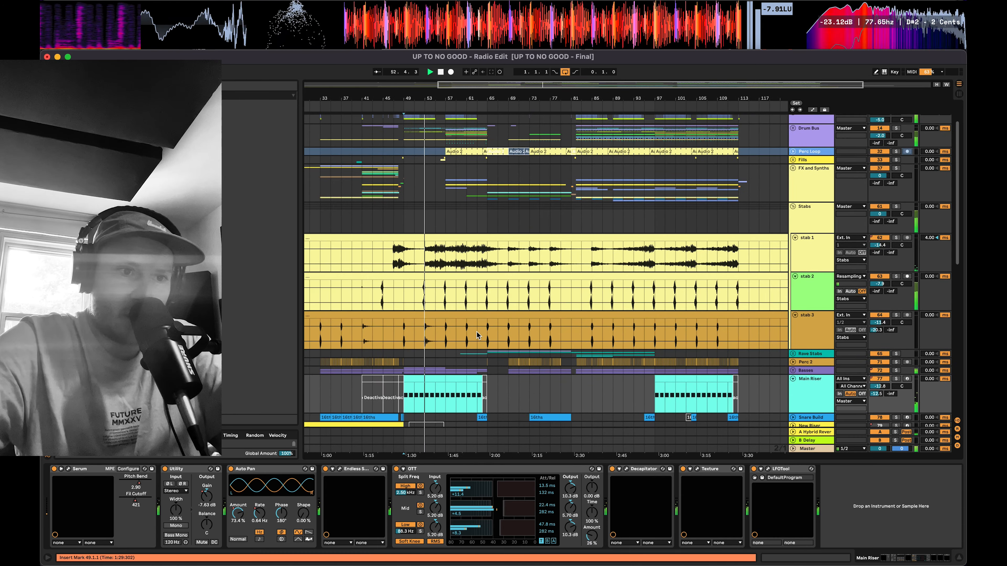
pyautogui.click(474, 396)
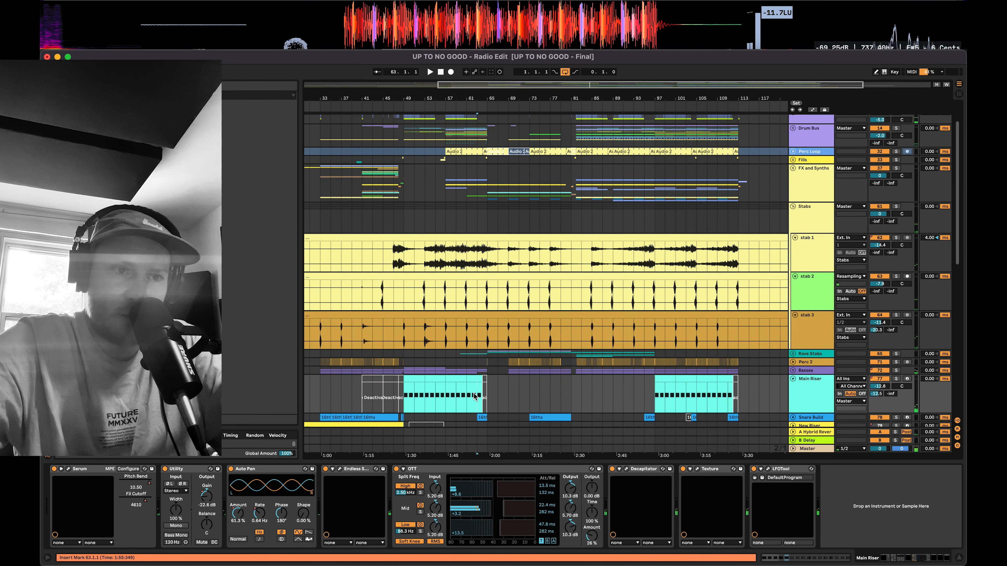
pyautogui.press('space')
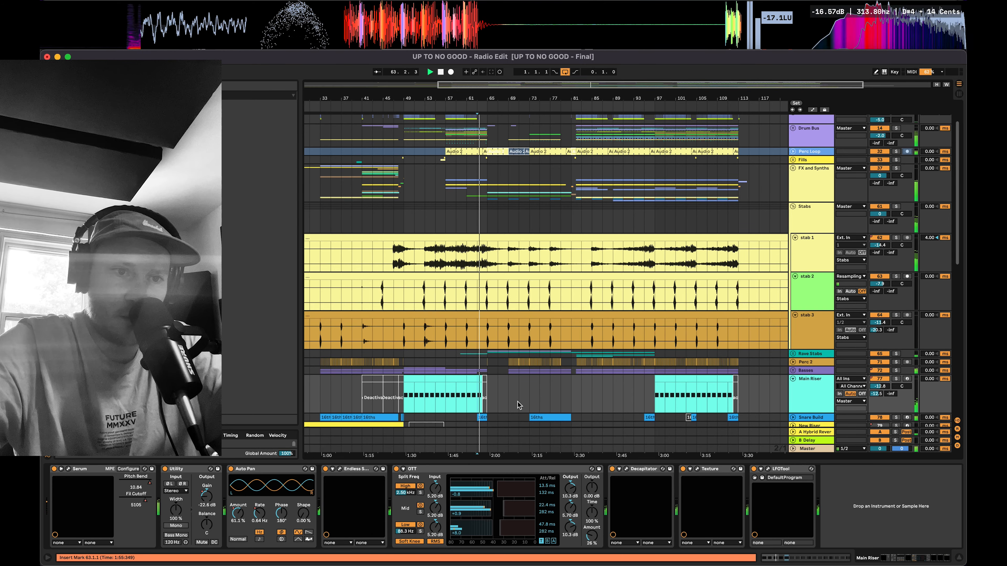
pyautogui.scroll(-10, 517, 402)
pyautogui.scroll(10, 518, 402)
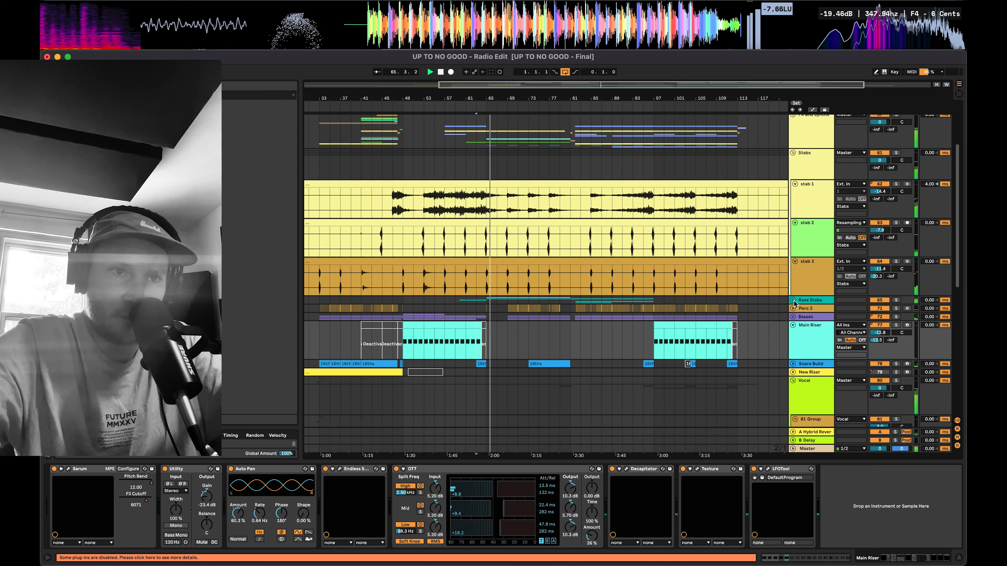
# Unfold the FX and Synths group and its 57 Diva track, solo that track and play it from bar 61.
pyautogui.scroll(2, 799, 136)
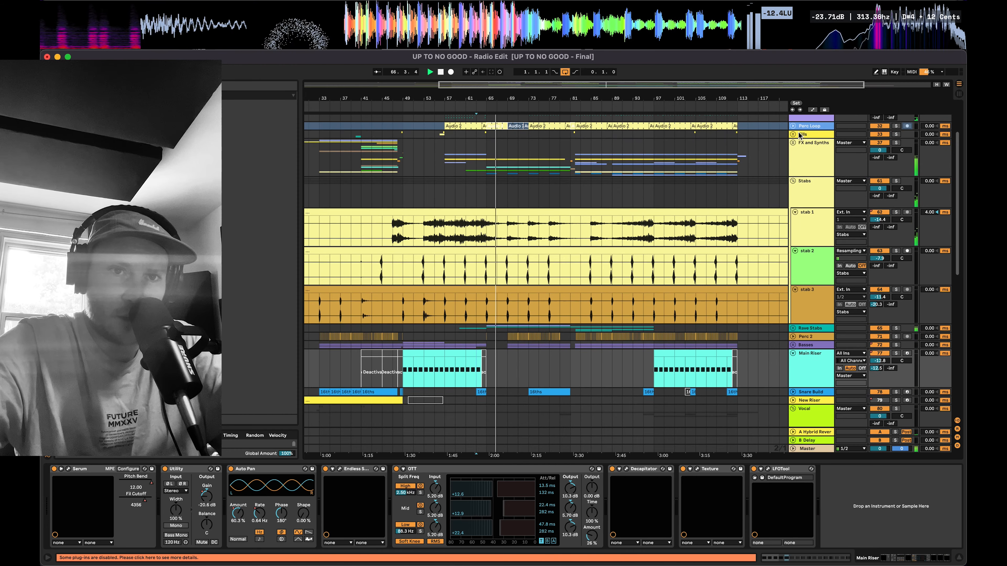
pyautogui.click(793, 143)
pyautogui.scroll(-2, 796, 273)
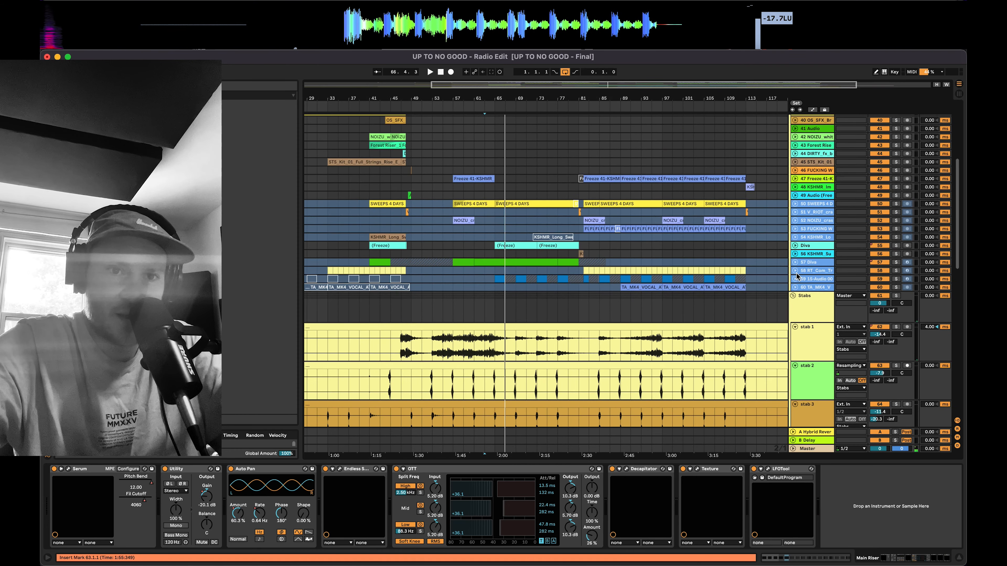
pyautogui.click(796, 263)
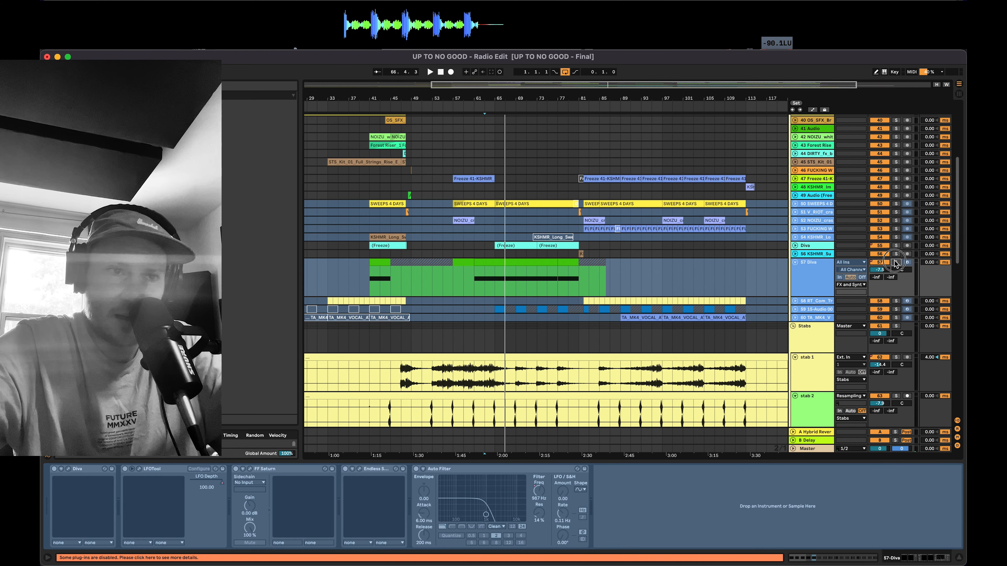
pyautogui.click(475, 283)
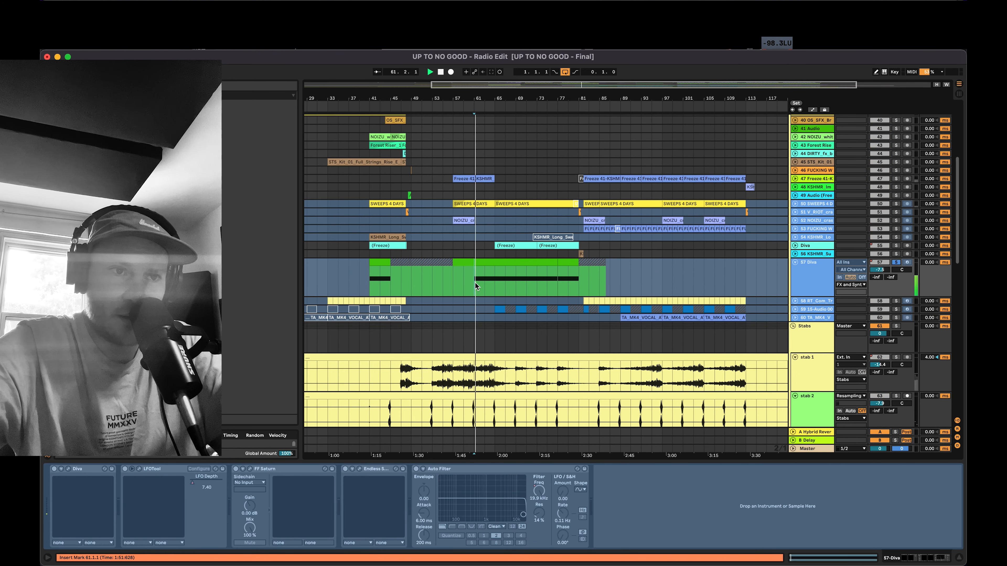
pyautogui.press('space')
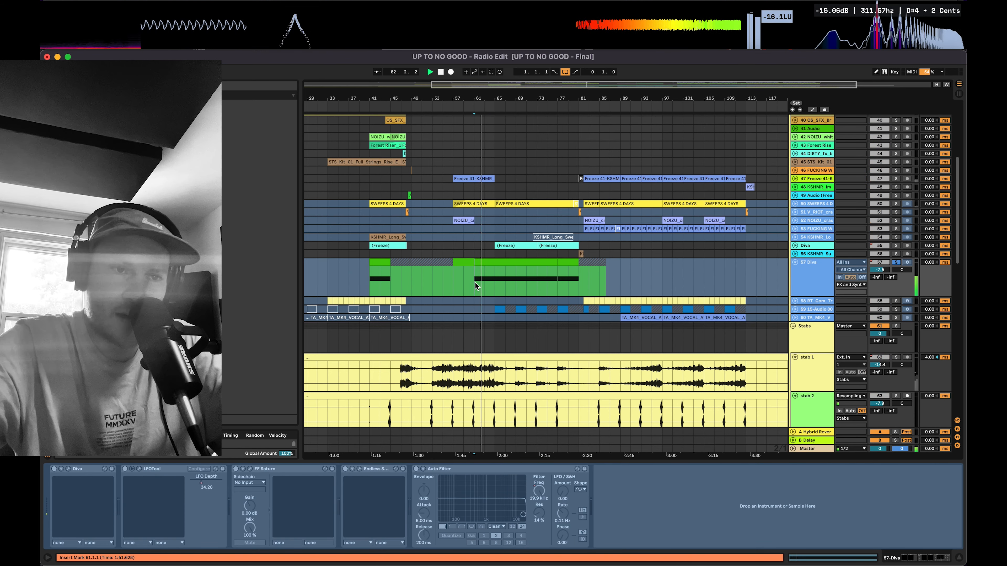
# Examine how the 57 Diva riser lines up with the drums, effects and stabs, listening to it soloed and in the full mix.
pyautogui.scroll(5, 475, 283)
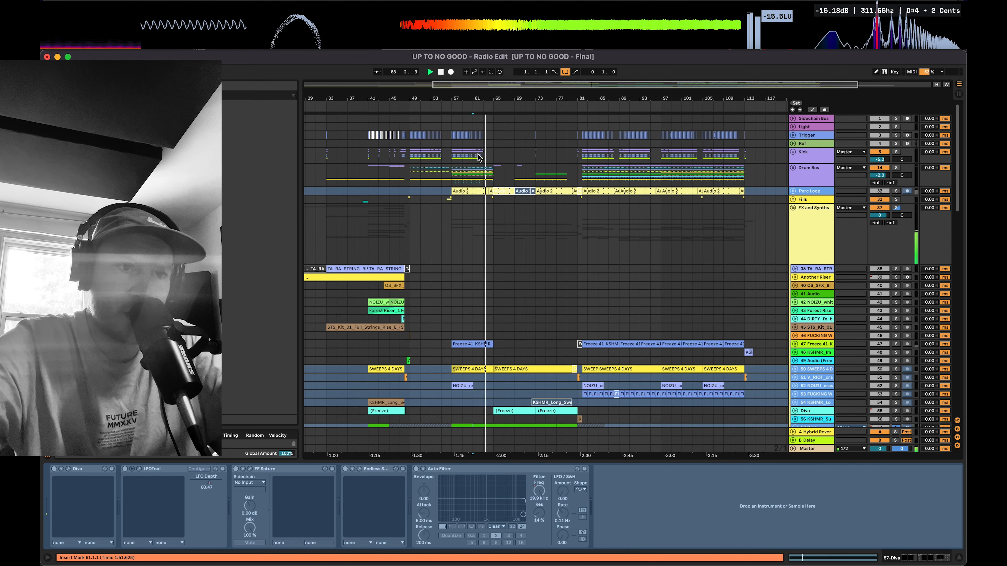
pyautogui.scroll(-4, 487, 229)
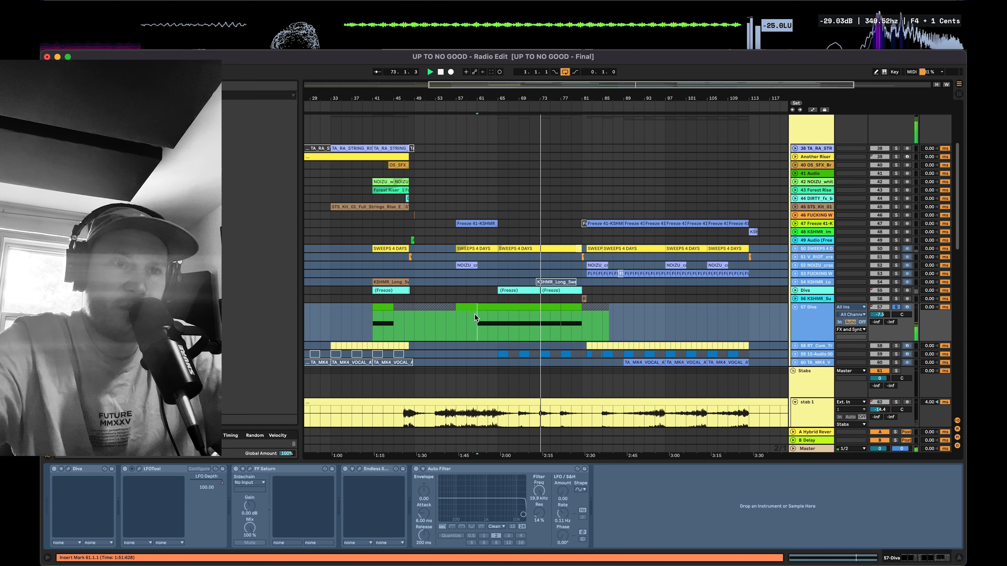
pyautogui.scroll(5, 476, 317)
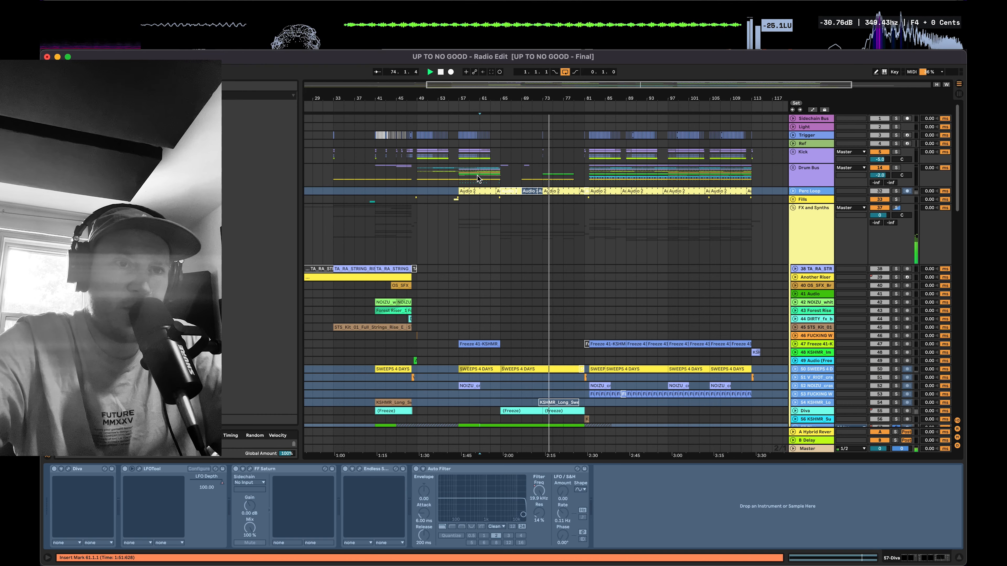
pyautogui.scroll(-5, 608, 273)
pyautogui.scroll(-15, 609, 272)
pyautogui.scroll(20, 609, 270)
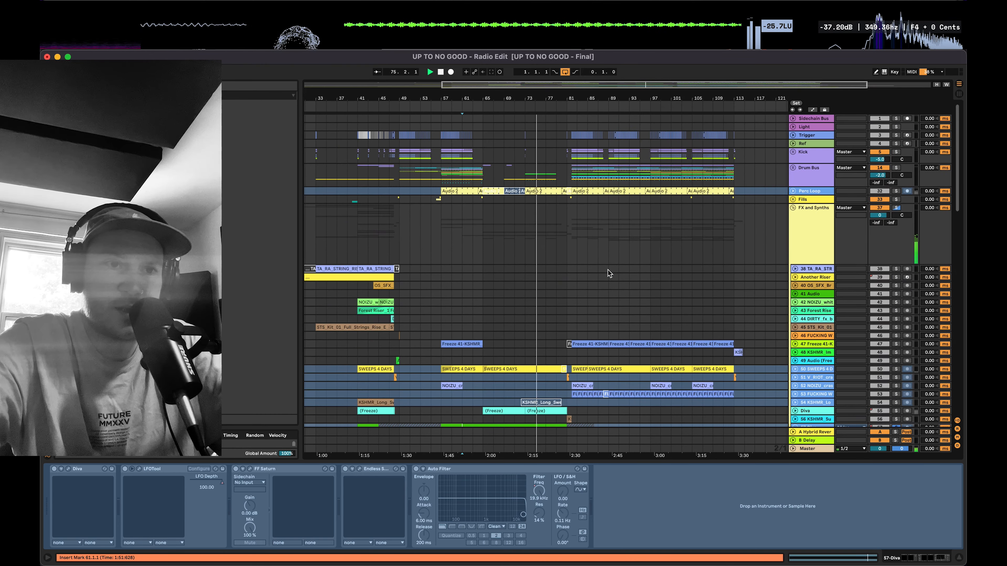
pyautogui.scroll(-2, 674, 285)
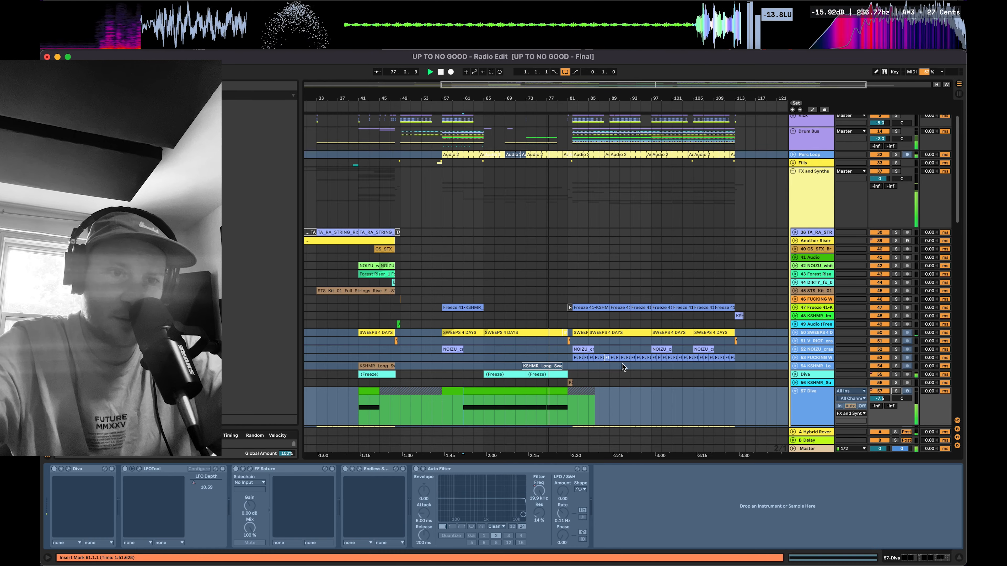
pyautogui.scroll(-1, 622, 367)
pyautogui.scroll(-20, 622, 364)
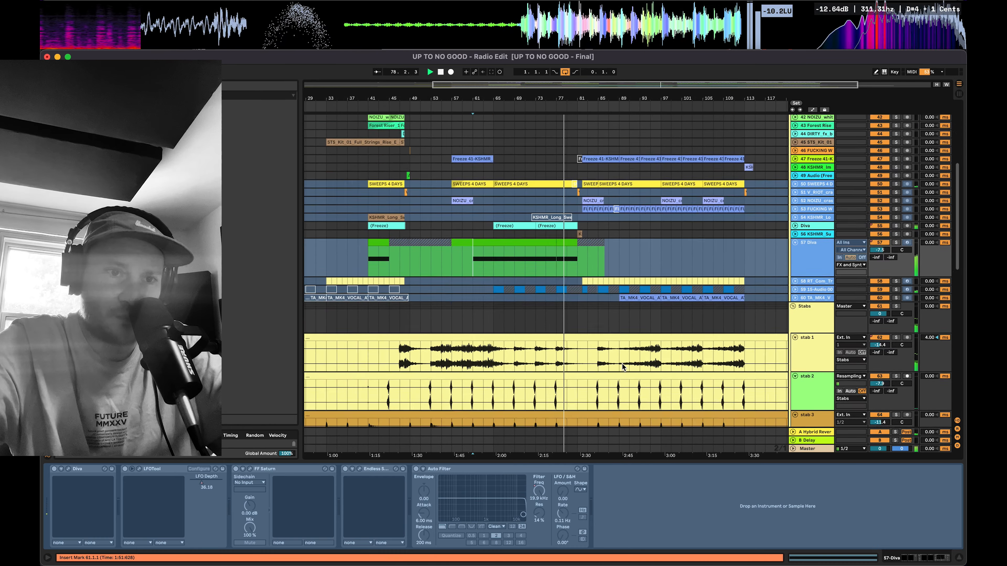
pyautogui.scroll(18, 796, 234)
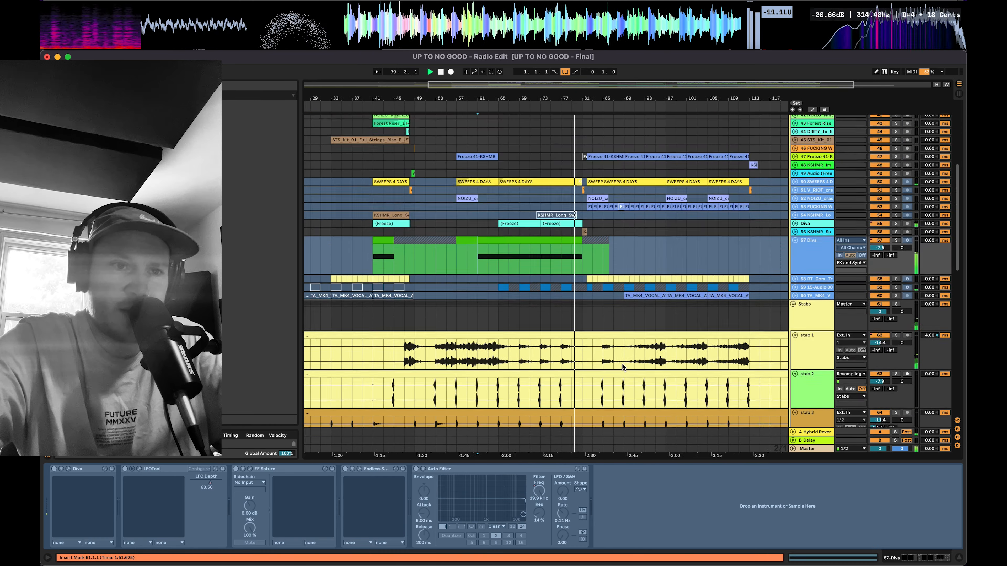
# Unfold the frozen Diva audio track in FX and Synths, solo it and play its clip from bar 73.
pyautogui.click(795, 241)
pyautogui.press('space')
pyautogui.click(896, 242)
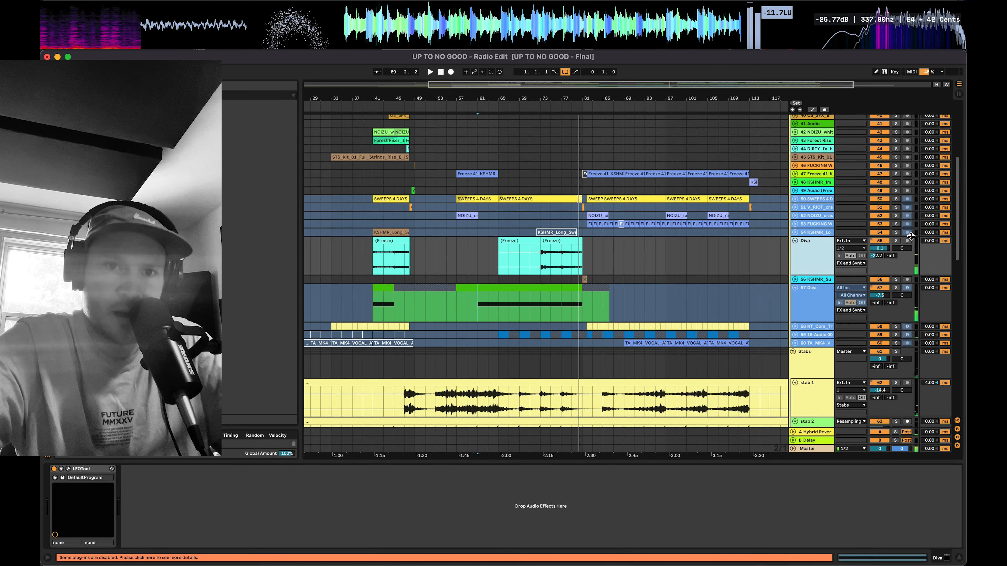
pyautogui.click(541, 257)
pyautogui.press('space')
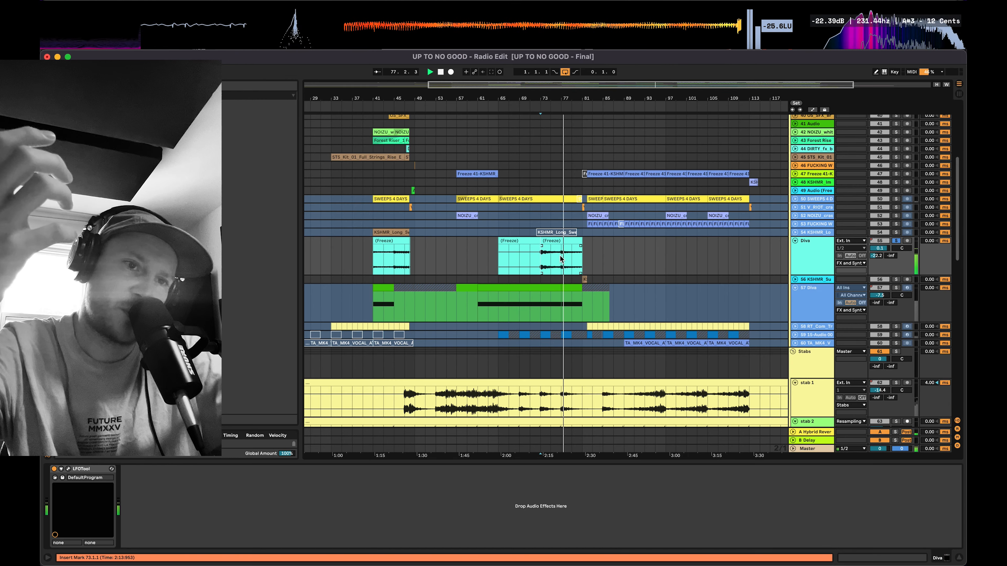
pyautogui.scroll(10, 562, 255)
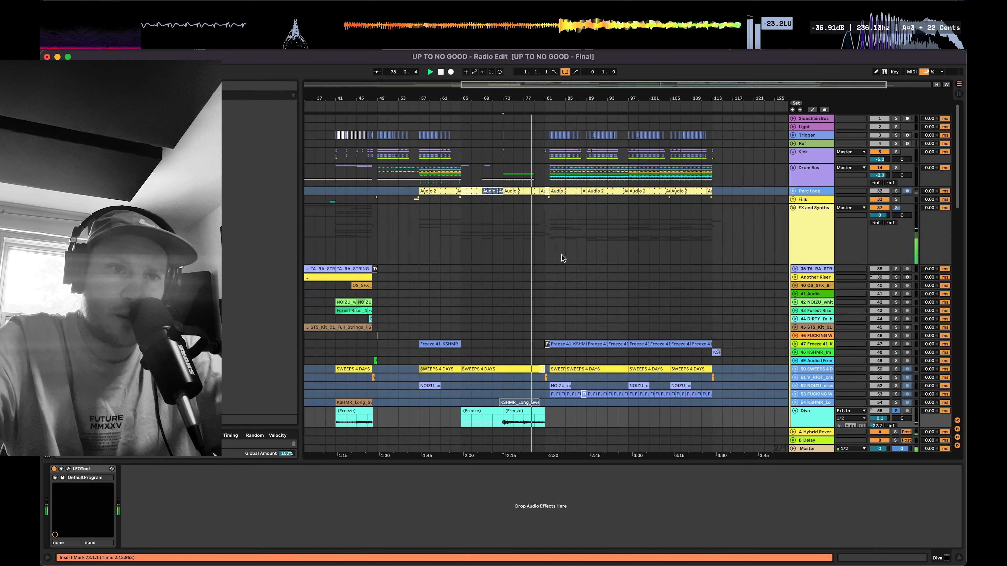
pyautogui.scroll(-15, 793, 161)
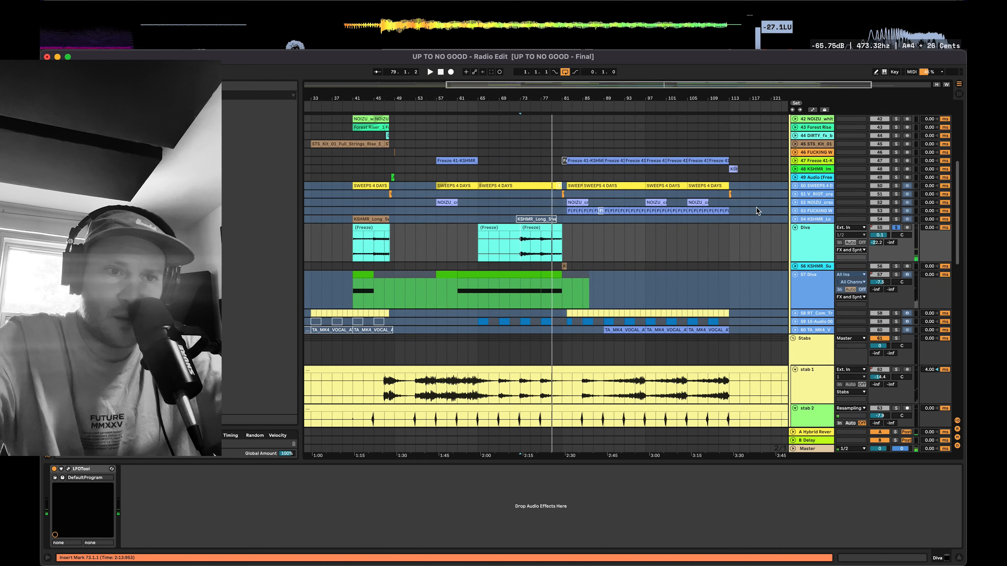
# Unfold the 59 15-Audio track in FX and Synths, solo it and play it from bar 69 and from bar 73.
pyautogui.click(795, 270)
pyautogui.click(813, 279)
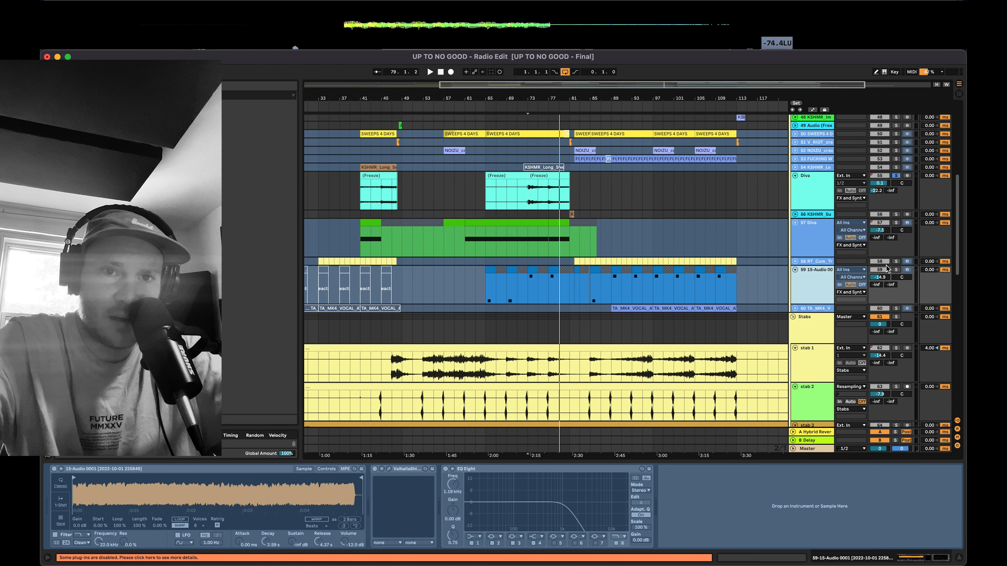
pyautogui.click(505, 294)
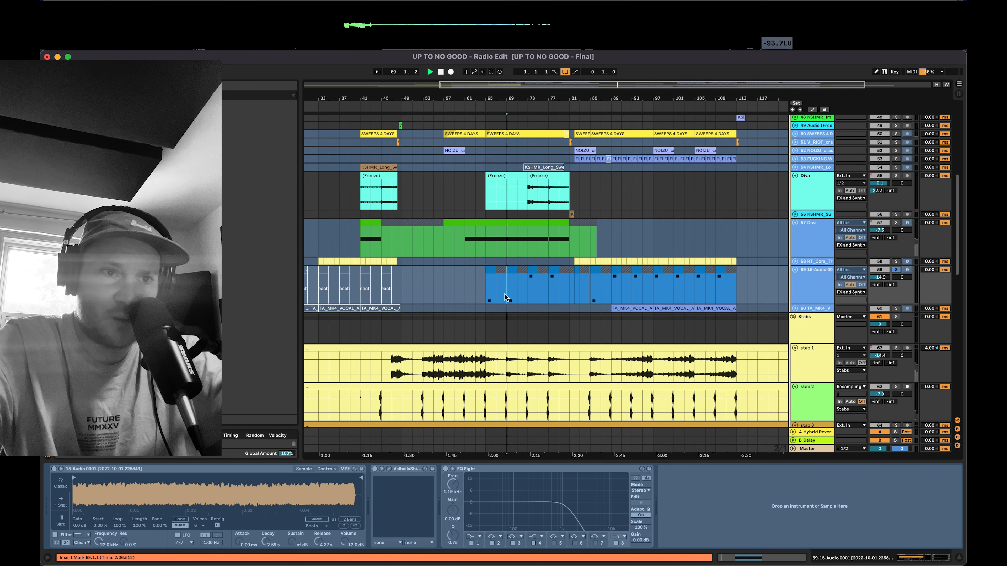
pyautogui.click(527, 294)
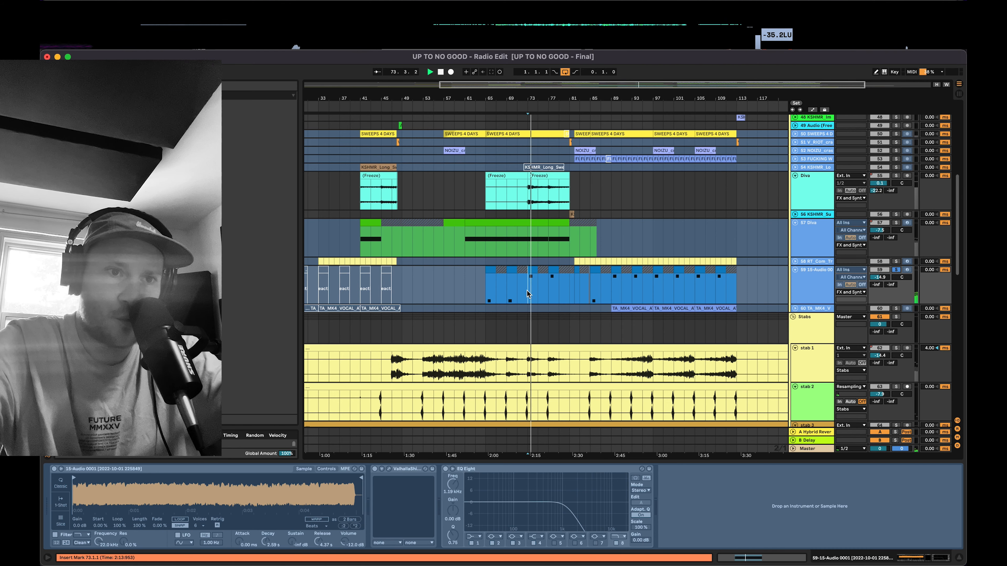
# Unfold the Snare Build track, solo it and examine its device chain from Shifter to the Kramer Tape plugin during playback.
pyautogui.scroll(-10, 527, 293)
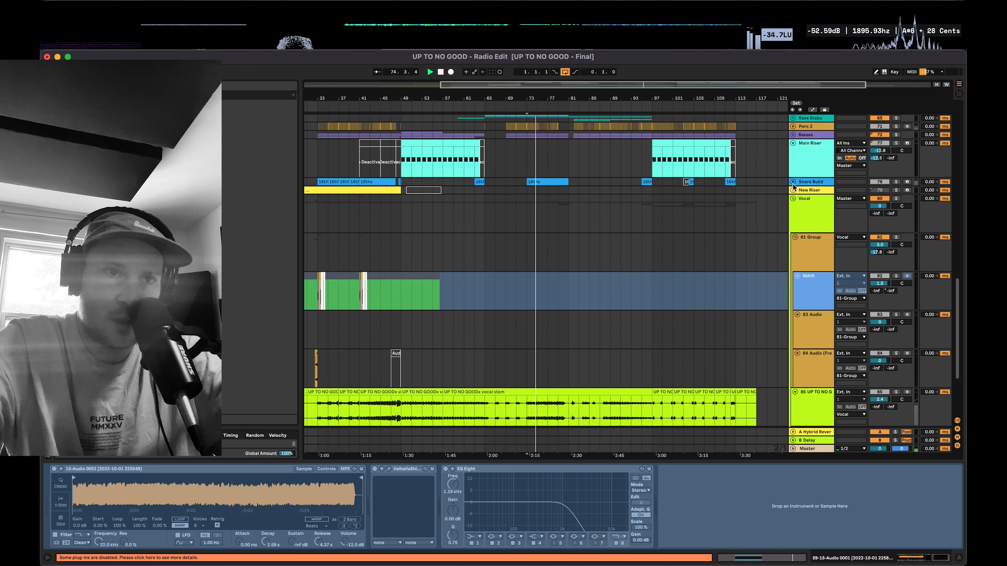
pyautogui.click(793, 183)
pyautogui.click(816, 203)
pyautogui.click(894, 182)
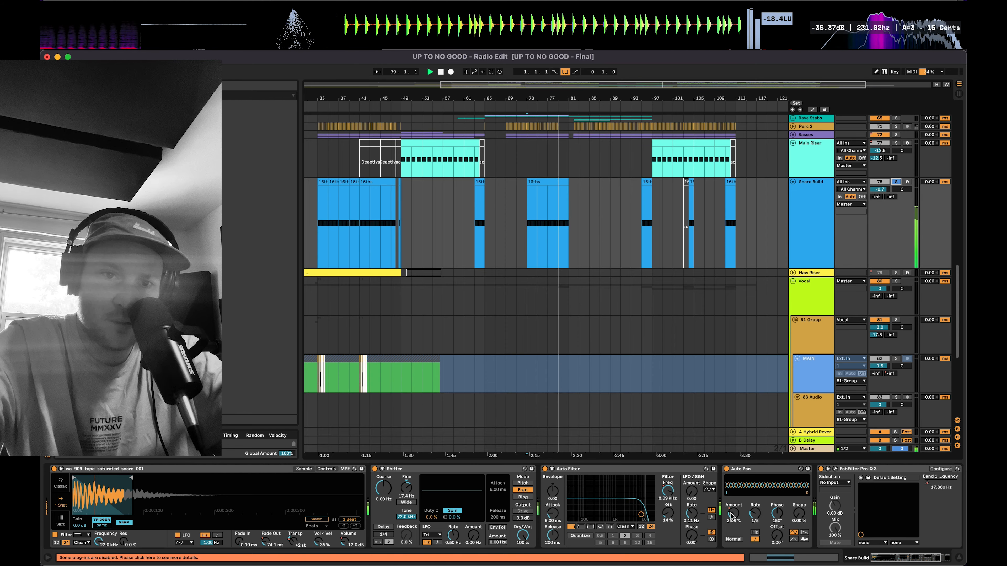
pyautogui.hscroll(3, 731, 517)
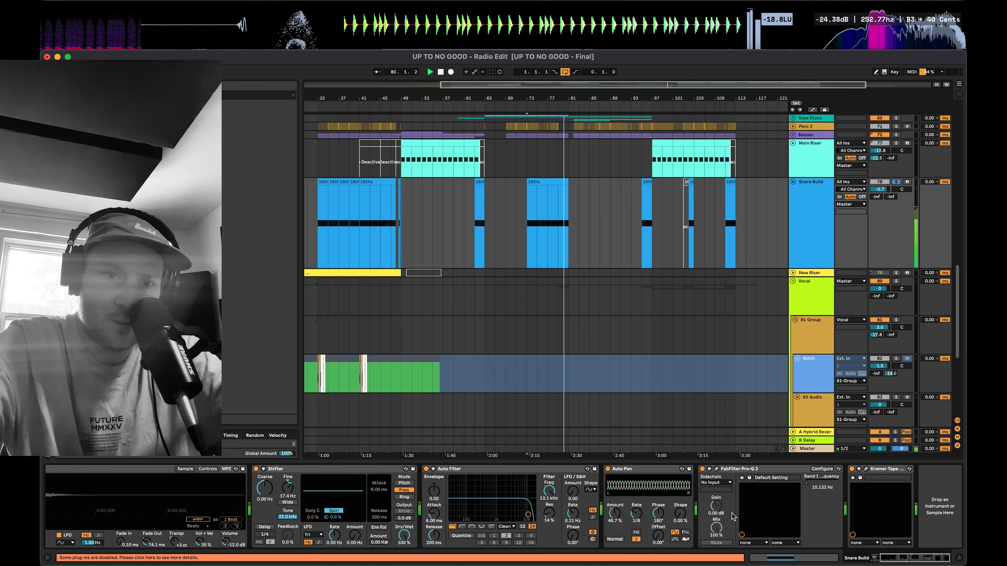
# Show the Auto Pan Amount automation on the Snare Build track, and hide the automation lanes again.
pyautogui.scroll(-10, 662, 275)
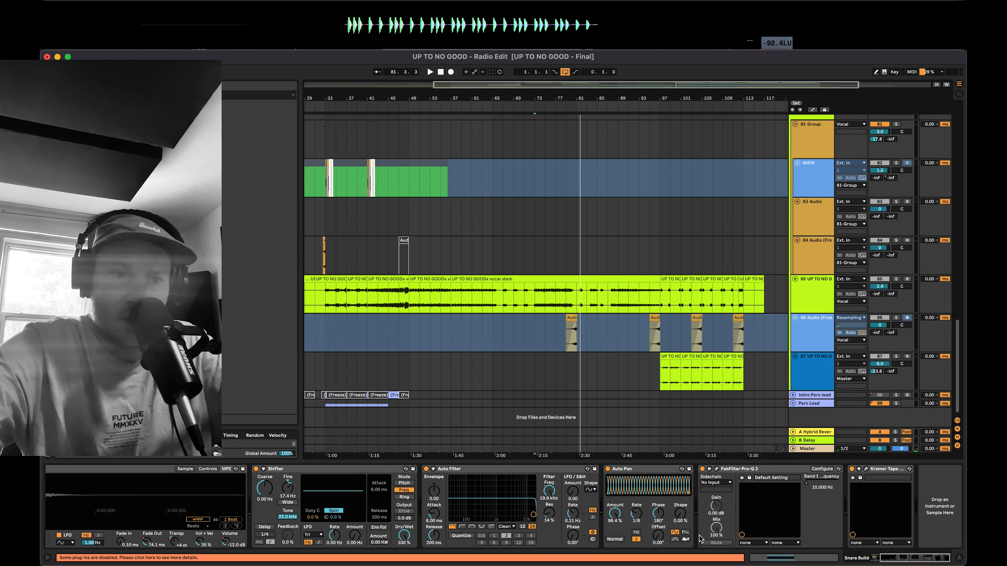
pyautogui.scroll(15, 587, 356)
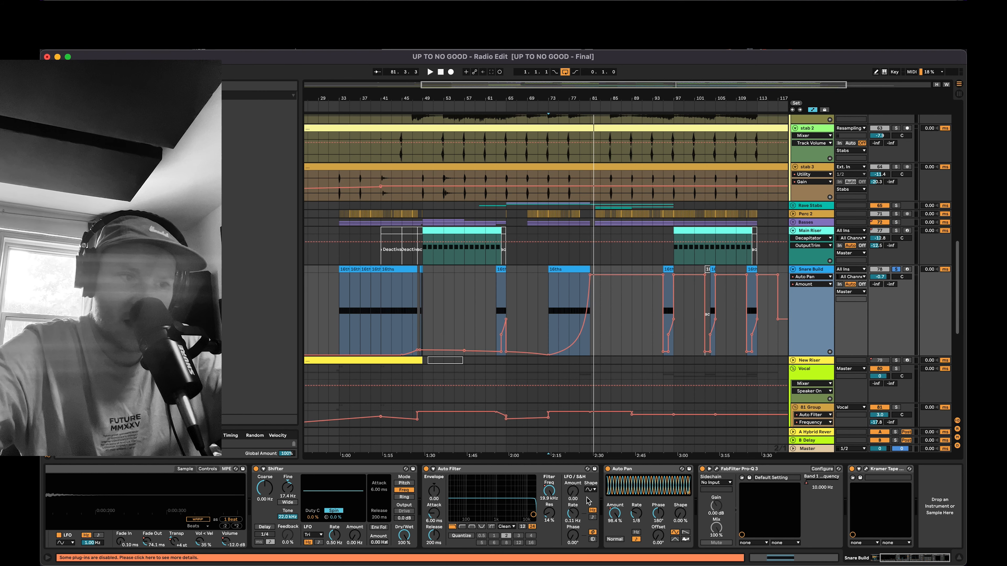
pyautogui.press('a')
# Open the notes of the Snare Build's 16ths clip from bar 73 and select a sixteenth-long span of C3 notes at 7.2.
pyautogui.scroll(15, 588, 323)
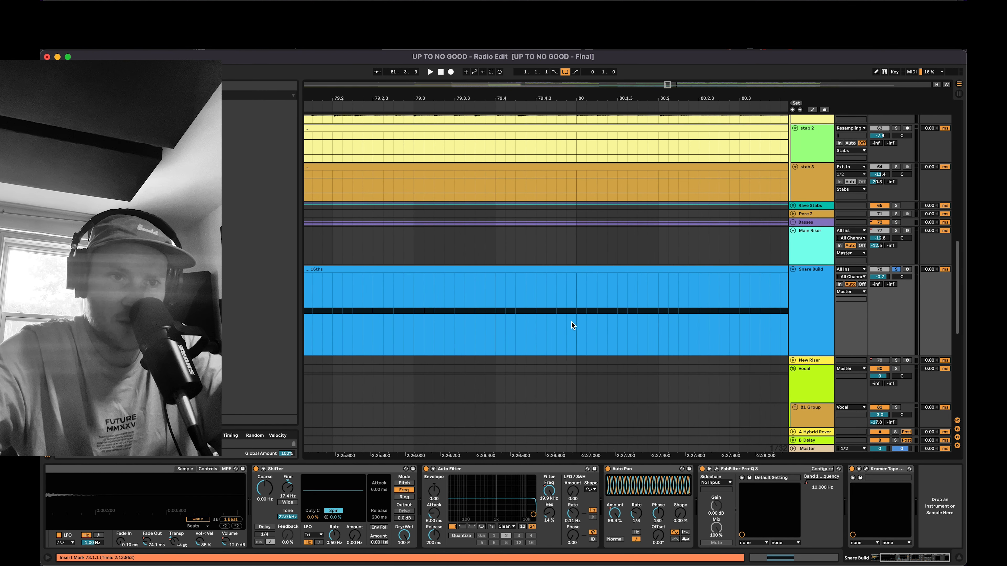
pyautogui.click(608, 270)
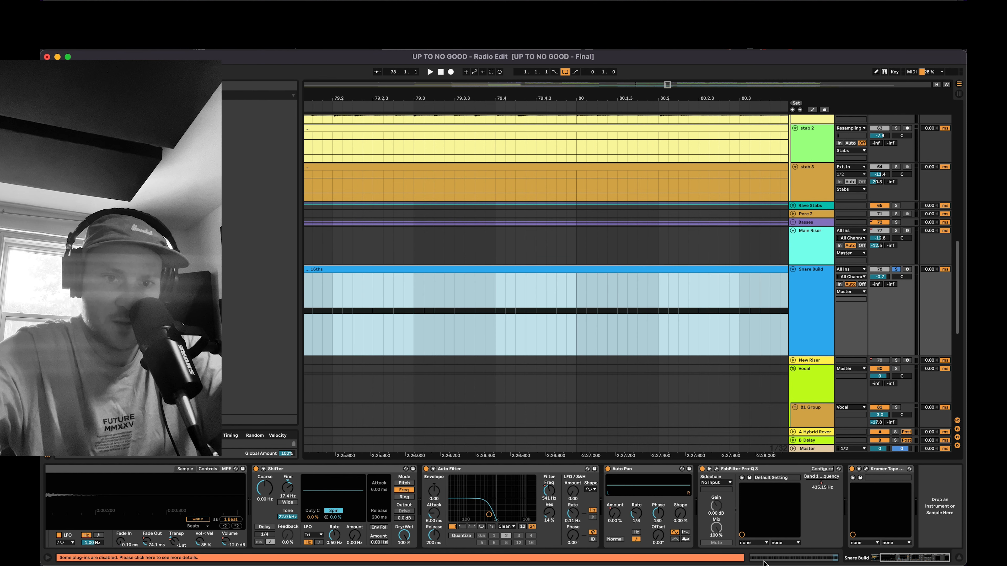
pyautogui.hotkey('shift', 'Tab')
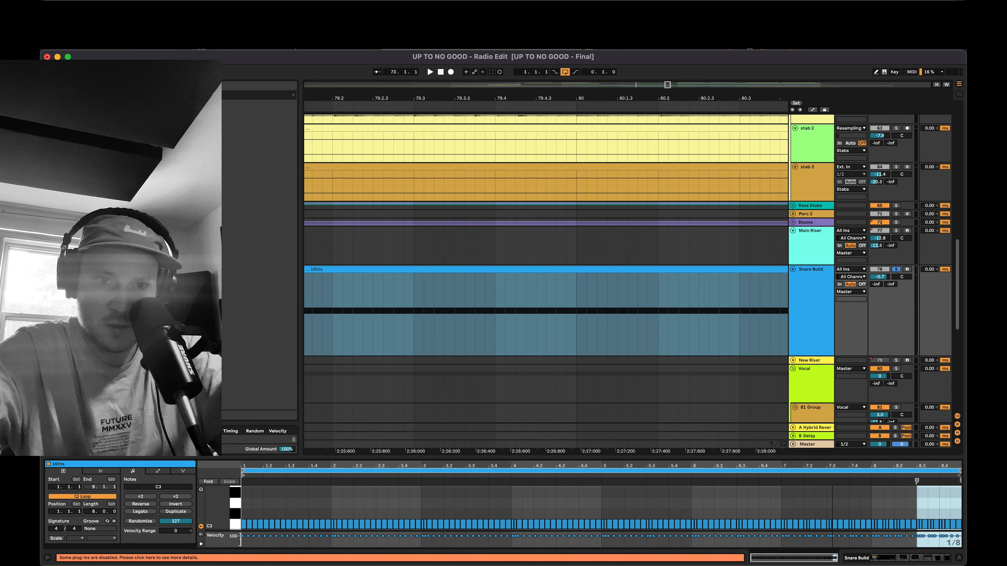
pyautogui.scroll(5, 786, 492)
pyautogui.moveTo(736, 513); pyautogui.dragTo(748, 529)
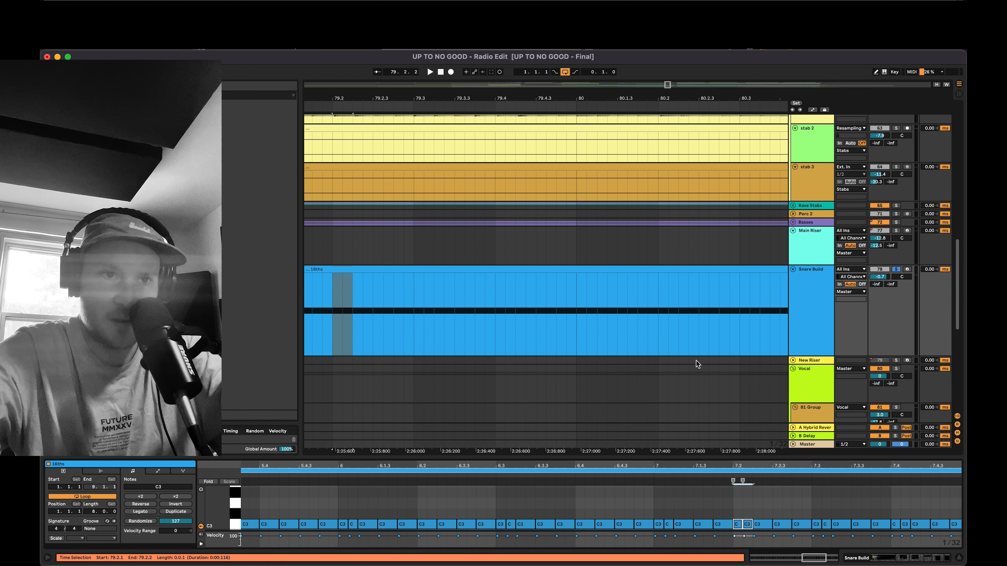
pyautogui.moveTo(710, 465); pyautogui.dragTo(710, 426)
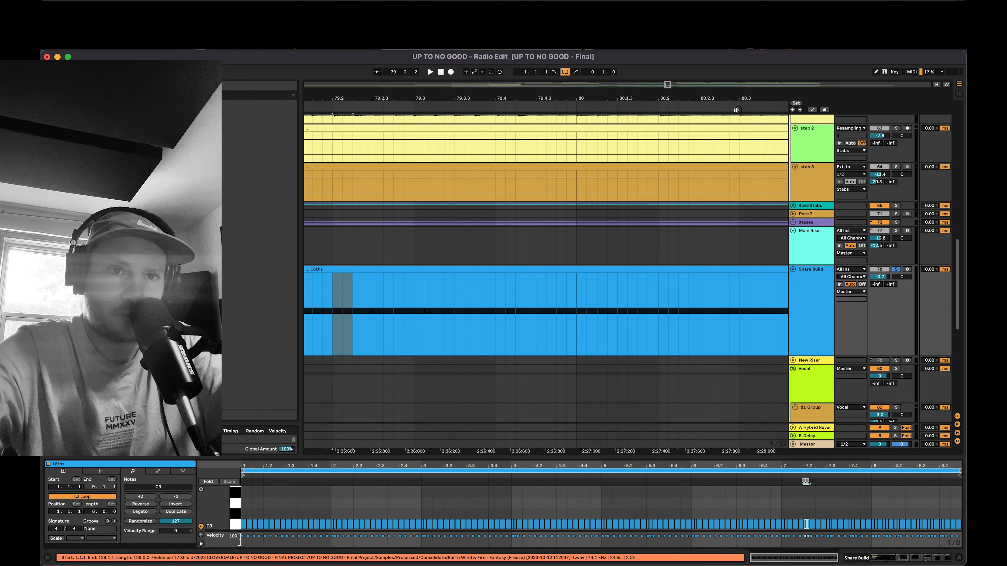
# Unsolo the Snare Build track and fold all tracks for a compact overview of the arrangement around bars 57 to 89.
pyautogui.moveTo(724, 99); pyautogui.dragTo(724, 34)
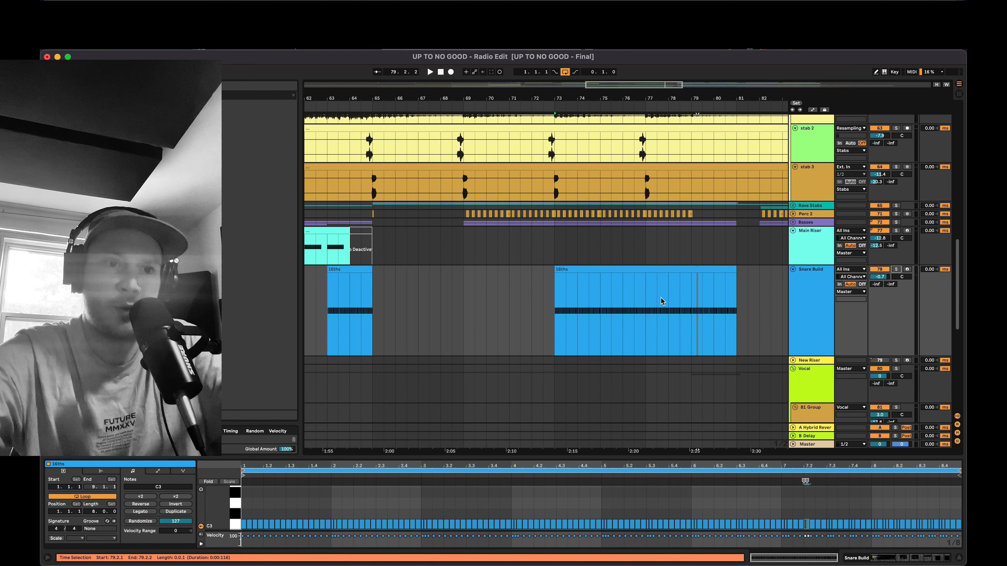
pyautogui.scroll(5, 660, 298)
pyautogui.hscroll(3, 661, 299)
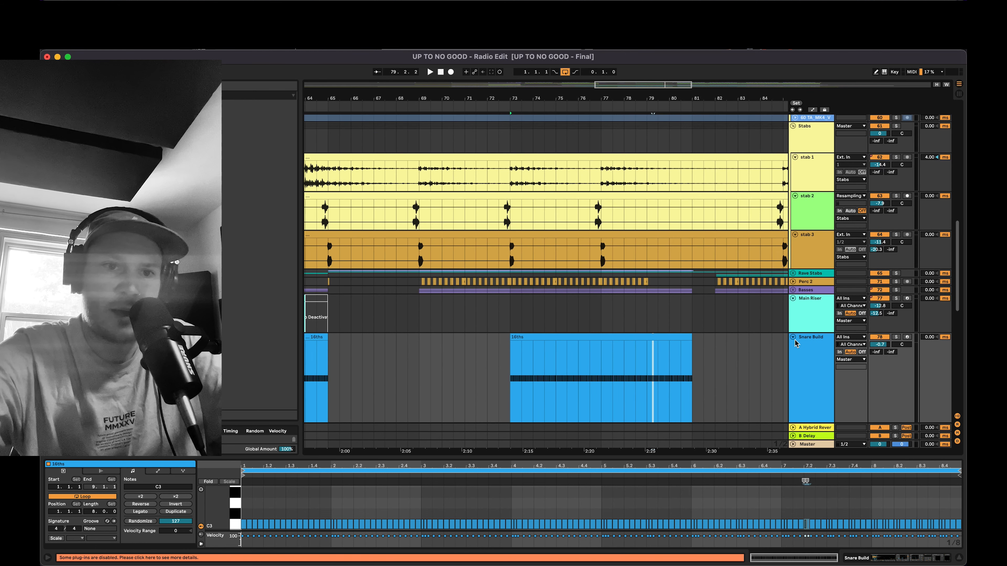
pyautogui.keyDown('alt'); pyautogui.click(793, 337); pyautogui.keyUp('alt')
pyautogui.scroll(-3, 613, 94)
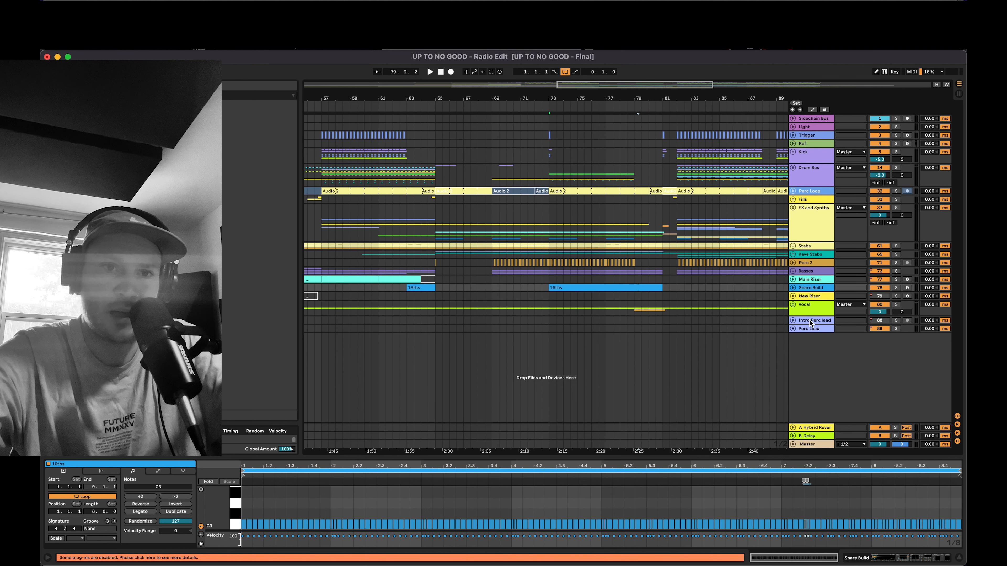
# Unfold the Rave Stabs group and play it from bar 76, toggling its solo.
pyautogui.click(793, 255)
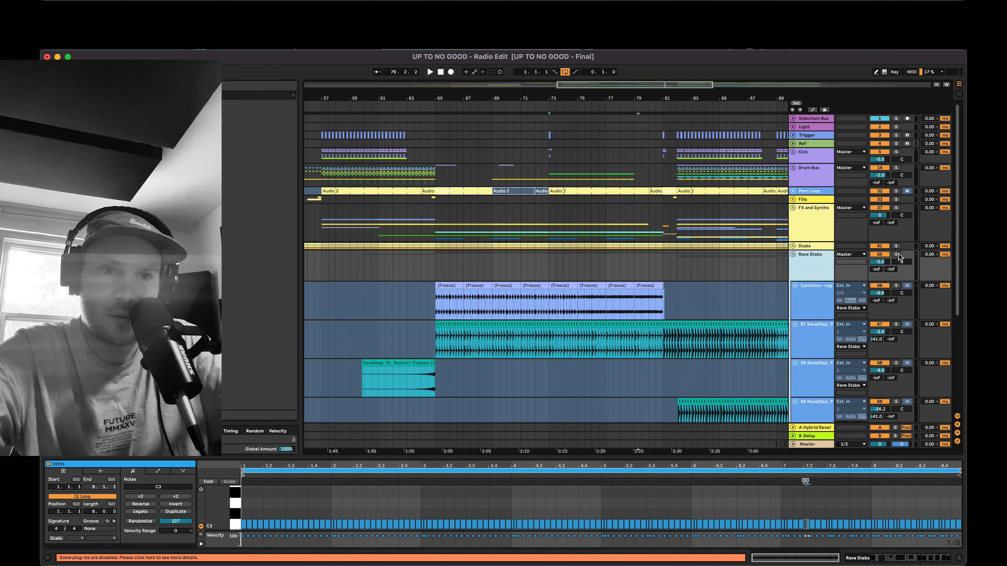
pyautogui.click(594, 274)
pyautogui.press('space')
pyautogui.click(895, 254)
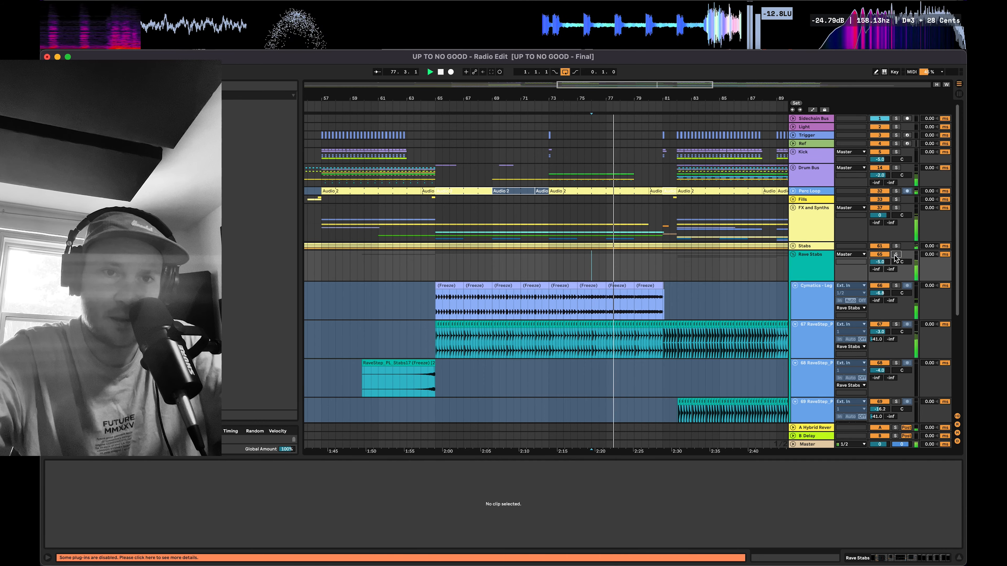
# Show automation lanes and display the EQ Eight Output Gain curve on the Rave Stabs group.
pyautogui.press('a')
pyautogui.click(815, 262)
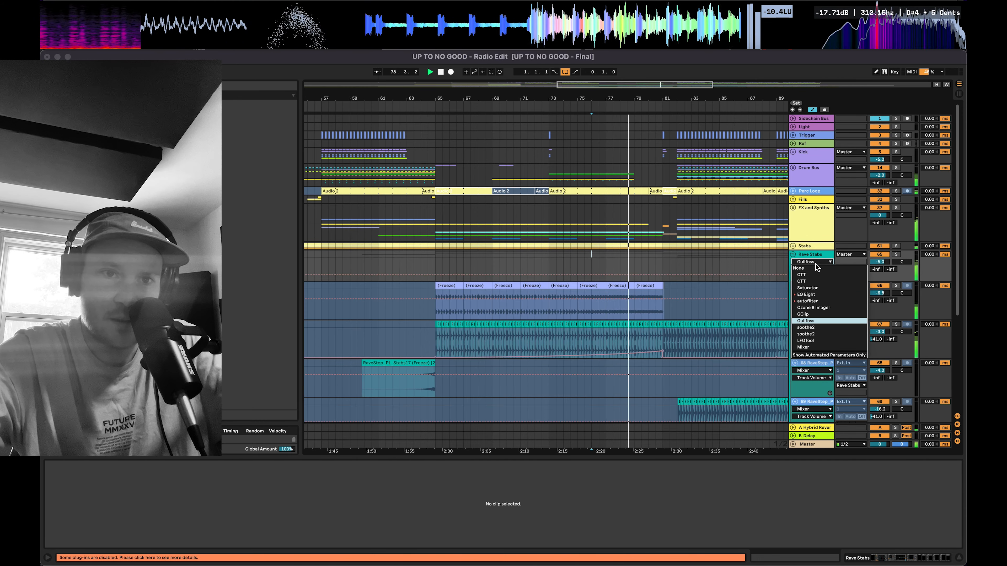
pyautogui.click(819, 294)
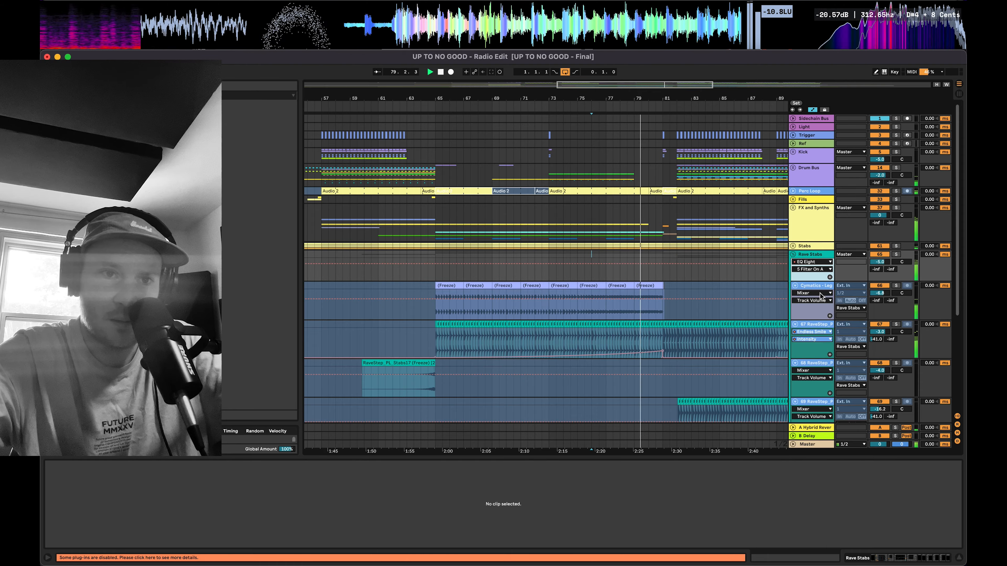
pyautogui.click(818, 269)
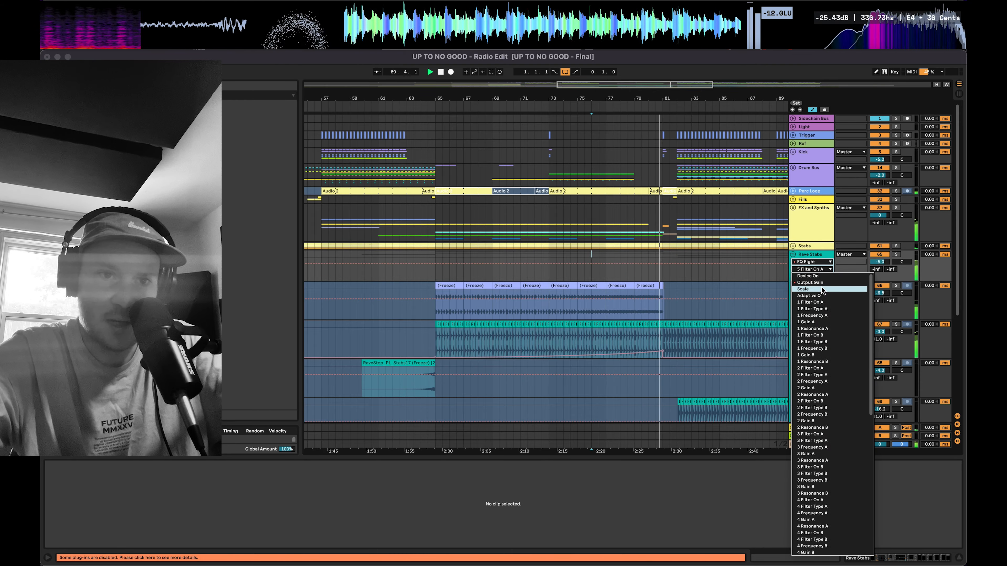
pyautogui.click(811, 283)
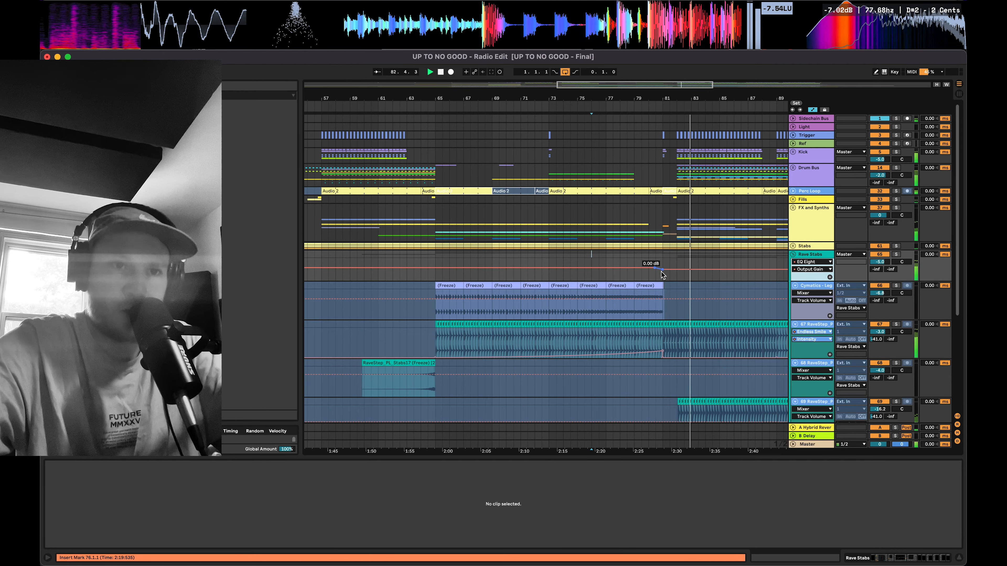
# Unfold the Master track and display its Utility Gain automation.
pyautogui.scroll(-3, 720, 257)
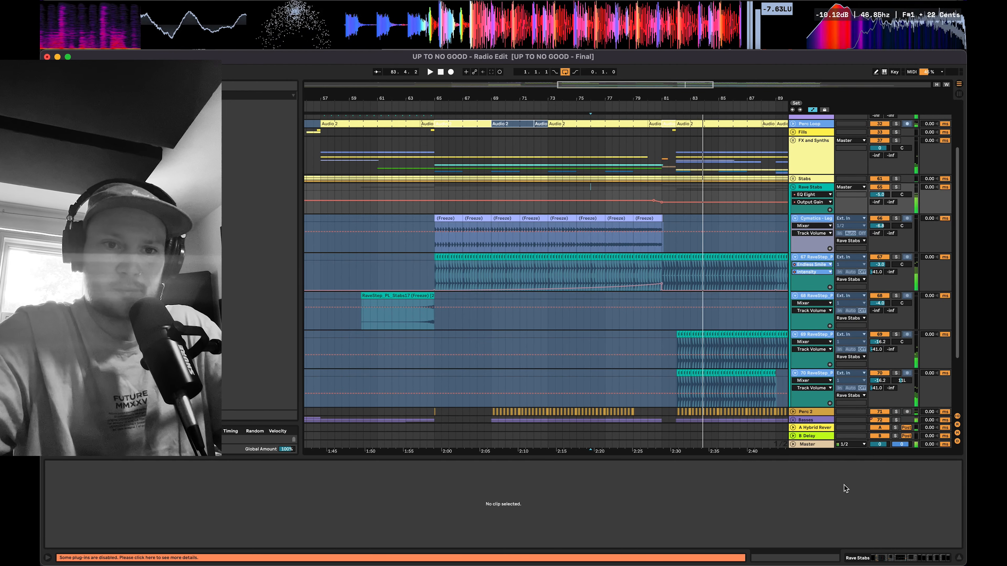
pyautogui.click(793, 444)
pyautogui.click(811, 414)
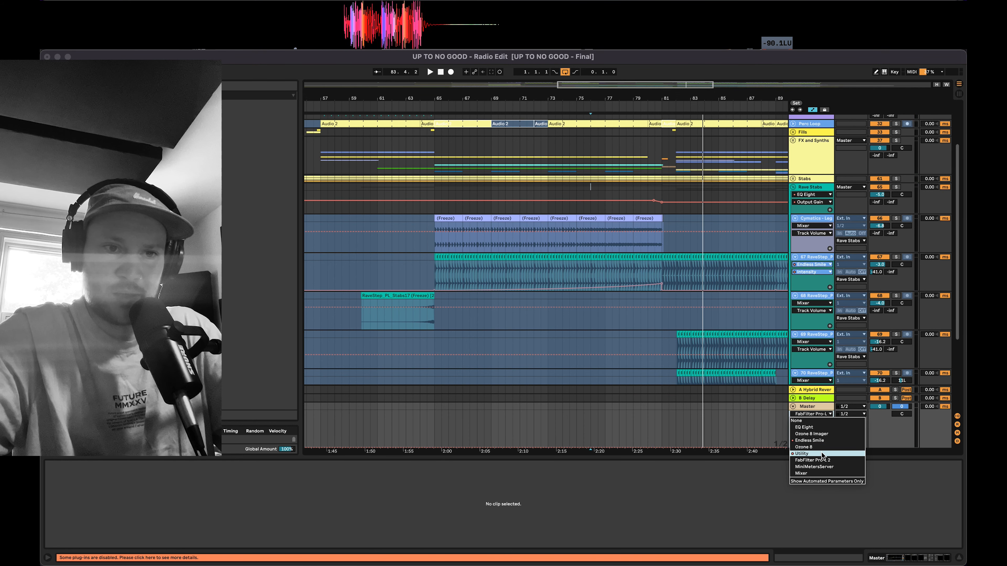
pyautogui.click(820, 454)
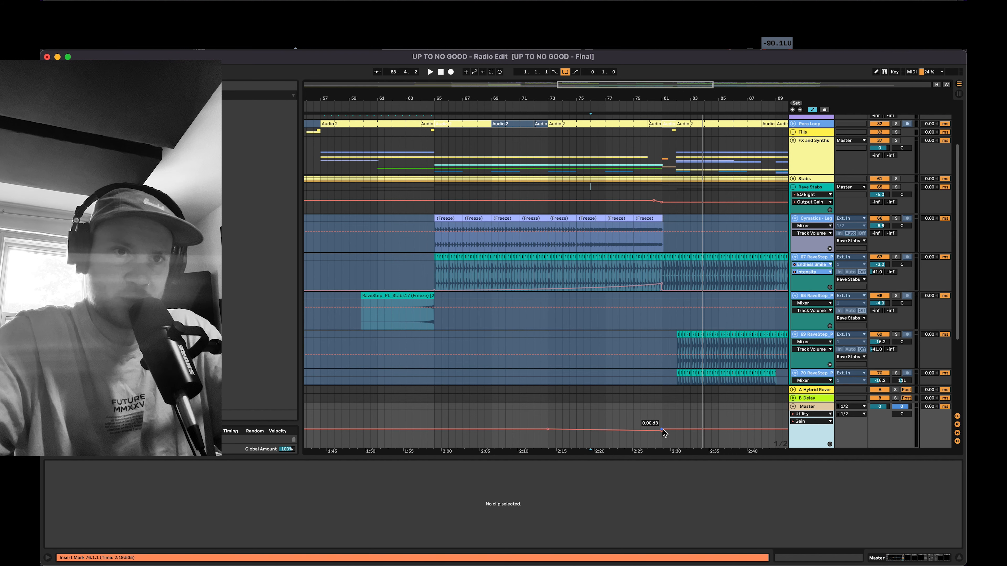
# Mark bars 80 to 82 on FX and Synths and inspect the Master gain automation points leading up to bar 81.
pyautogui.scroll(5, 641, 357)
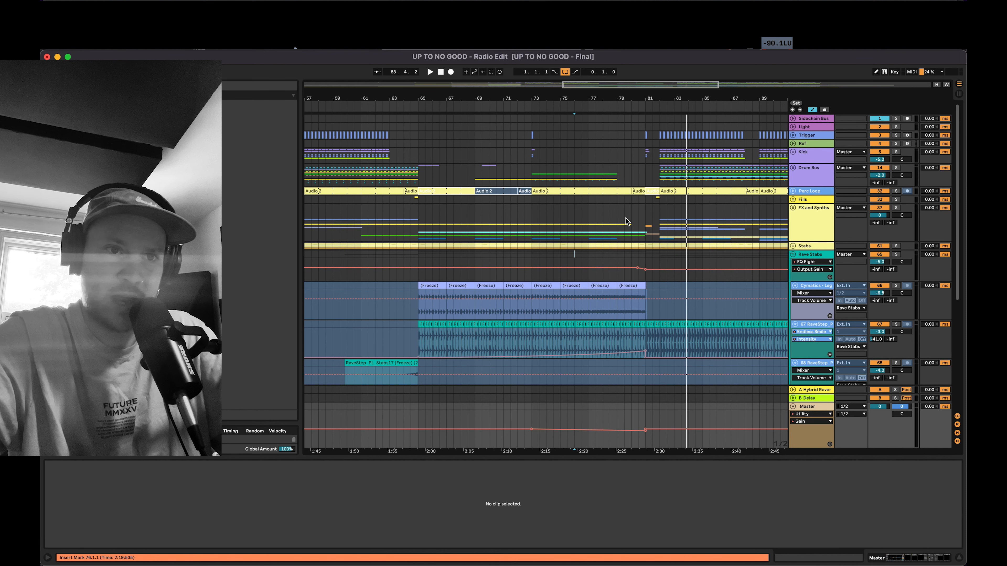
pyautogui.moveTo(631, 213); pyautogui.dragTo(662, 220)
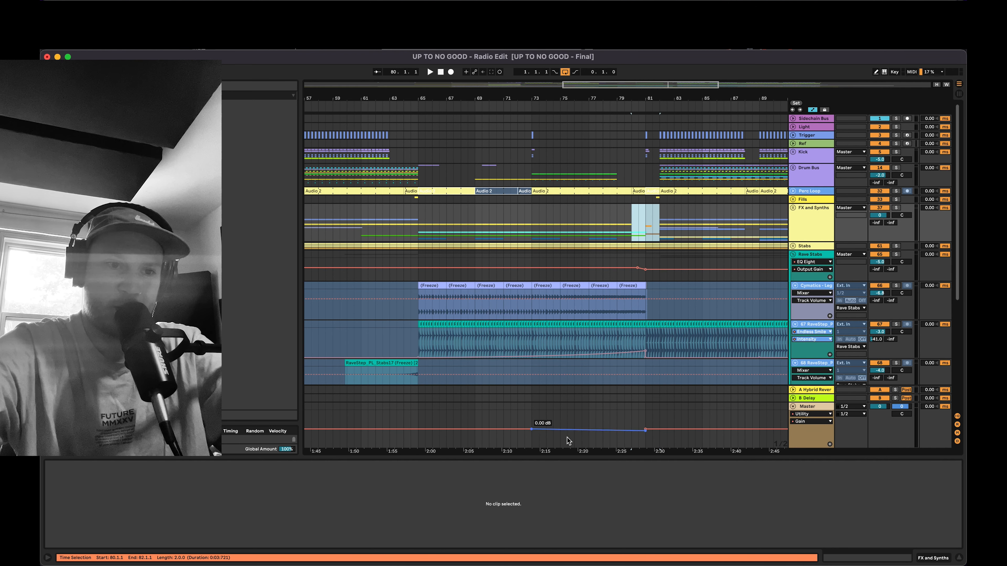
pyautogui.click(635, 431)
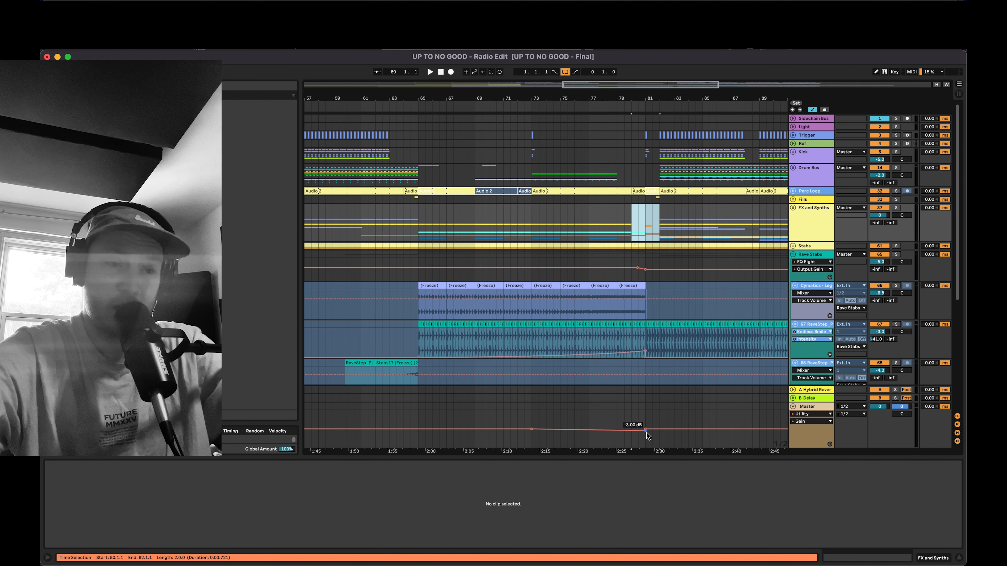
# Hide the automation lanes and fold the Rave Stabs group.
pyautogui.press('a')
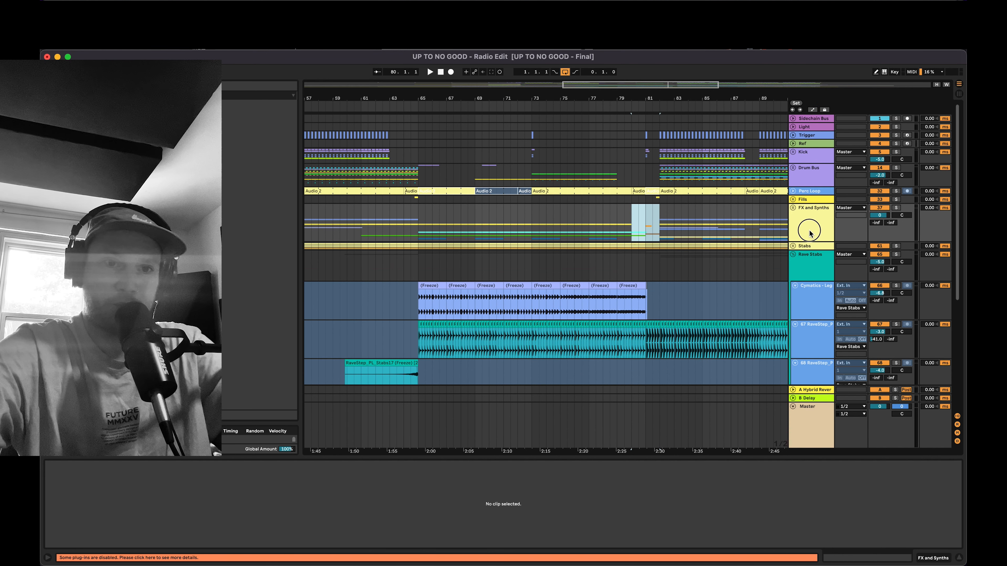
pyautogui.click(802, 226)
pyautogui.click(793, 255)
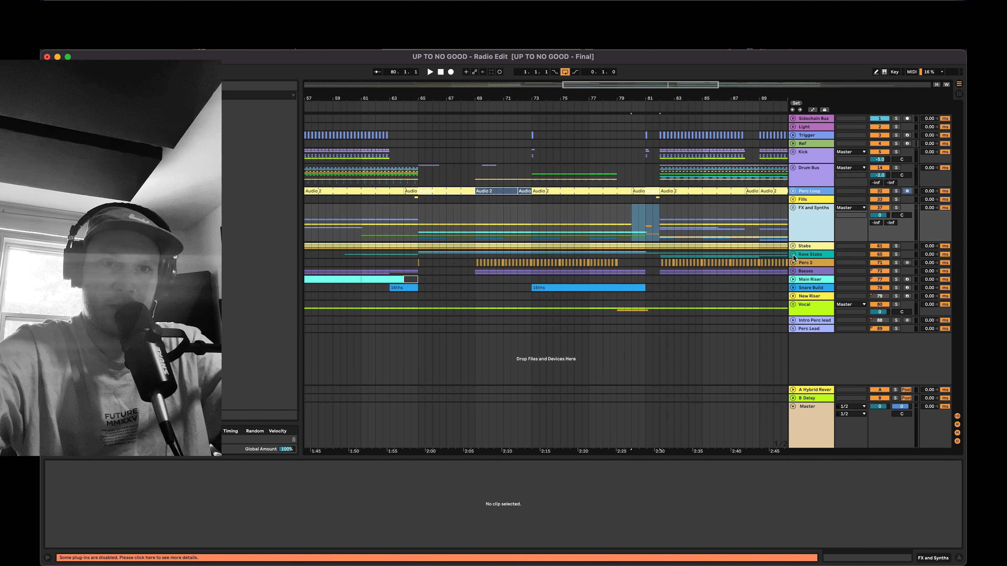
# Unfold the Drum Bus with automation shown and display the Utility Gain curve of the 22 TC_Kit_1 ride loop track.
pyautogui.click(793, 167)
pyautogui.click(809, 177)
pyautogui.press('a')
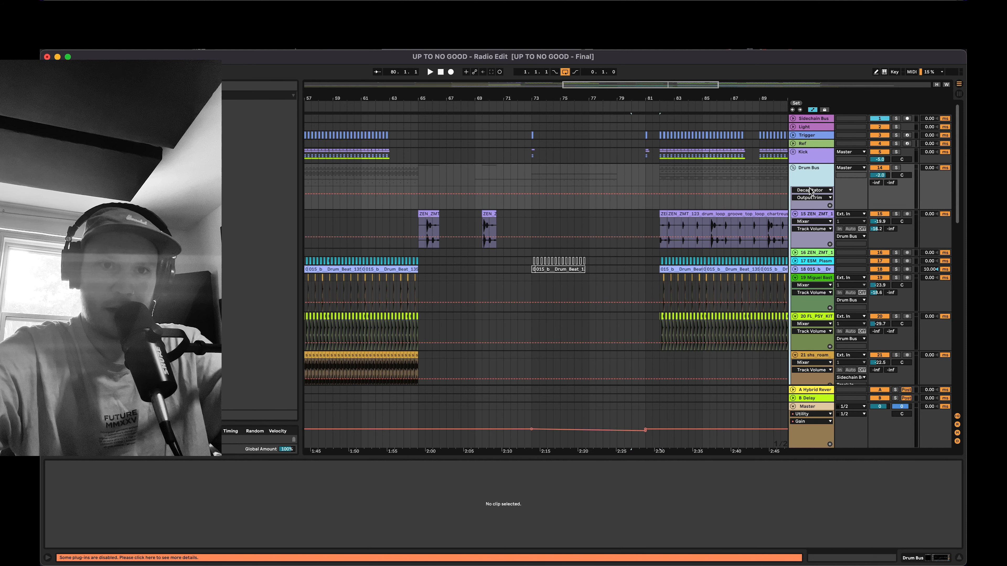
pyautogui.scroll(-5, 805, 248)
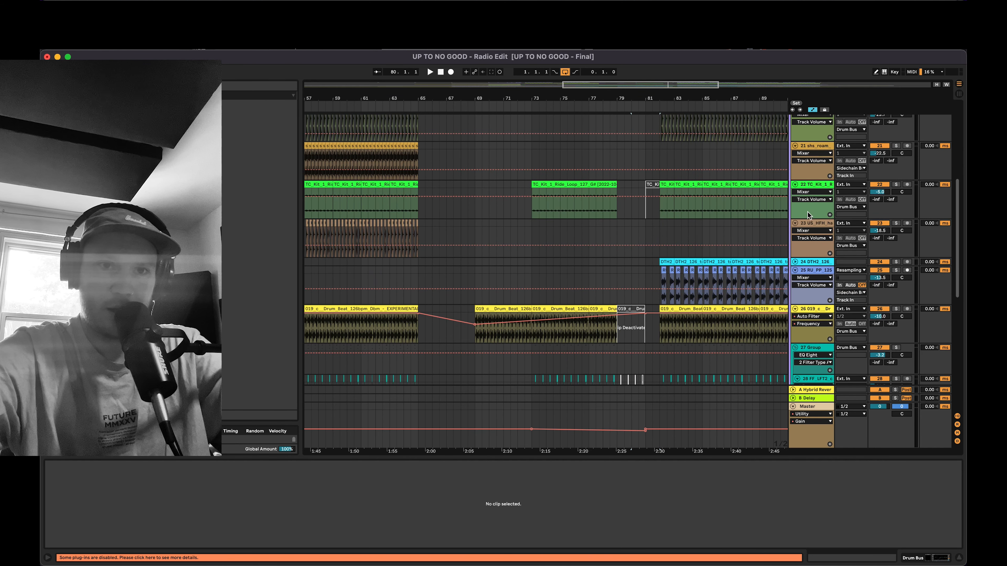
pyautogui.click(815, 195)
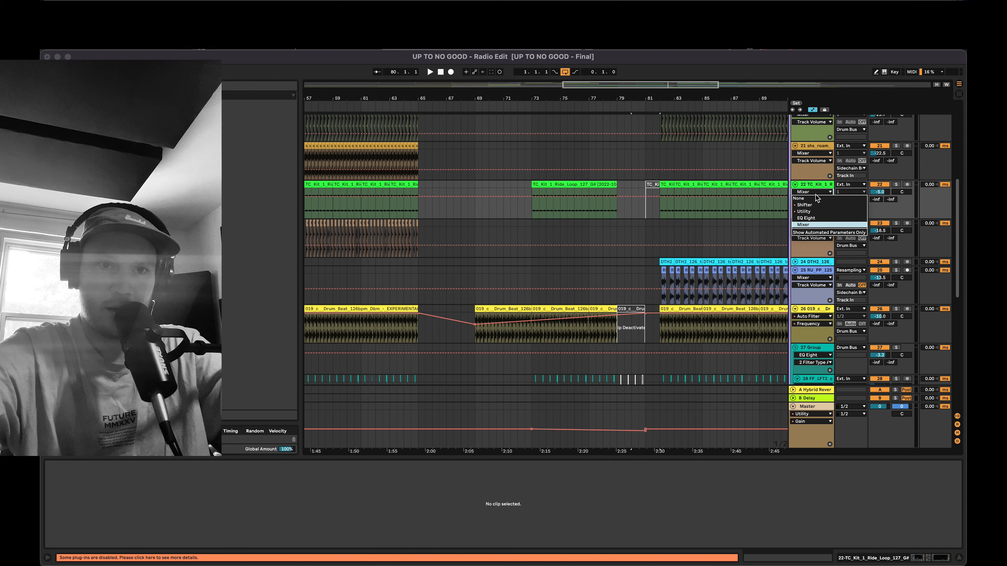
pyautogui.click(815, 207)
# Unfold the Perc Loop track and display its EQ Eight Output Gain automation.
pyautogui.scroll(-10, 649, 248)
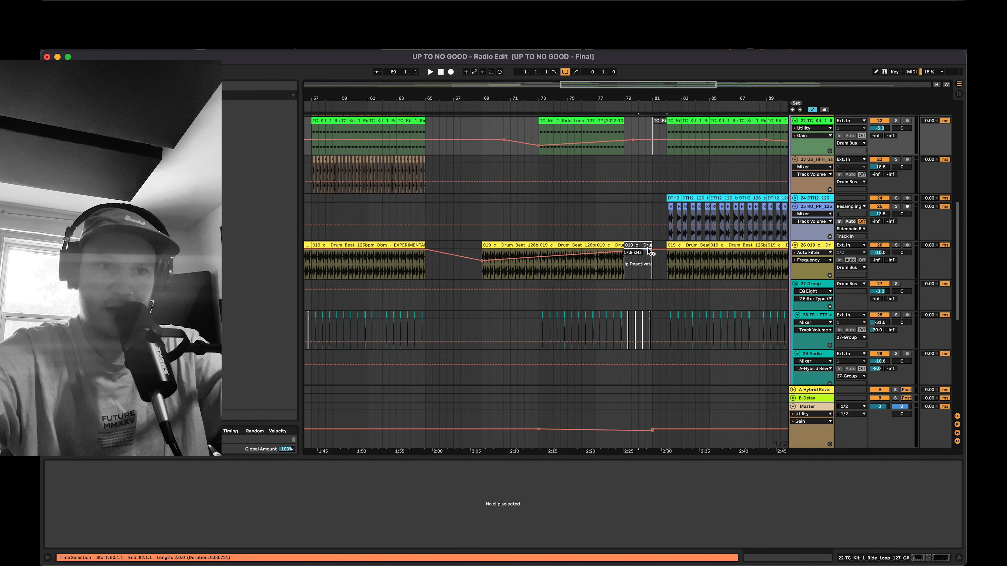
pyautogui.click(793, 224)
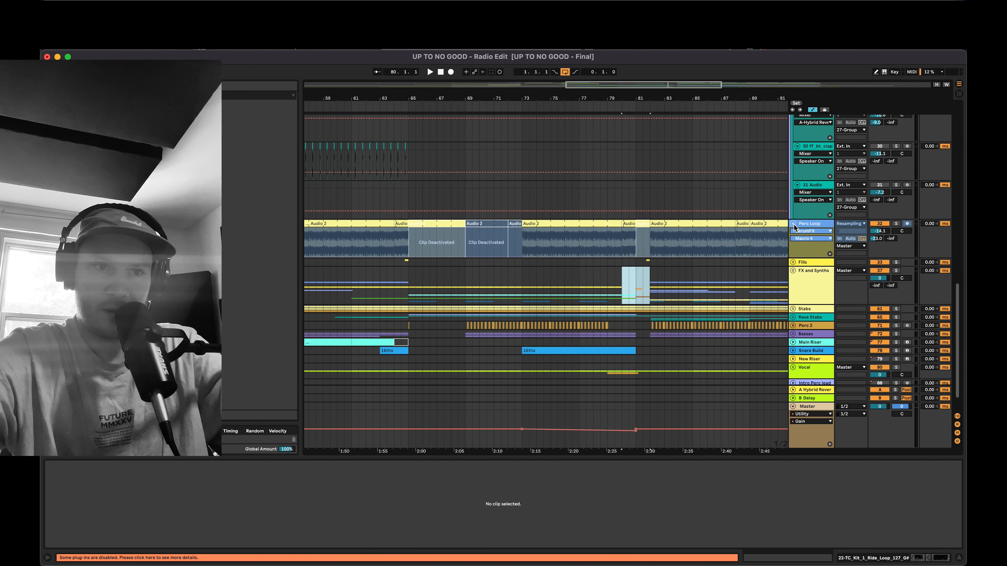
pyautogui.click(824, 233)
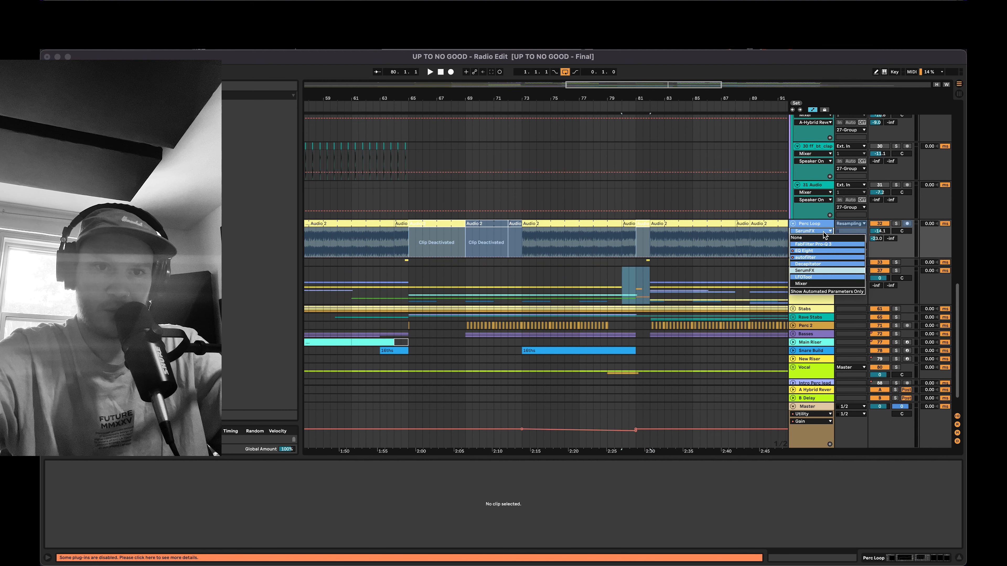
pyautogui.click(825, 256)
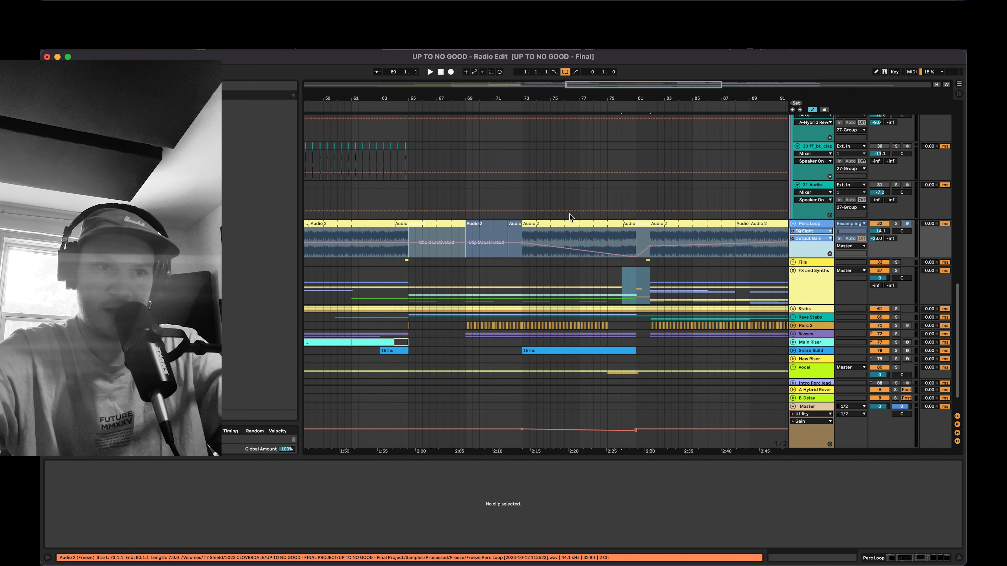
# Audition the Perc Loop from bar 73 and again from bar 82, soloed and in the full mix, then stop playback.
pyautogui.click(528, 223)
pyautogui.press('space')
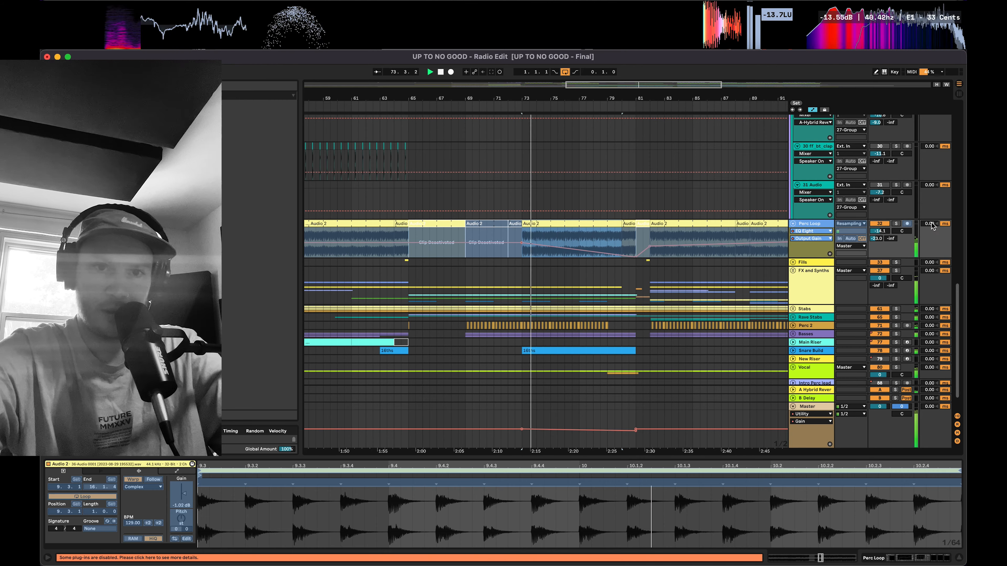
pyautogui.click(896, 224)
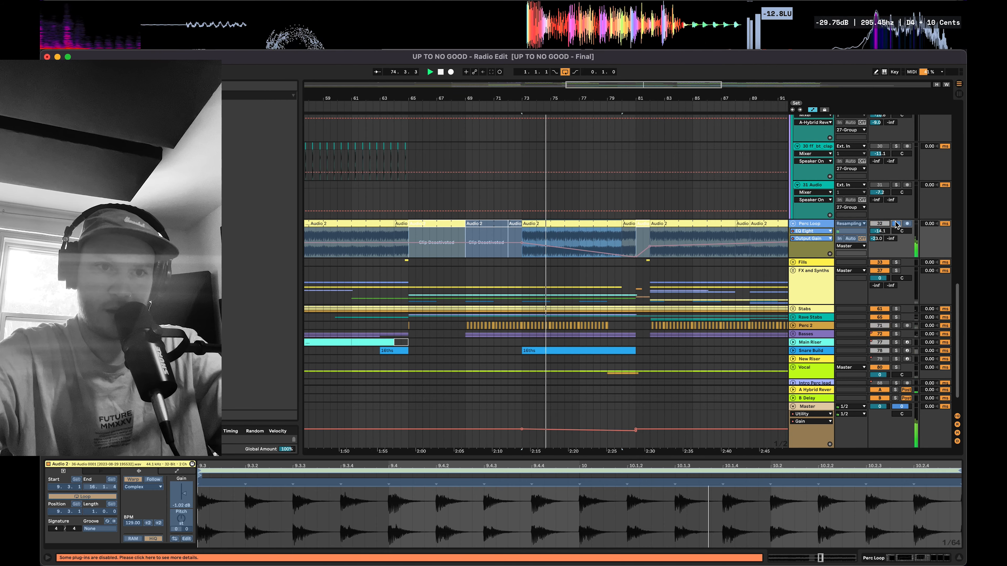
pyautogui.click(655, 223)
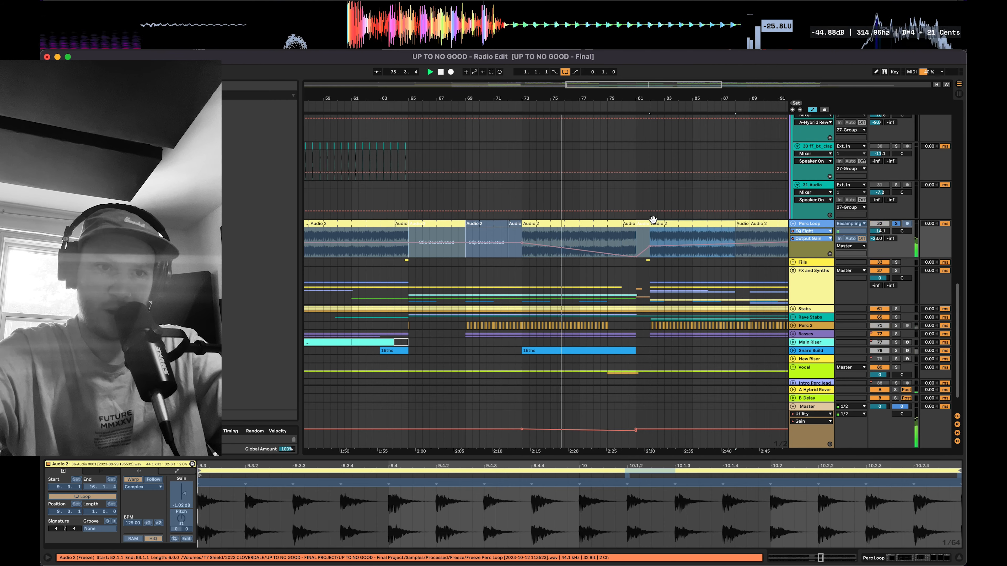
pyautogui.press('space')
pyautogui.press('space')
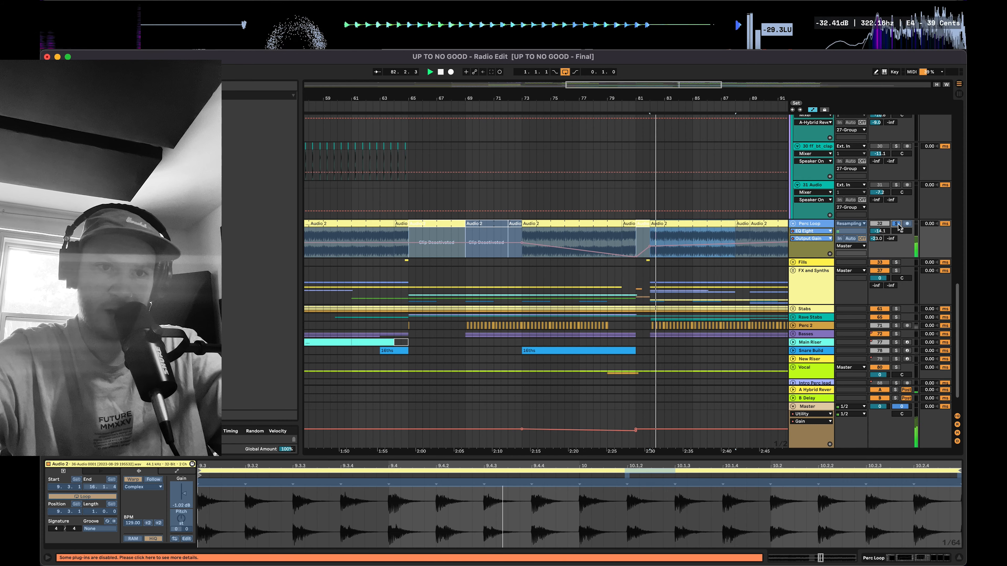
pyautogui.click(896, 224)
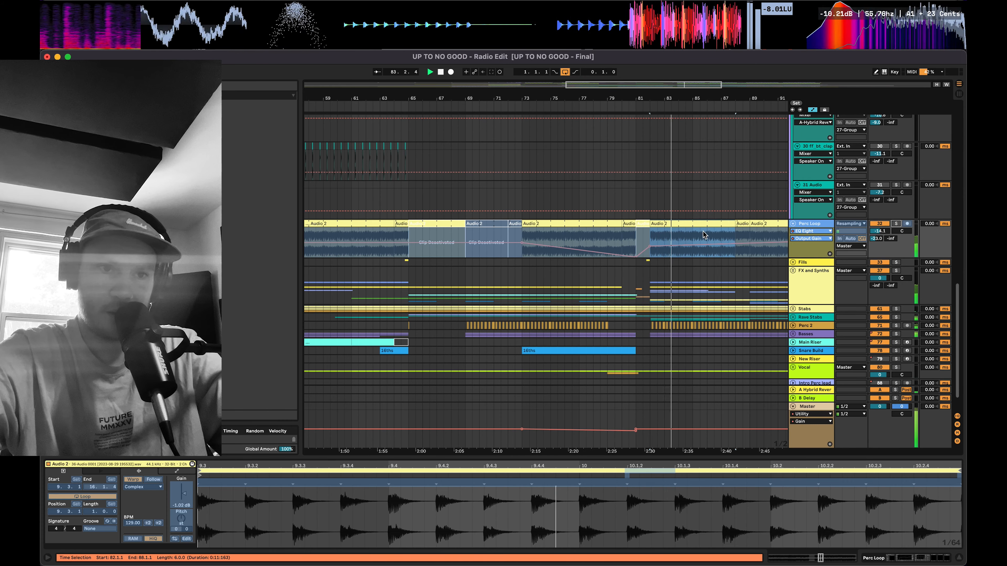
pyautogui.scroll(-2, 703, 232)
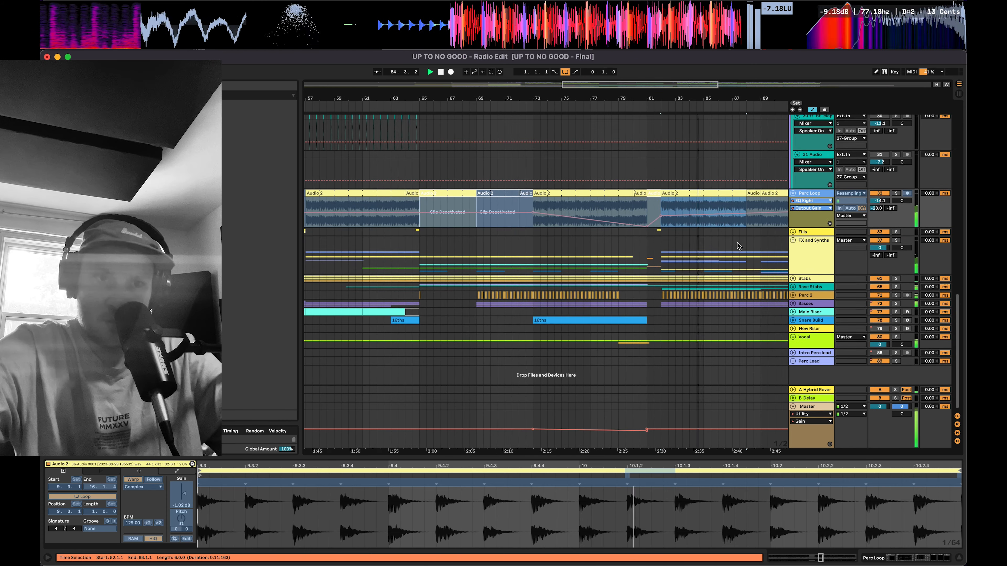
pyautogui.press('space')
# Unfold the Basses group and inspect its EQ Eight Output Gain automation between bars 65 and 81.
pyautogui.click(793, 296)
pyautogui.click(793, 295)
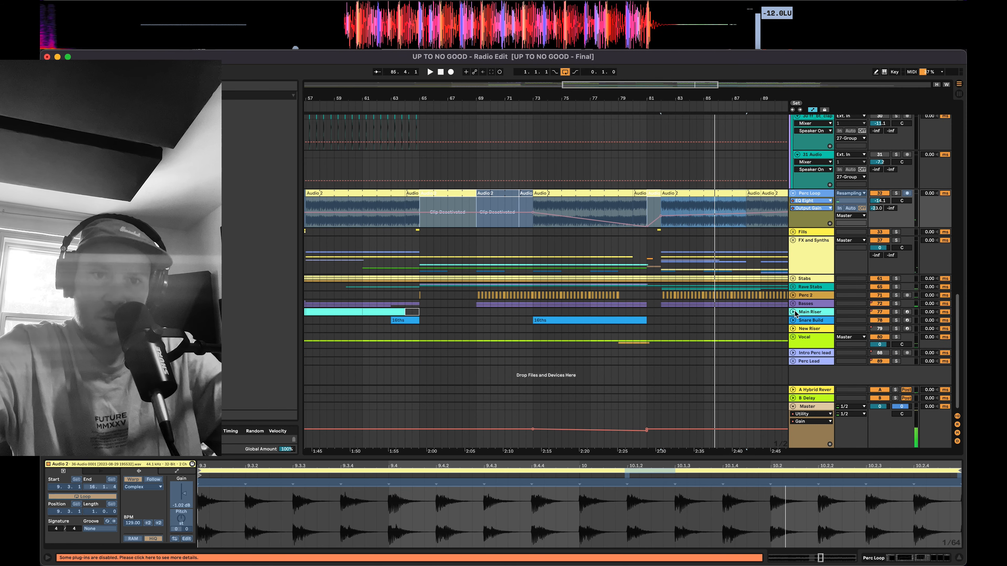
pyautogui.click(793, 303)
pyautogui.scroll(-4, 636, 304)
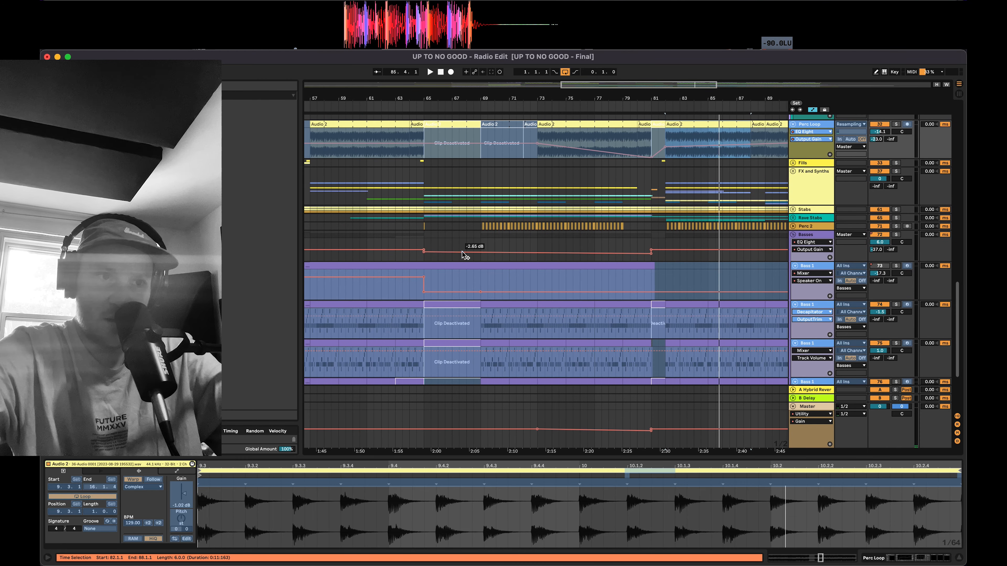
pyautogui.moveTo(425, 252)
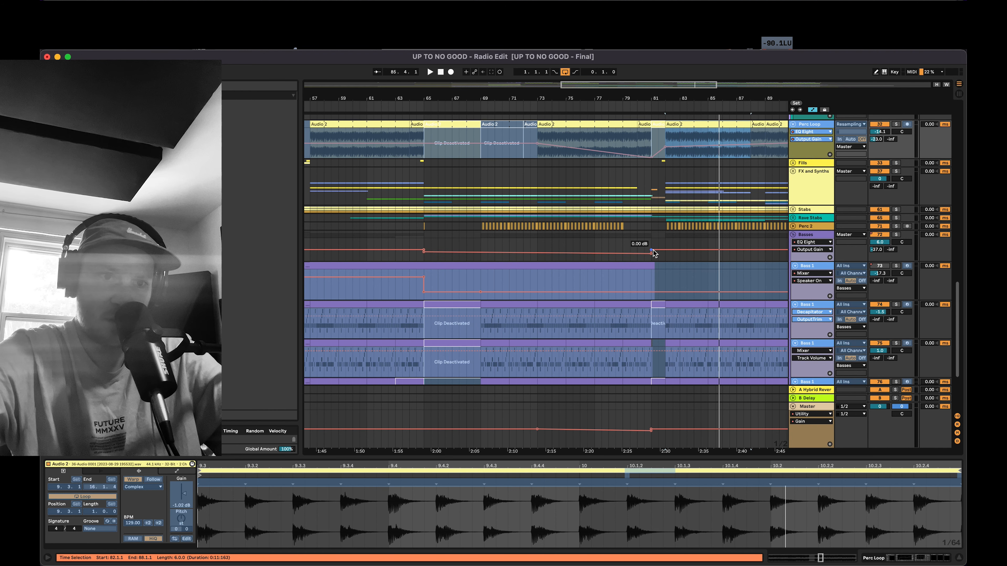
# Fold the Basses group and the Drum Bus and show the whole arrangement.
pyautogui.scroll(-3, 653, 252)
pyautogui.scroll(-3, 645, 290)
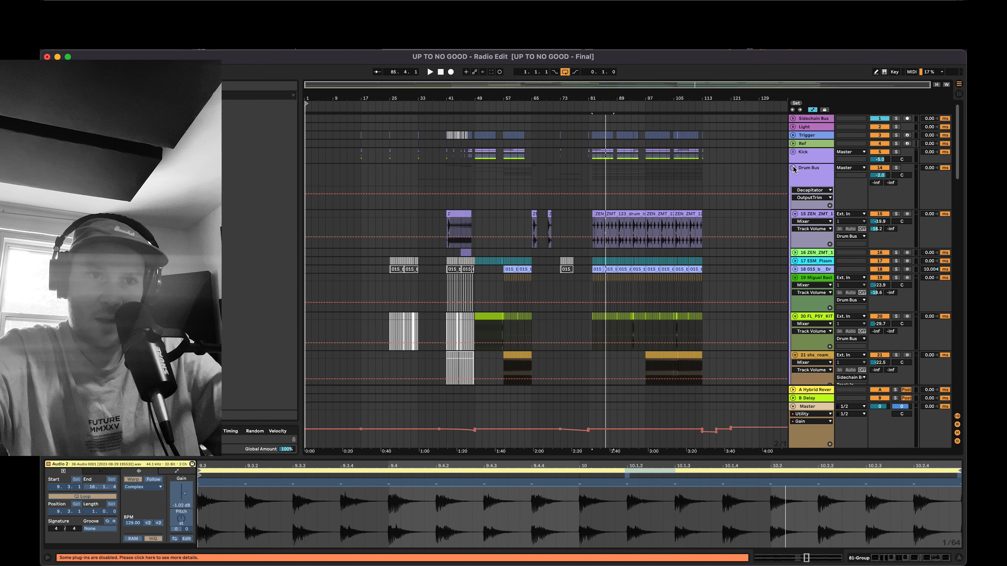
pyautogui.click(793, 168)
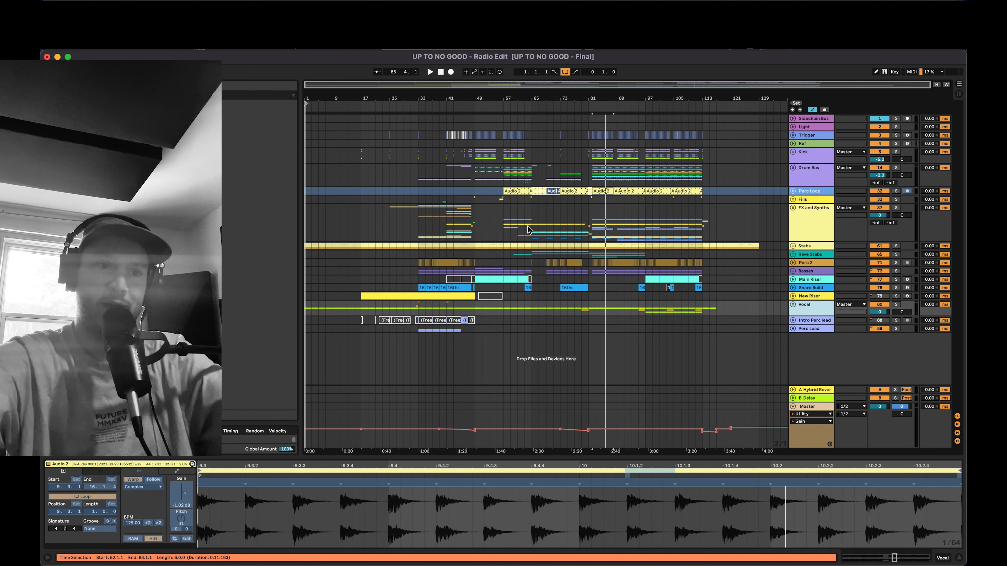
# Mark bars 73 to 81 on FX and Synths, followed by the one-bar gap from bar 81 to 82.
pyautogui.moveTo(516, 224); pyautogui.dragTo(592, 229)
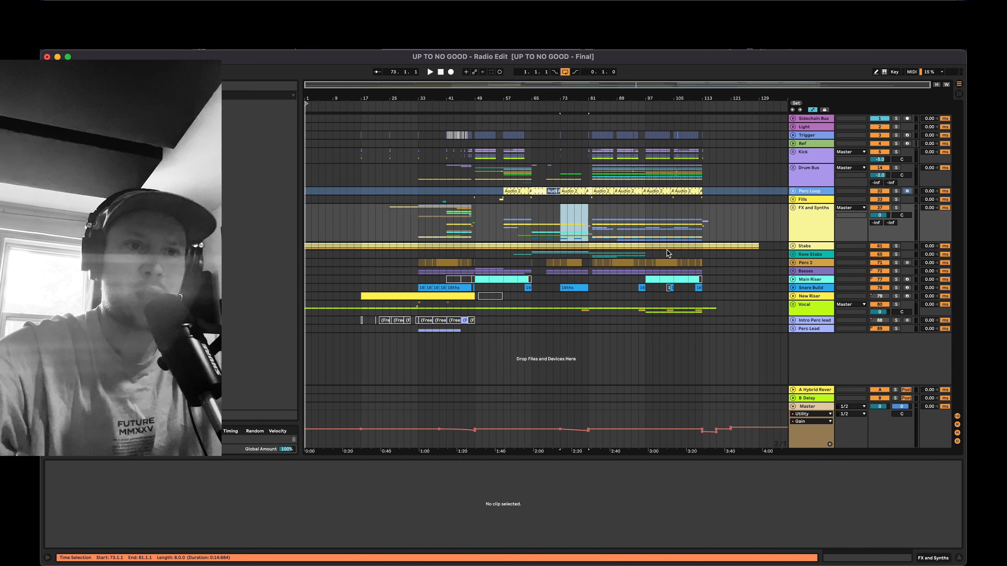
pyautogui.moveTo(587, 99); pyautogui.dragTo(610, 273)
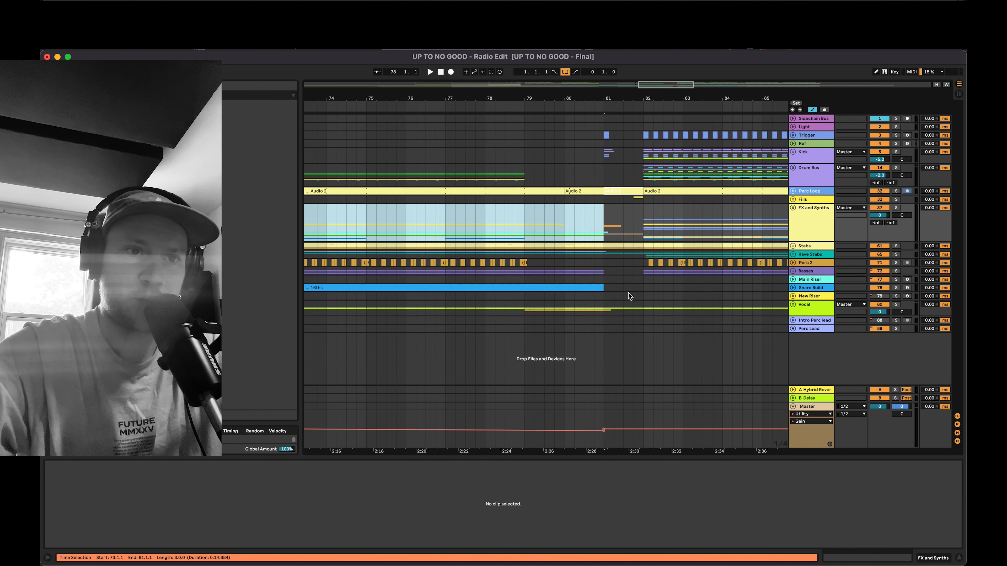
pyautogui.moveTo(604, 229); pyautogui.dragTo(639, 226)
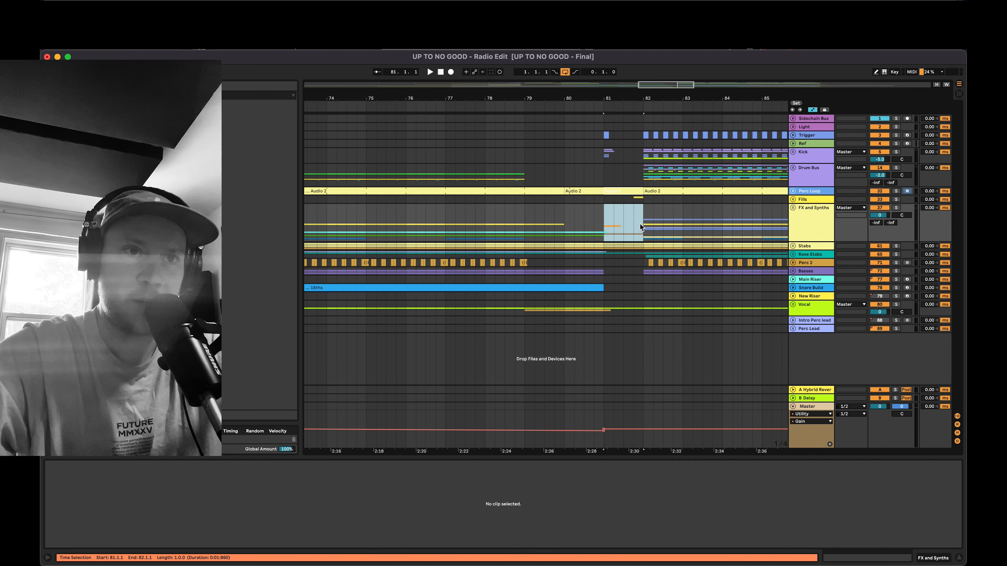
pyautogui.hscroll(5, 640, 225)
pyautogui.moveTo(641, 97); pyautogui.dragTo(642, 47)
pyautogui.hscroll(3, 634, 190)
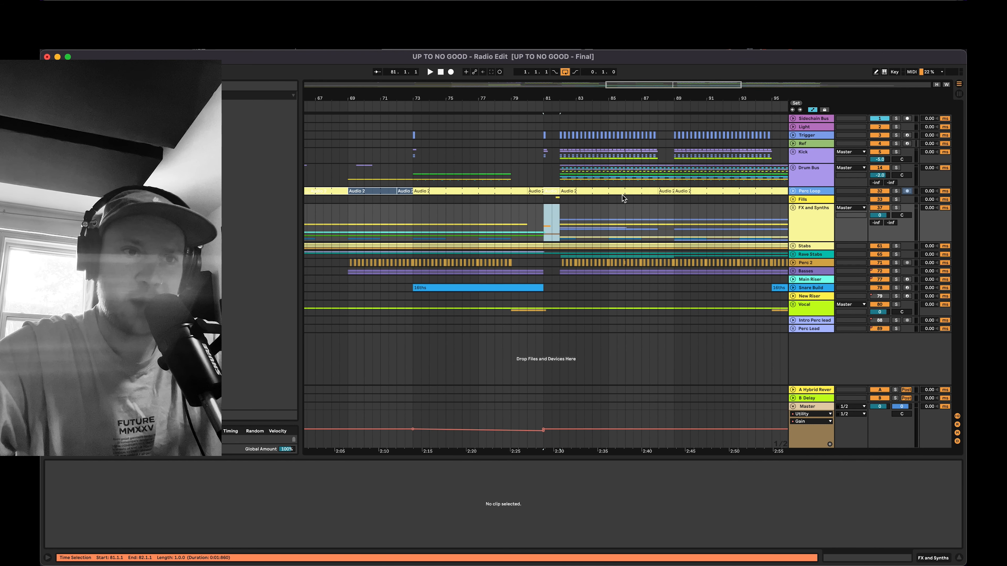
pyautogui.click(543, 223)
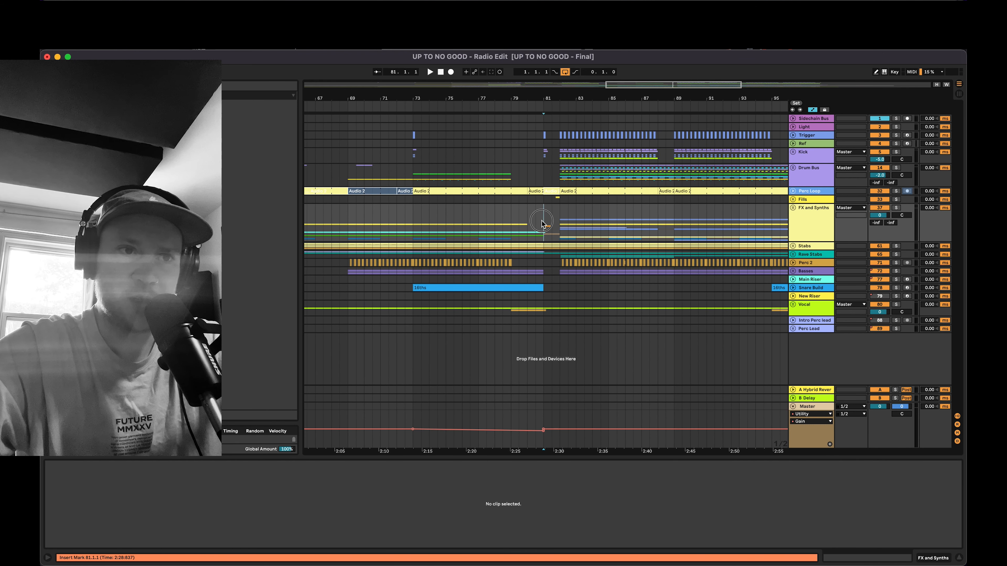
pyautogui.moveTo(542, 222); pyautogui.dragTo(553, 221)
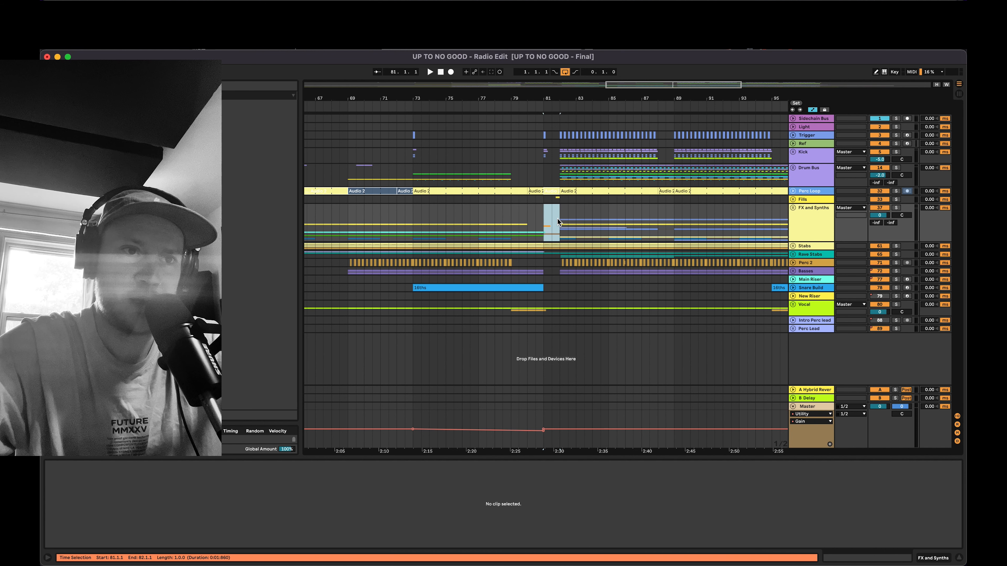
# Mark the eight-bar phrases from bar 81 to 89 and from bar 89 to 97 on the Light track.
pyautogui.moveTo(544, 126); pyautogui.dragTo(675, 126)
pyautogui.hscroll(3, 676, 126)
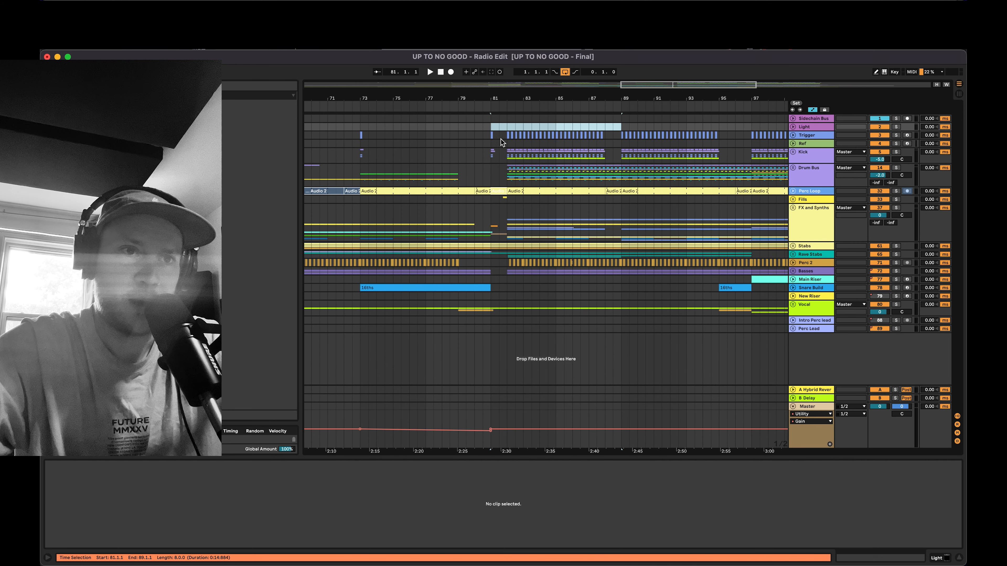
pyautogui.moveTo(494, 127); pyautogui.dragTo(621, 129)
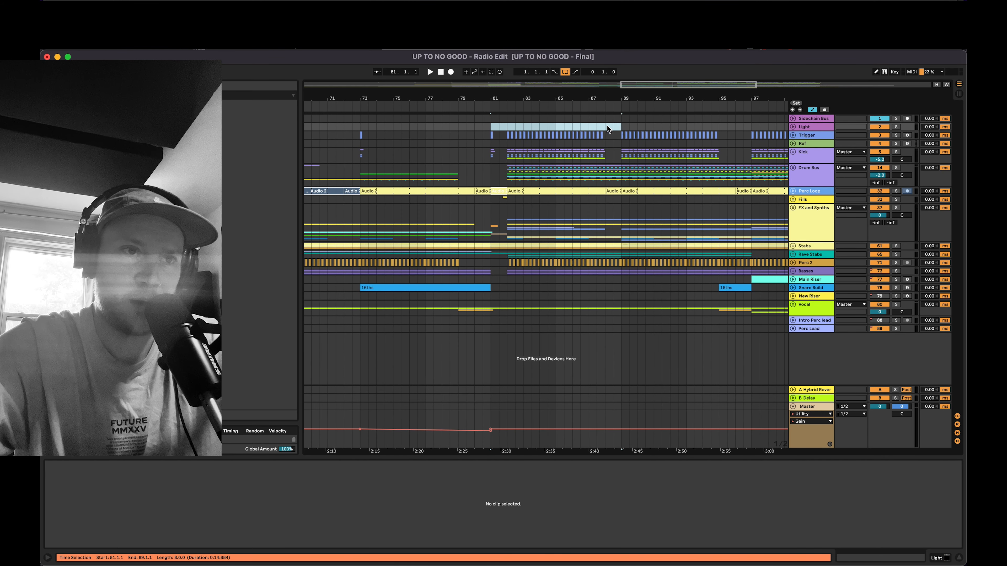
pyautogui.moveTo(621, 130); pyautogui.dragTo(752, 132)
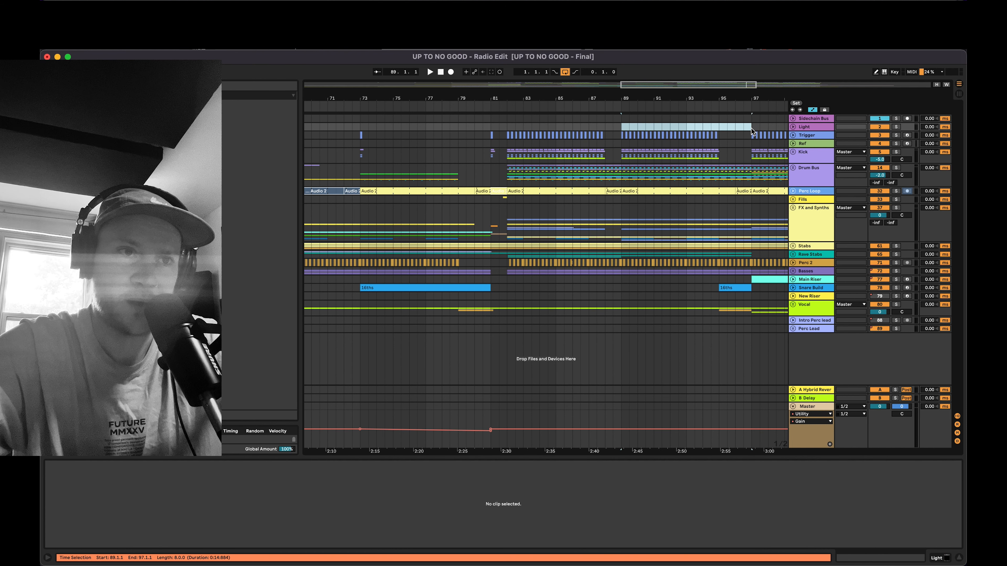
# Insert one bar of empty time into the arrangement at bar 82.
pyautogui.click(499, 126)
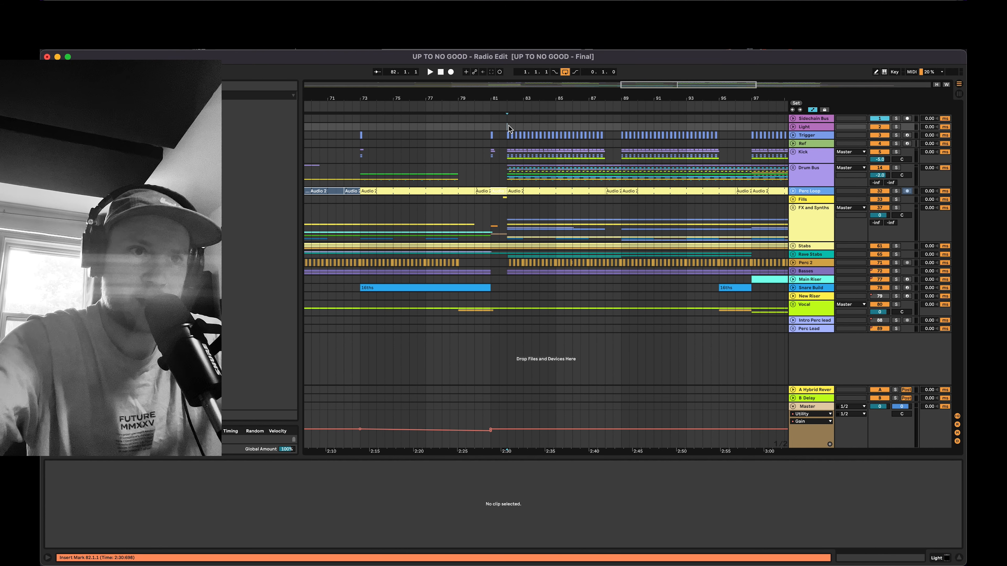
pyautogui.press('super+i')
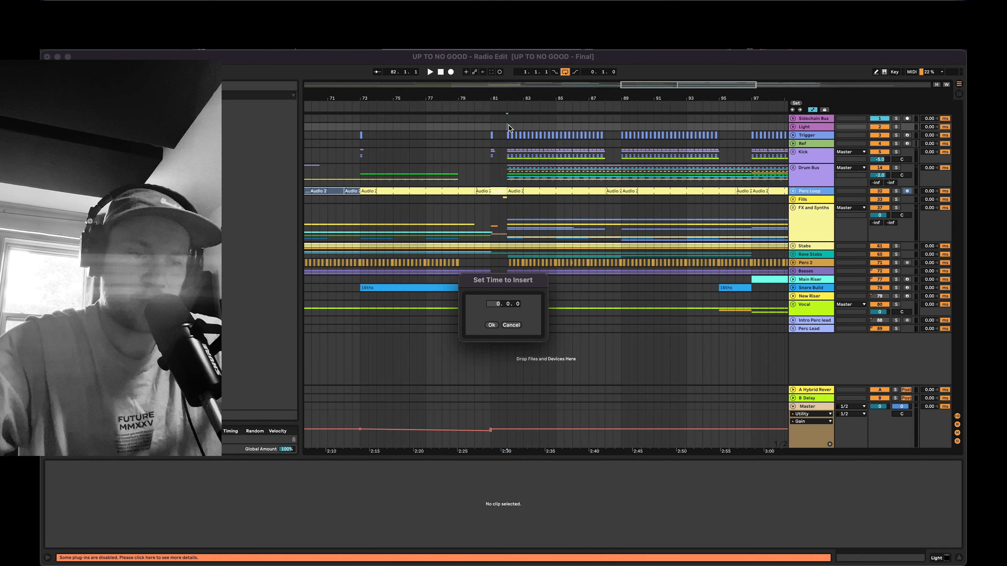
pyautogui.click(496, 327)
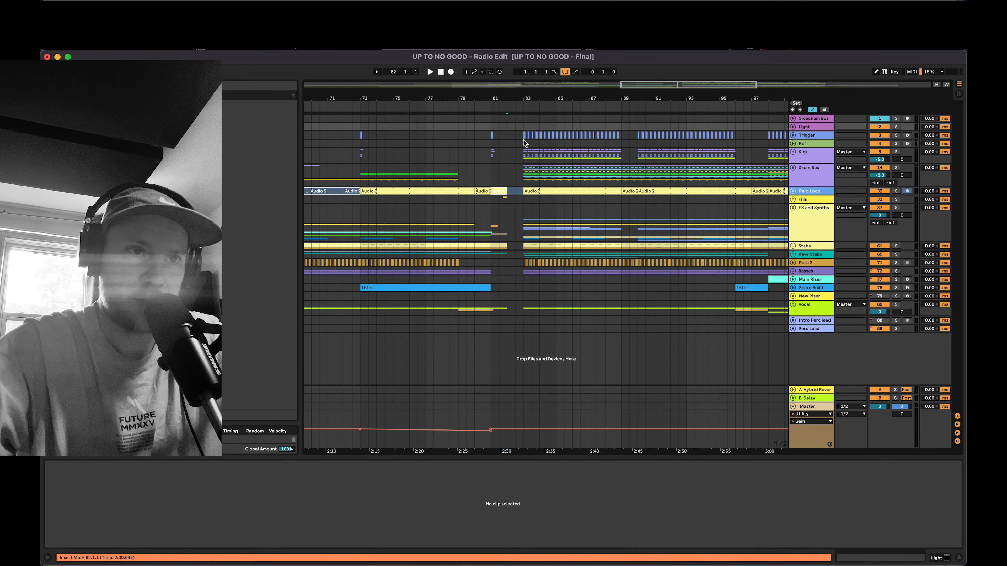
# Remove the inserted empty bar from bar 82 to 83 across all tracks.
pyautogui.moveTo(507, 126); pyautogui.dragTo(524, 328)
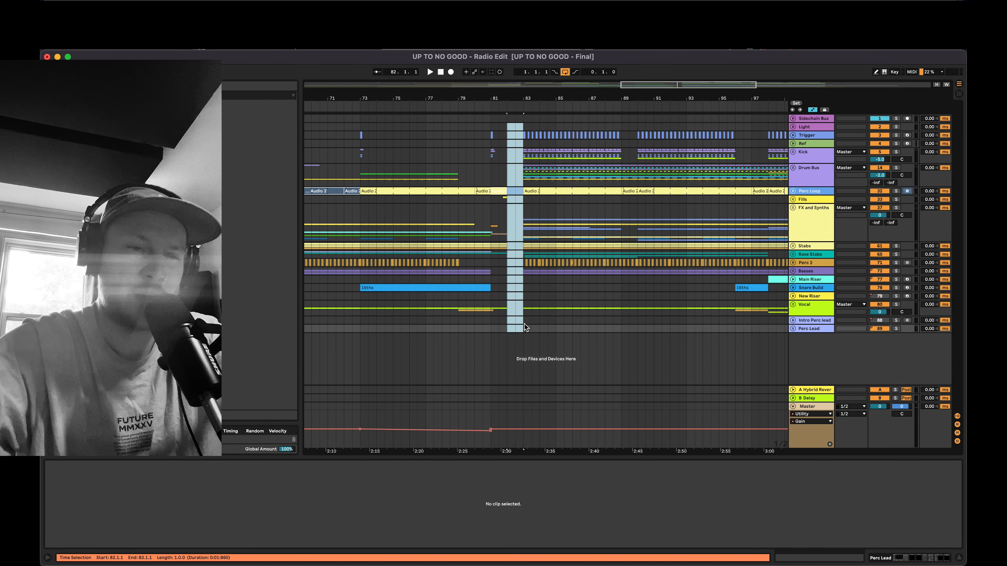
pyautogui.press('super+shift+BackSpace')
pyautogui.moveTo(490, 121); pyautogui.dragTo(624, 333)
pyautogui.click(608, 322)
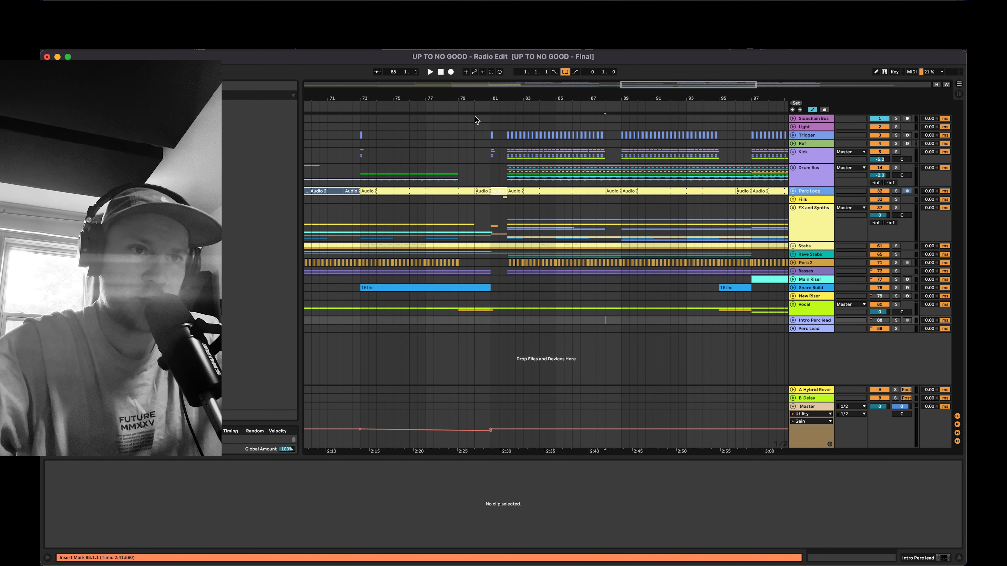
# Set the loop to bars 80 to 81 and delete that bar of time from the arrangement.
pyautogui.moveTo(475, 119); pyautogui.dragTo(491, 121)
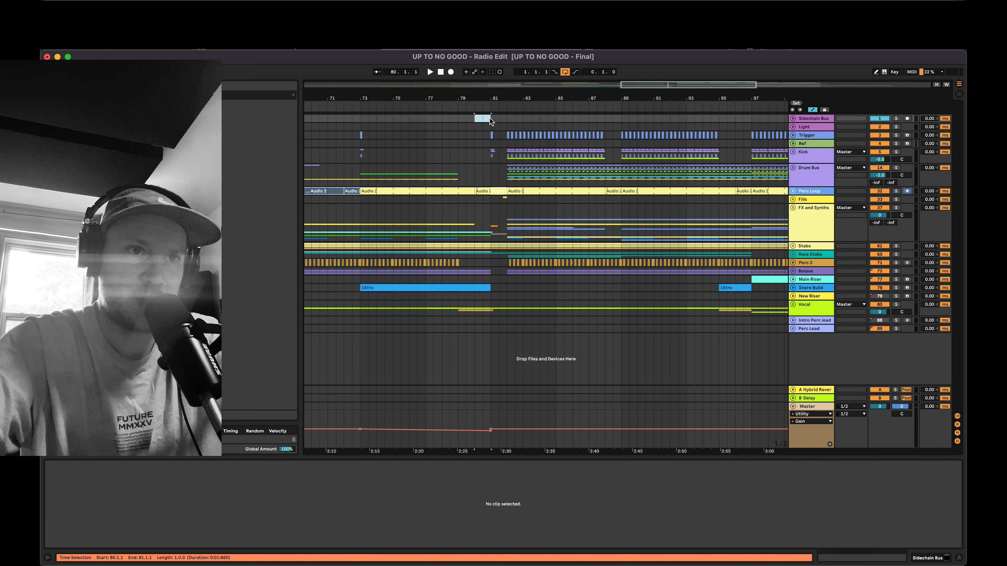
pyautogui.press('super+l')
pyautogui.rightClick(483, 105)
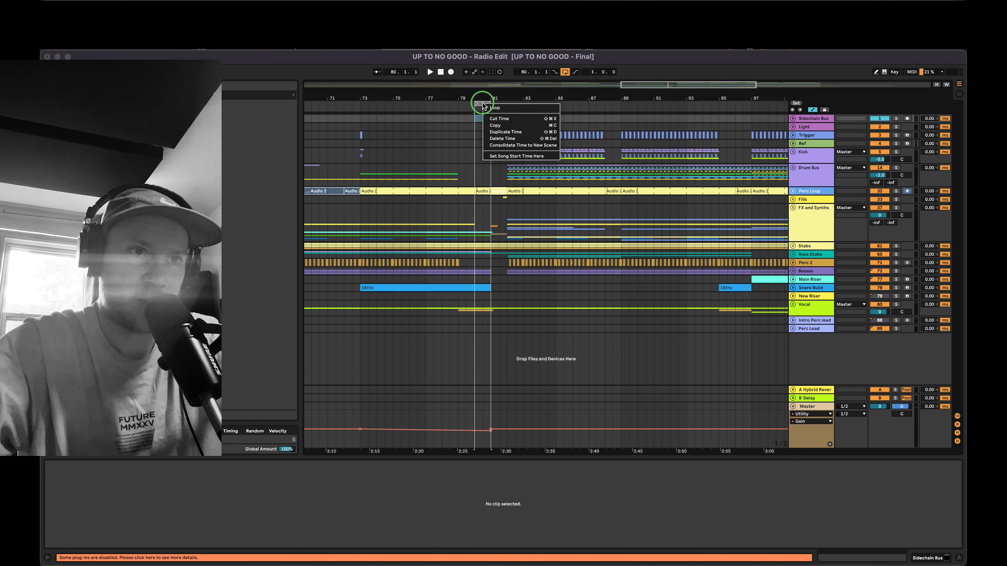
pyautogui.click(514, 140)
pyautogui.click(637, 310)
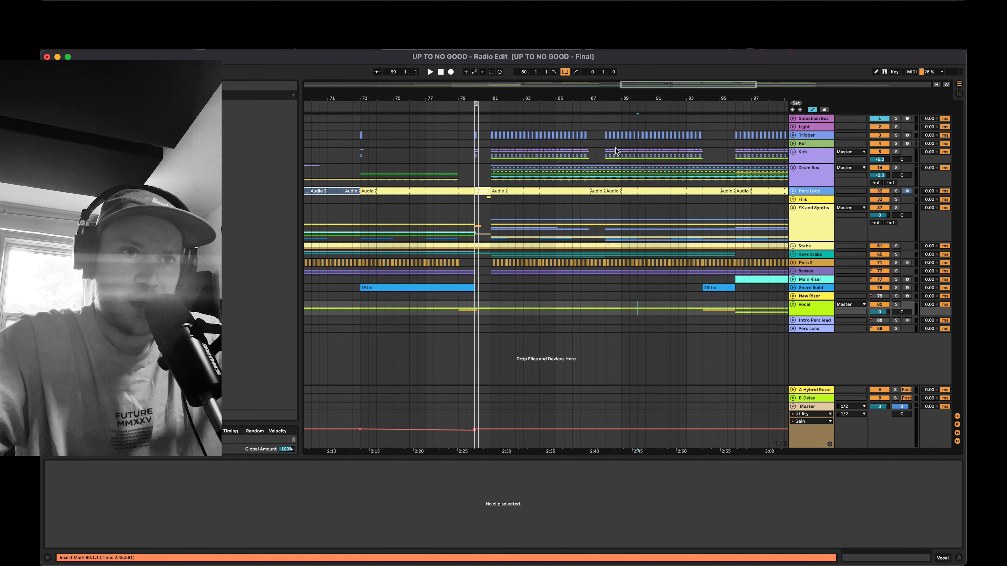
# Place the insert marker at bar 81 and at bar 88 on the Light track to check the phrase boundaries.
pyautogui.click(491, 127)
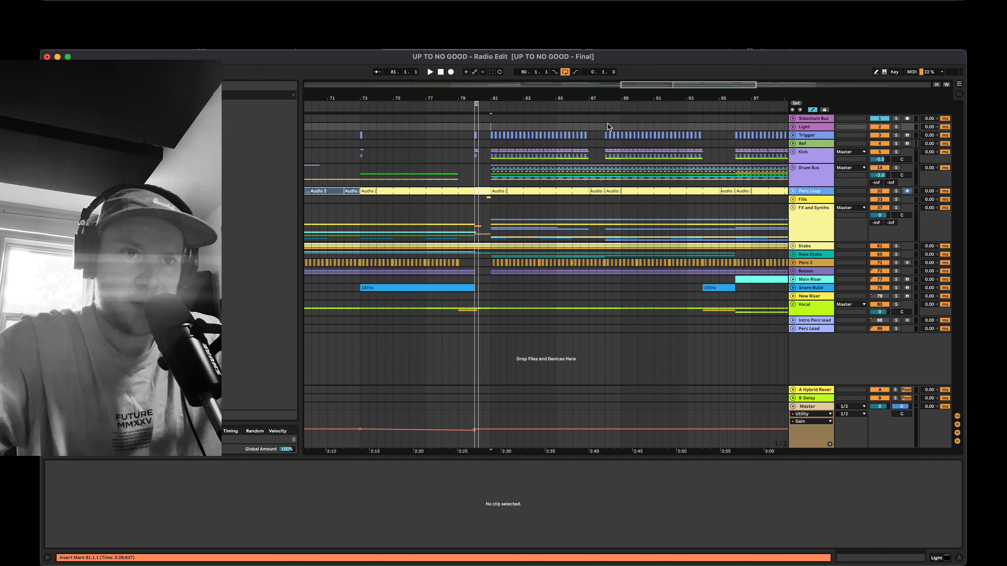
pyautogui.moveTo(607, 124)
pyautogui.mouseDown()
pyautogui.moveTo(631, 214)
pyautogui.moveTo(607, 191)
pyautogui.moveTo(602, 117)
pyautogui.mouseUp()
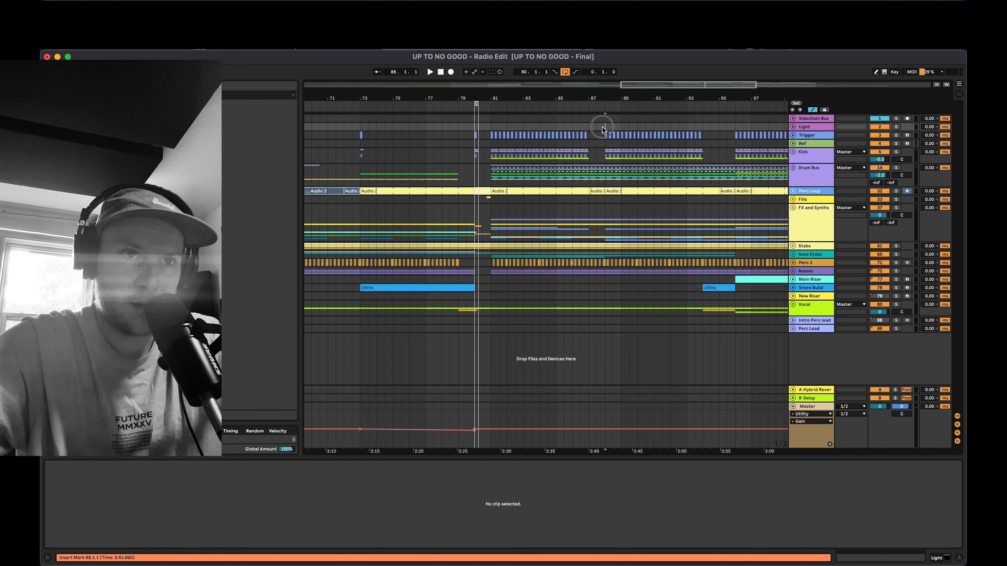
pyautogui.rightClick(602, 129)
pyautogui.click(591, 117)
pyautogui.click(602, 127)
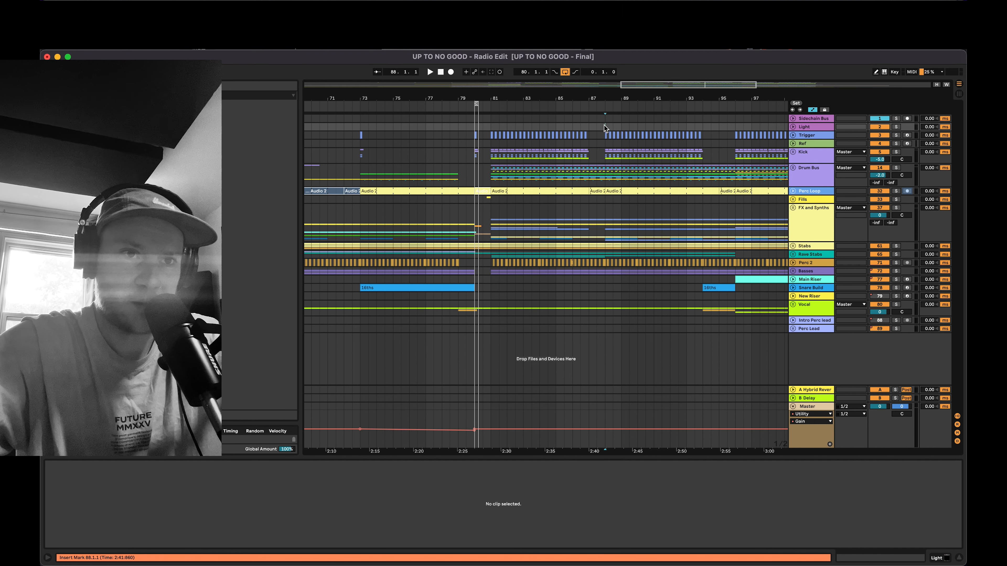
# Insert one bar of empty time into the arrangement at bar 88.
pyautogui.rightClick(604, 128)
pyautogui.click(603, 127)
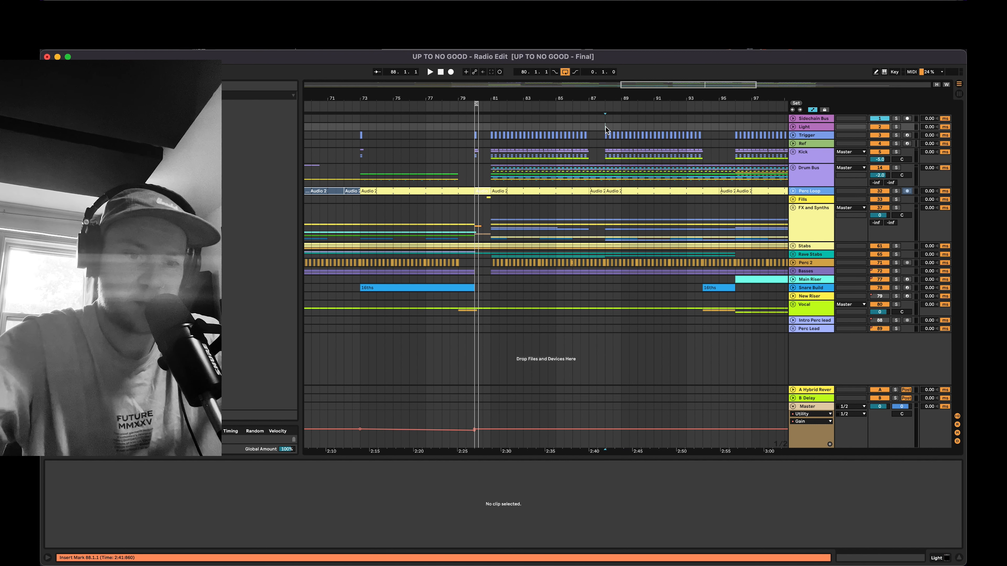
pyautogui.press('super+i')
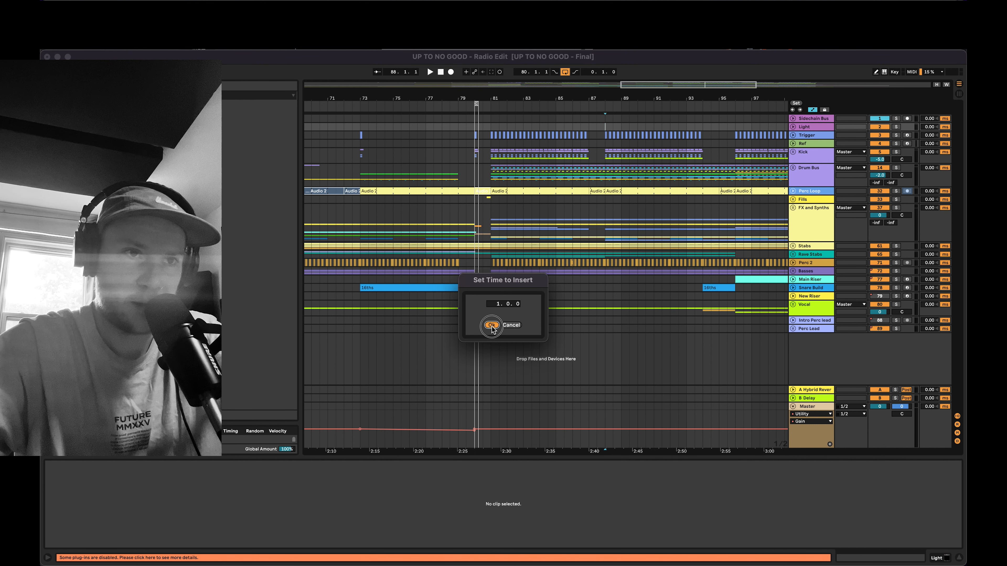
pyautogui.click(492, 325)
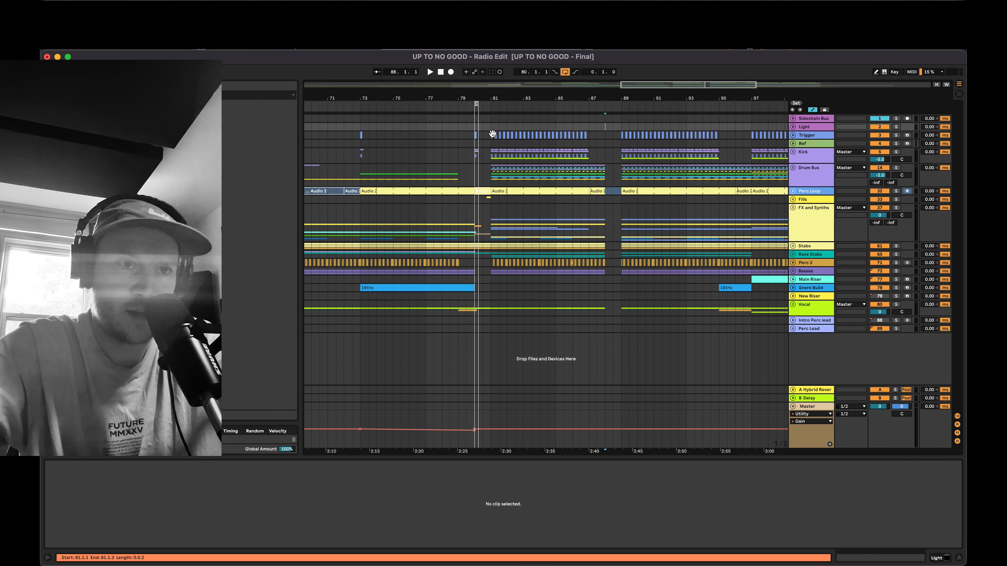
# Select bars 81 to 89 across the tracks to check the eight-bar phrase, and turn off the arrangement loop.
pyautogui.moveTo(492, 133); pyautogui.dragTo(621, 322)
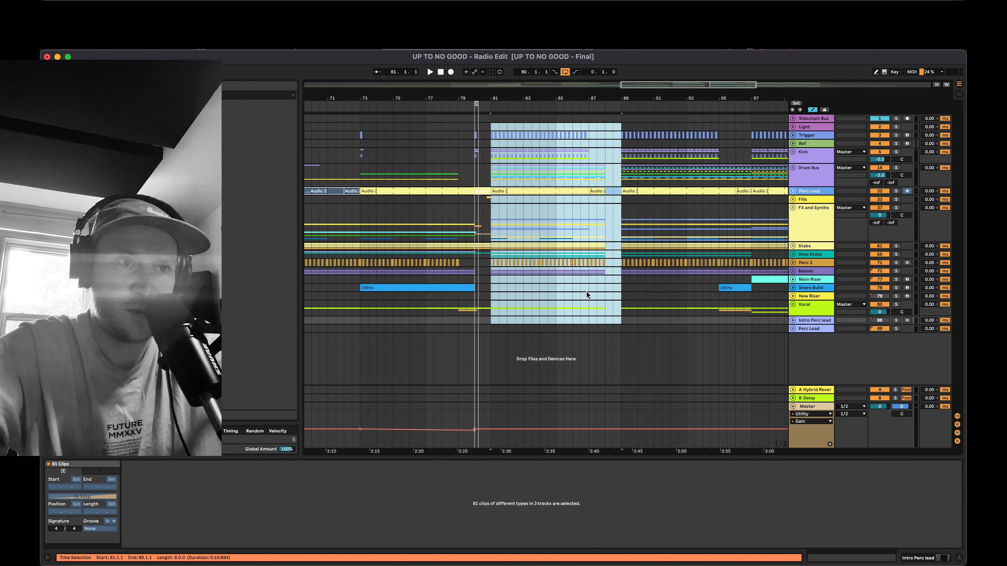
pyautogui.click(565, 72)
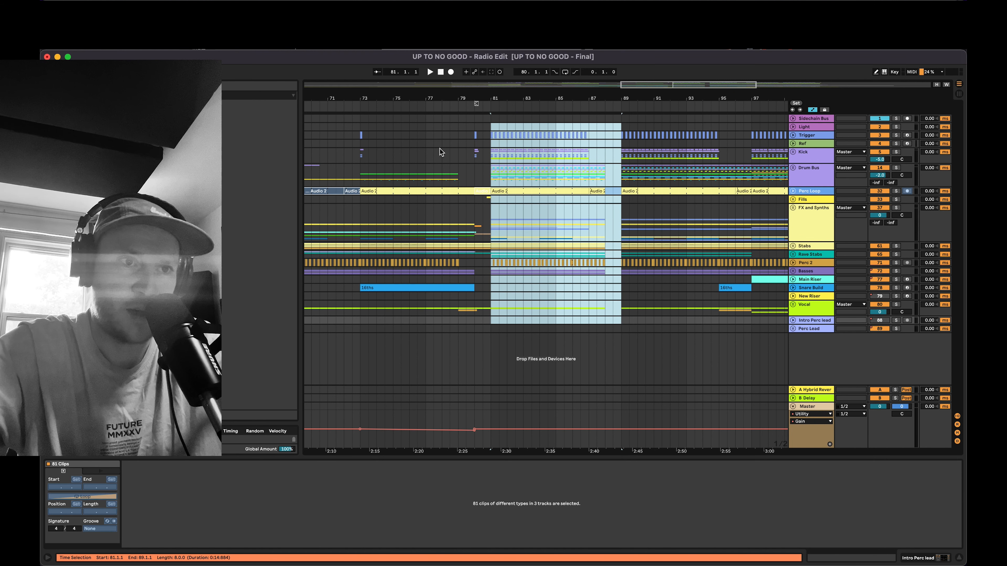
# Undo the empty bar inserted at bar 88 and the bar deleted at bar 80.
pyautogui.click(460, 185)
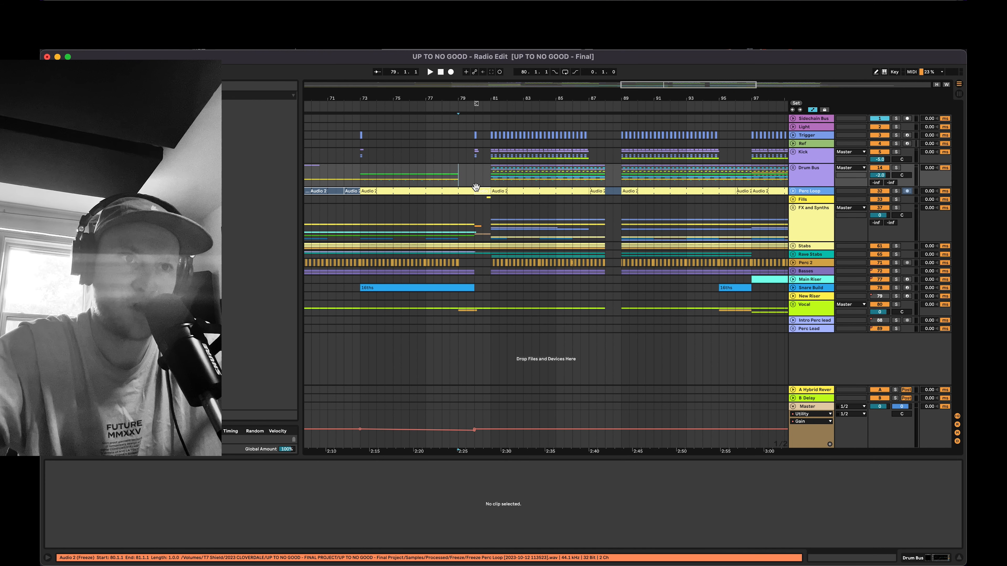
pyautogui.press('super+shift+d')
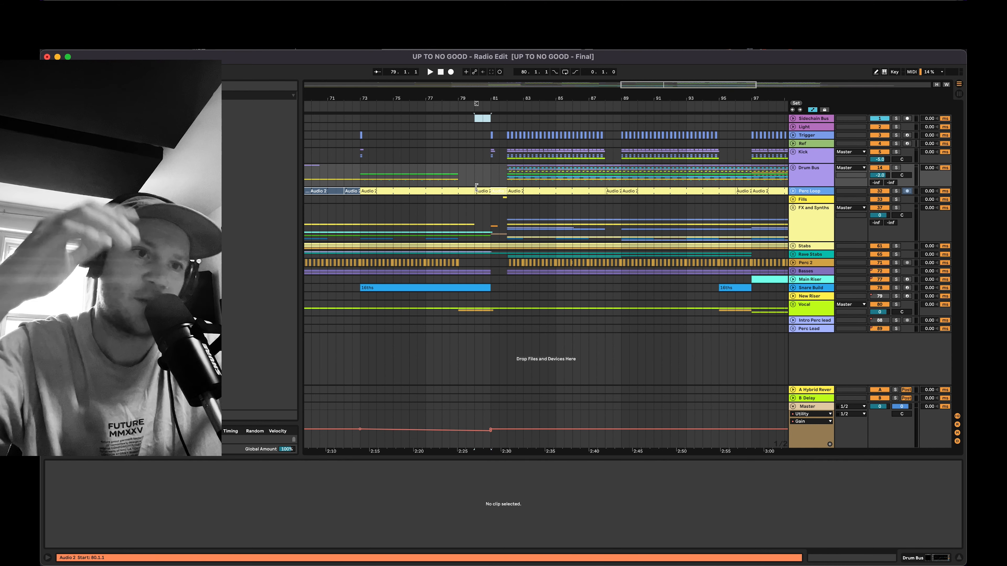
# Play the arrangement from bar 81 through the first eight-bar phrase of the drop.
pyautogui.click(492, 171)
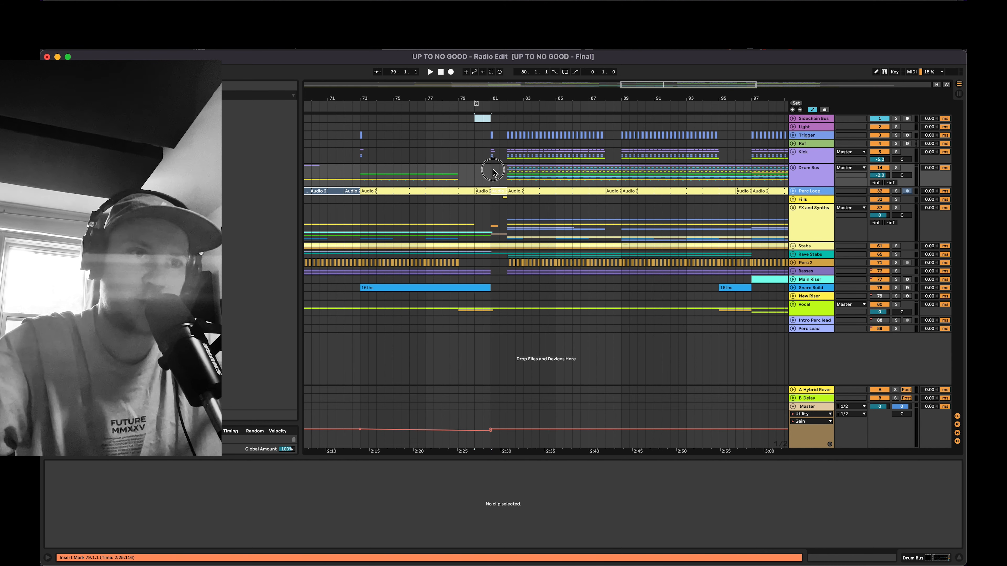
pyautogui.moveTo(525, 95); pyautogui.dragTo(524, 88)
pyautogui.press('space')
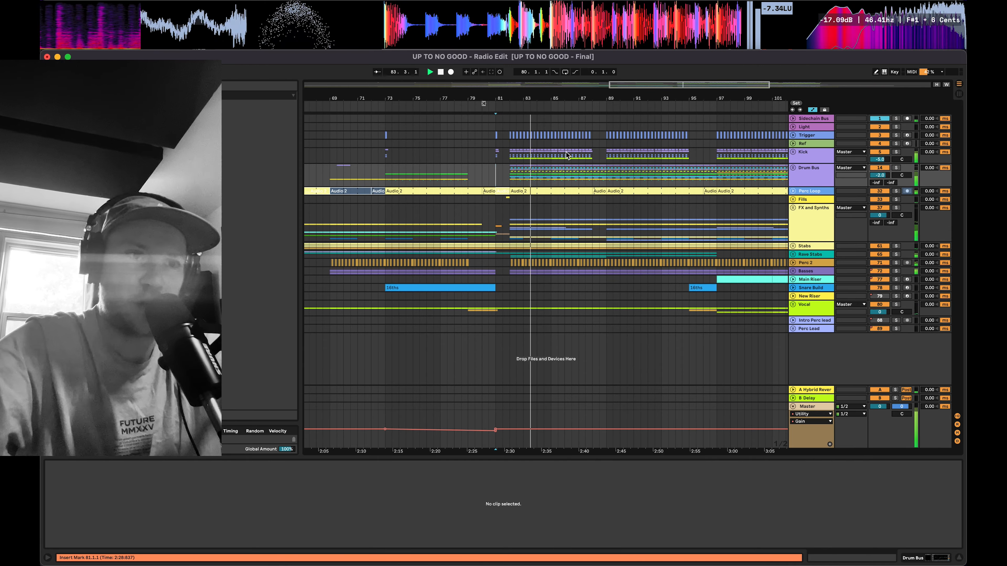
pyautogui.hscroll(3, 568, 155)
pyautogui.hscroll(5, 568, 156)
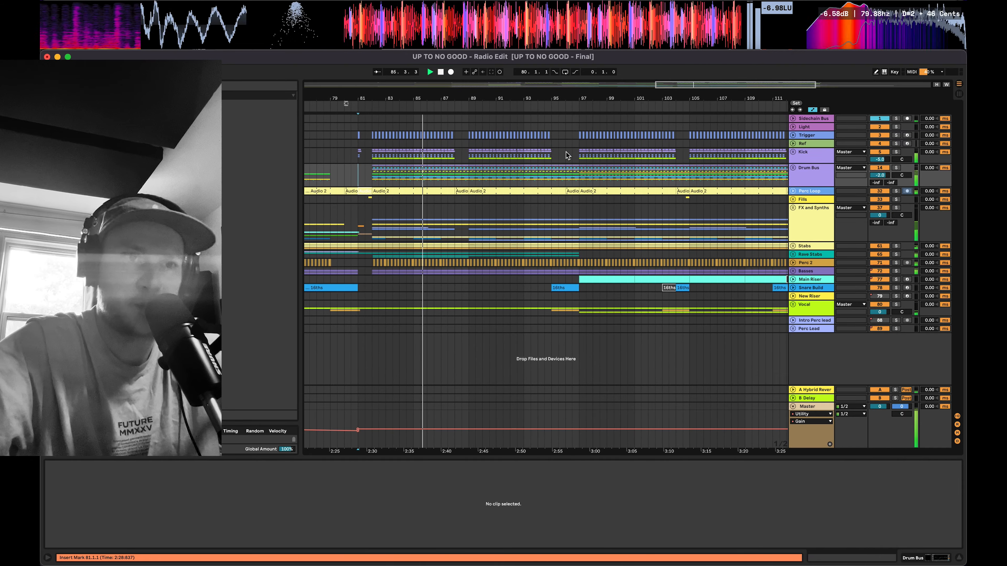
pyautogui.hscroll(3, 568, 156)
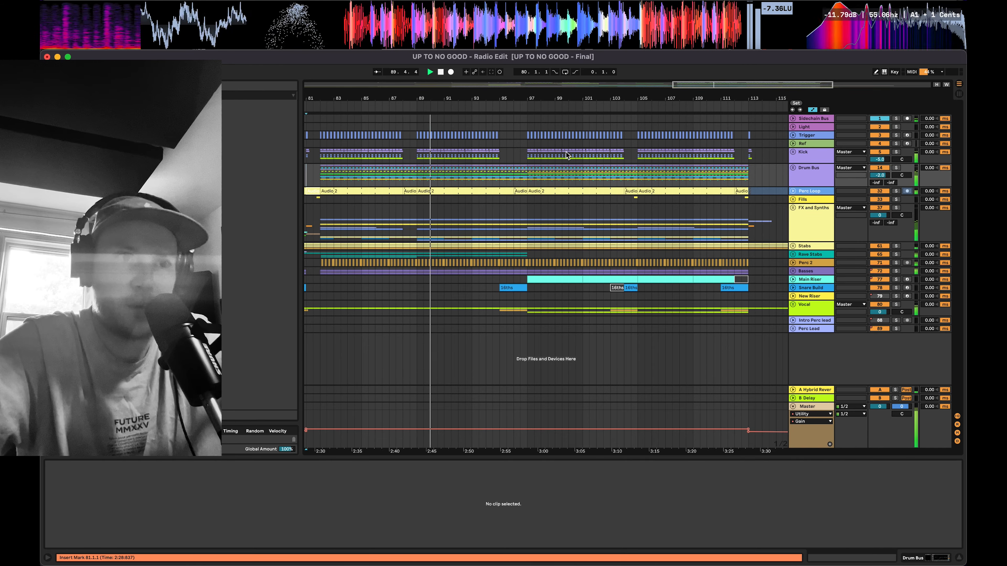
# Expand the Rave Stabs group and audition it soloed from bar 79, then clear its solo.
pyautogui.click(793, 255)
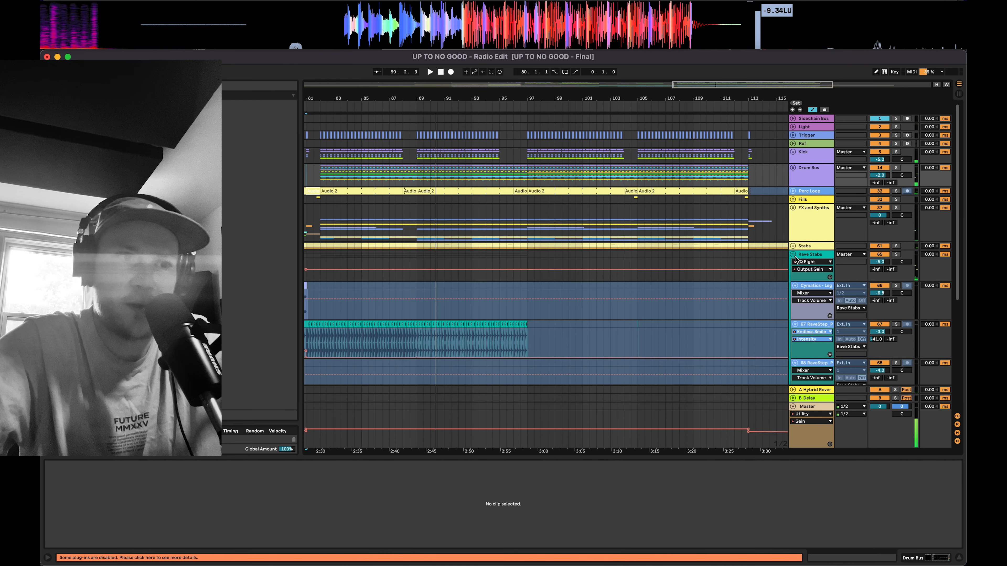
pyautogui.scroll(-10, 594, 238)
pyautogui.hscroll(-5, 555, 270)
pyautogui.scroll(3, 539, 273)
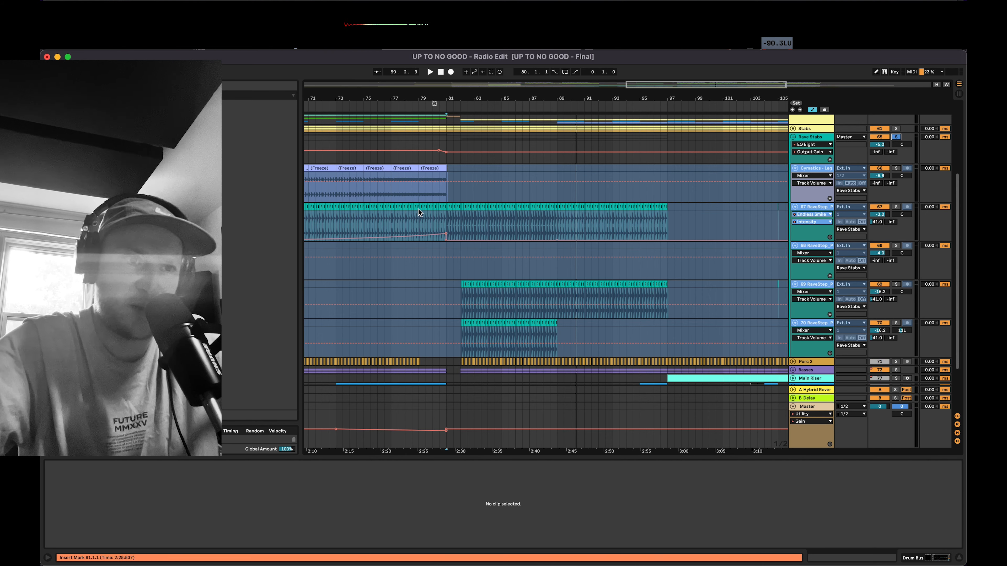
pyautogui.click(419, 219)
pyautogui.press('space')
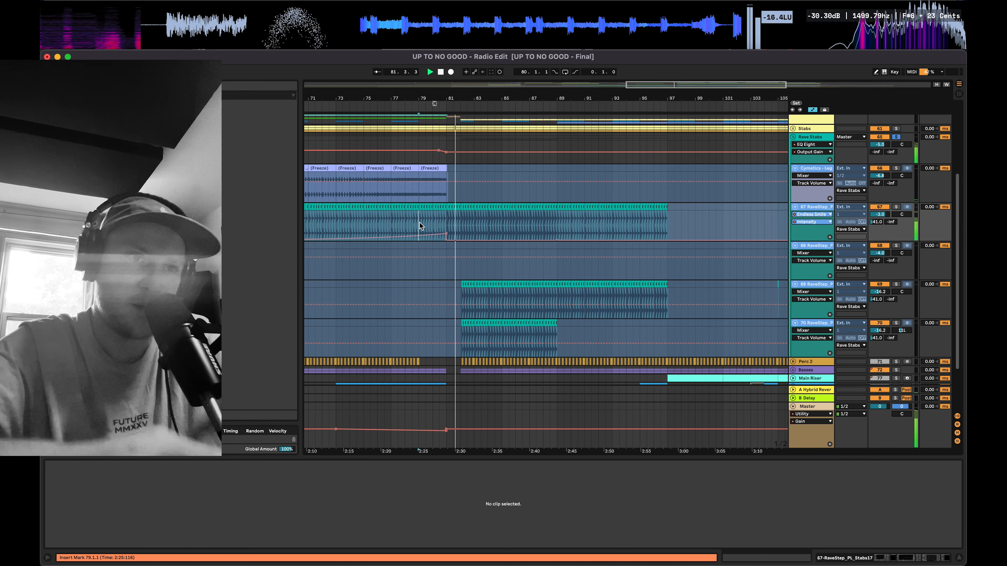
pyautogui.click(897, 137)
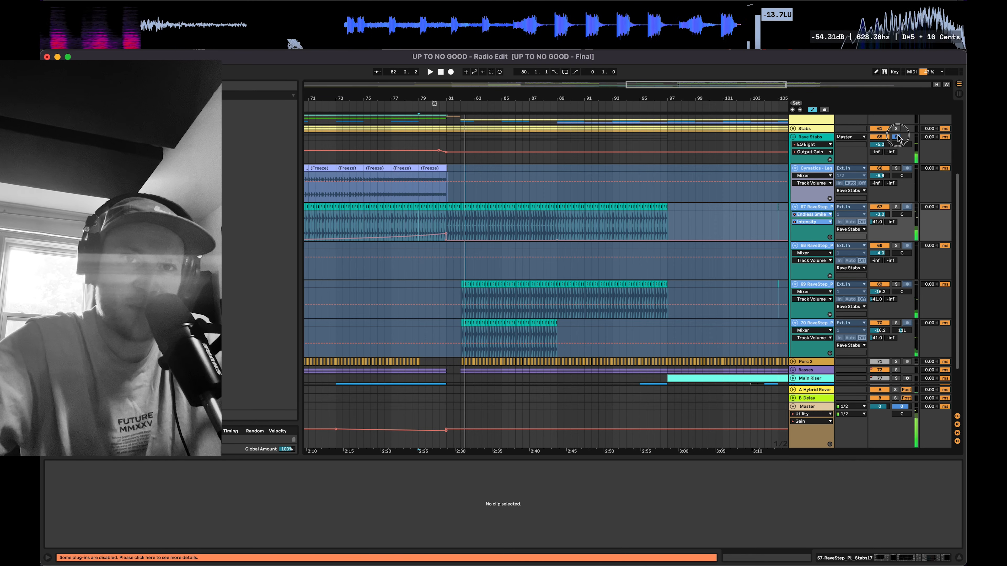
# Audition RaveStep stab tracks 69, 70 and 67 individually from bar 82, then collapse the Rave Stabs group.
pyautogui.click(472, 284)
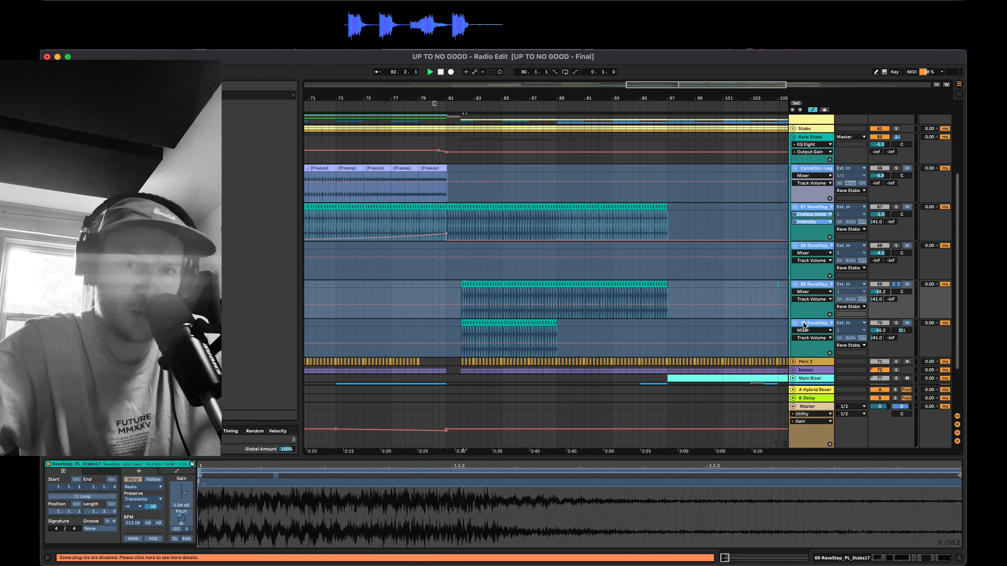
pyautogui.click(896, 323)
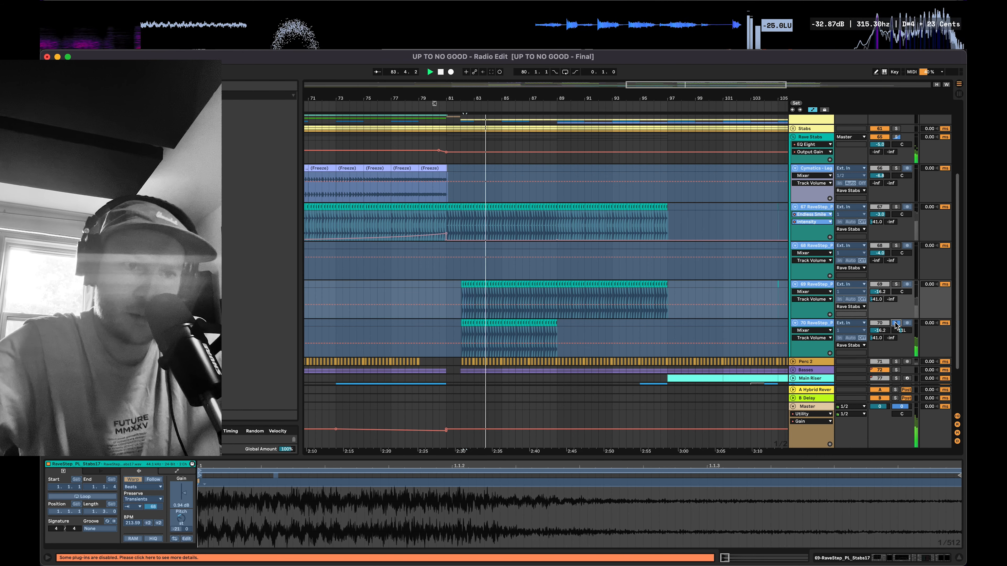
pyautogui.click(896, 323)
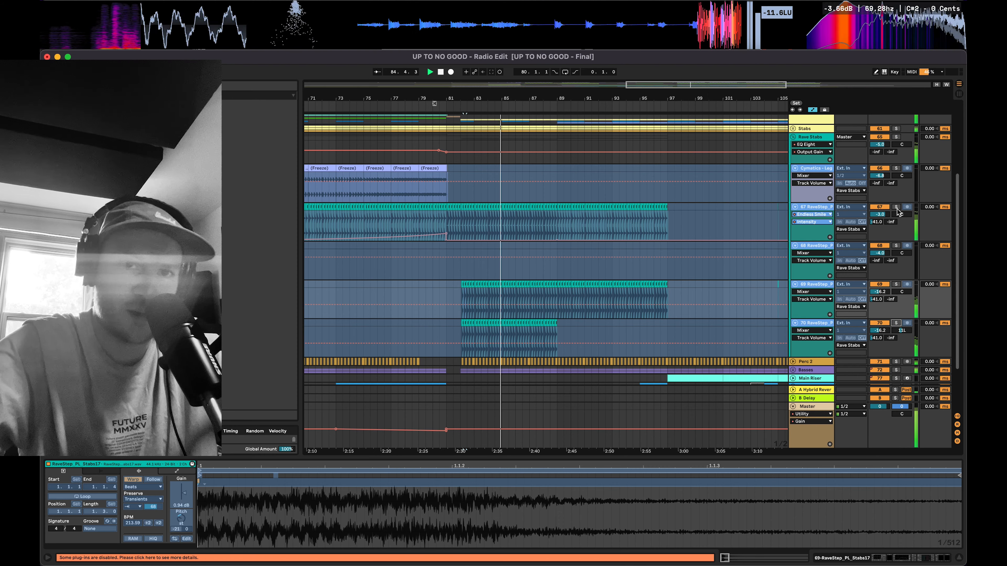
pyautogui.click(896, 207)
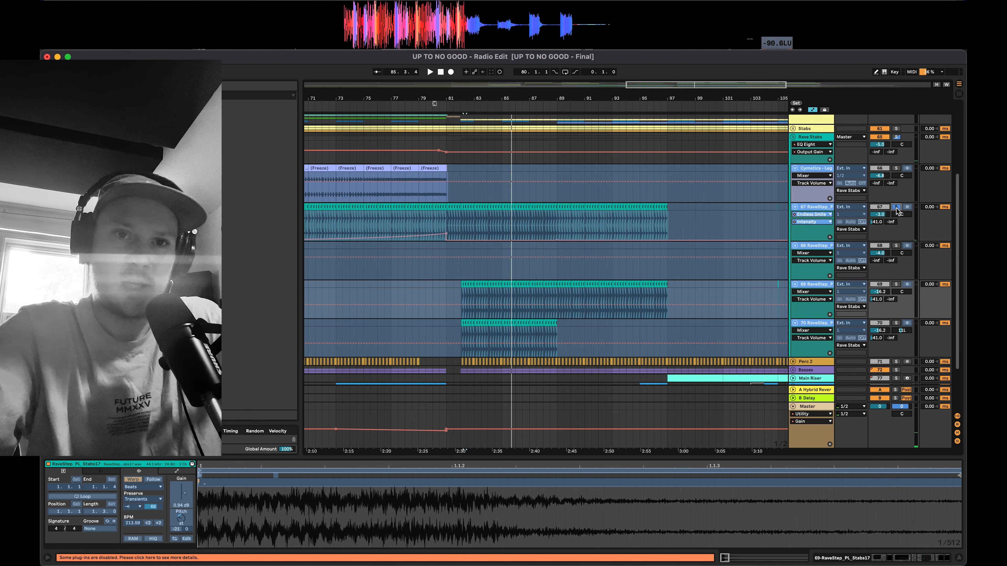
pyautogui.click(792, 136)
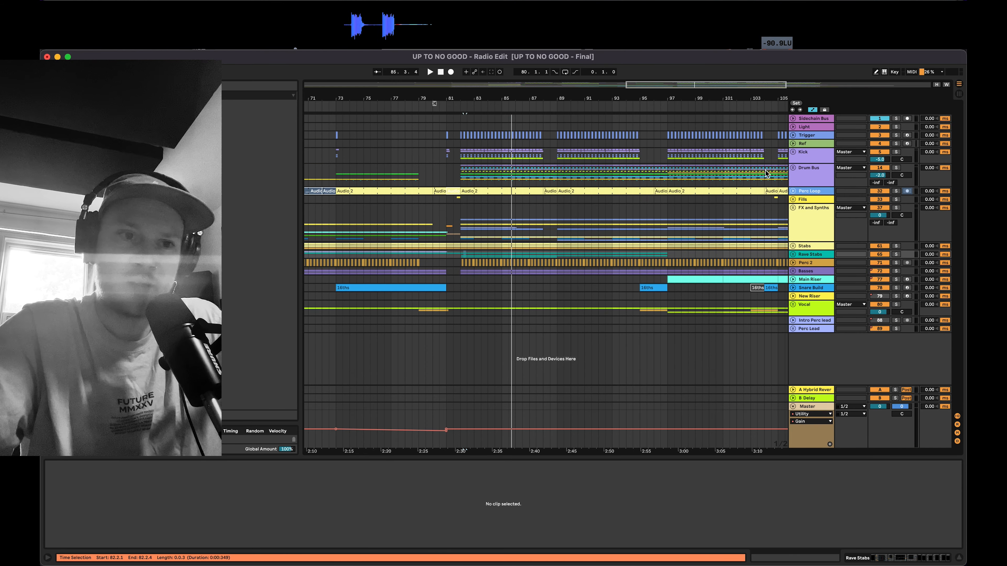
# Expand the Vocal group and solo the UP TO NO GOOD vocal stem on track 85.
pyautogui.hscroll(5, 742, 188)
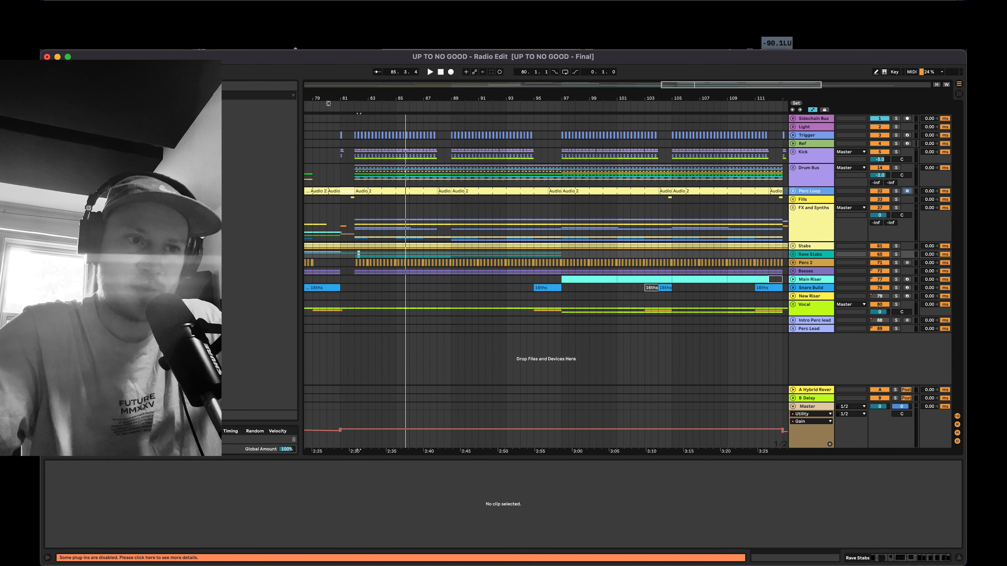
pyautogui.moveTo(683, 101); pyautogui.dragTo(682, 79)
pyautogui.click(793, 304)
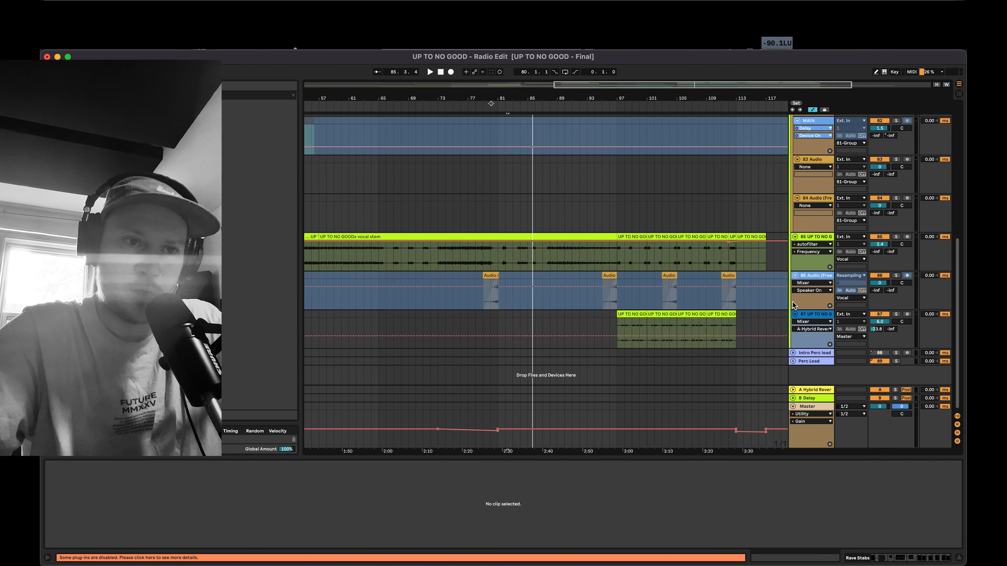
pyautogui.click(824, 239)
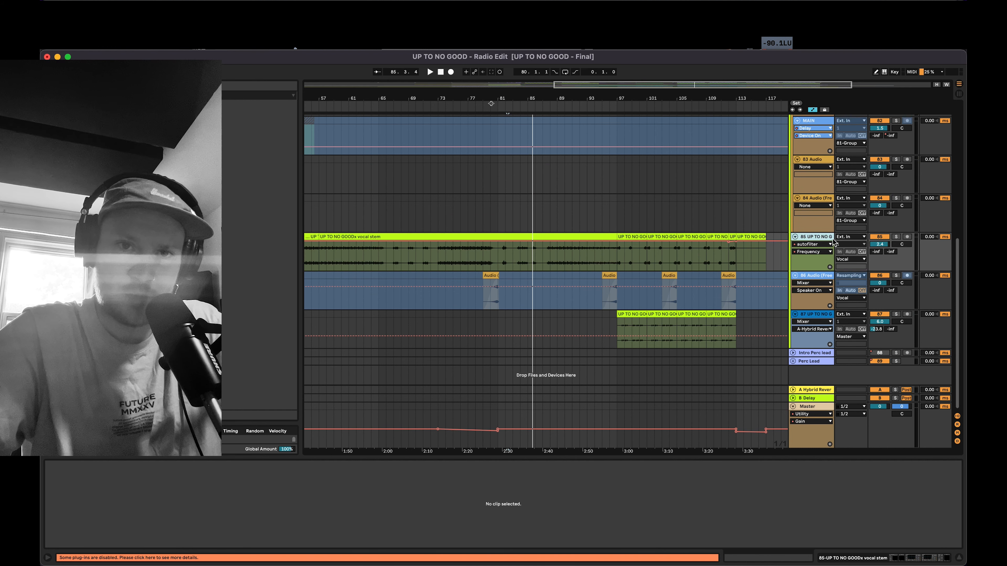
pyautogui.click(897, 237)
# Play the soloed vocal stem from bar 57 and from bar 74, then stop playback.
pyautogui.hscroll(-2, 580, 309)
pyautogui.scroll(1, 580, 310)
pyautogui.click(364, 274)
pyautogui.press('space')
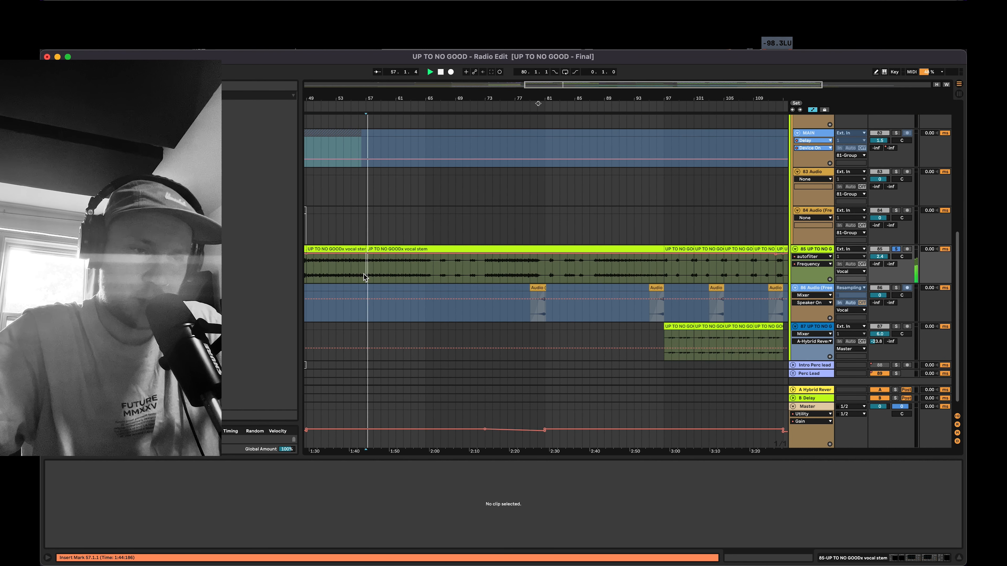
pyautogui.hscroll(-5, 426, 275)
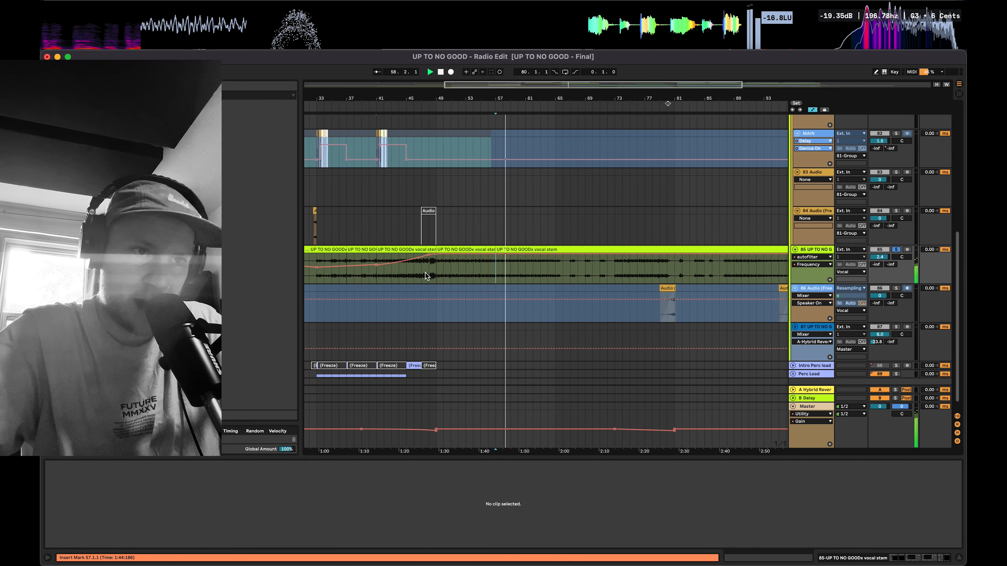
pyautogui.click(622, 274)
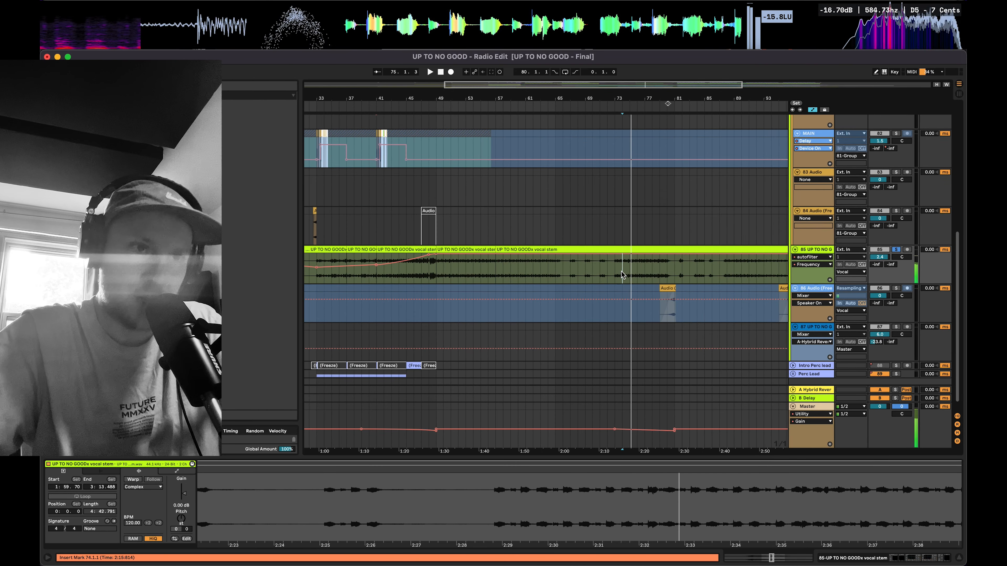
pyautogui.press('space')
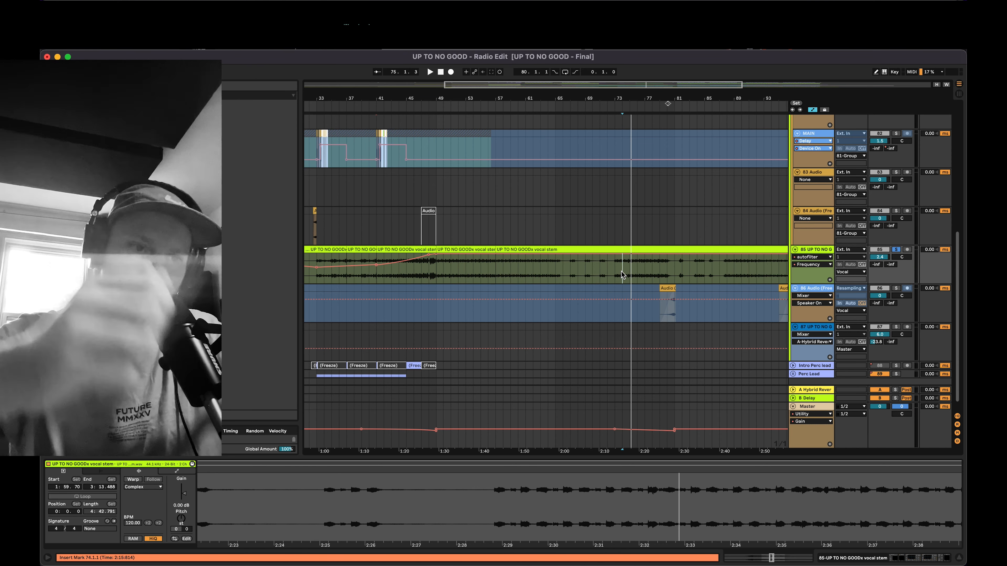
# Clear the vocal stem's solo, collapse the Vocal group and its tracks, and place the insert marker at bar 101.
pyautogui.keyDown('alt'); pyautogui.click(795, 250); pyautogui.keyUp('alt')
pyautogui.scroll(3, 710, 231)
pyautogui.hscroll(4, 710, 231)
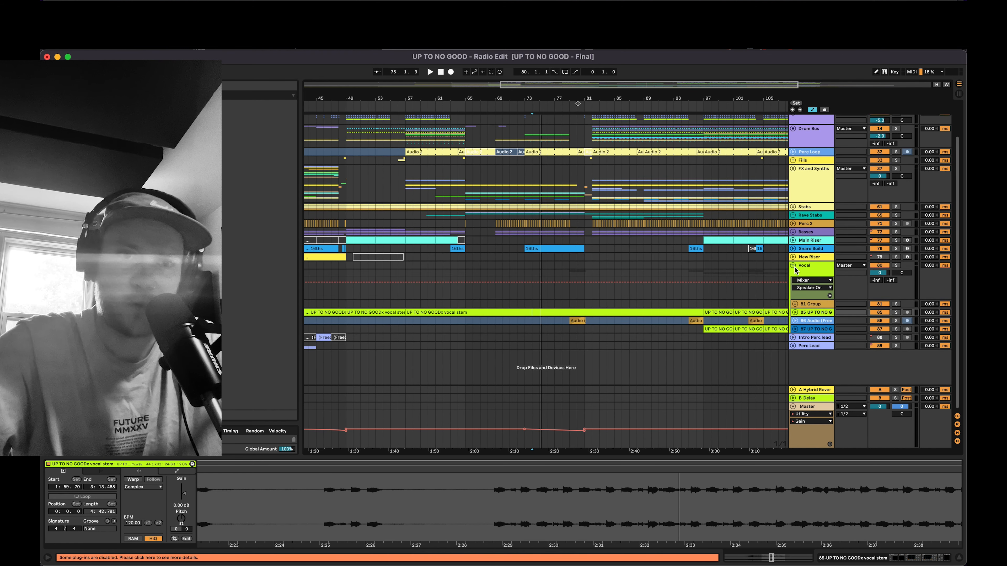
pyautogui.click(793, 266)
pyautogui.click(731, 314)
pyautogui.hscroll(4, 671, 198)
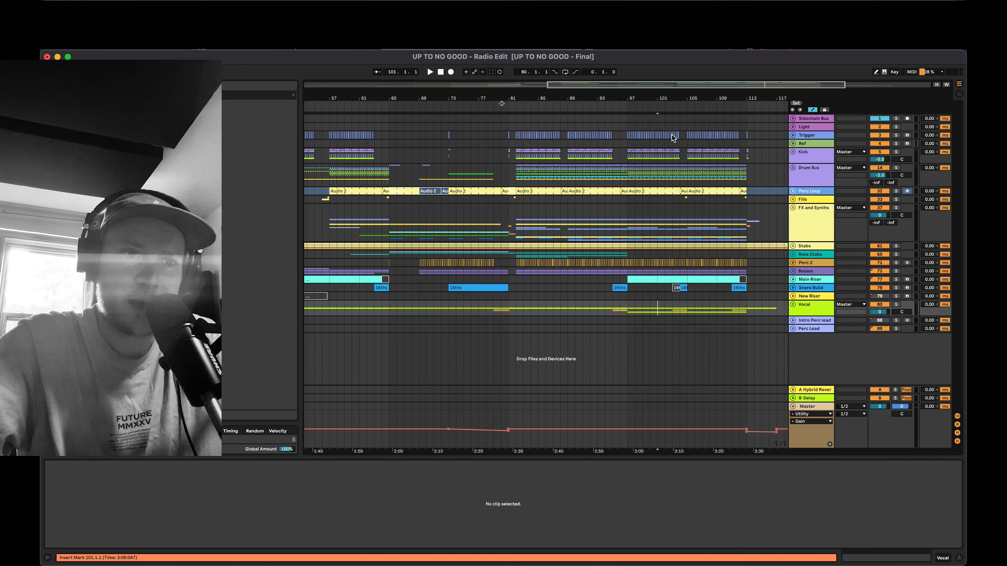
pyautogui.hscroll(-2, 671, 135)
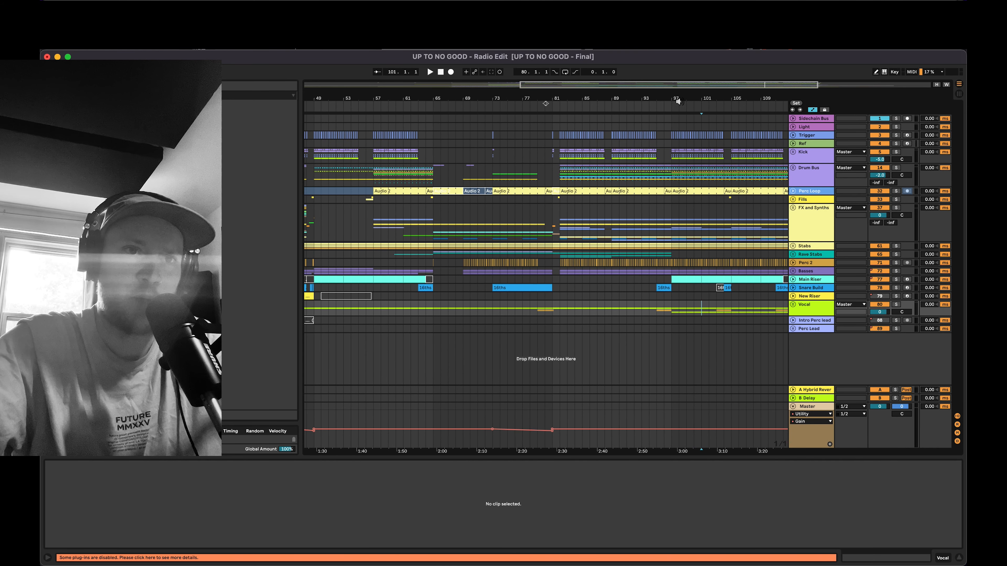
pyautogui.moveTo(682, 98); pyautogui.dragTo(682, 81)
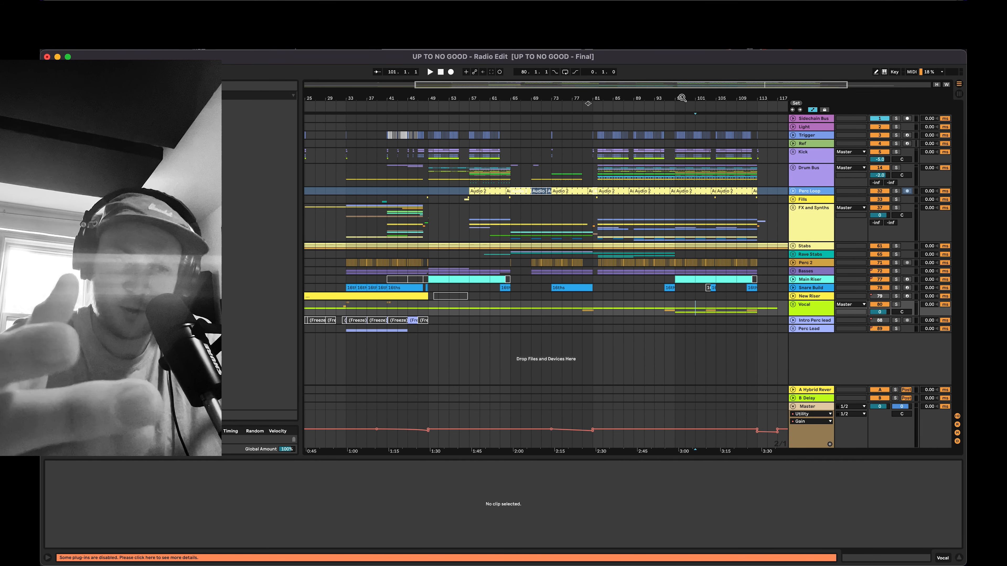